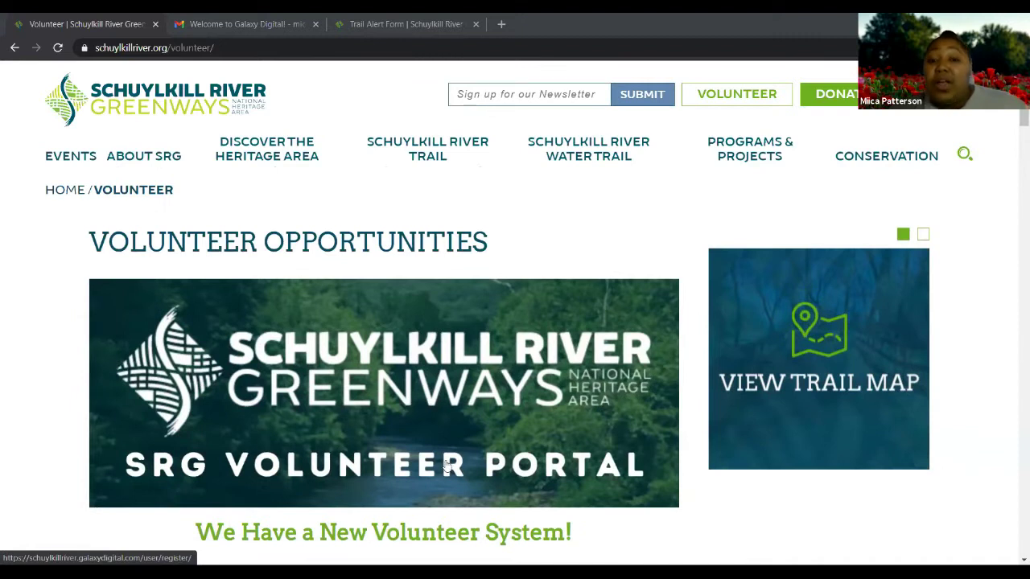
# Scroll down the Greenways Volunteer page to the VOLUNTEER SIGN UP/LOGIN section
pyautogui.scroll(-2, 478, 410)
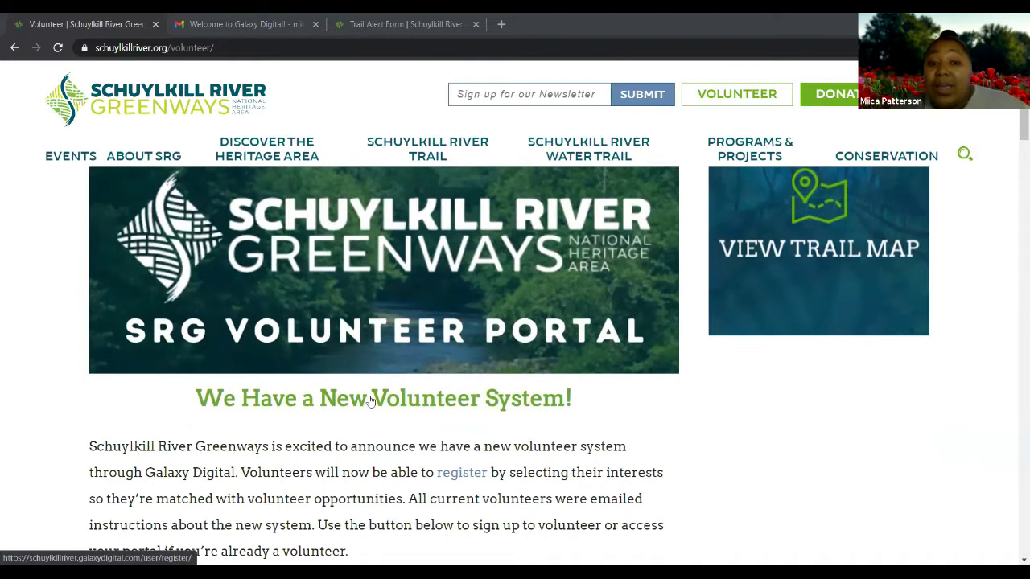
pyautogui.scroll(-3, 551, 420)
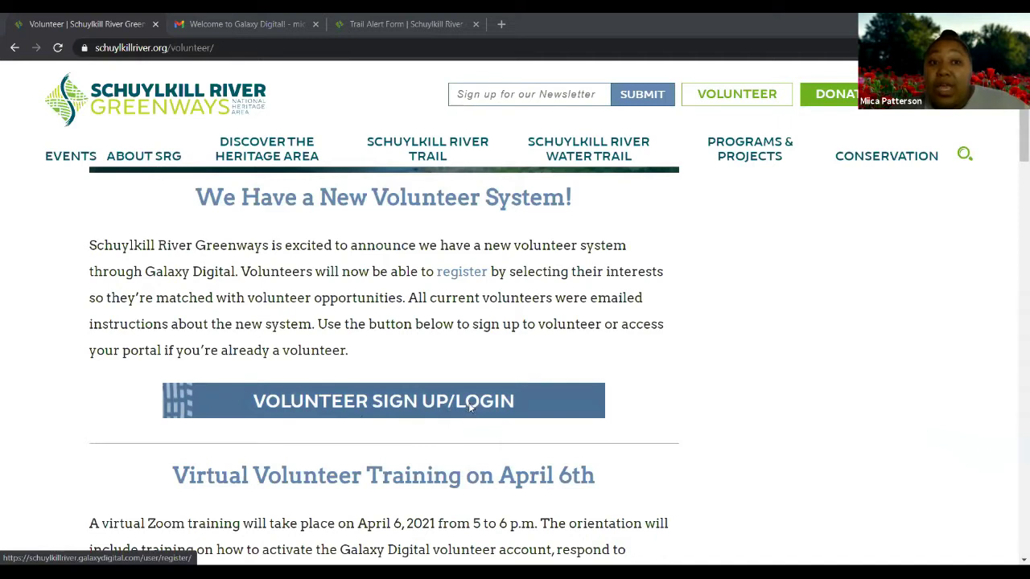
pyautogui.click(471, 408)
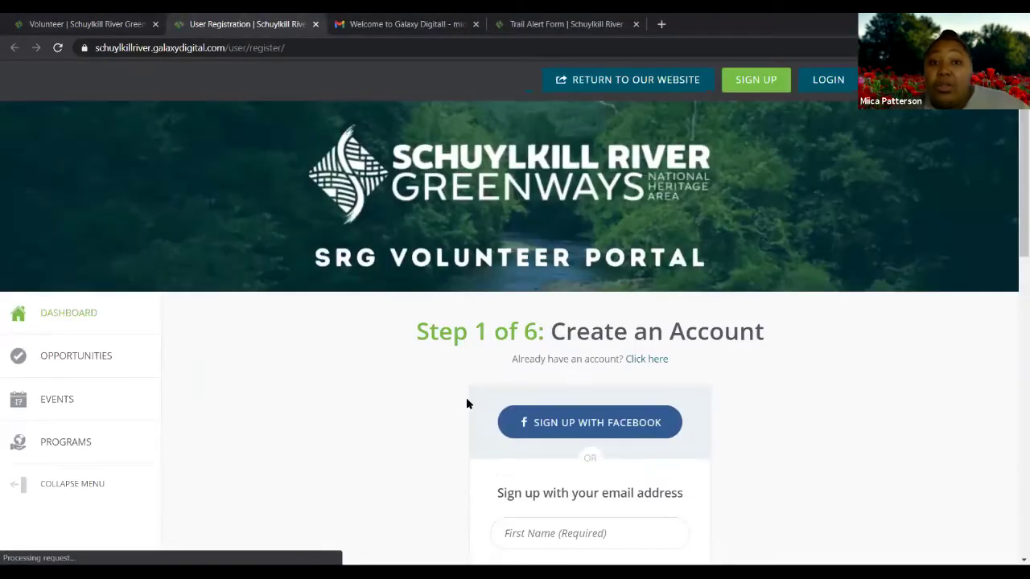
pyautogui.scroll(-2, 681, 351)
pyautogui.scroll(2, 681, 350)
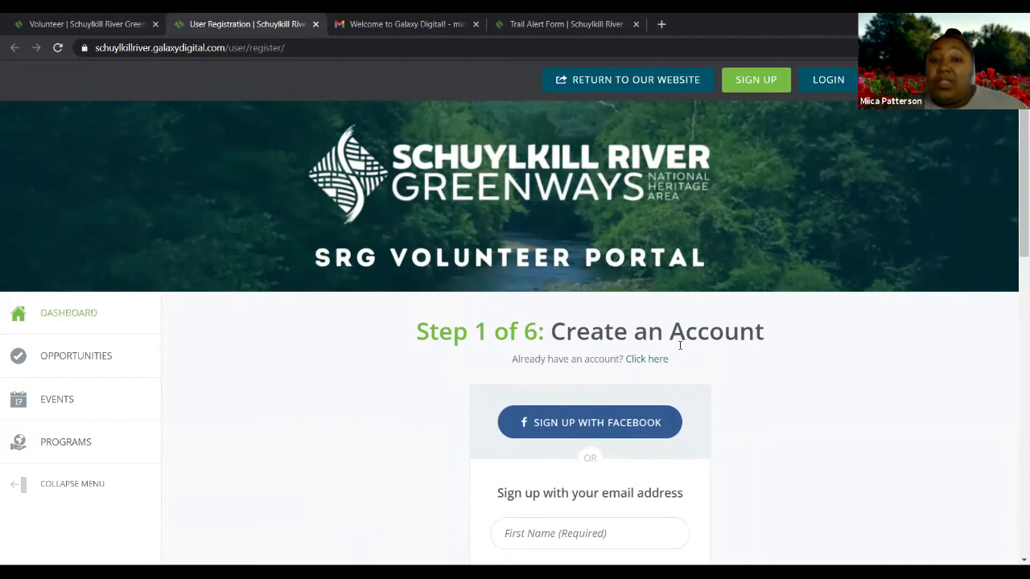
pyautogui.scroll(-2, 680, 345)
pyautogui.scroll(-2, 636, 370)
pyautogui.scroll(1, 618, 349)
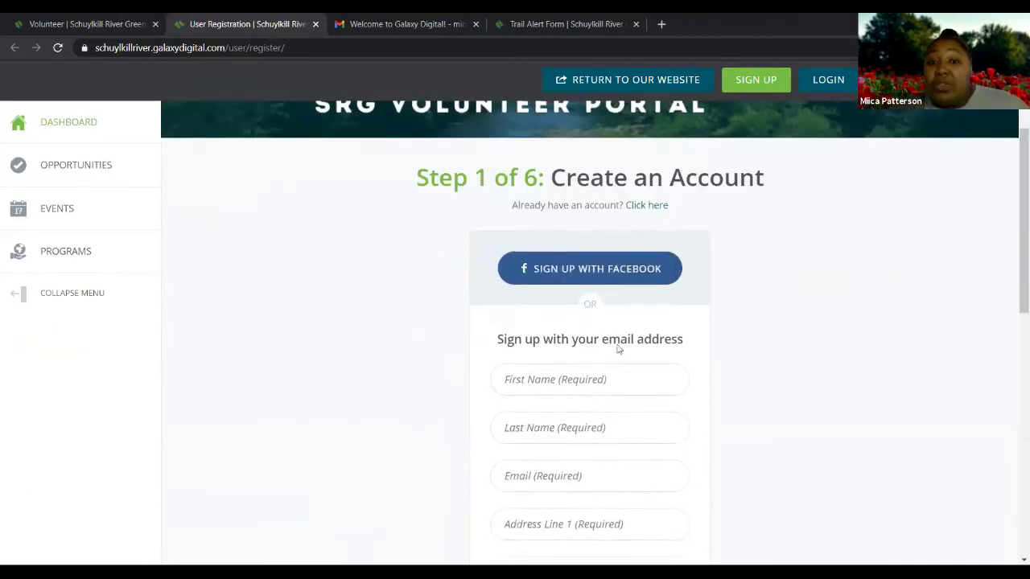
pyautogui.scroll(1, 618, 348)
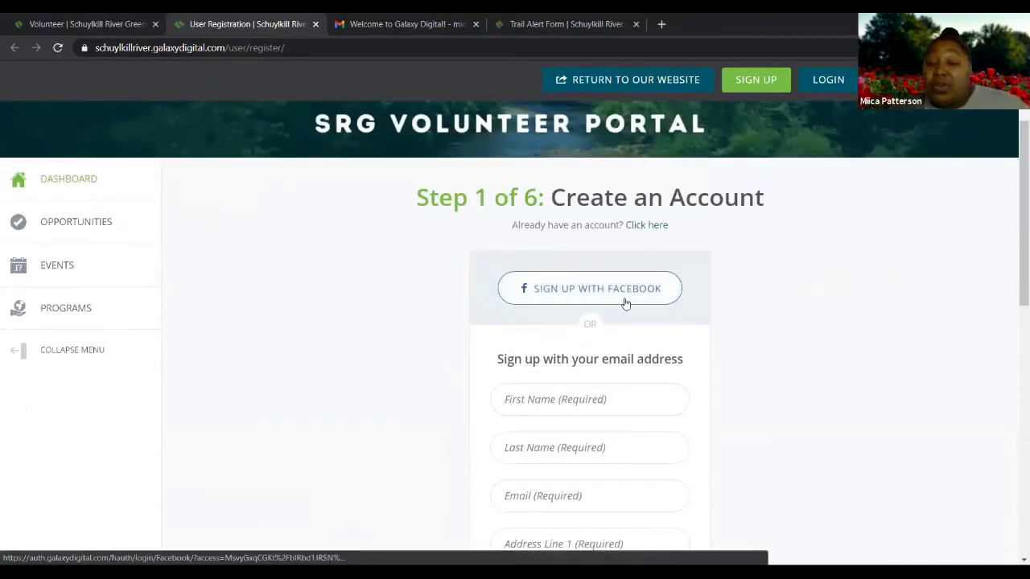
pyautogui.scroll(-2, 572, 309)
pyautogui.scroll(-2, 581, 342)
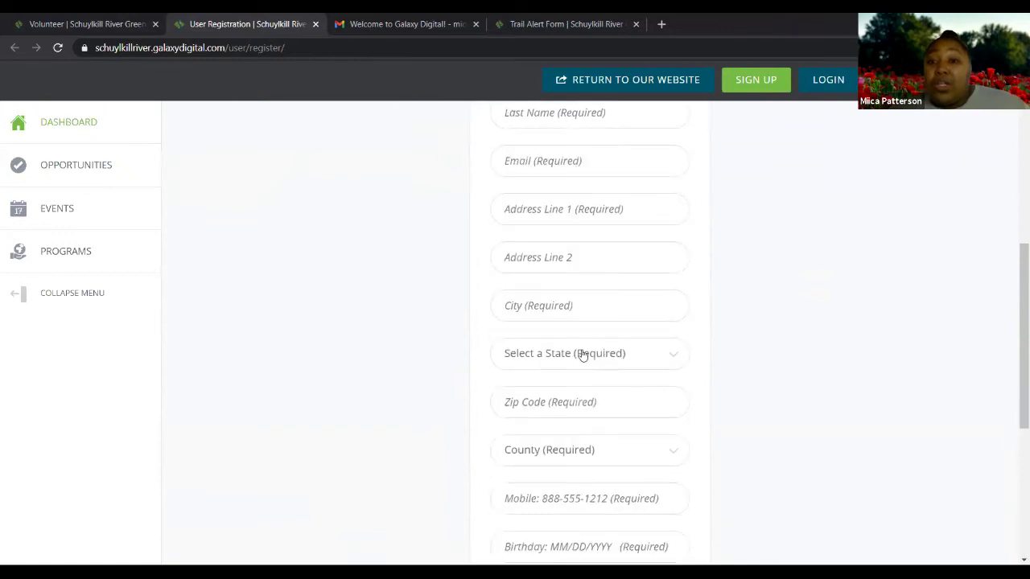
pyautogui.scroll(-3, 583, 355)
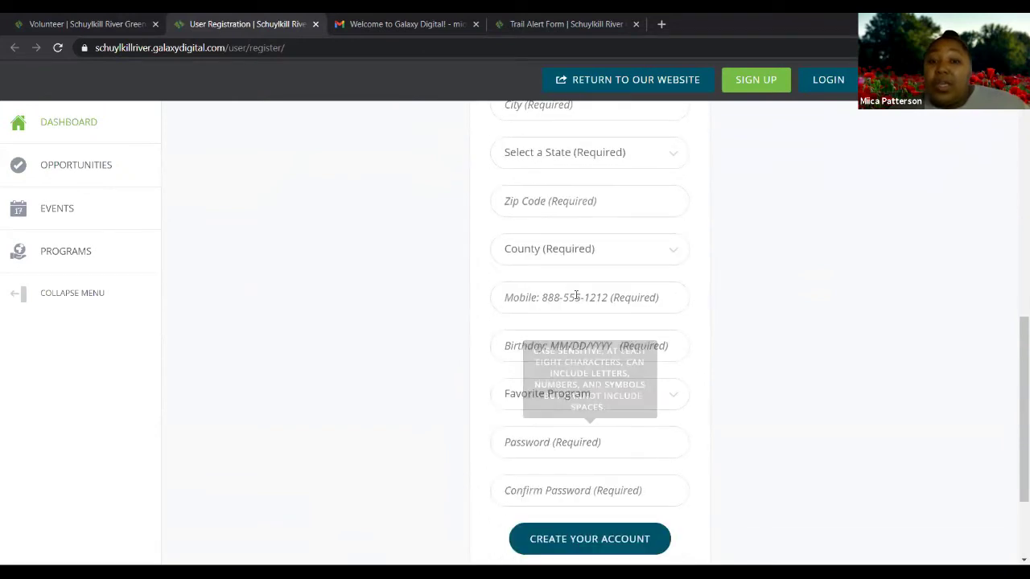
pyautogui.scroll(3, 576, 295)
pyautogui.scroll(5, 575, 294)
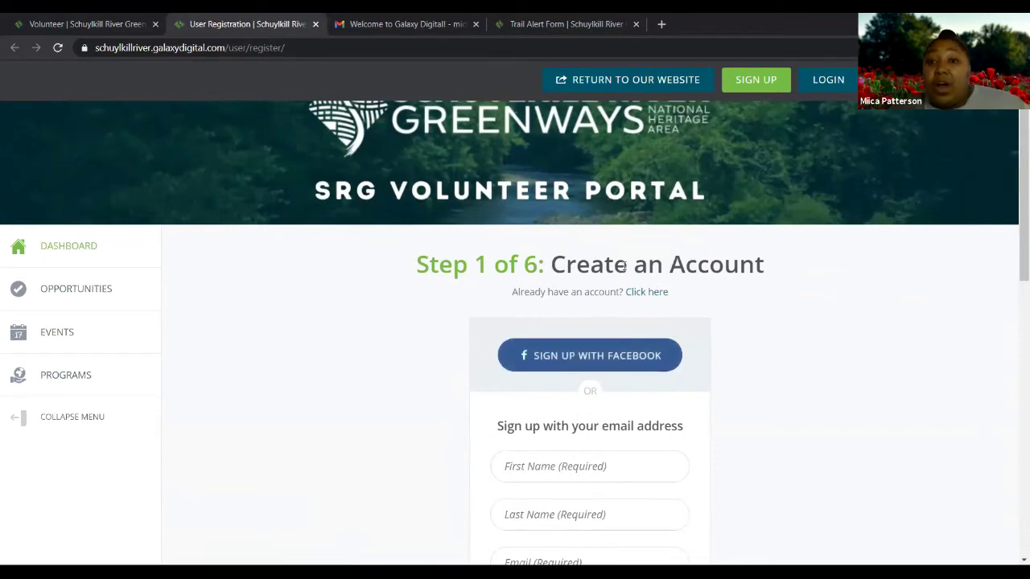
# Open the SRG Volunteer Portal Login page and look over its email and password form
pyautogui.click(829, 80)
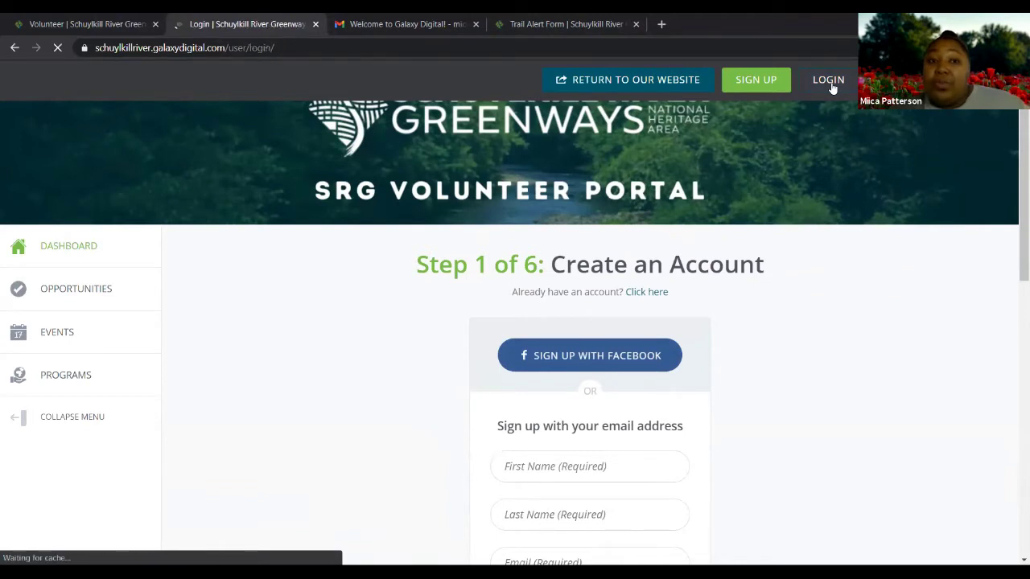
pyautogui.scroll(-2, 727, 294)
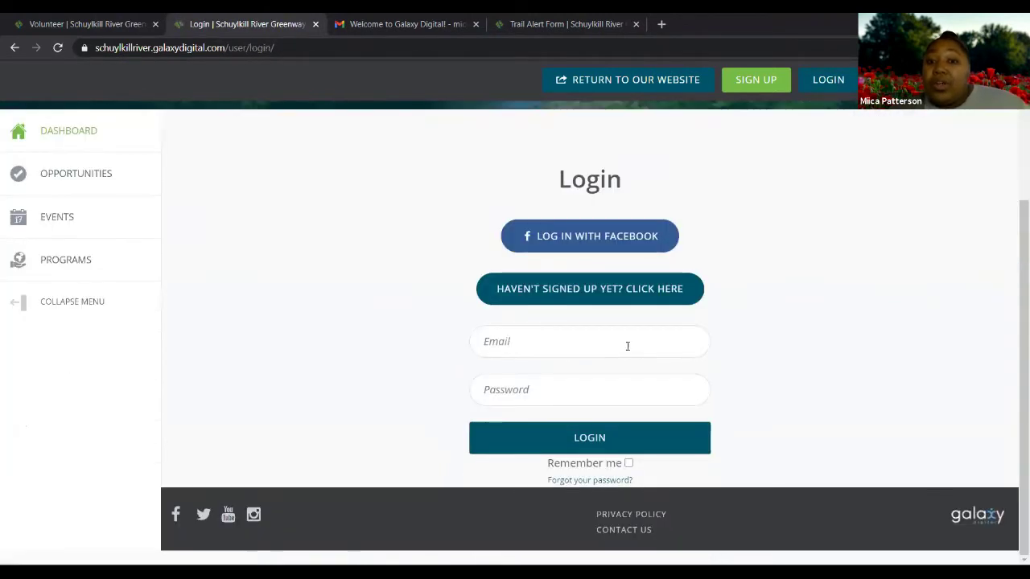
pyautogui.scroll(2, 595, 375)
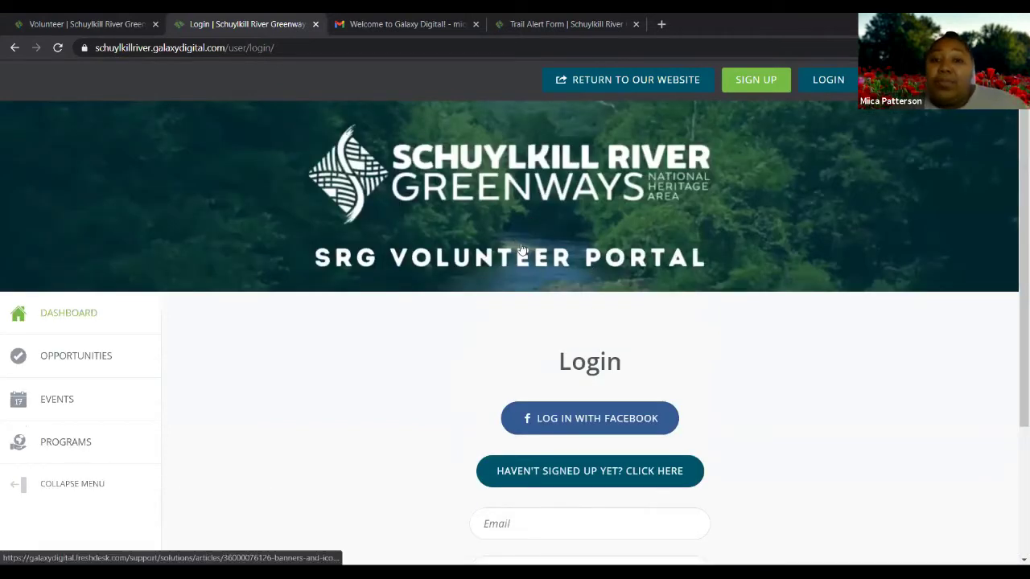
pyautogui.scroll(-2, 515, 241)
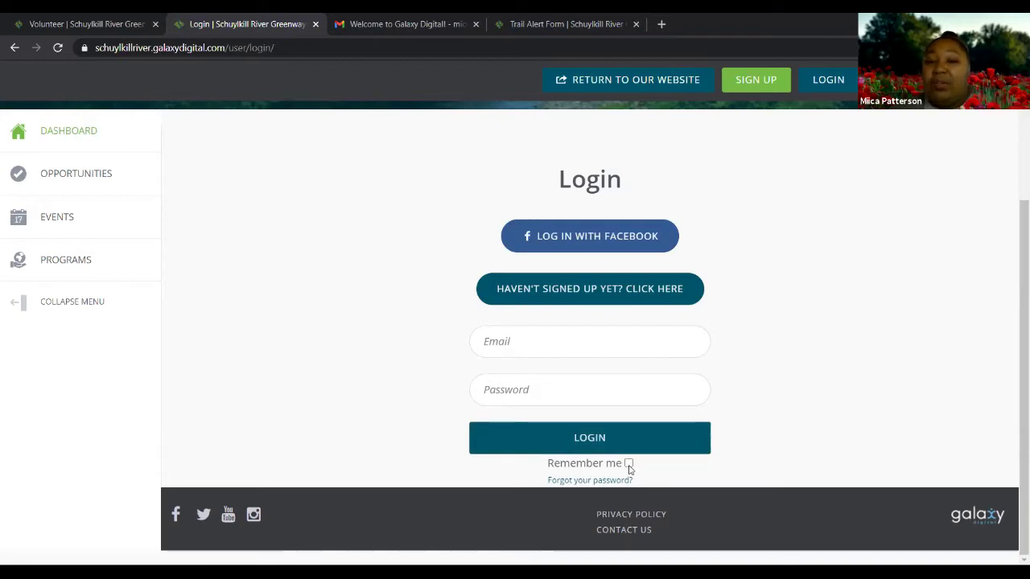
pyautogui.scroll(1, 571, 371)
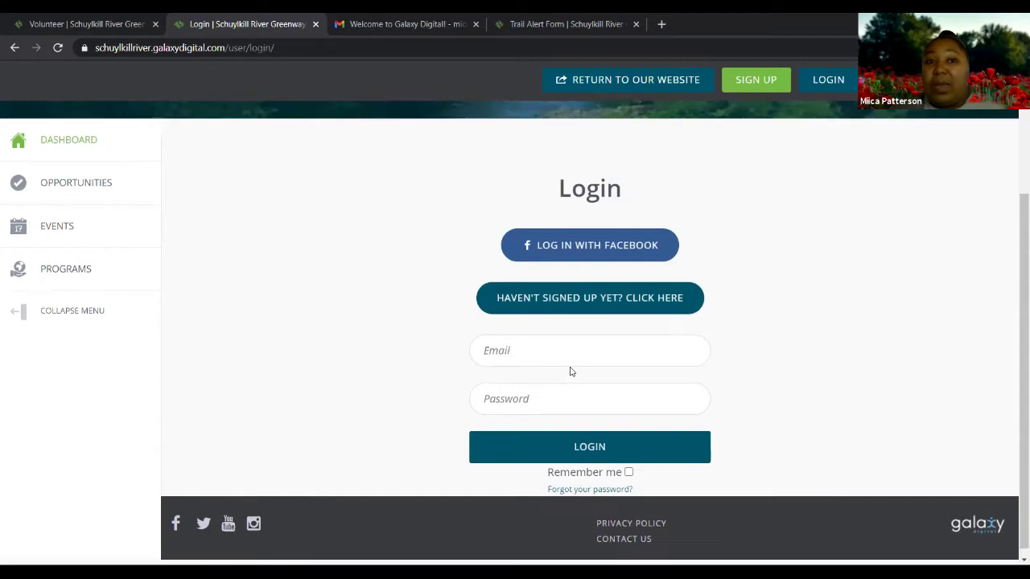
pyautogui.scroll(3, 570, 371)
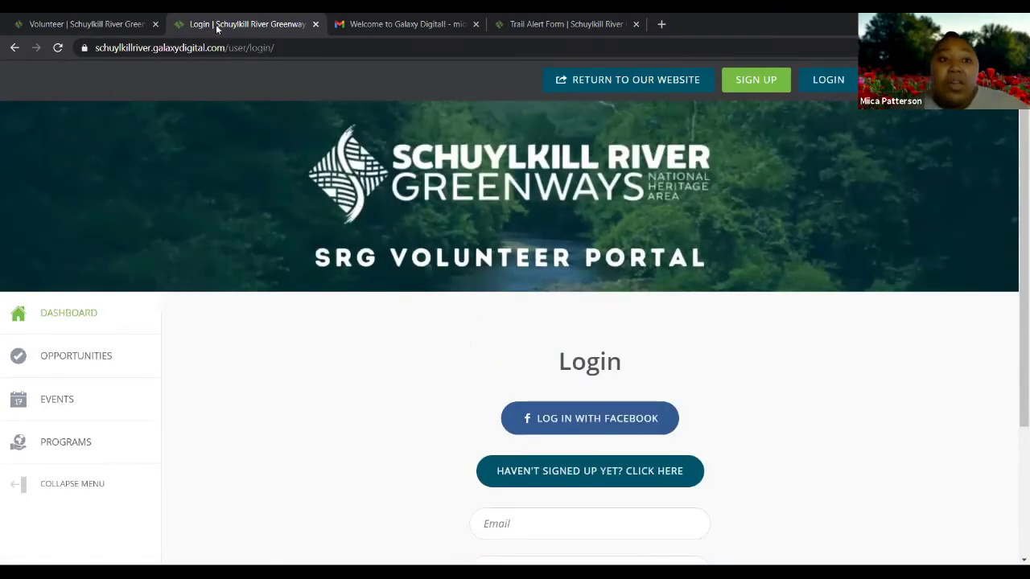
# Go back to the Greenways Volunteer tab at its Sign Up for Upcoming Opportunities section
pyautogui.click(101, 24)
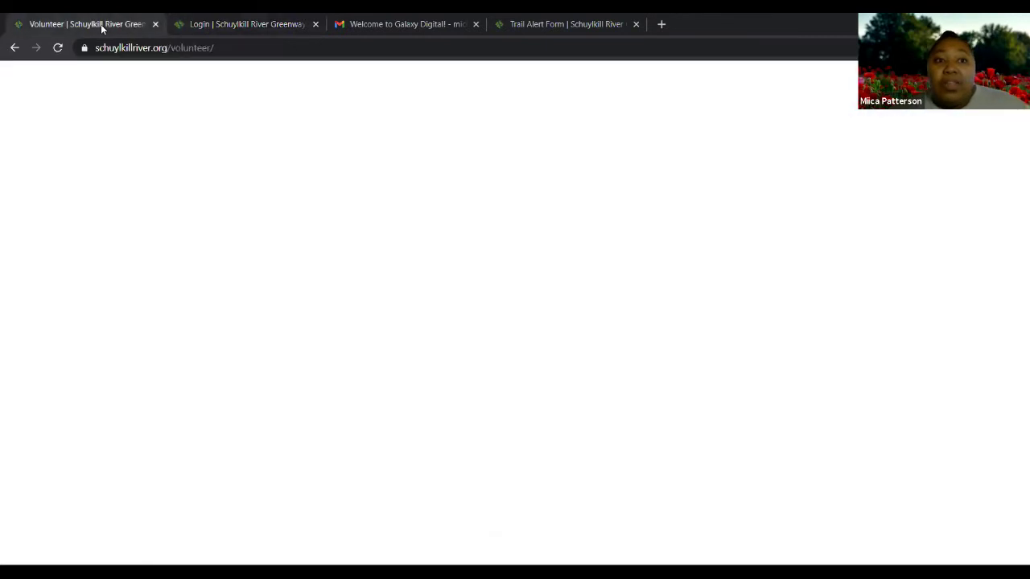
pyautogui.scroll(-2, 642, 363)
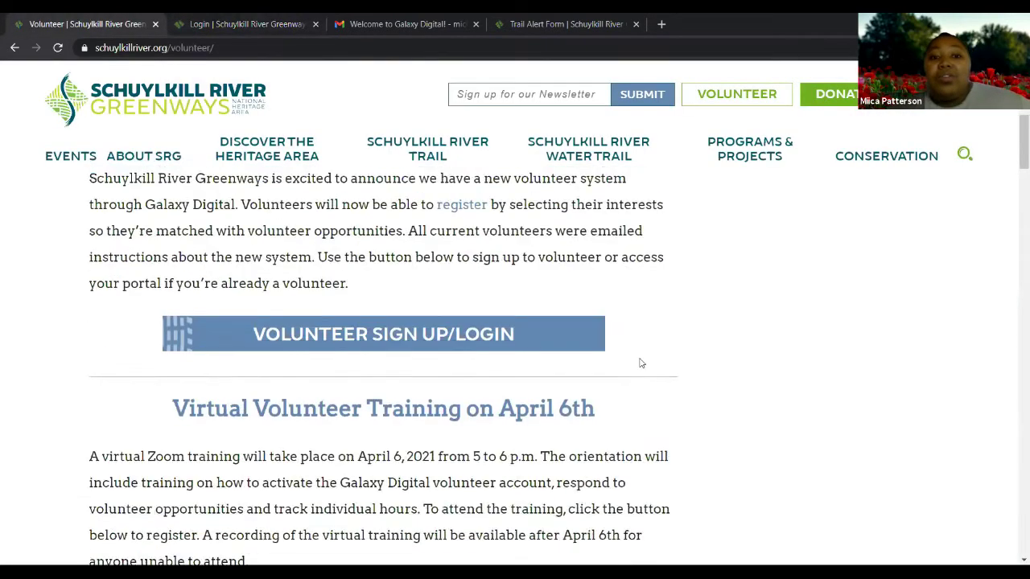
pyautogui.scroll(-4, 641, 363)
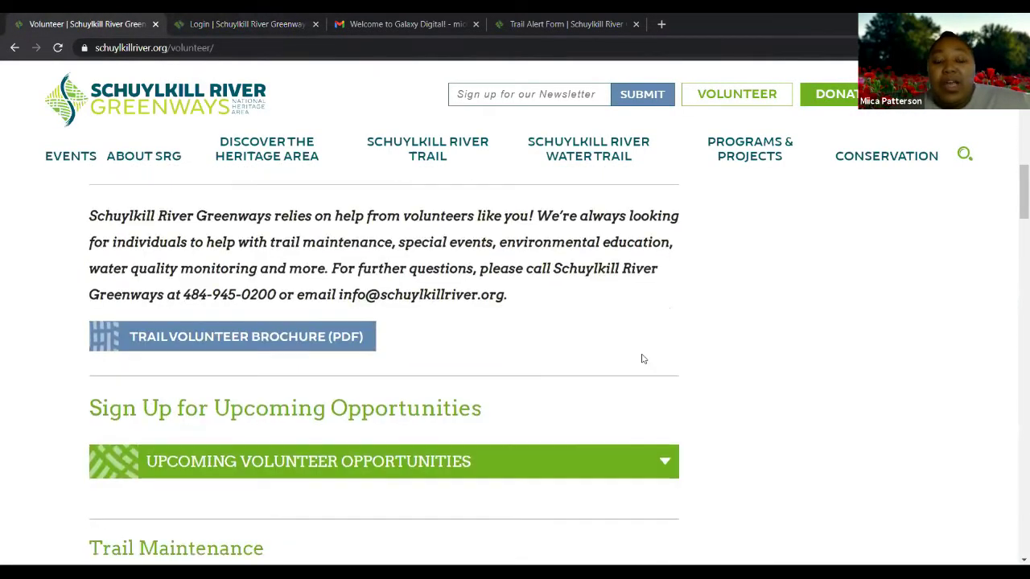
pyautogui.scroll(-2, 641, 355)
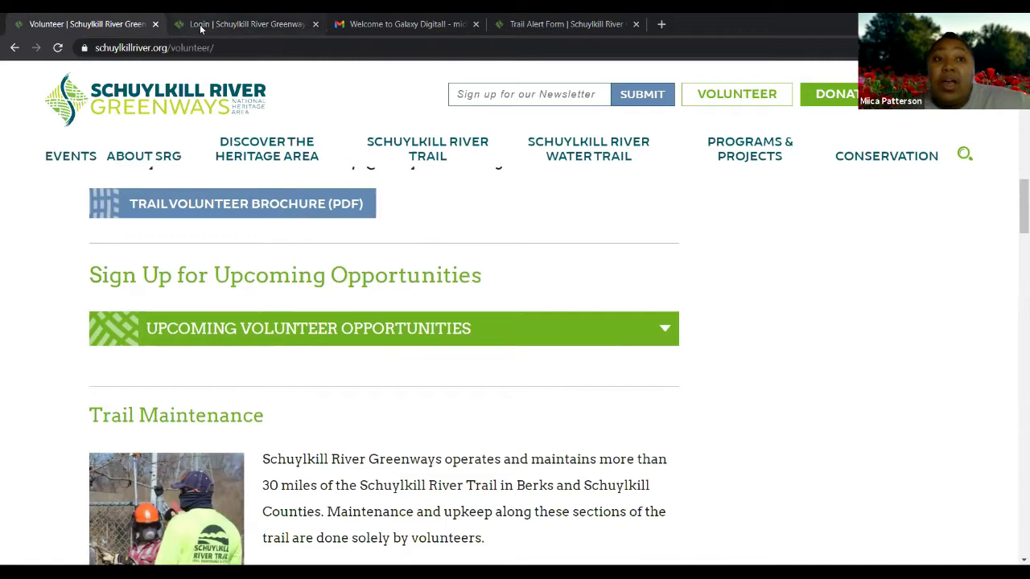
pyautogui.hotkey('ctrl', 'Tab')
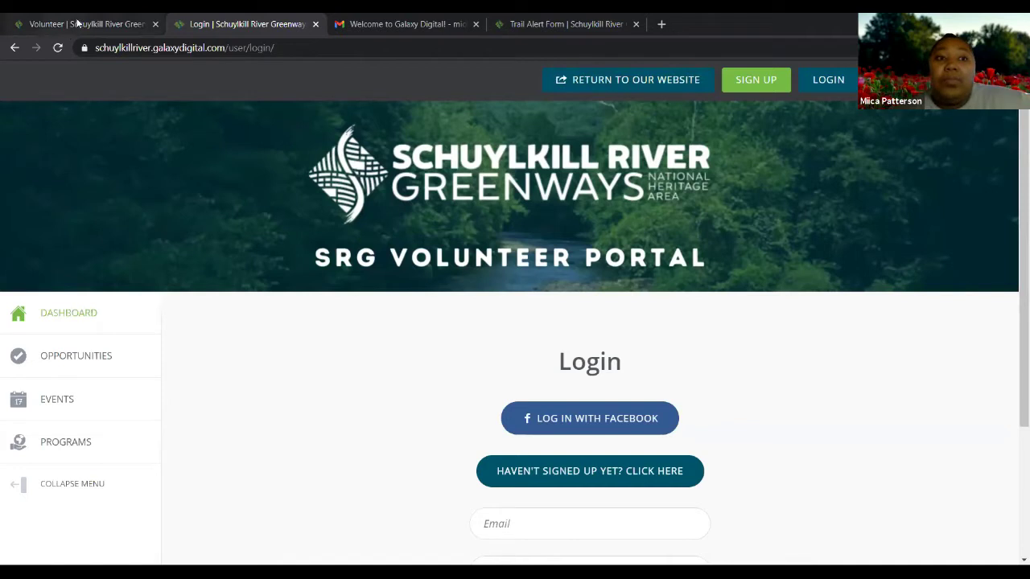
pyautogui.hotkey('ctrl', 'shift', 'Tab')
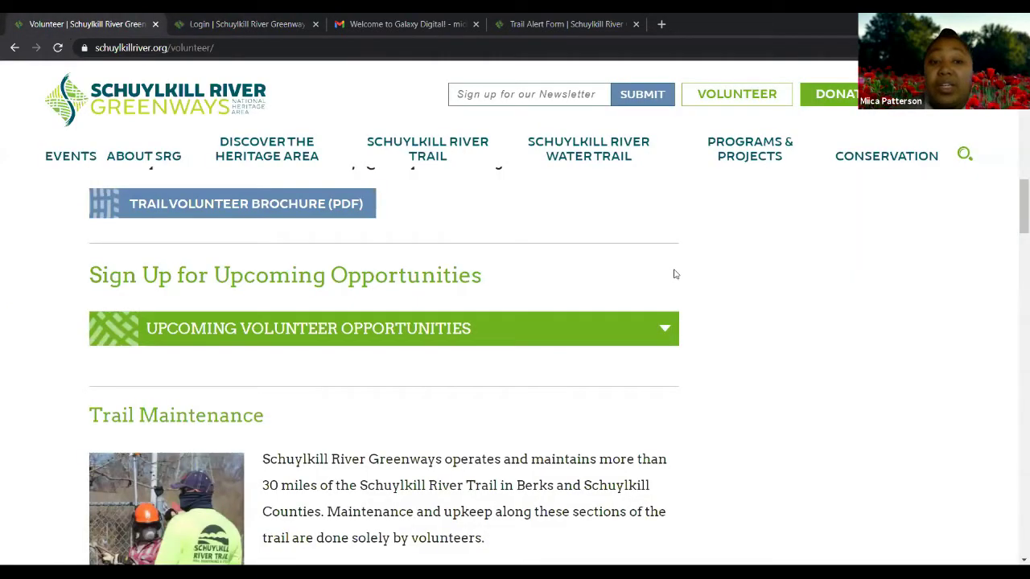
pyautogui.scroll(2, 675, 274)
pyautogui.scroll(-2, 49, 209)
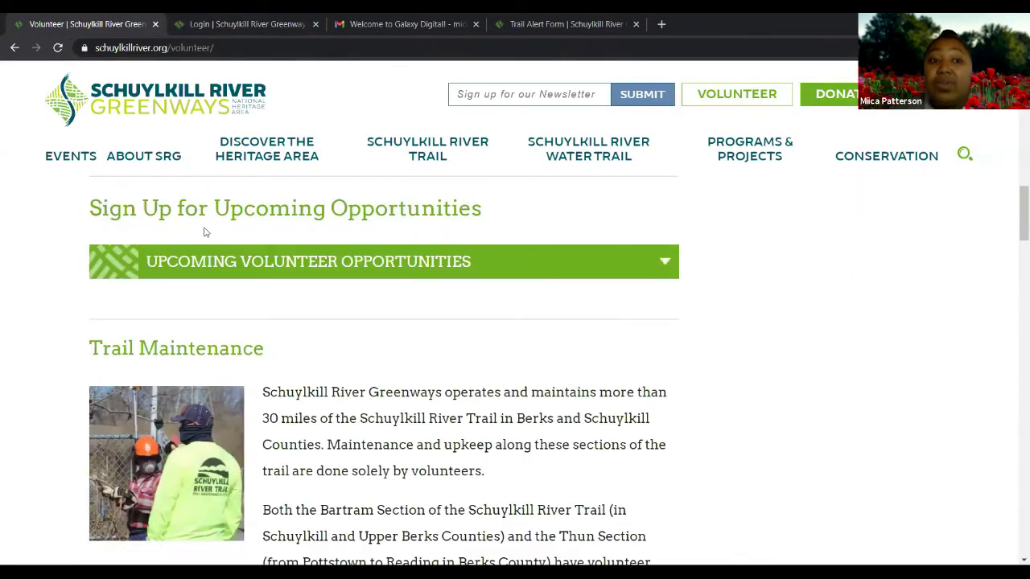
# Expand Upcoming Volunteer Opportunities to list the April 16th Earth Day and April 25th Opening Trails Day cleanups
pyautogui.click(662, 266)
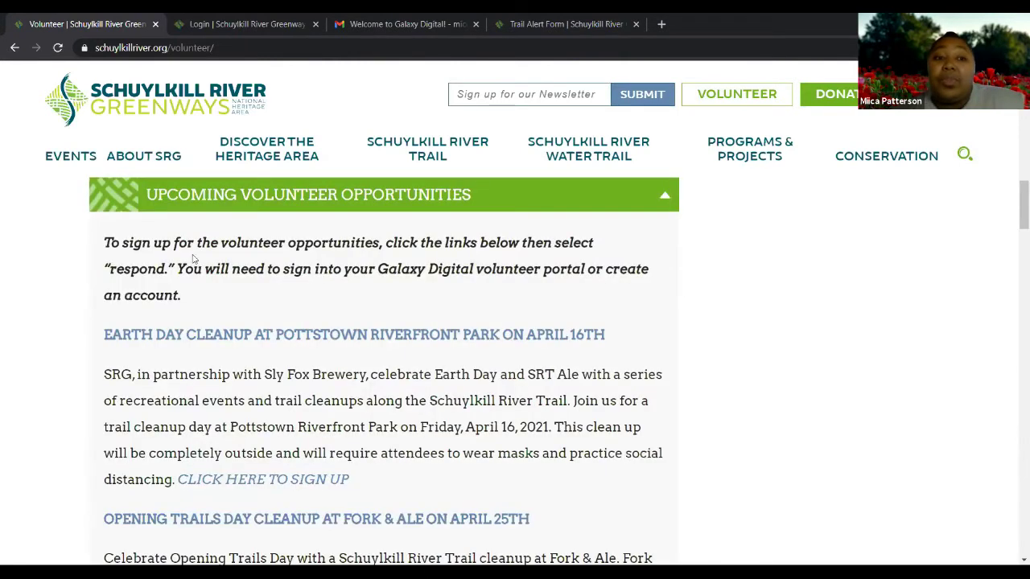
pyautogui.scroll(-1, 346, 290)
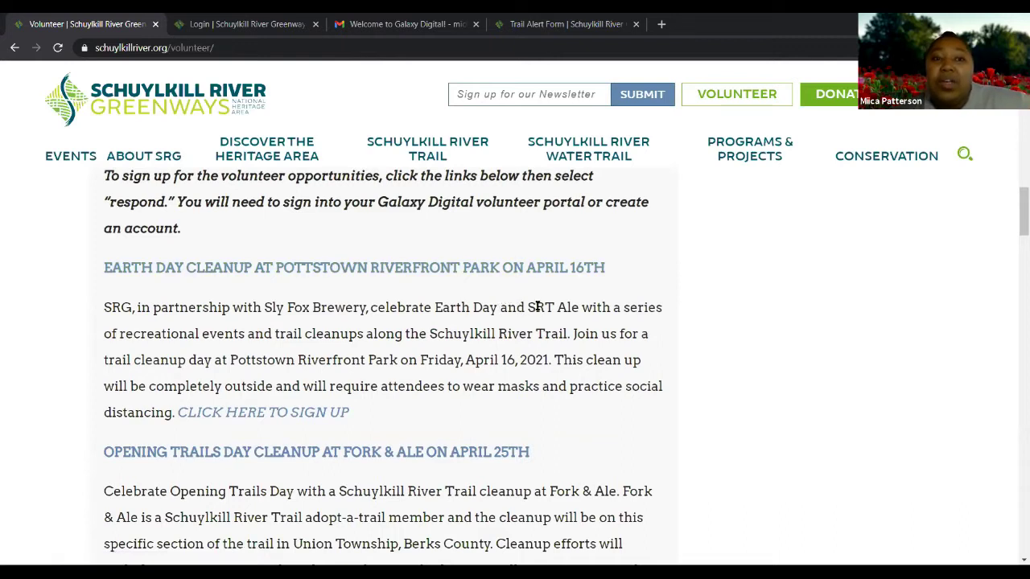
pyautogui.scroll(1, 374, 367)
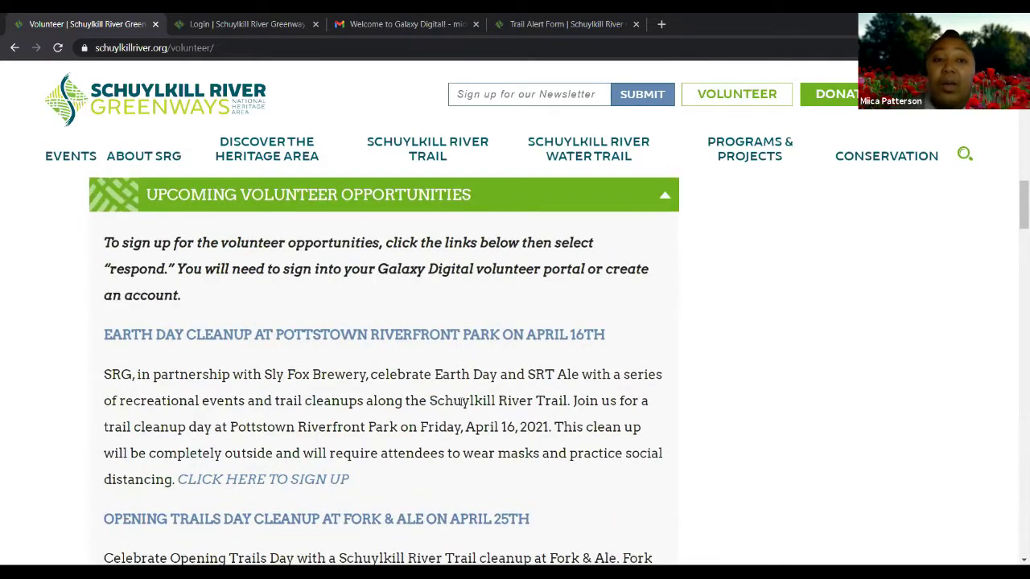
pyautogui.scroll(-1, 463, 404)
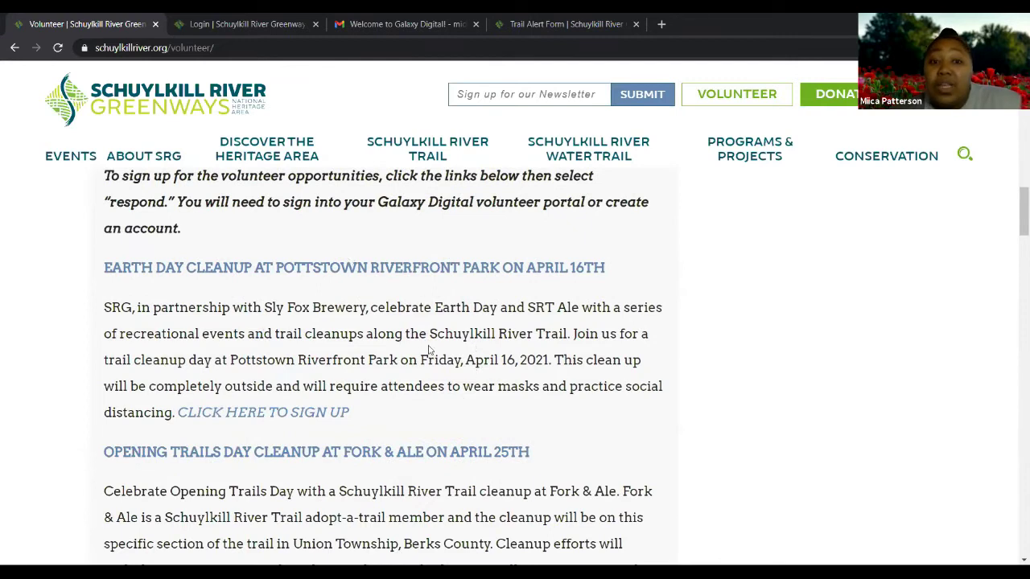
pyautogui.scroll(-2, 429, 349)
pyautogui.scroll(1, 512, 378)
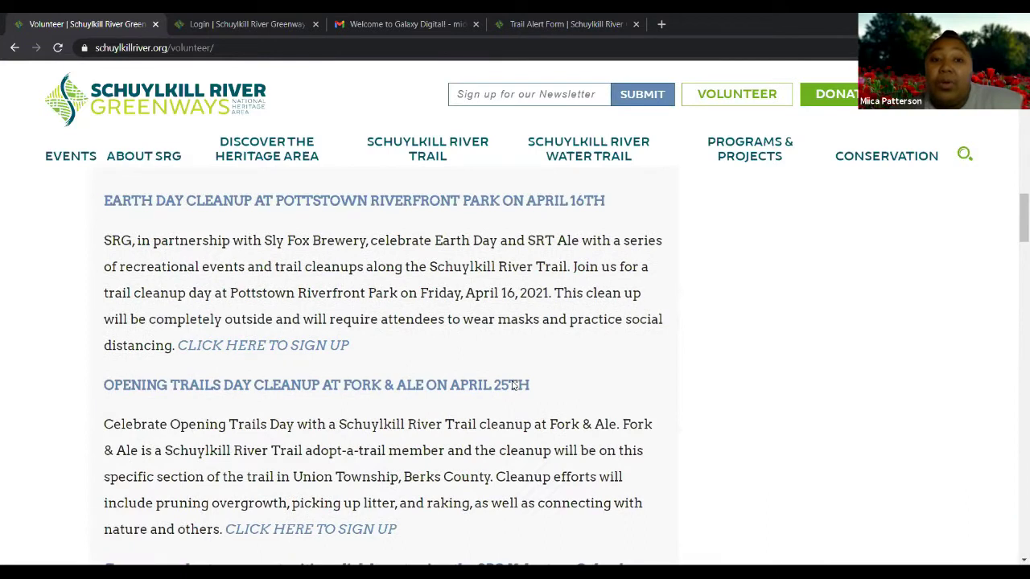
# Open the Earth Day Clean Up- Pottstown Riverfront Park opportunity: Apr 16, 2021, 5:00pm-6:30pm, 17 spots left
pyautogui.click(386, 203)
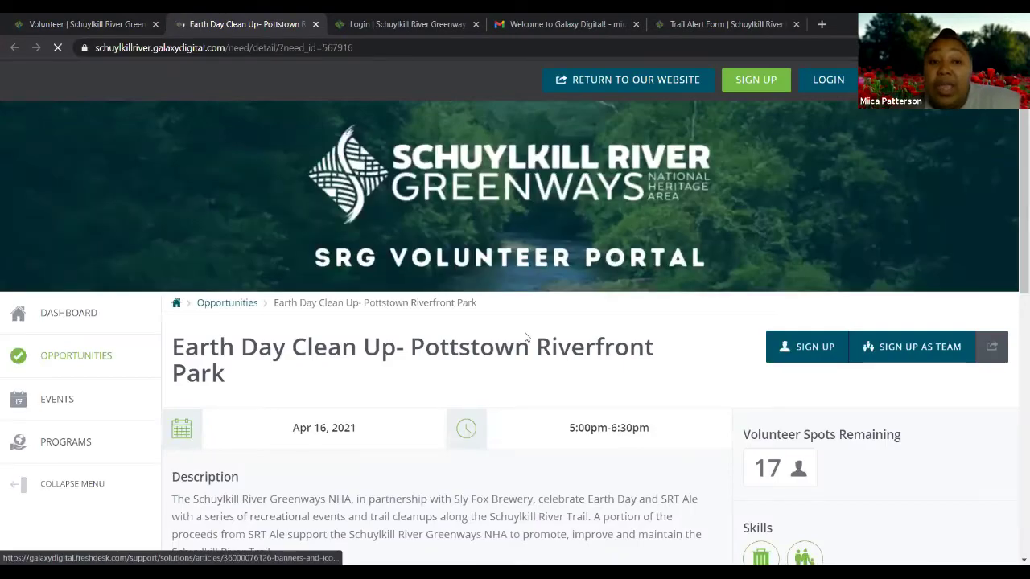
pyautogui.scroll(-2, 526, 336)
pyautogui.scroll(1, 483, 326)
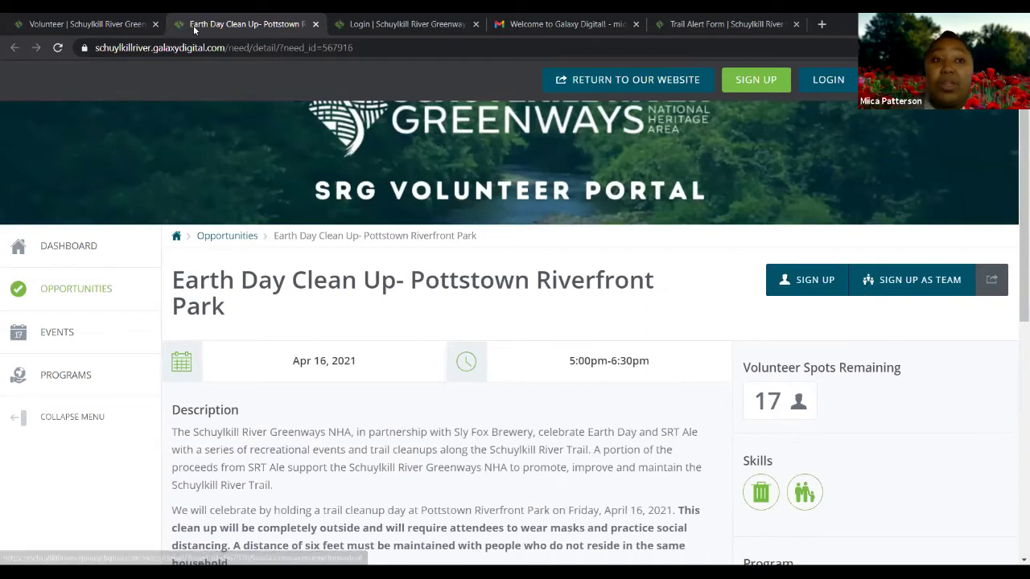
pyautogui.scroll(-3, 194, 30)
pyautogui.click(105, 25)
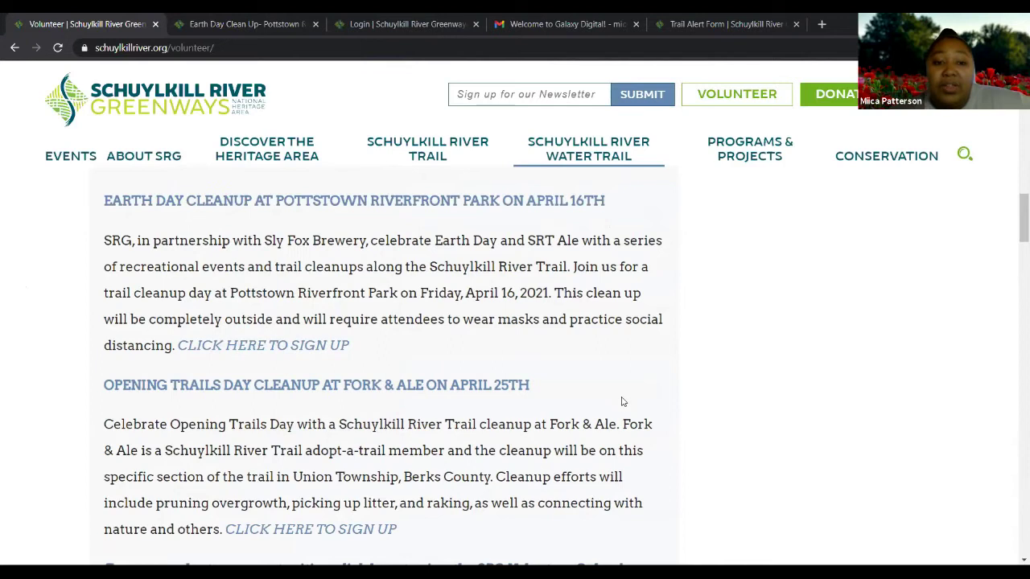
pyautogui.scroll(-3, 620, 400)
pyautogui.scroll(1, 305, 444)
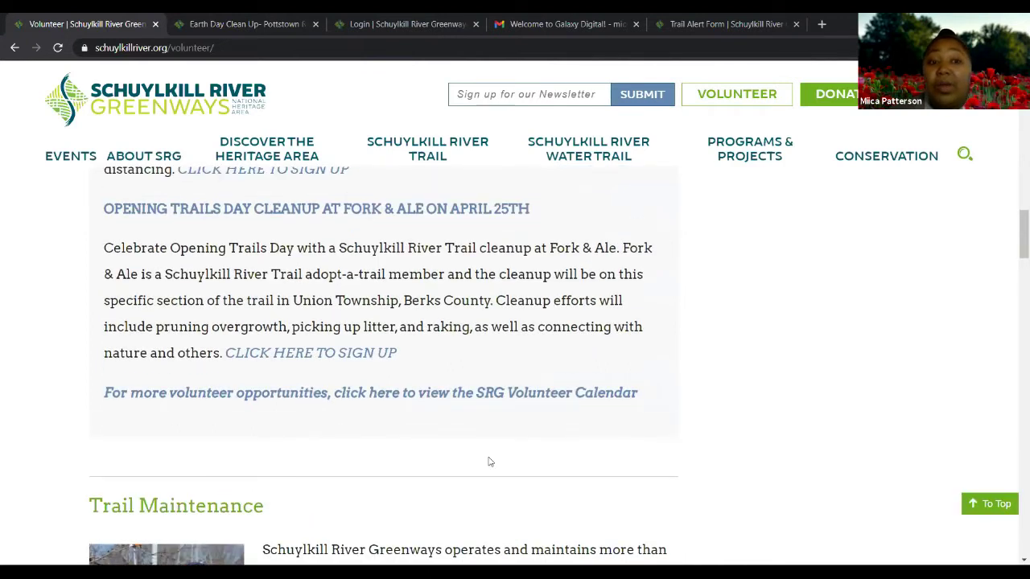
pyautogui.scroll(2, 487, 460)
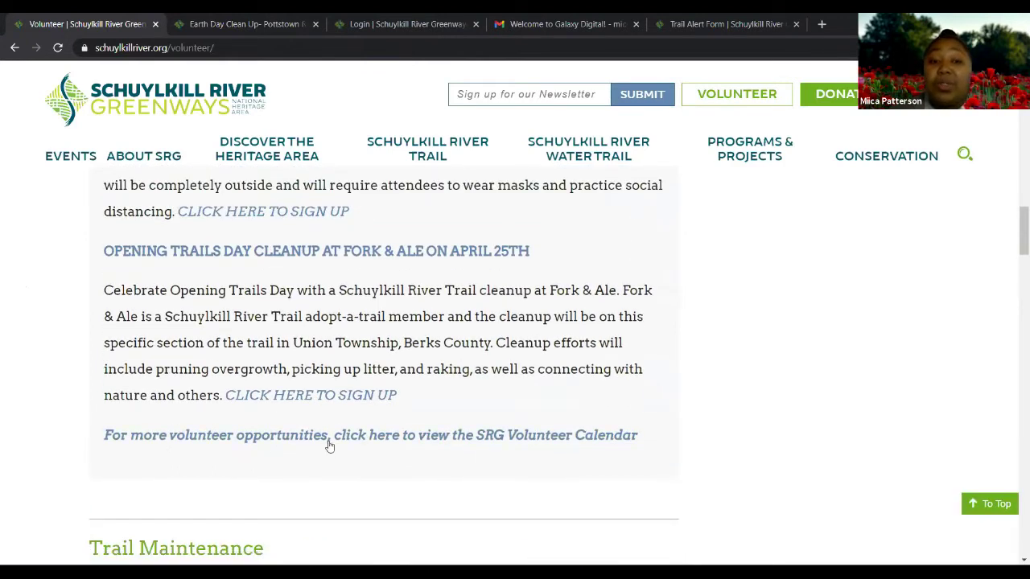
# Open the SRG Volunteer Calendar in a new tab and browse its April 2021 entries
pyautogui.click(461, 440)
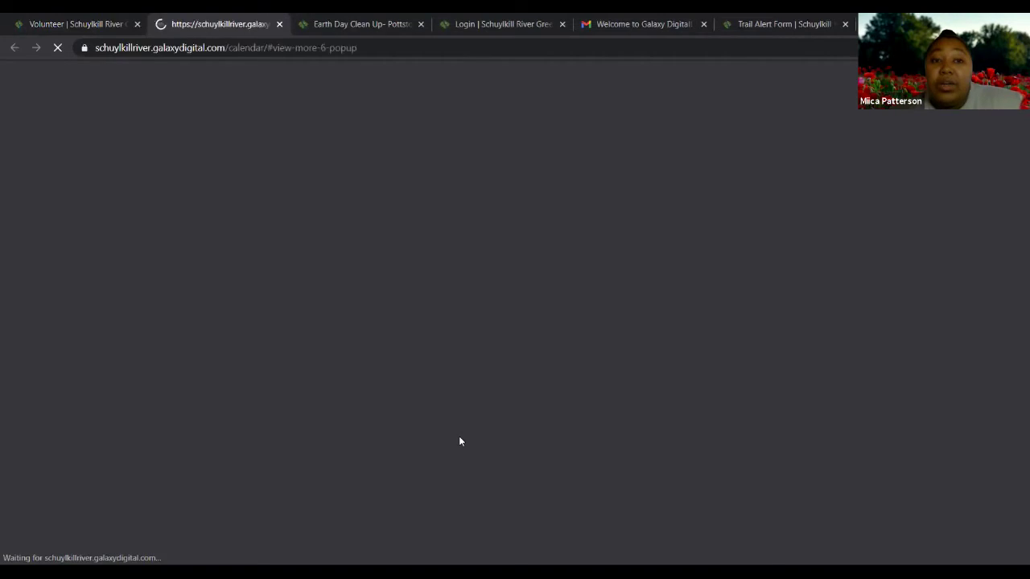
pyautogui.scroll(-1, 574, 306)
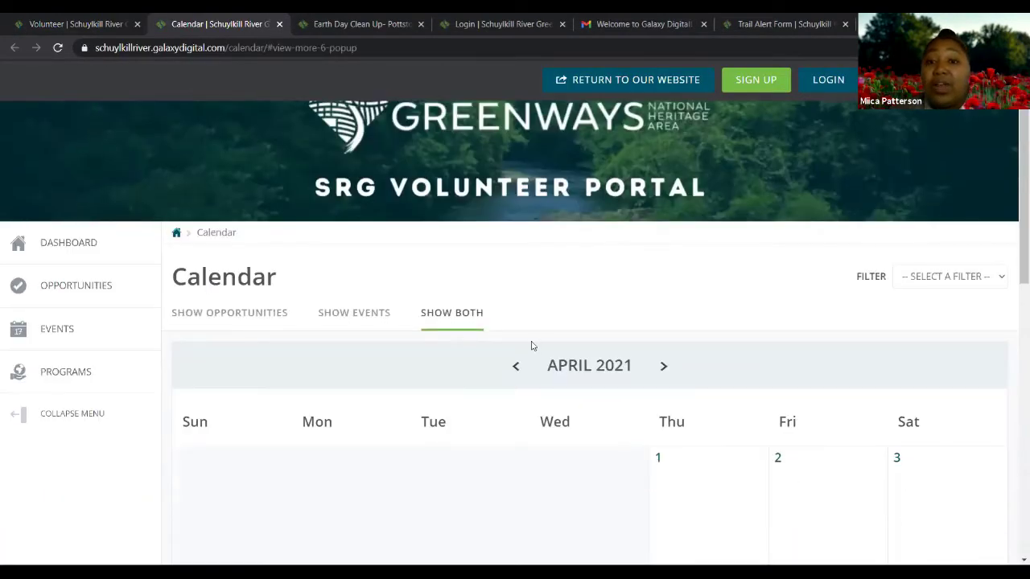
pyautogui.scroll(-2, 531, 345)
pyautogui.scroll(-1, 517, 346)
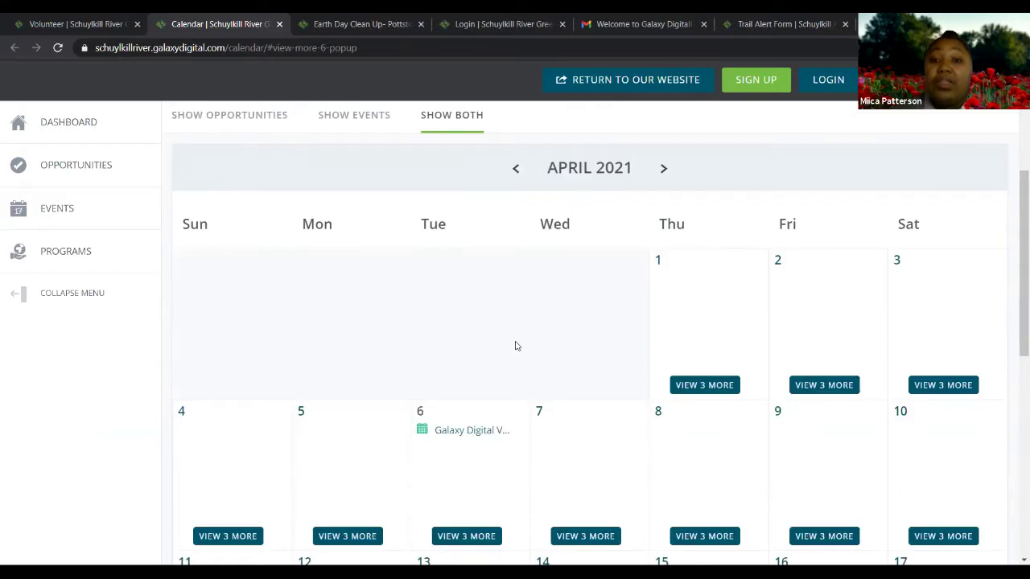
pyautogui.scroll(-1, 518, 346)
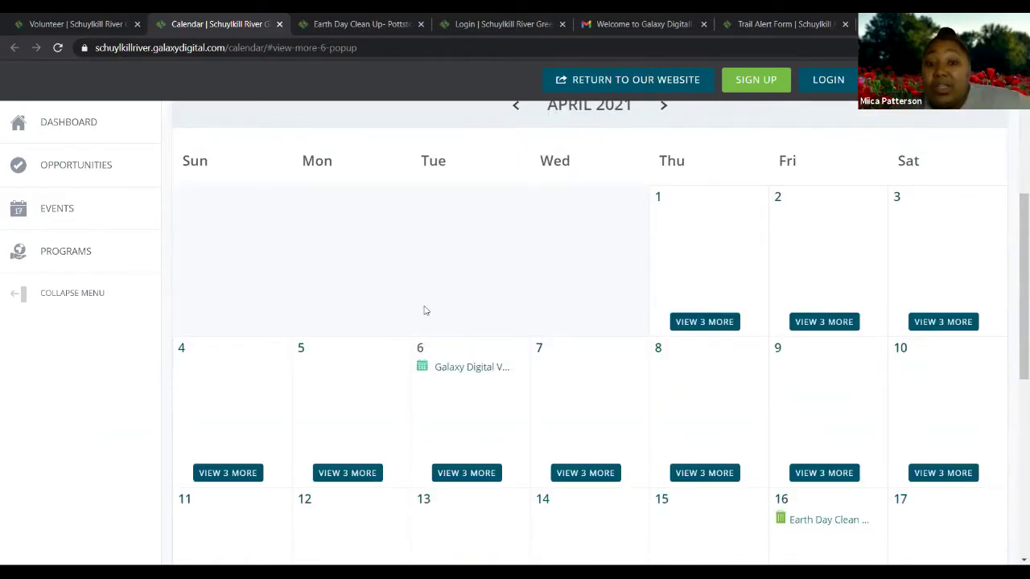
pyautogui.scroll(1, 463, 301)
pyautogui.scroll(-2, 463, 303)
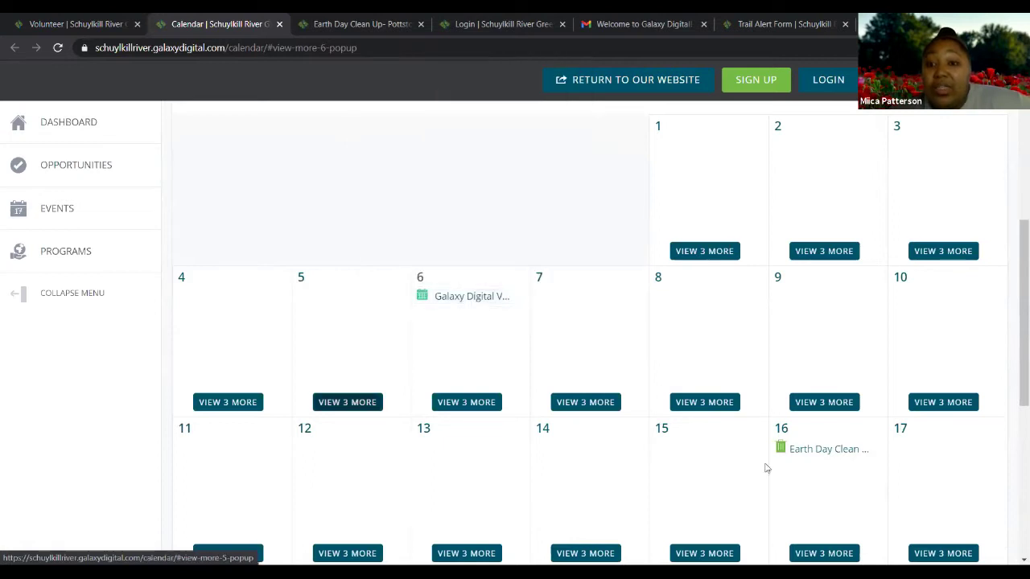
pyautogui.scroll(-1, 819, 387)
pyautogui.scroll(1, 819, 387)
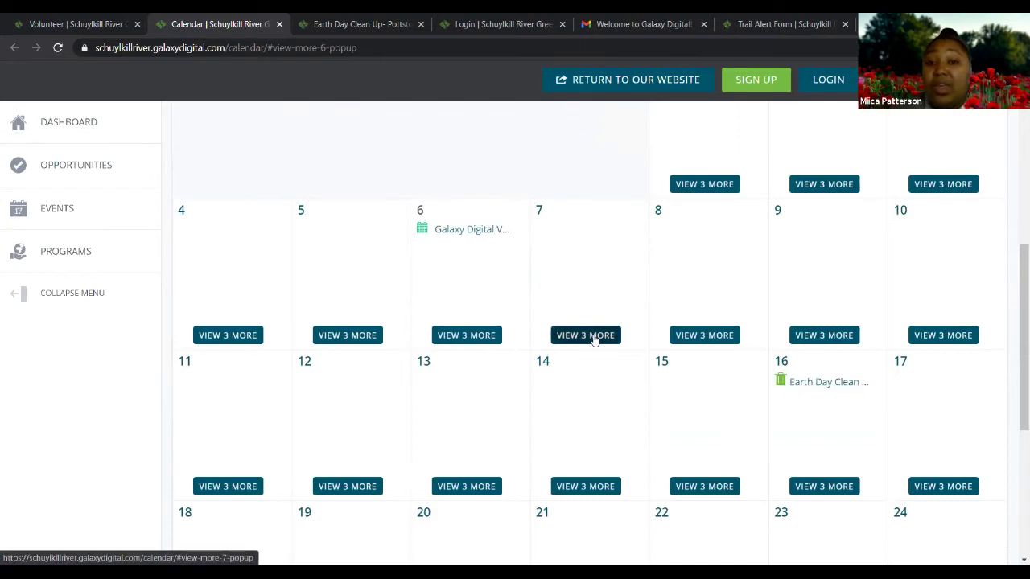
# View all of April 7's opportunities, close that list, and restore the calendar window to a smaller size
pyautogui.click(594, 339)
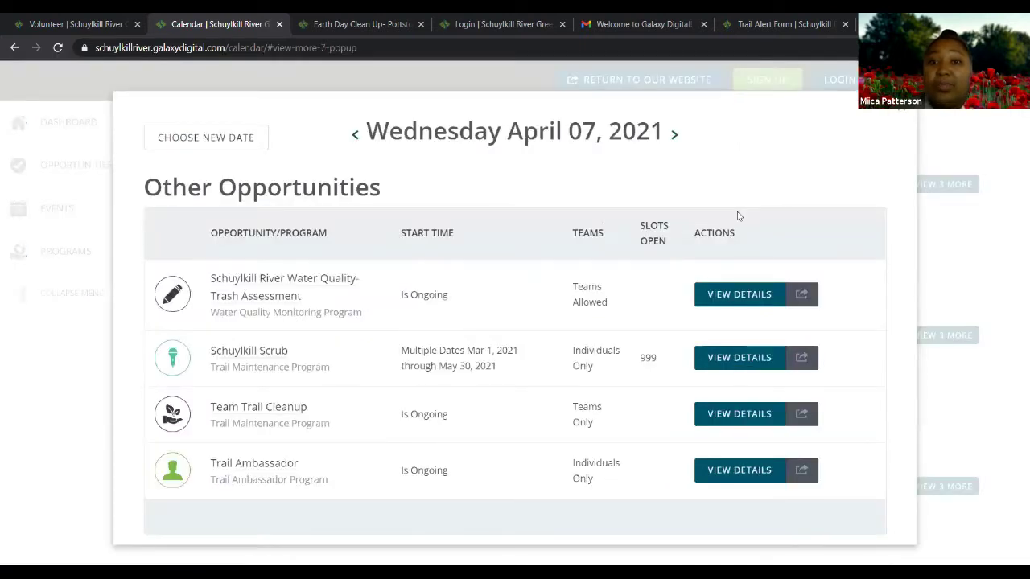
pyautogui.click(906, 113)
pyautogui.moveTo(490, 236)
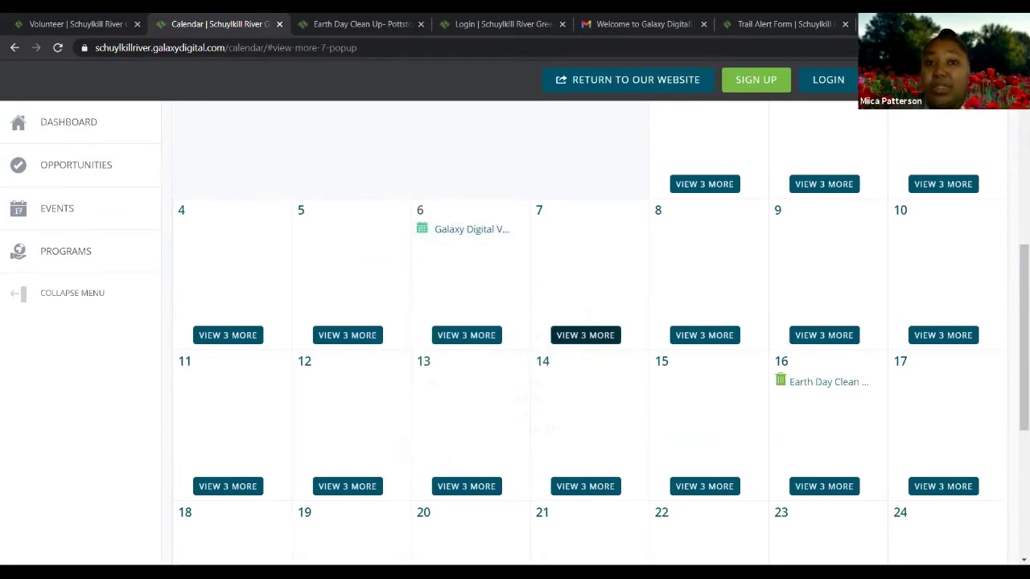
pyautogui.press('super+Down')
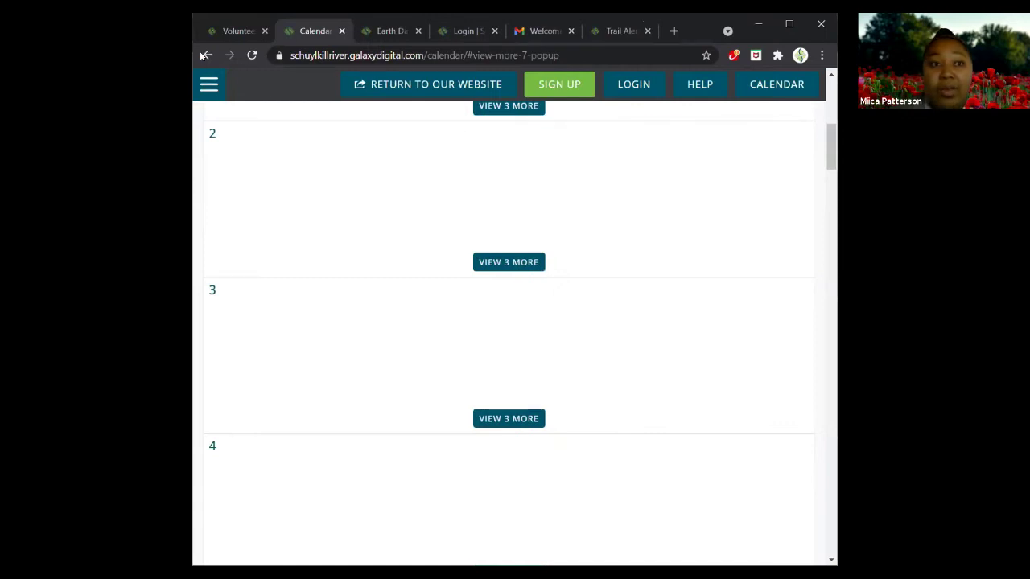
# In a full-screen Gmail window, open the activation link from the Welcome to Galaxy Digital email
pyautogui.hotkey('alt', 'Tab')
pyautogui.press('super+Up')
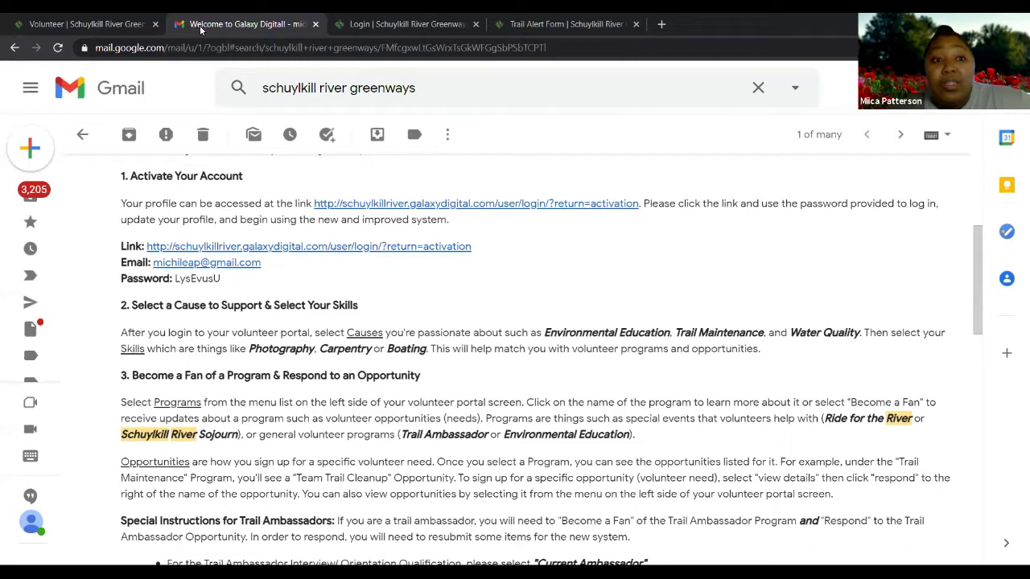
pyautogui.scroll(1, 488, 282)
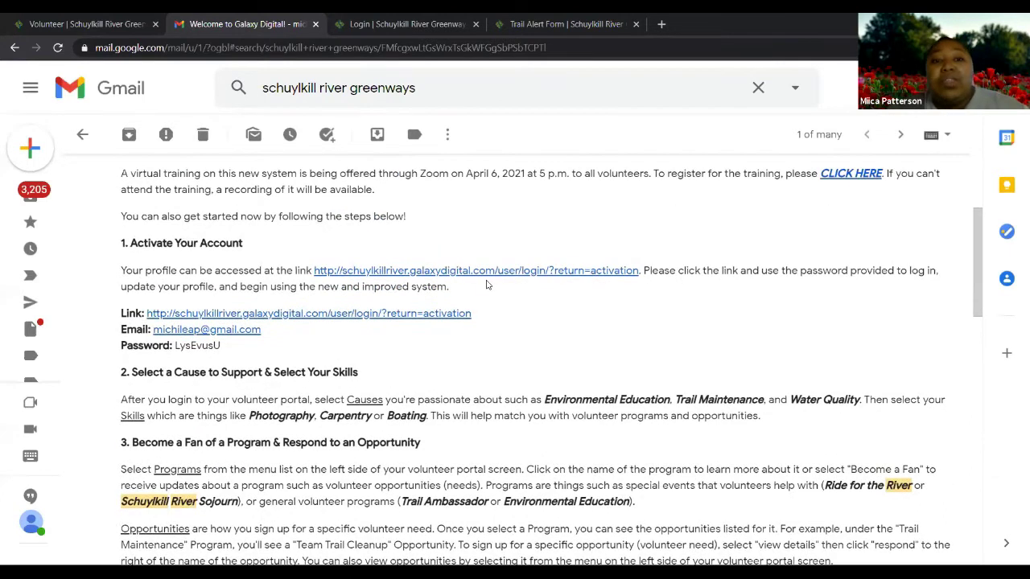
pyautogui.scroll(3, 486, 285)
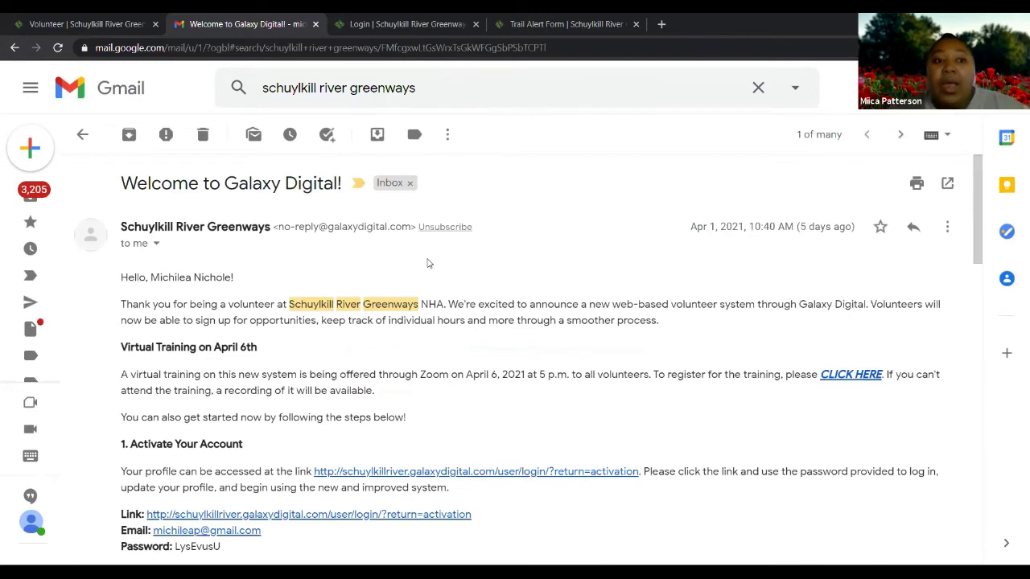
pyautogui.scroll(-2, 429, 273)
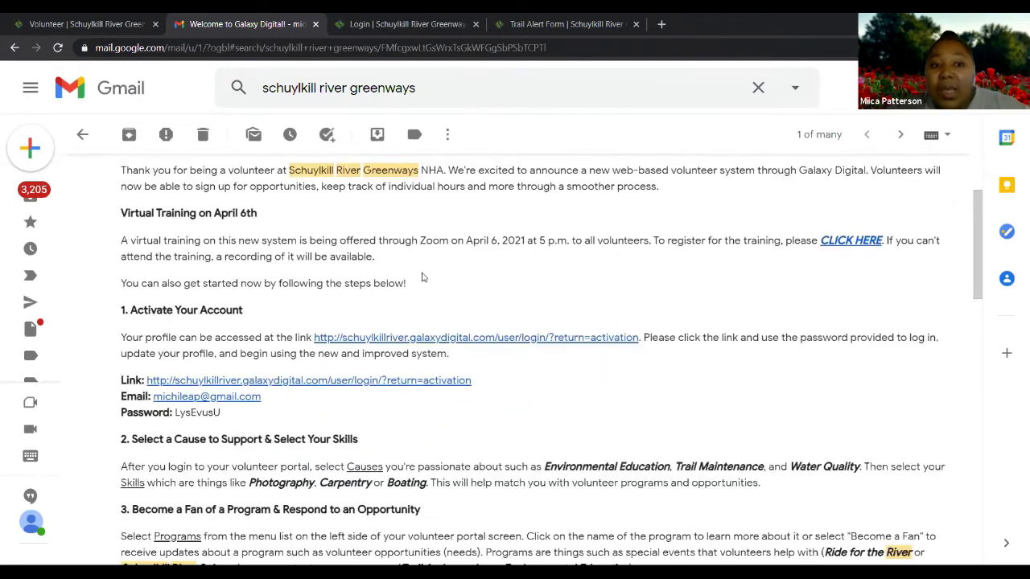
pyautogui.scroll(-1, 427, 276)
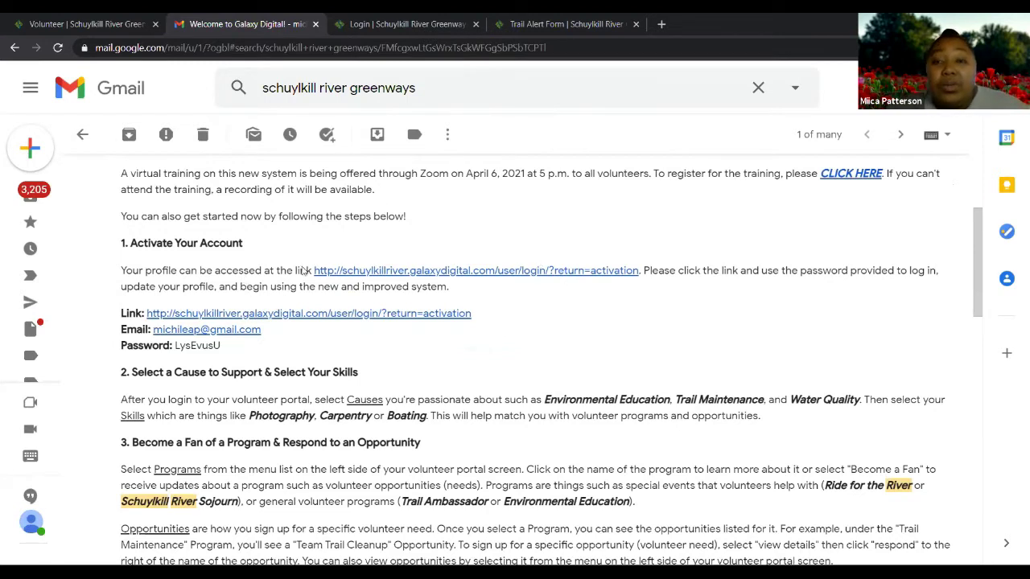
pyautogui.click(467, 273)
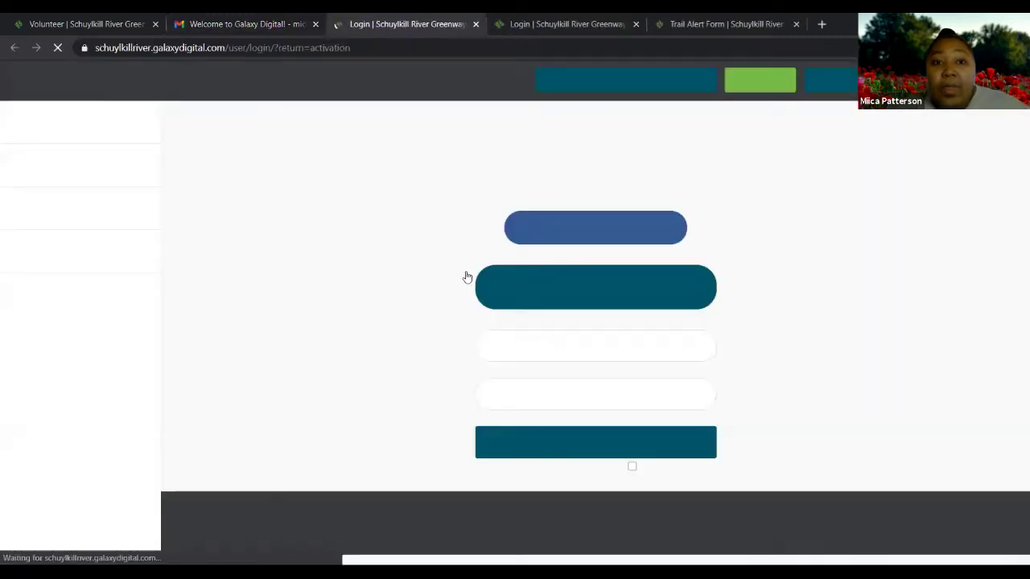
# Copy the temporary password from the welcome email
pyautogui.click(188, 40)
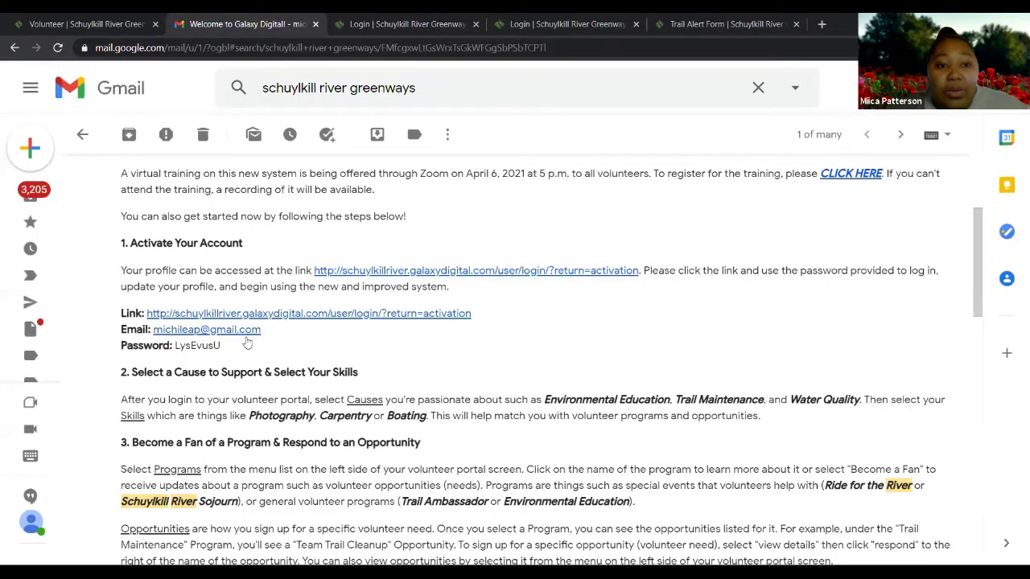
pyautogui.doubleClick(177, 346)
pyautogui.rightClick(183, 347)
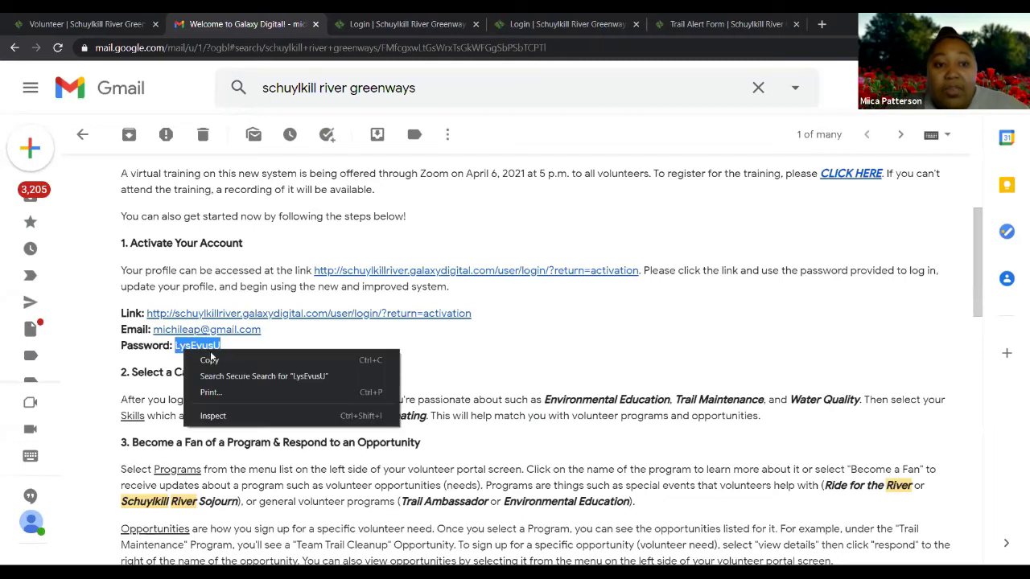
pyautogui.click(212, 359)
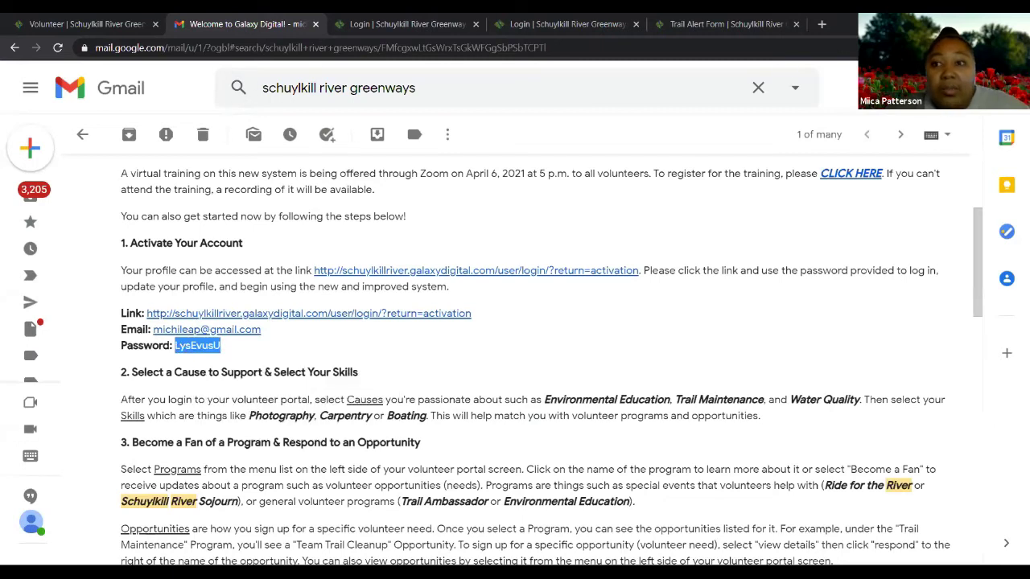
# Switch to the full-screen portal Login page and enter the account e-mail
pyautogui.press('super+Down')
pyautogui.click(420, 34)
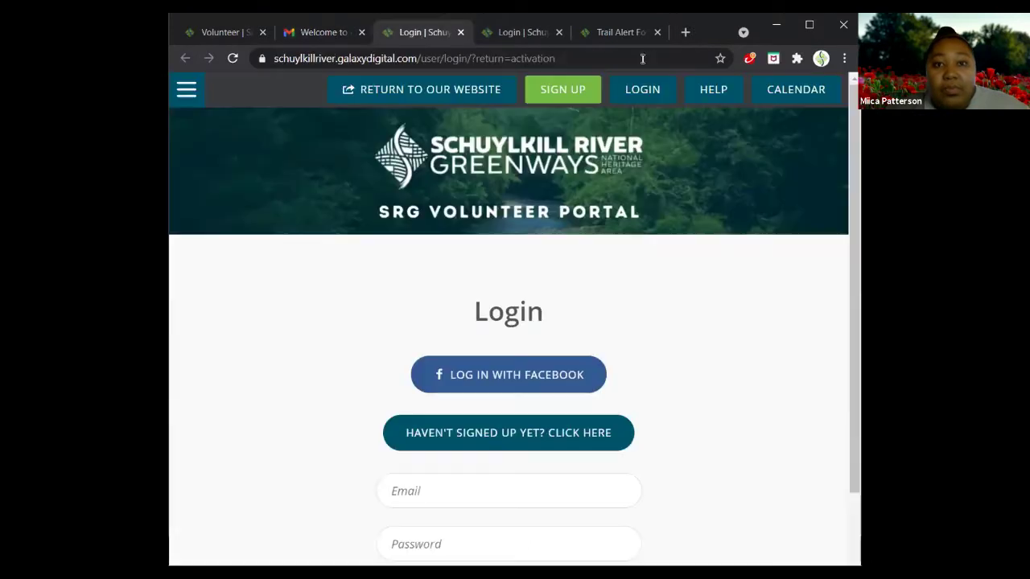
pyautogui.click(809, 26)
pyautogui.scroll(-2, 561, 341)
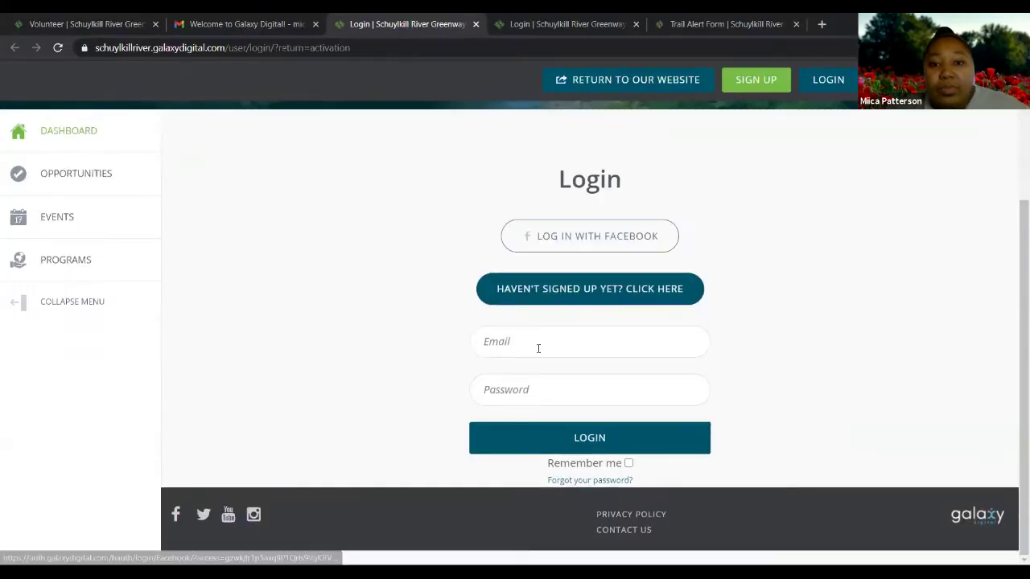
pyautogui.click(529, 340)
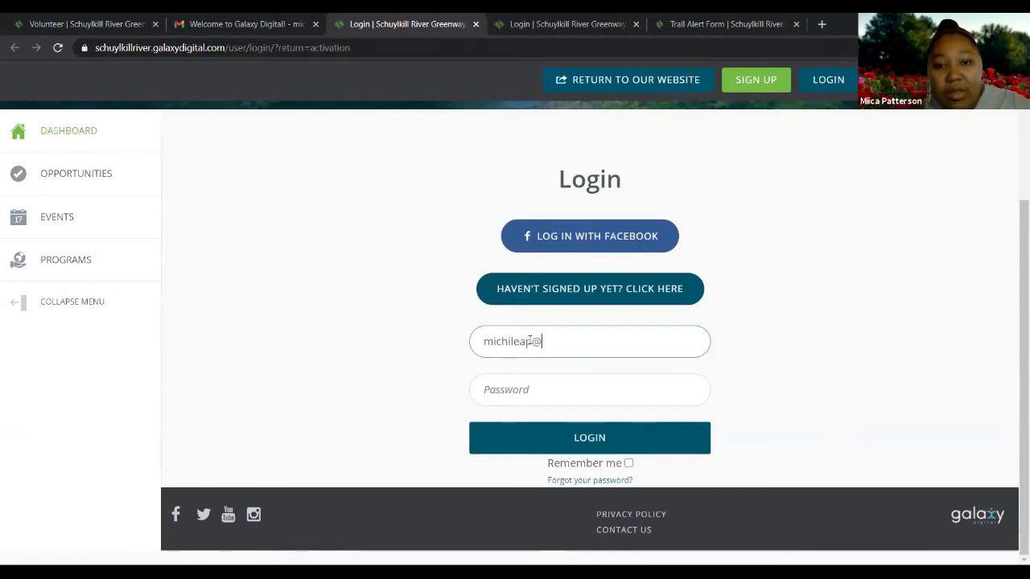
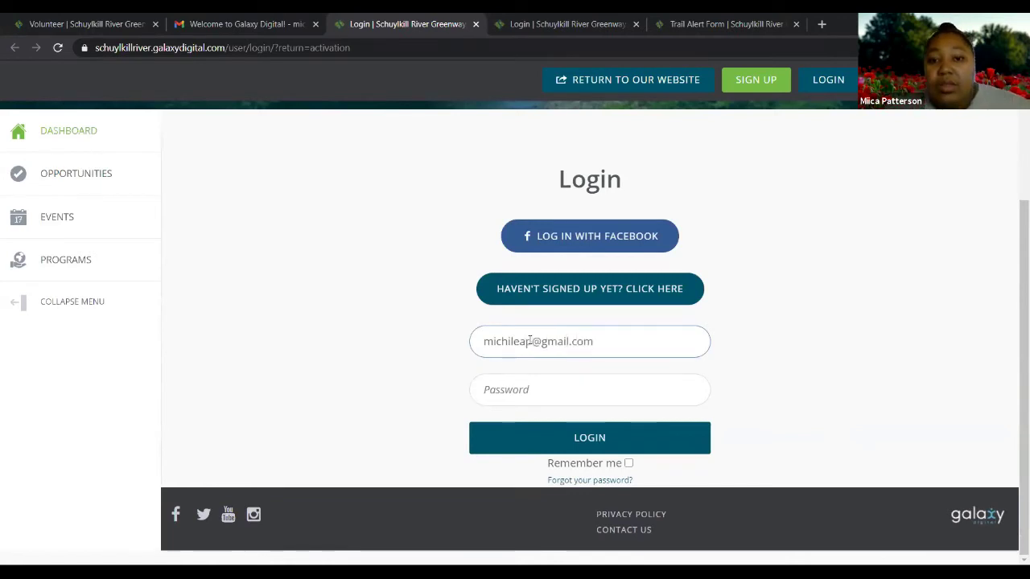
# Paste the copied temporary password into the Password field and log in
pyautogui.click(525, 391)
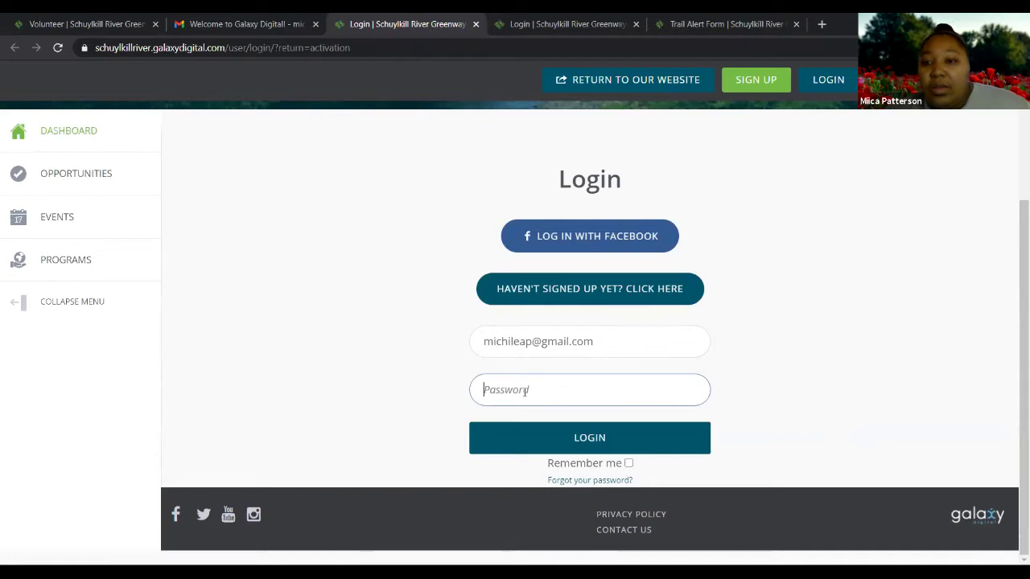
pyautogui.rightClick(525, 392)
pyautogui.click(552, 285)
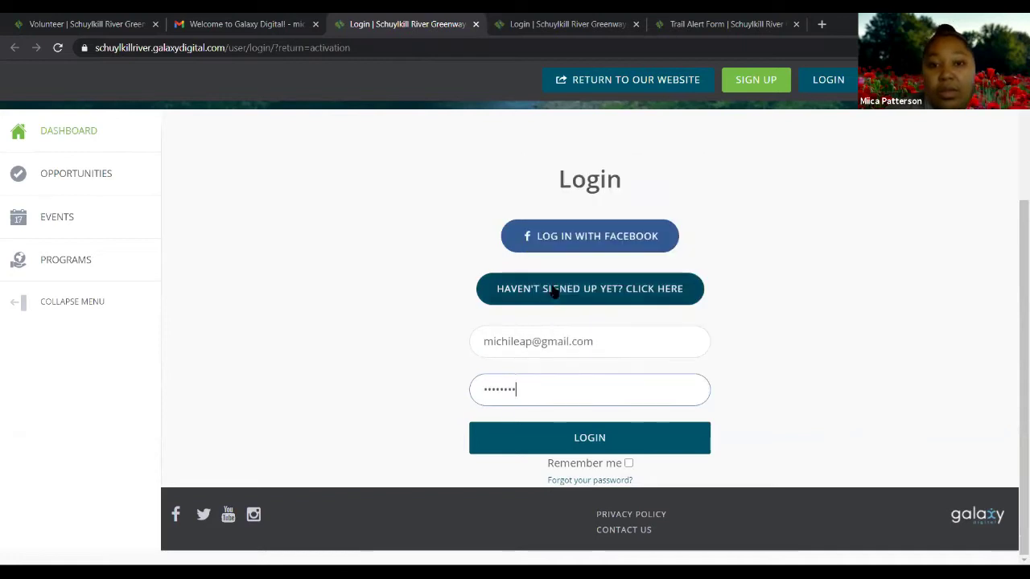
pyautogui.click(574, 440)
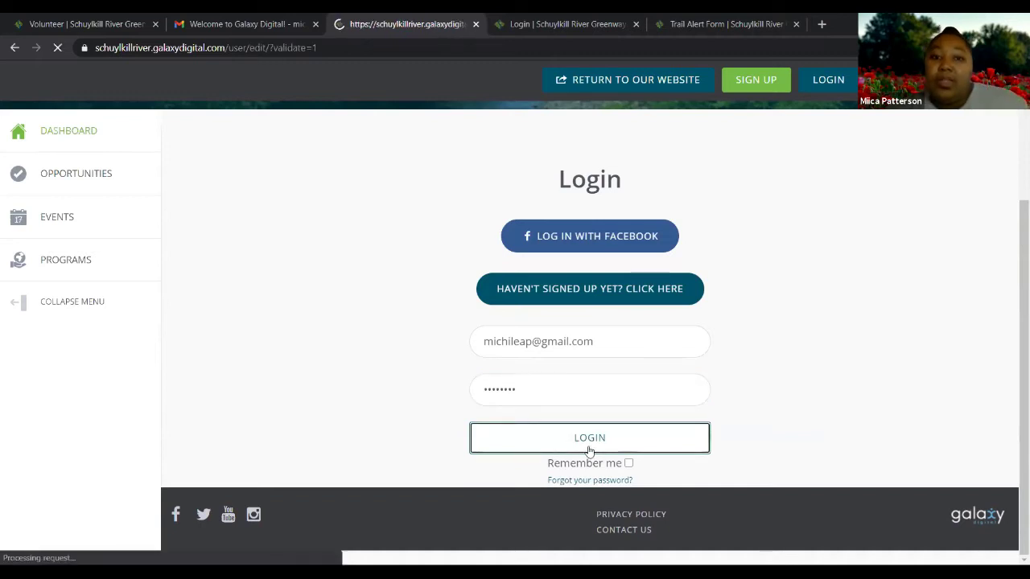
pyautogui.scroll(3, 527, 431)
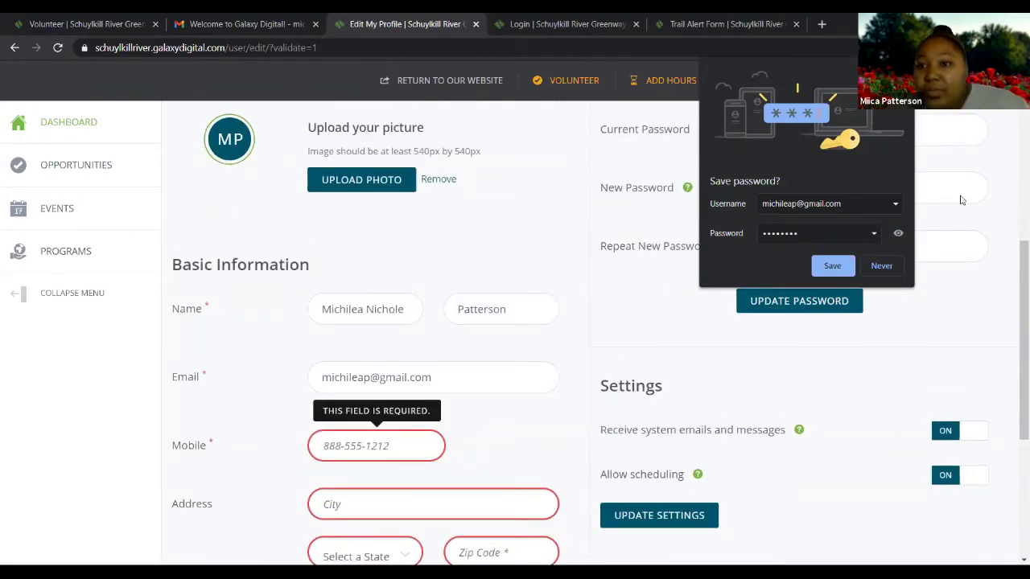
# Decline the browser's save-password offer and review the Edit My Profile form
pyautogui.click(959, 250)
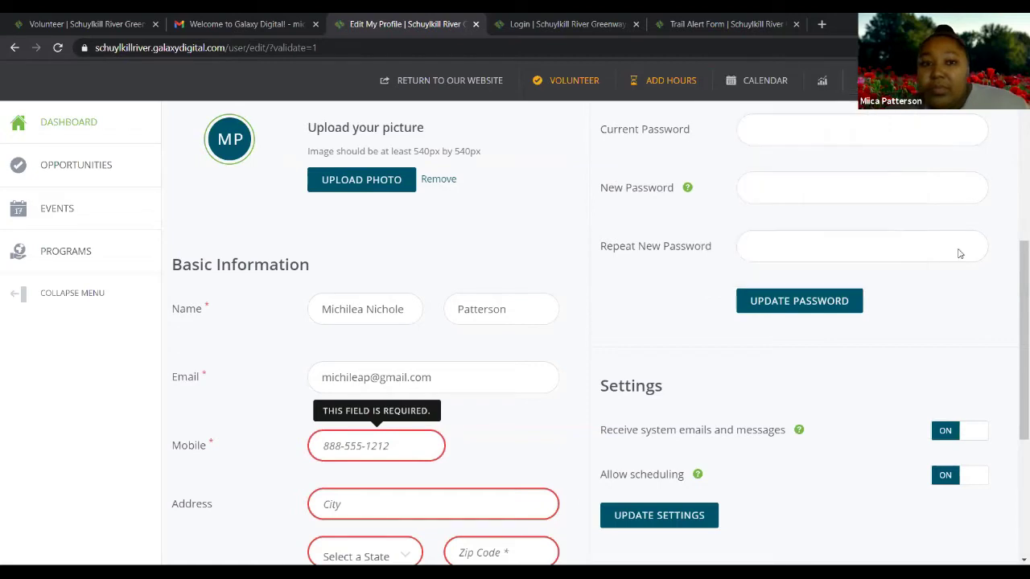
pyautogui.scroll(3, 504, 231)
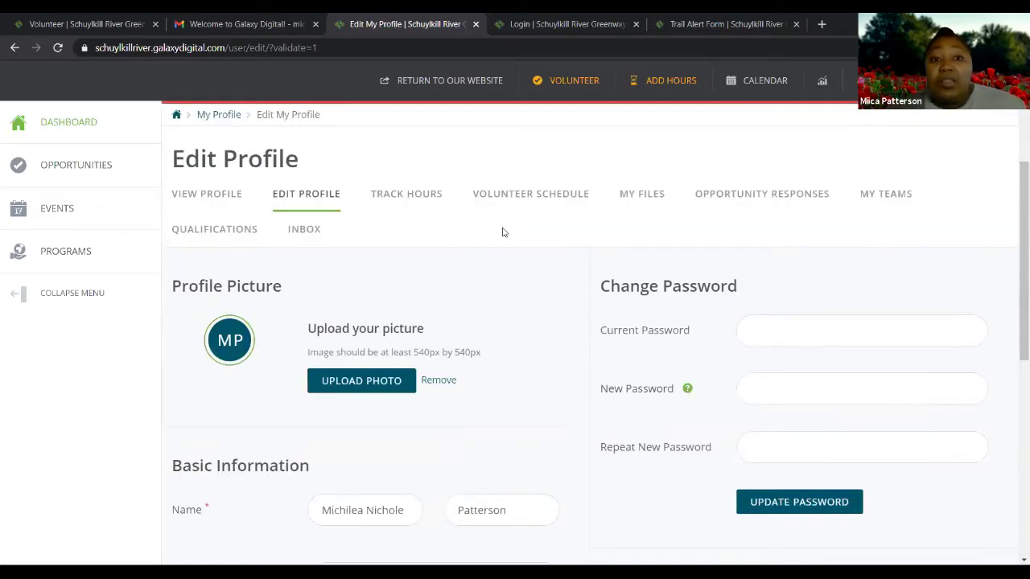
pyautogui.scroll(2, 503, 232)
pyautogui.scroll(-4, 501, 230)
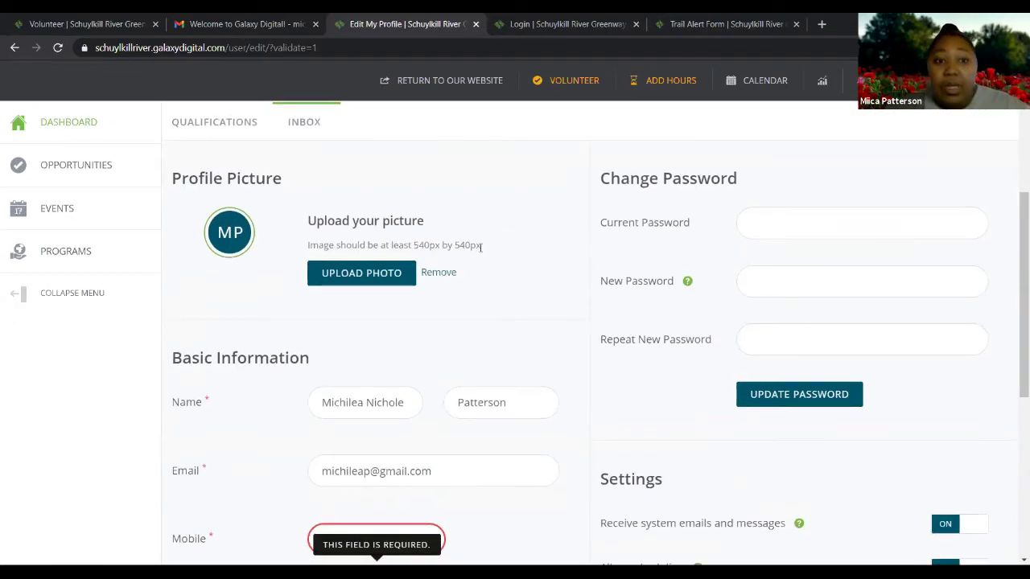
pyautogui.scroll(1, 481, 251)
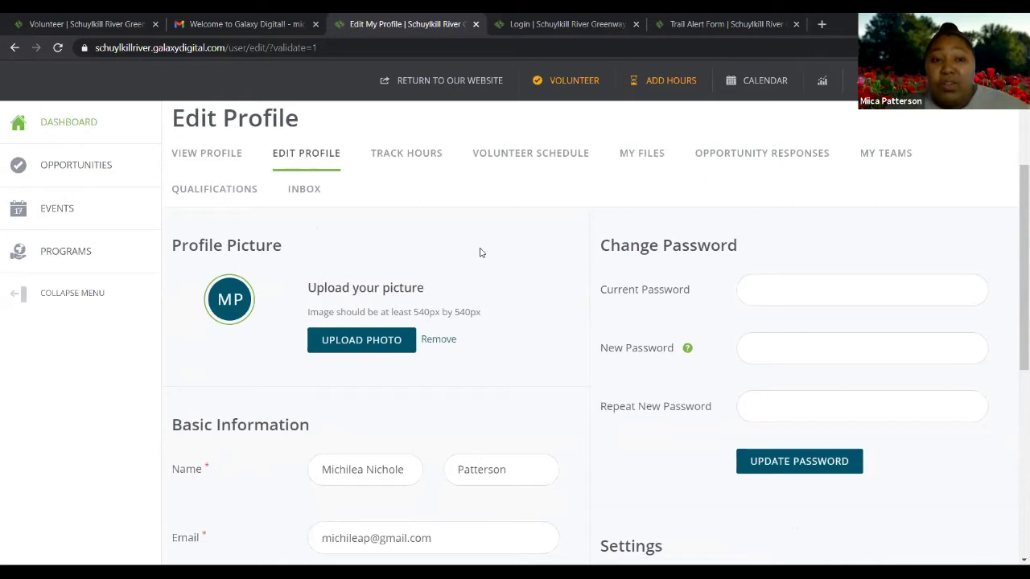
pyautogui.scroll(-2, 409, 260)
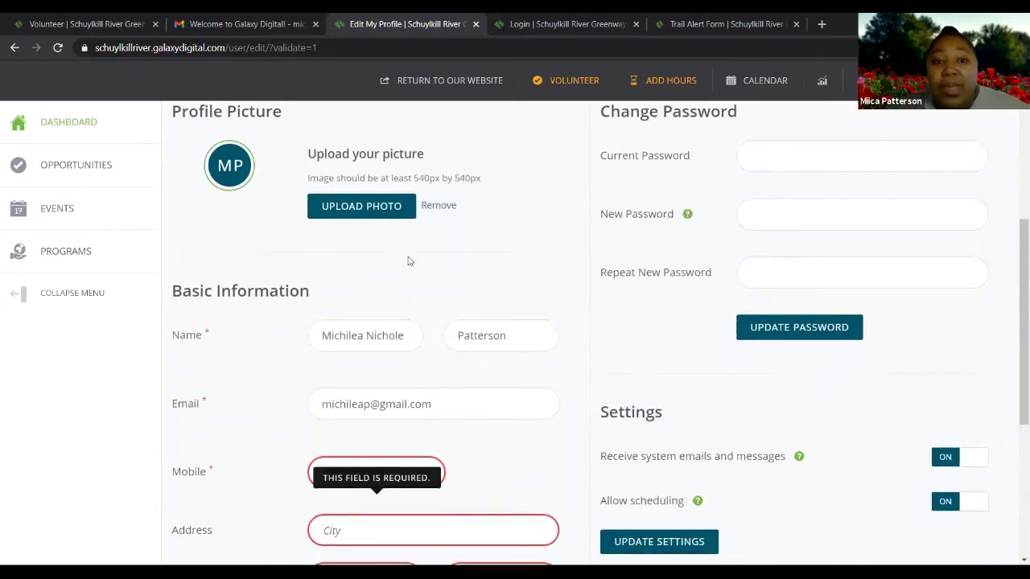
pyautogui.scroll(1, 449, 234)
pyautogui.scroll(1, 426, 303)
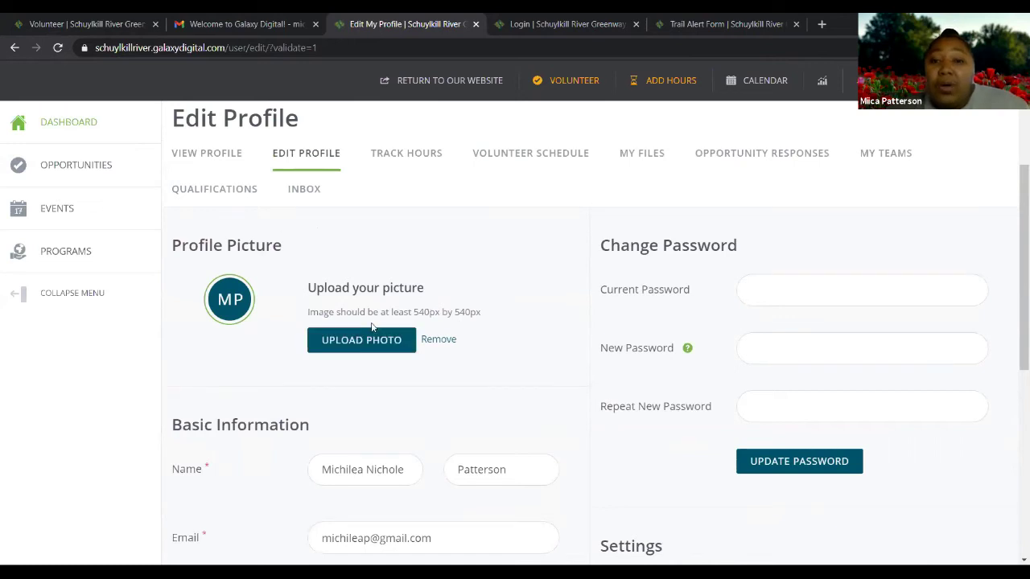
pyautogui.scroll(-3, 374, 330)
pyautogui.scroll(-1, 387, 331)
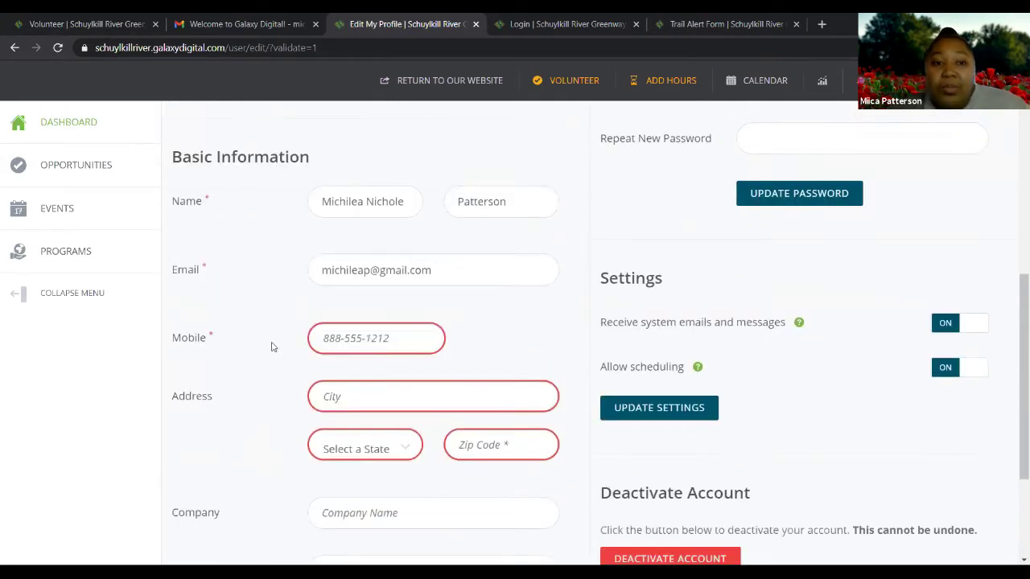
# Autofill the mobile number and street address, enter ZIP 19464, and update basic information
pyautogui.click(366, 338)
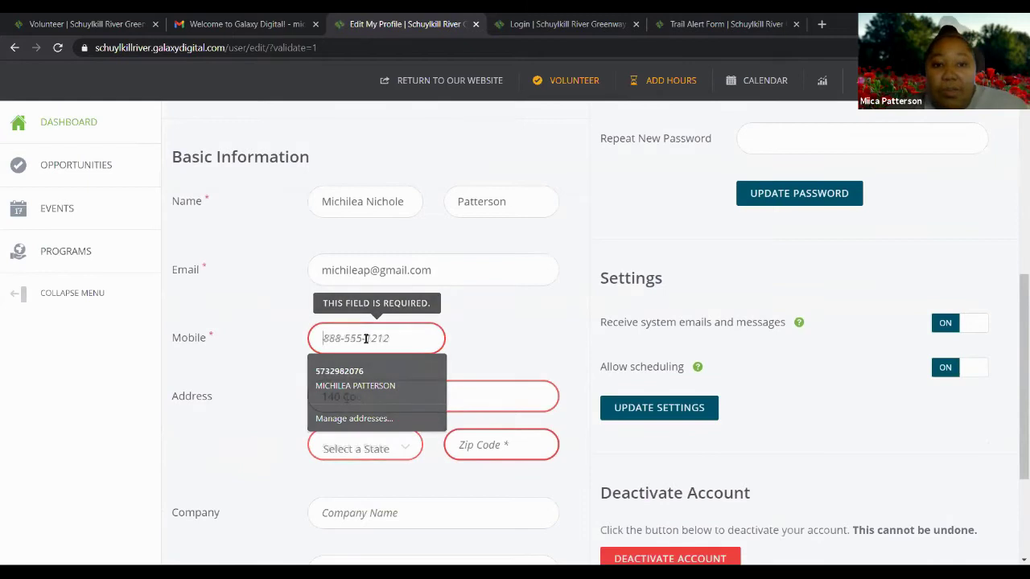
pyautogui.click(346, 397)
pyautogui.write('ive')
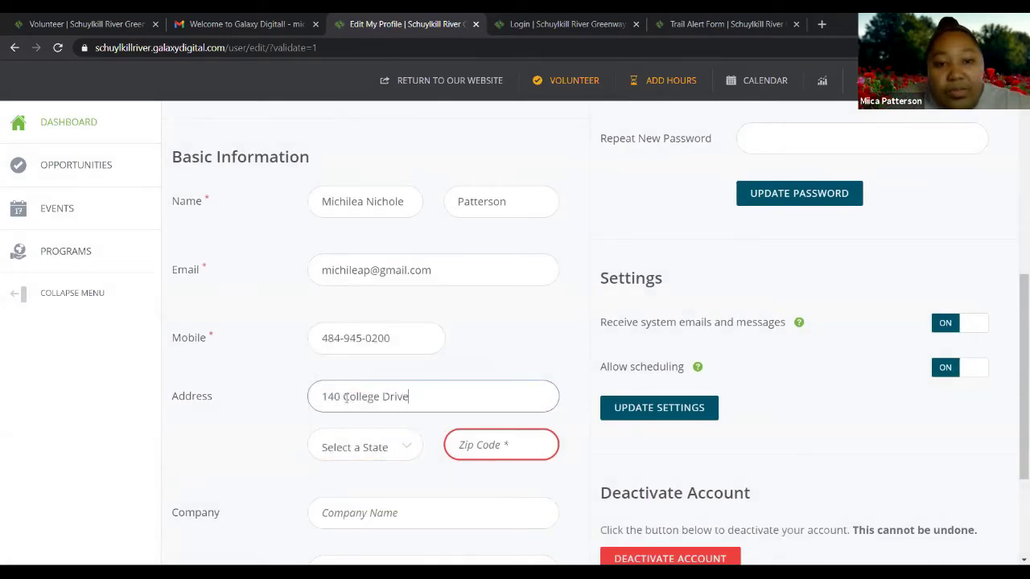
pyautogui.click(478, 445)
pyautogui.write('1')
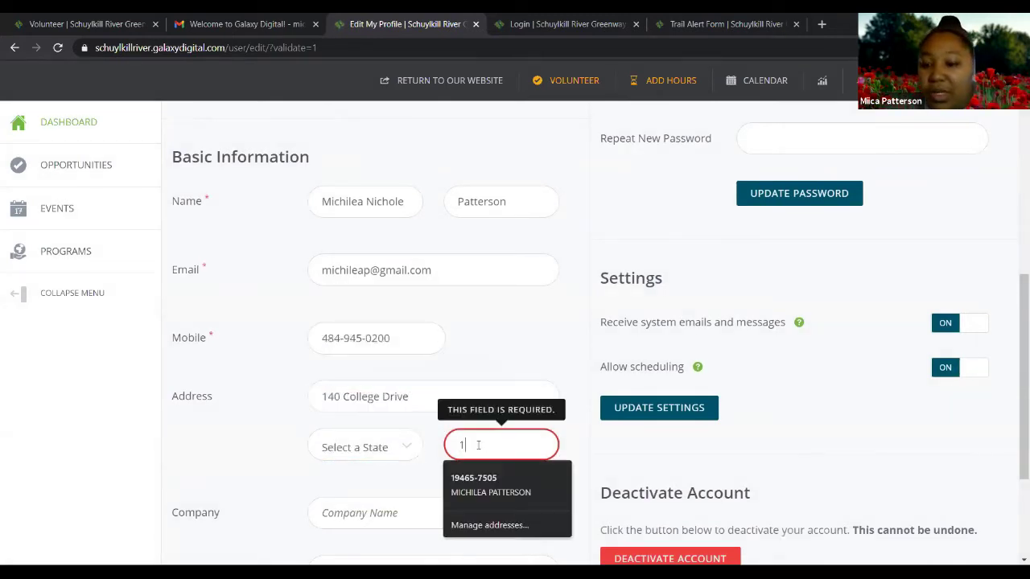
pyautogui.write('9464')
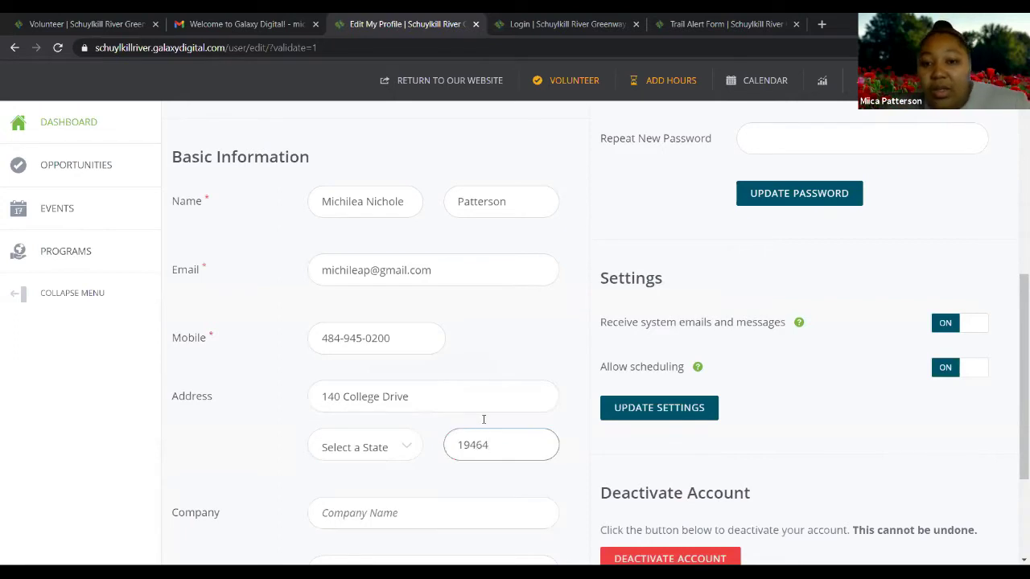
pyautogui.scroll(-3, 483, 419)
pyautogui.click(439, 447)
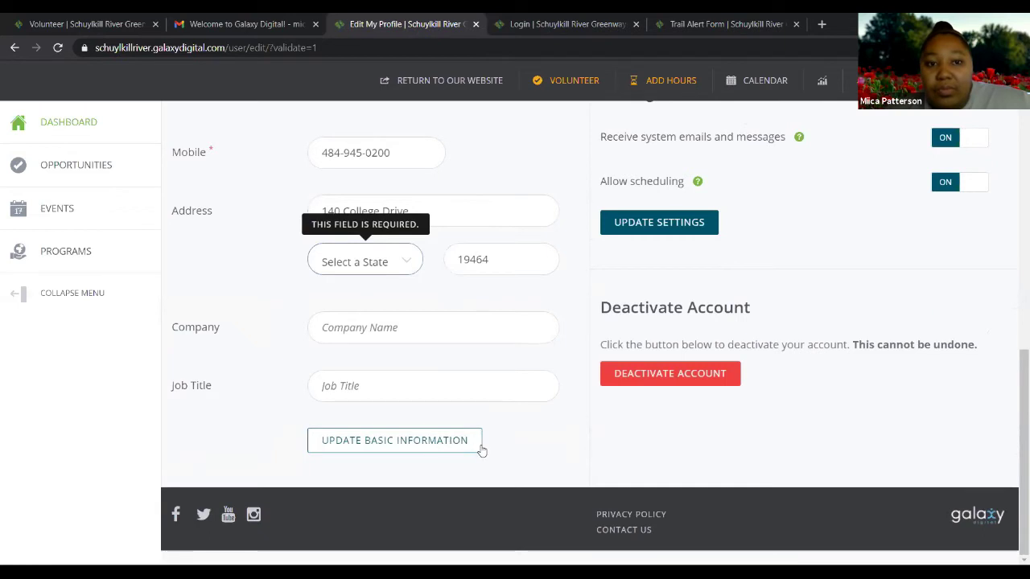
pyautogui.scroll(3, 495, 451)
pyautogui.scroll(1, 483, 419)
pyautogui.scroll(4, 481, 416)
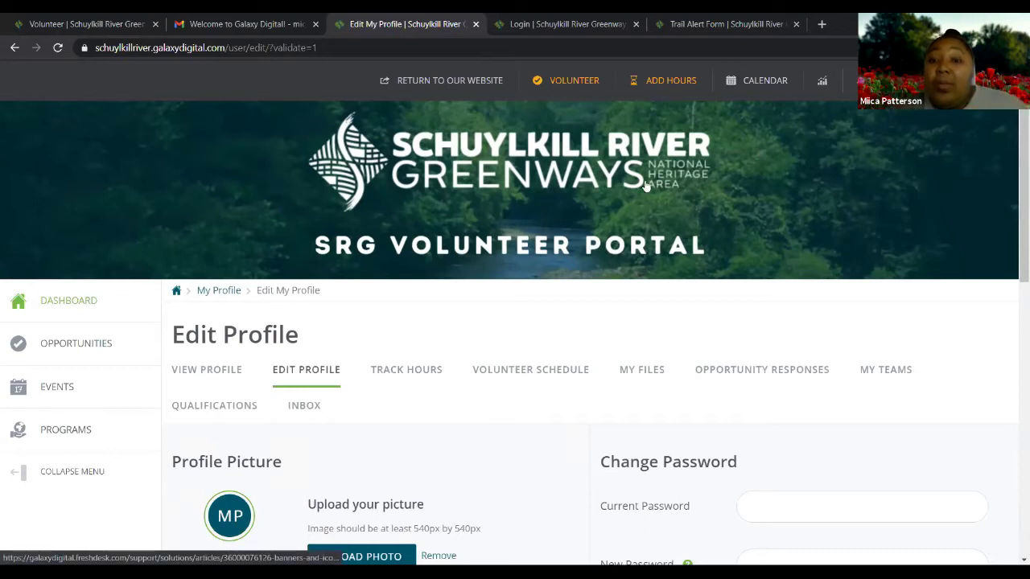
pyautogui.scroll(-2, 595, 325)
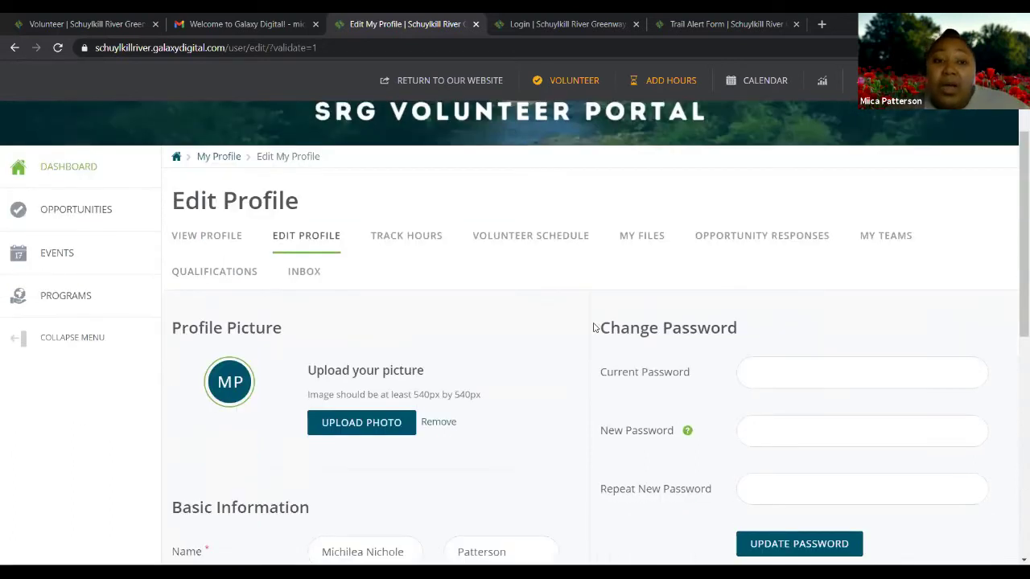
pyautogui.scroll(-1, 595, 325)
pyautogui.scroll(3, 595, 326)
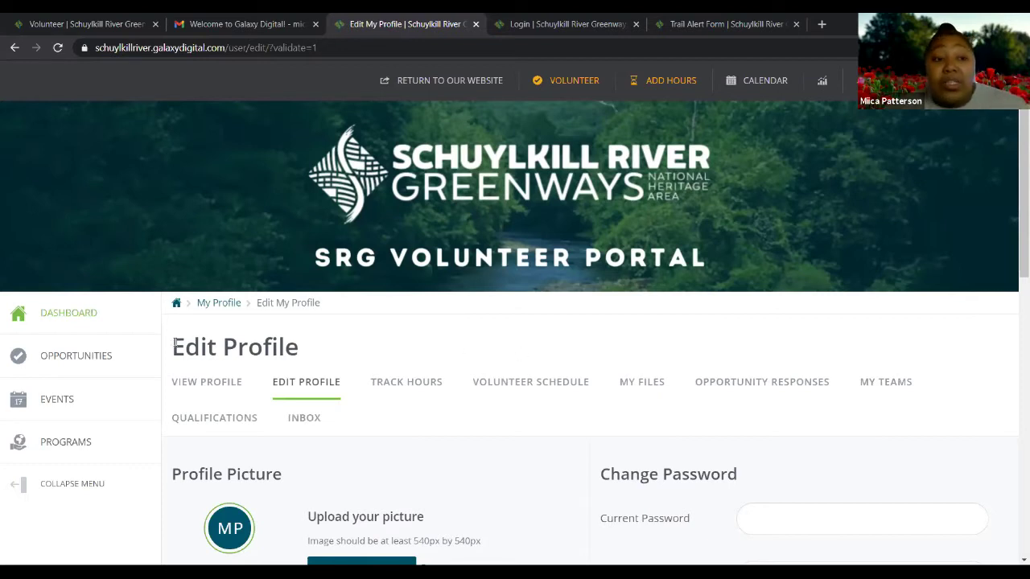
# Open the volunteer dashboard and close its welcome pop-up
pyautogui.click(81, 318)
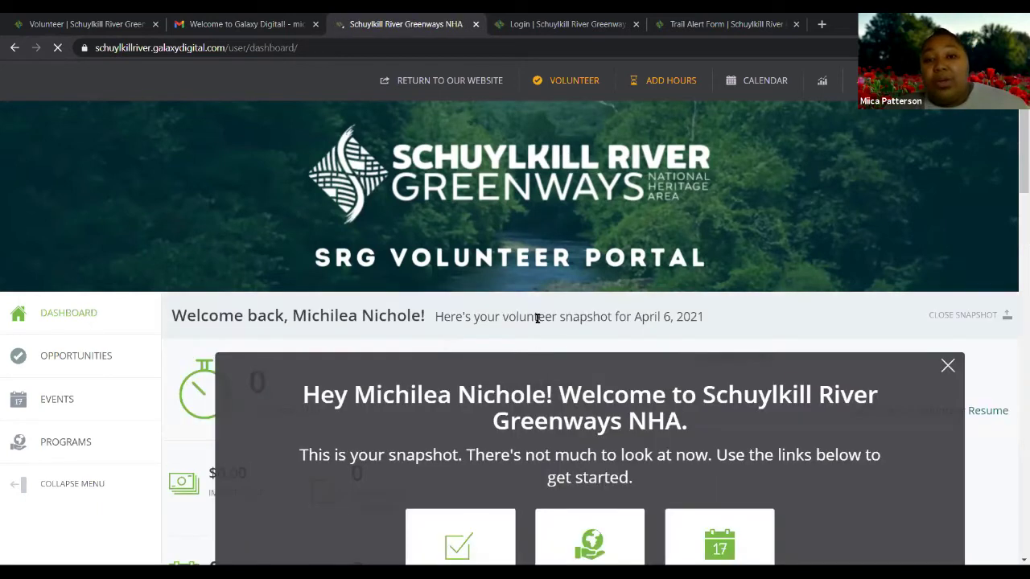
pyautogui.scroll(-2, 538, 356)
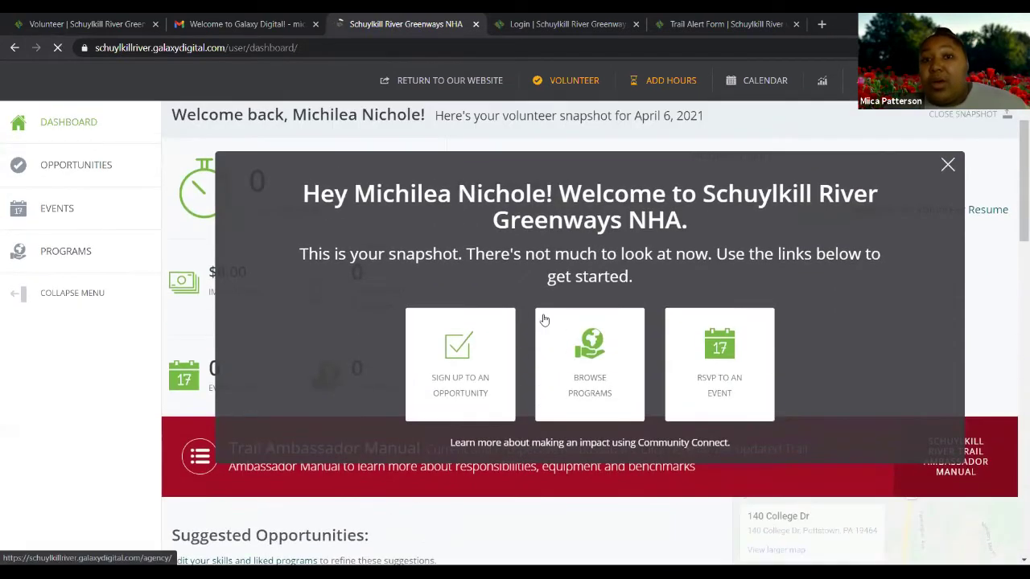
pyautogui.scroll(-1, 563, 306)
pyautogui.scroll(1, 815, 203)
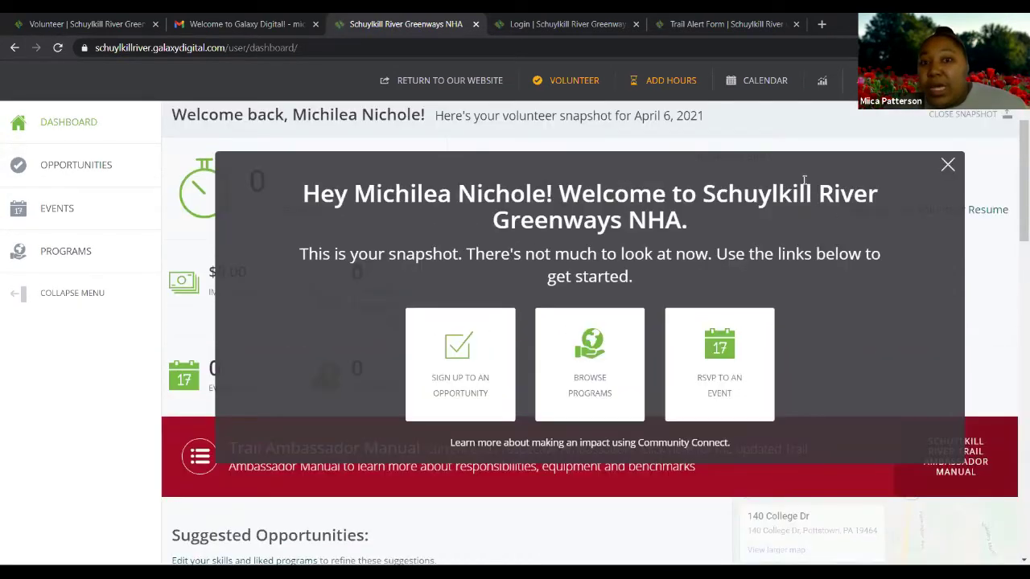
pyautogui.scroll(-1, 825, 161)
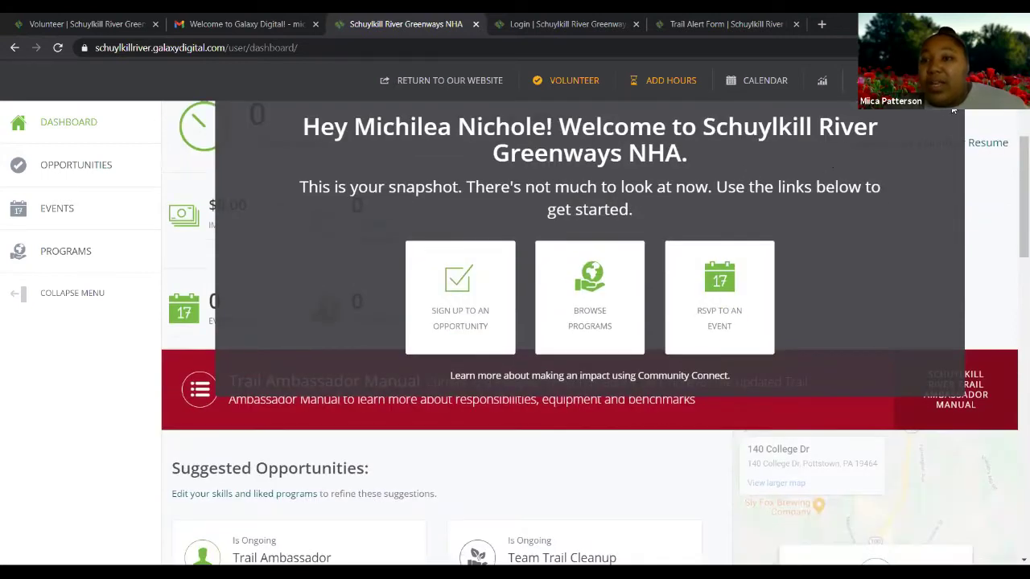
pyautogui.click(947, 113)
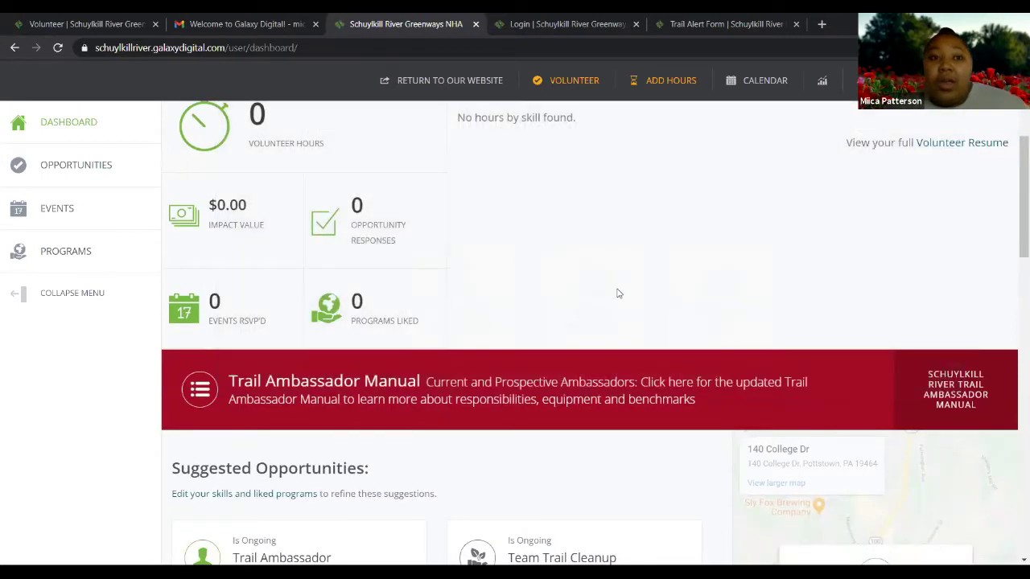
# Review the April 6, 2021 snapshot of 0 volunteer hours and the Trail Ambassador Manual link
pyautogui.scroll(1, 616, 294)
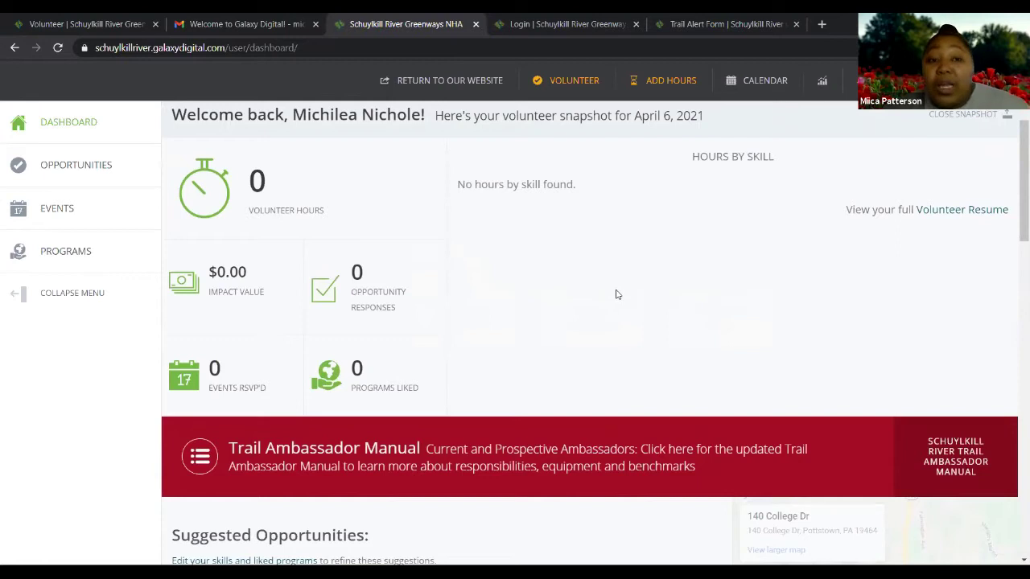
pyautogui.scroll(1, 615, 293)
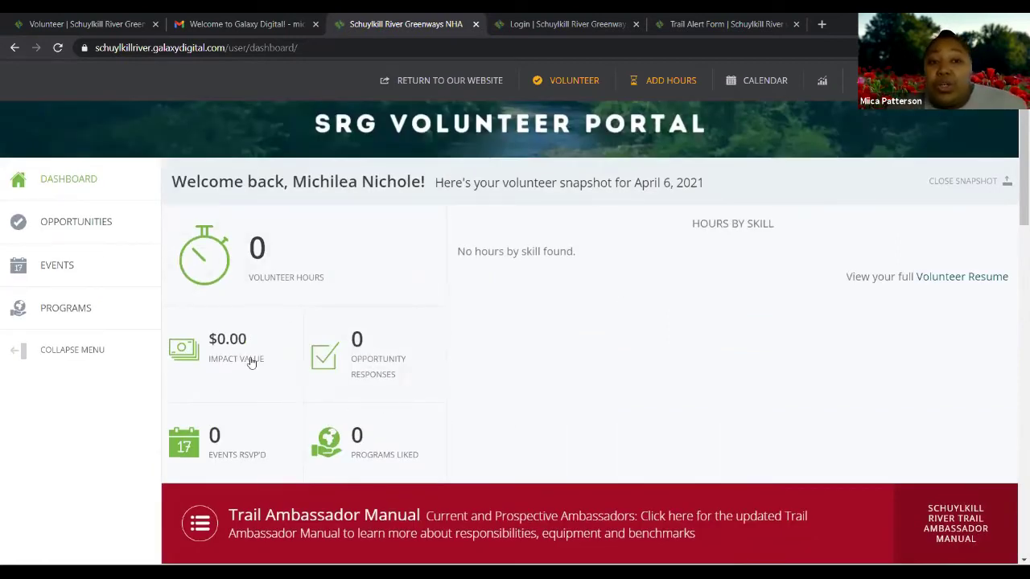
pyautogui.moveTo(271, 269)
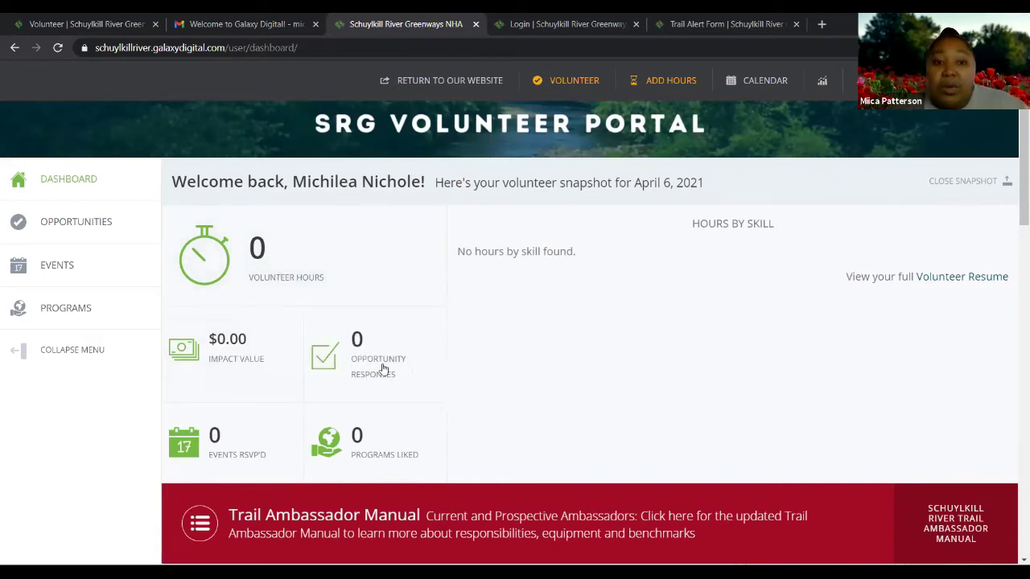
pyautogui.moveTo(379, 367)
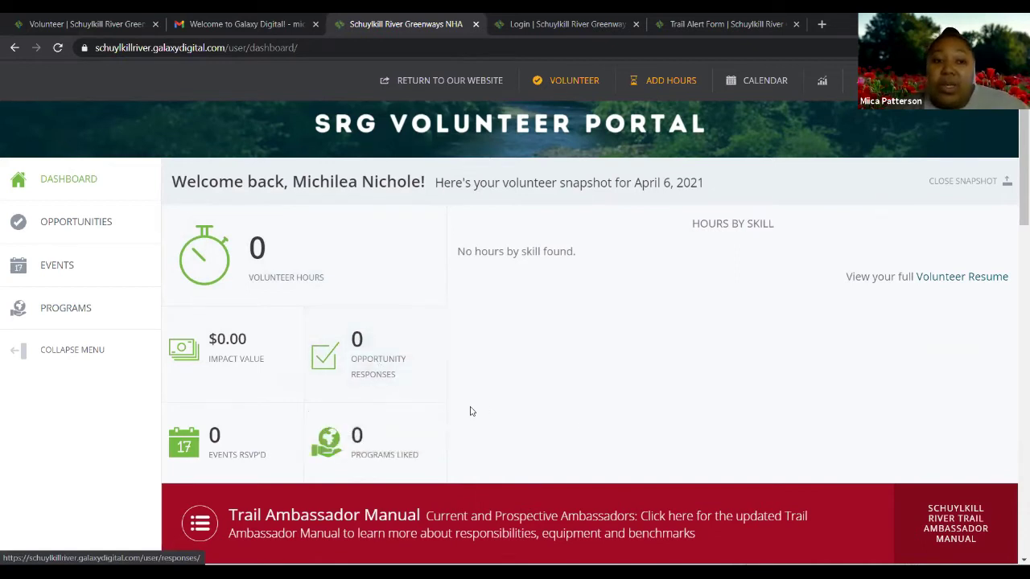
pyautogui.moveTo(222, 456)
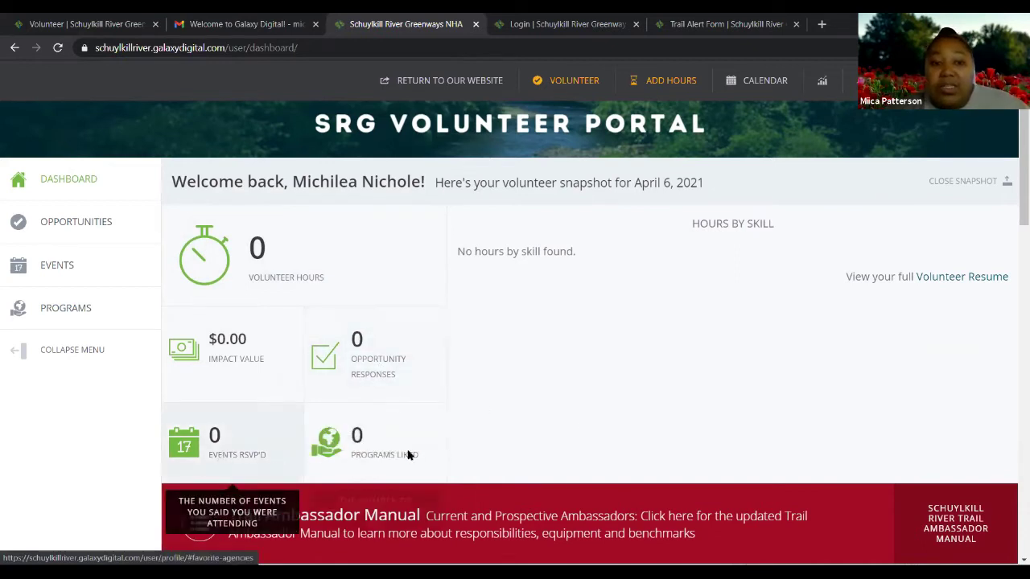
pyautogui.scroll(-1, 575, 427)
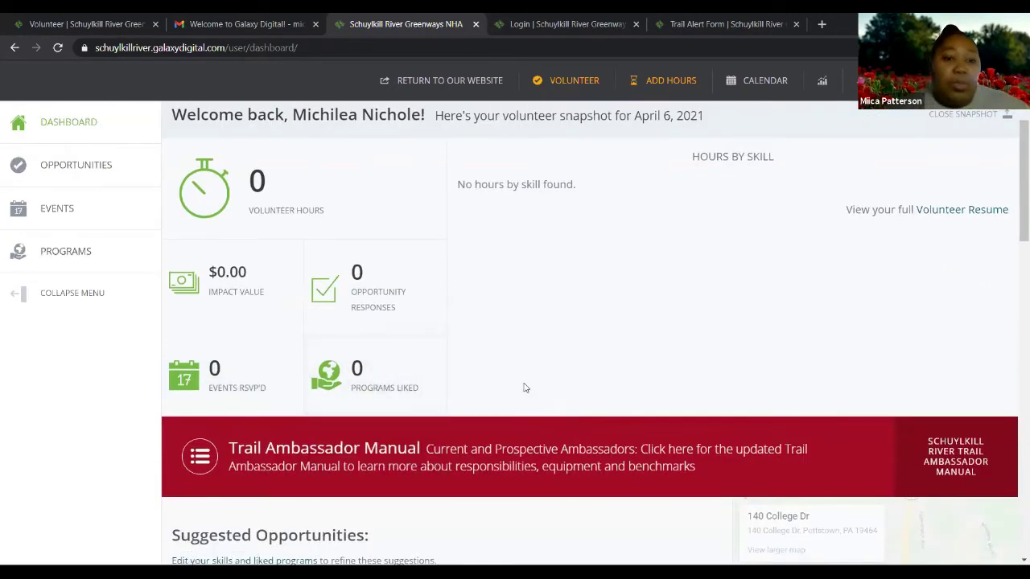
pyautogui.scroll(-1, 524, 387)
pyautogui.scroll(1, 524, 385)
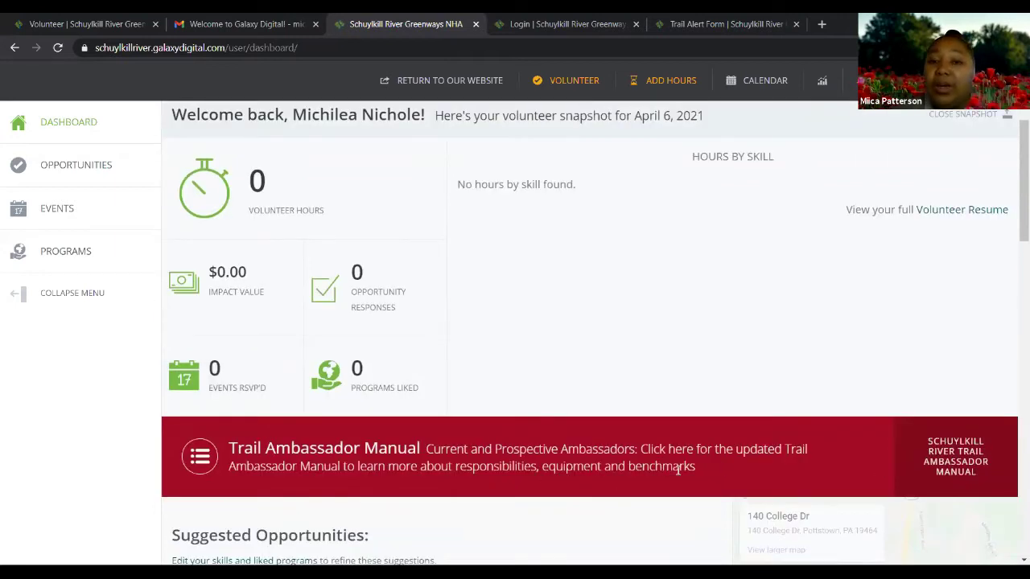
pyautogui.scroll(-2, 678, 471)
pyautogui.scroll(1, 677, 473)
# Browse the dashboard's suggested opportunities, events and community sections, then go to Programs in the sidebar
pyautogui.scroll(1, 677, 474)
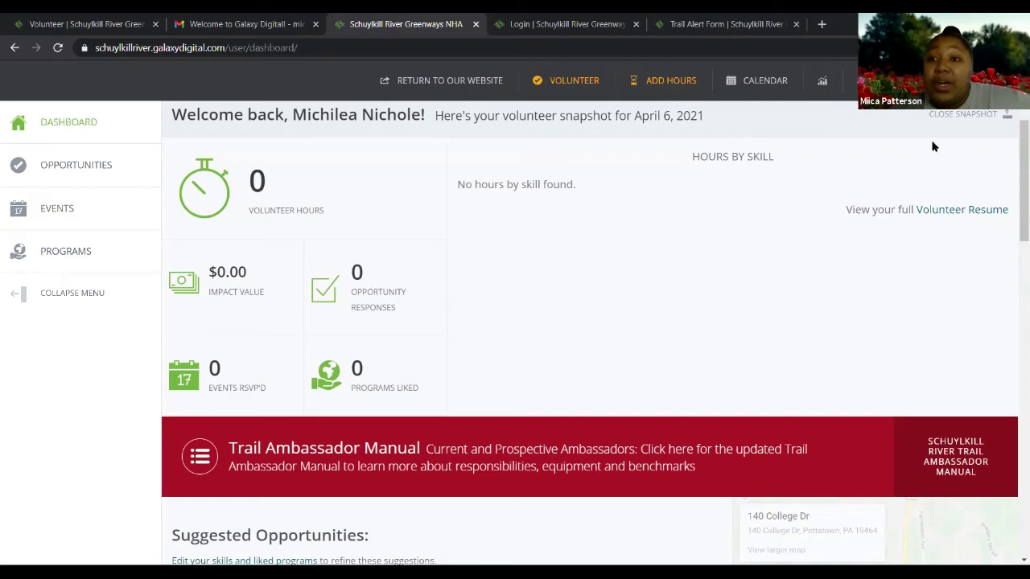
pyautogui.scroll(-1, 482, 384)
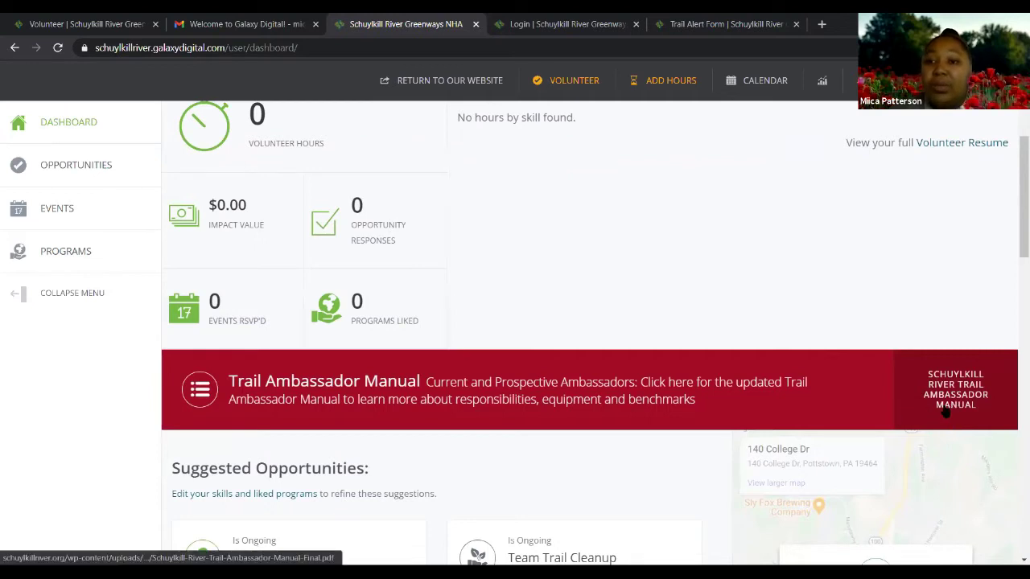
pyautogui.scroll(-3, 676, 347)
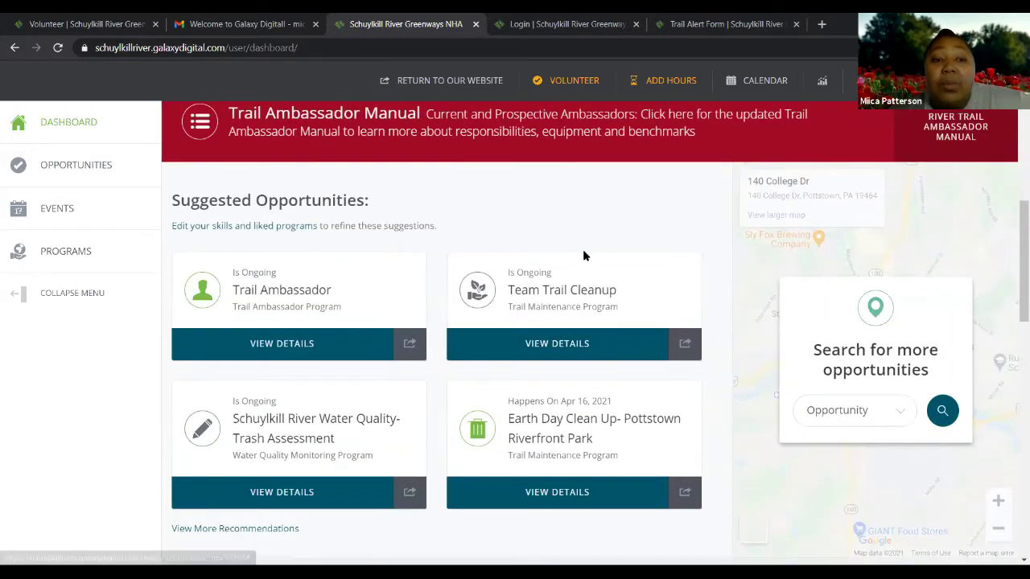
pyautogui.scroll(2, 333, 294)
pyautogui.scroll(-1, 308, 333)
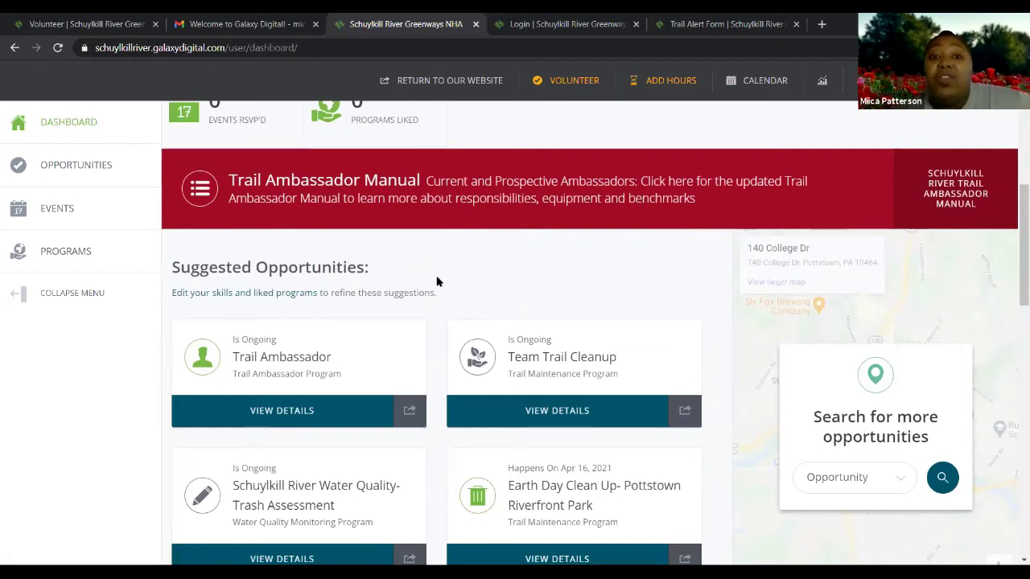
pyautogui.scroll(-1, 503, 278)
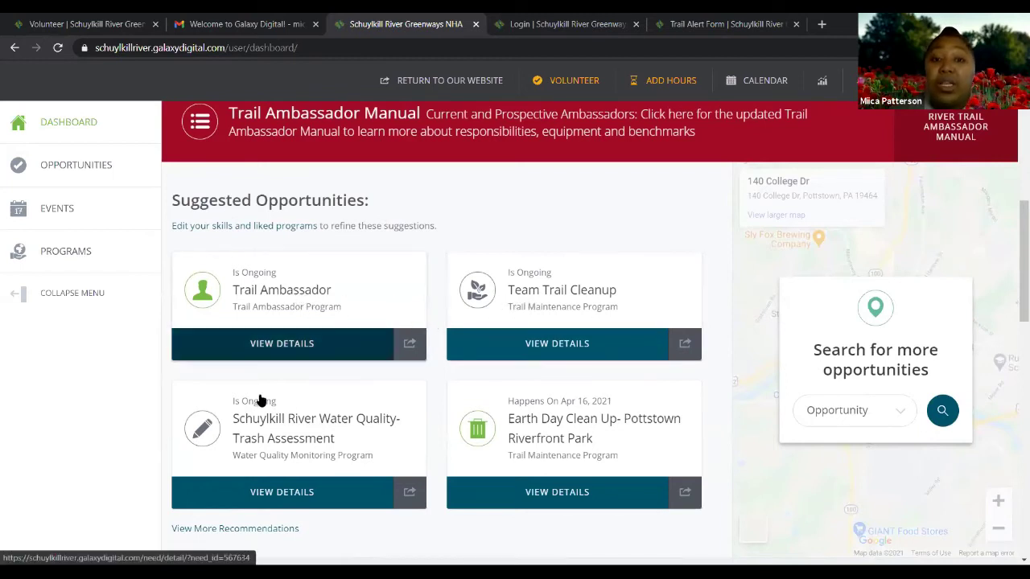
pyautogui.scroll(-1, 515, 391)
pyautogui.scroll(-1, 578, 394)
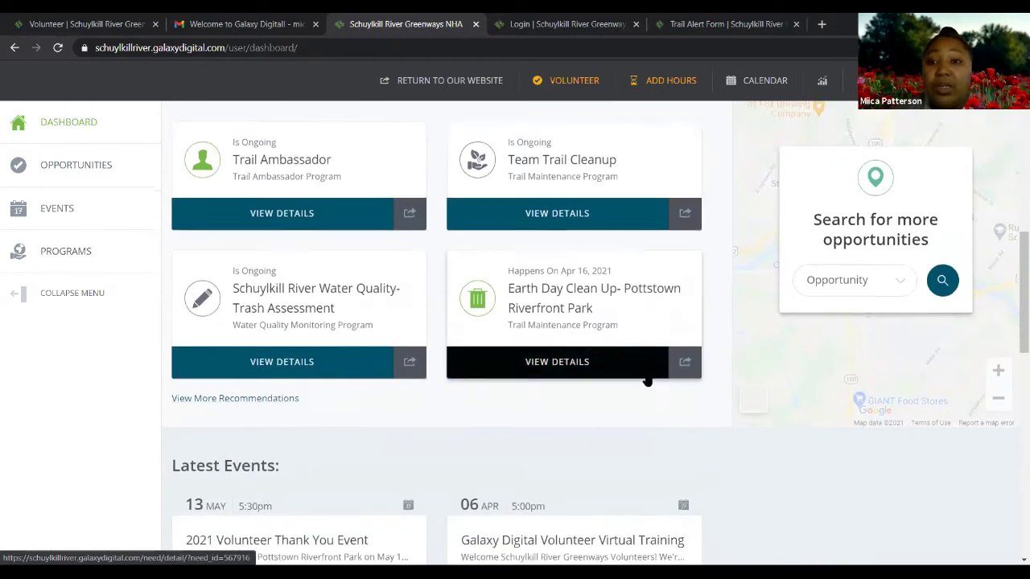
pyautogui.scroll(2, 644, 379)
pyautogui.scroll(-7, 644, 379)
pyautogui.scroll(1, 604, 329)
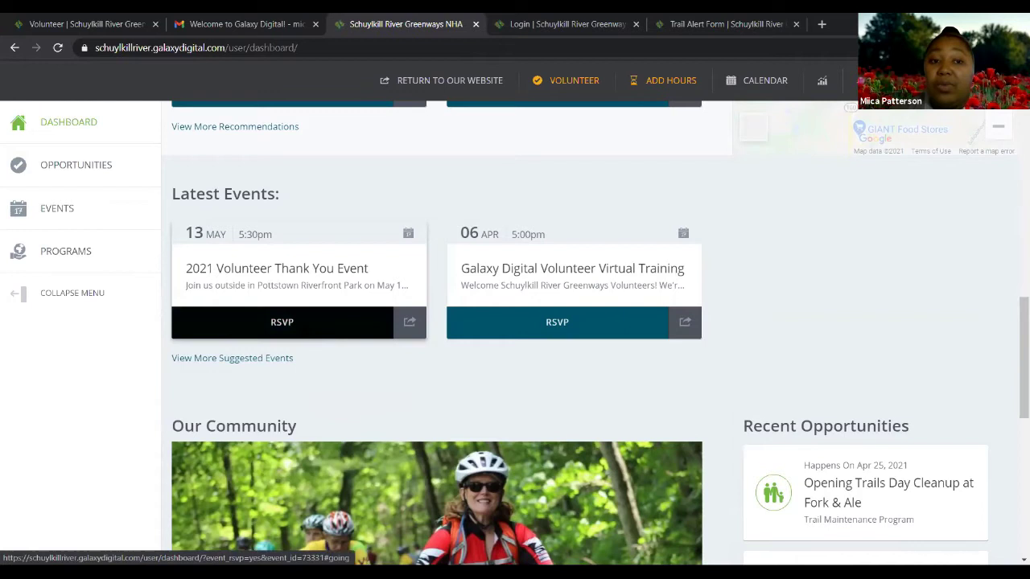
pyautogui.scroll(-3, 304, 314)
pyautogui.scroll(1, 508, 294)
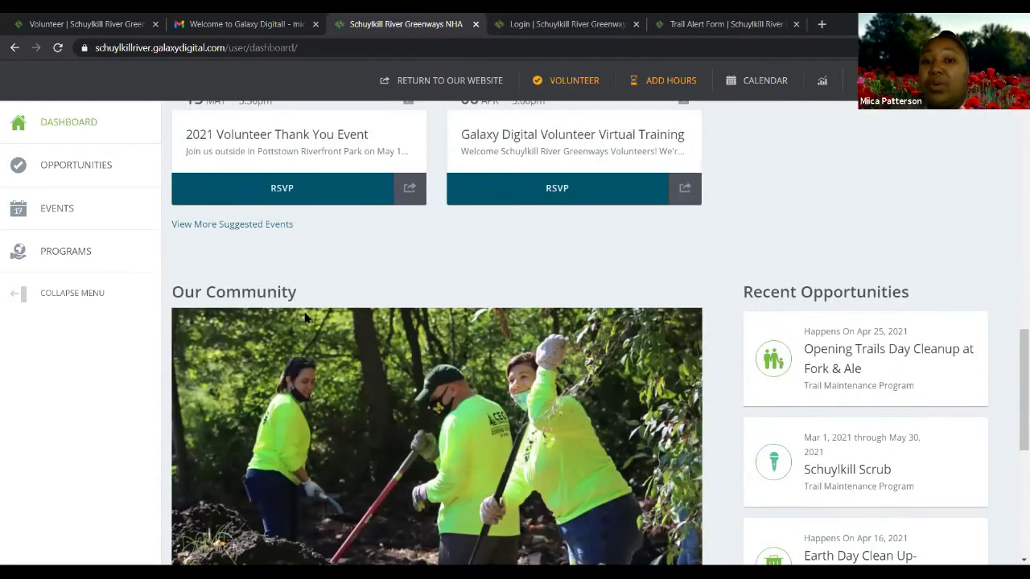
pyautogui.scroll(-1, 509, 293)
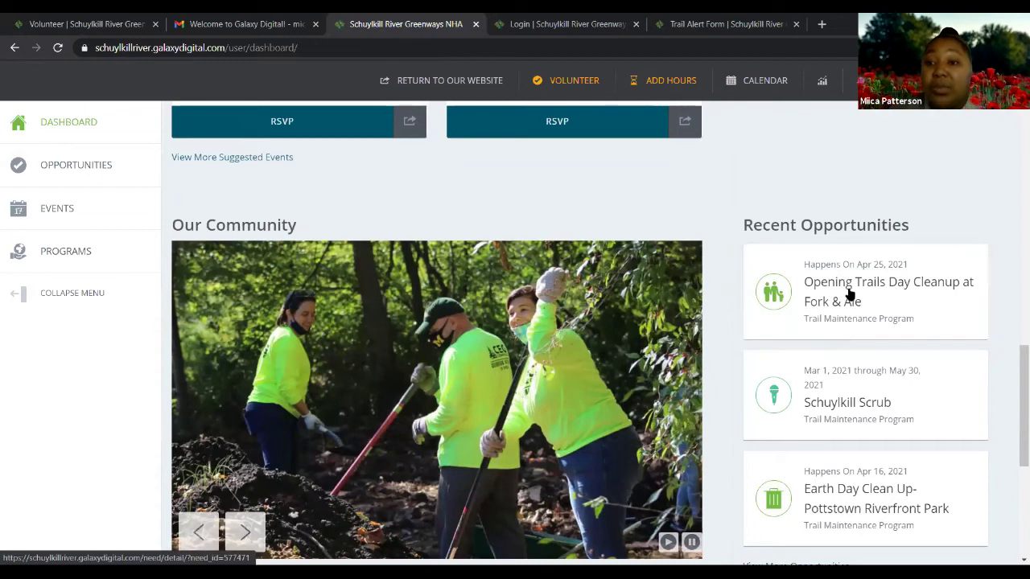
pyautogui.scroll(-2, 853, 302)
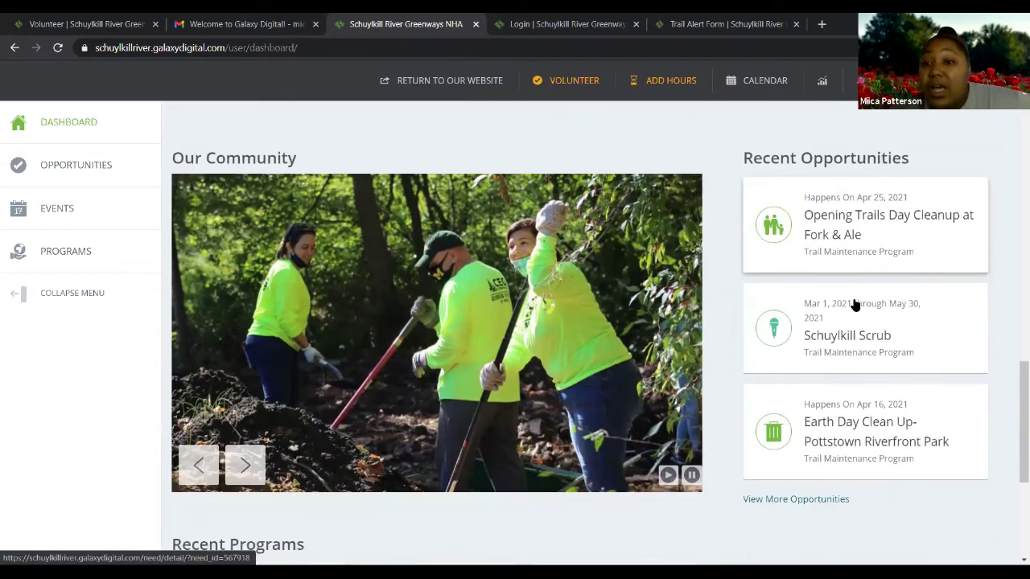
pyautogui.scroll(1, 829, 273)
pyautogui.scroll(-1, 805, 402)
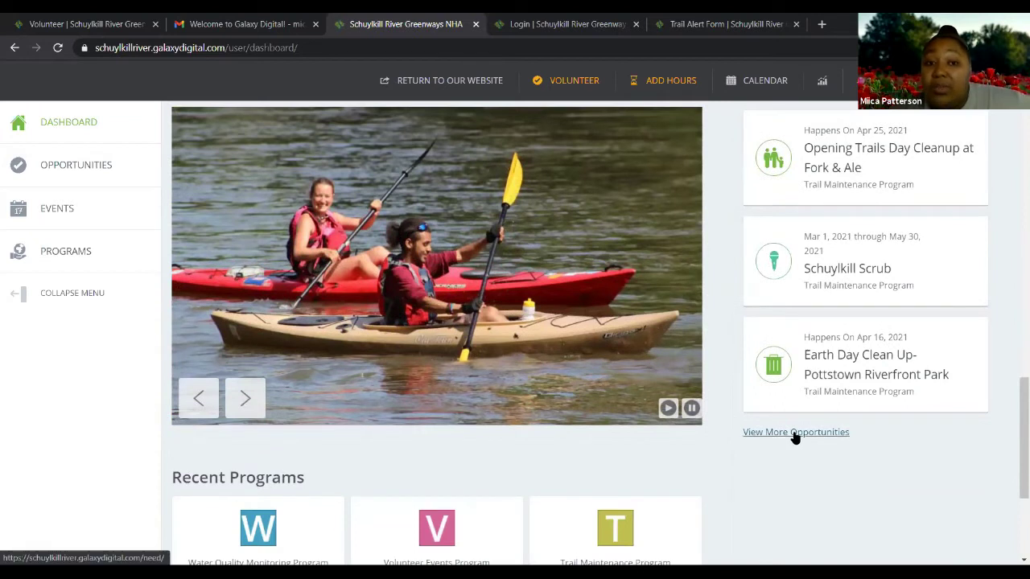
pyautogui.scroll(1, 795, 437)
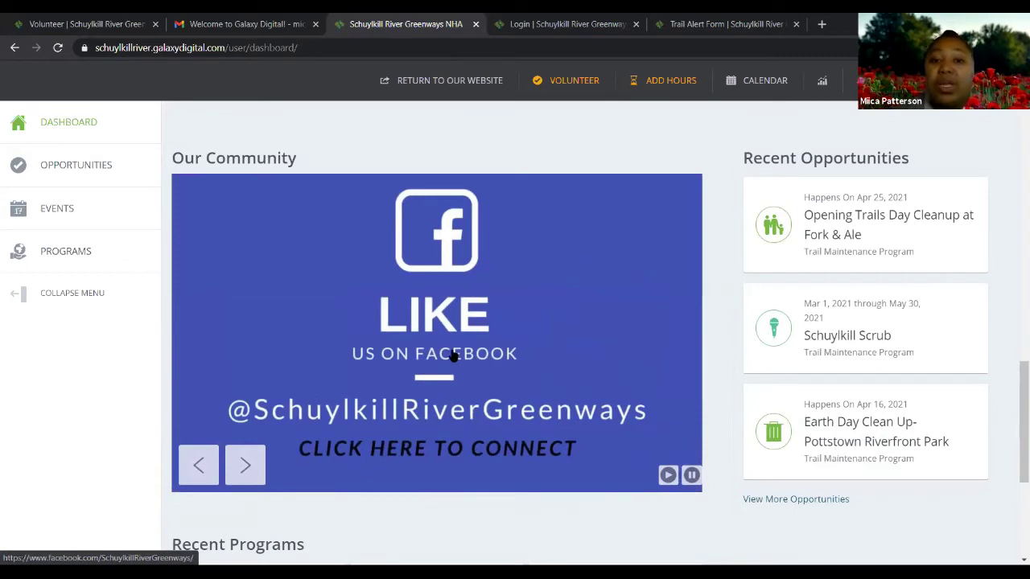
pyautogui.scroll(-3, 534, 432)
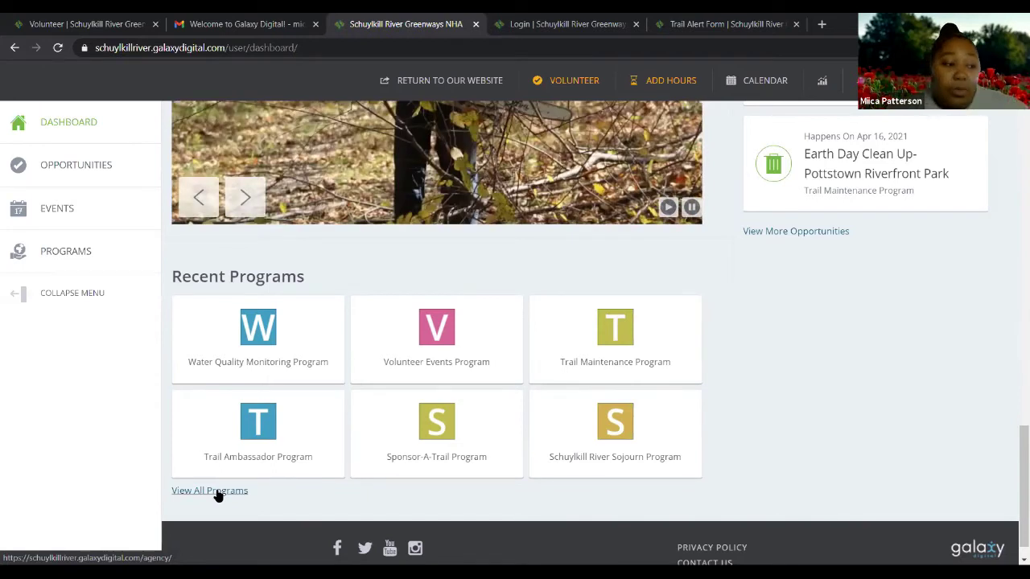
pyautogui.scroll(5, 809, 232)
pyautogui.scroll(-10, 671, 286)
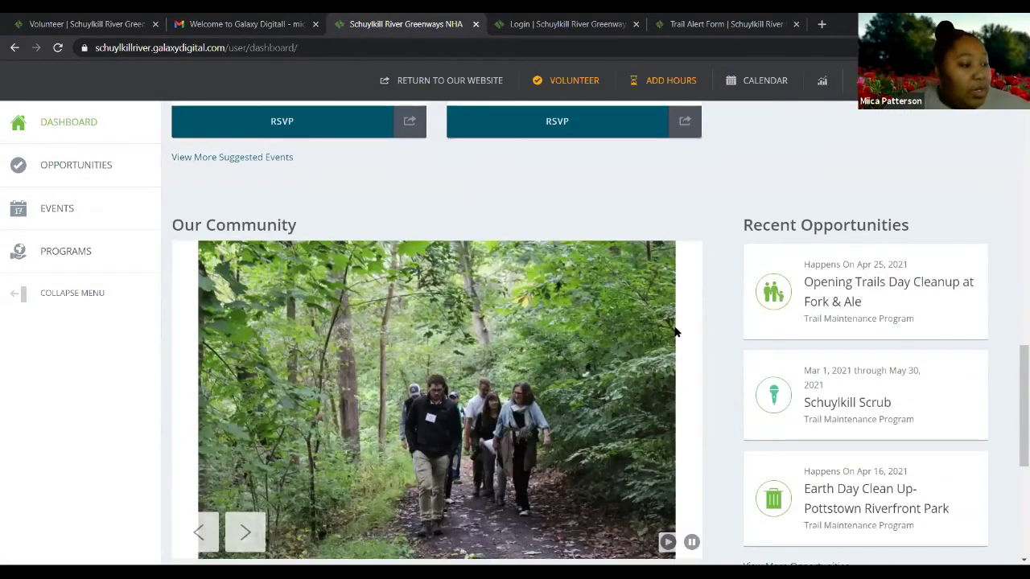
pyautogui.scroll(15, 674, 296)
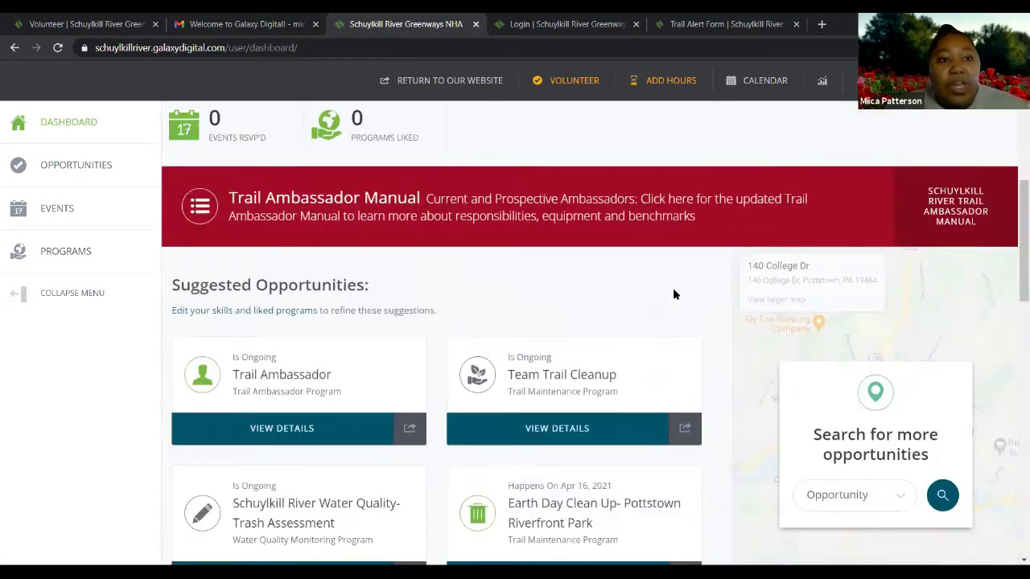
pyautogui.scroll(-10, 674, 295)
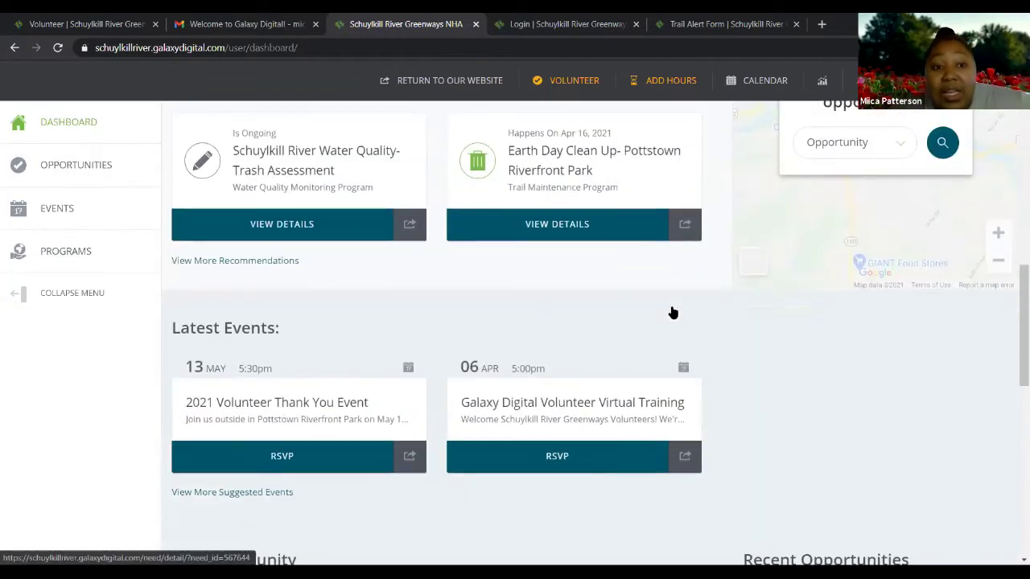
pyautogui.scroll(-2, 669, 302)
pyautogui.scroll(10, 671, 303)
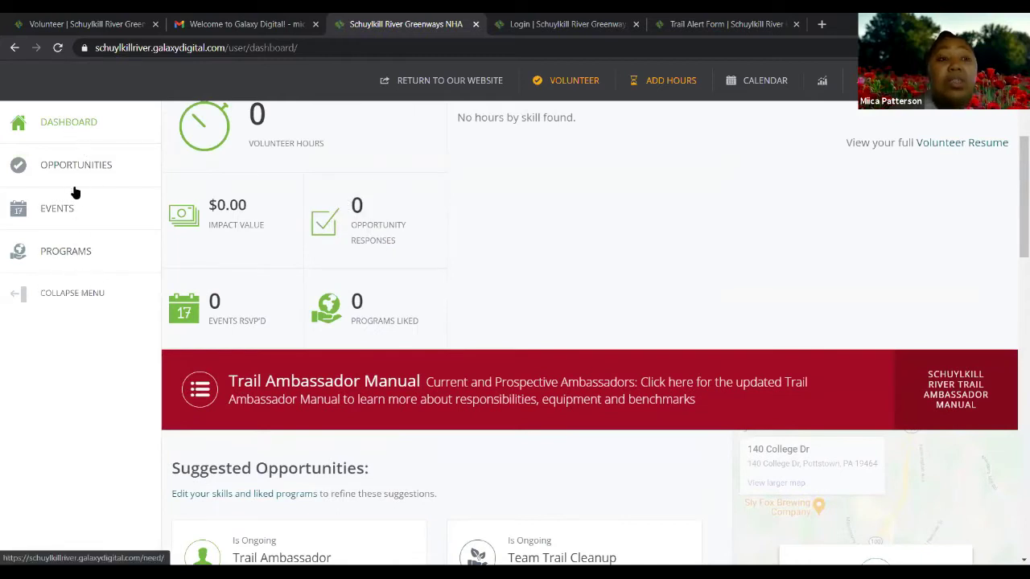
pyautogui.click(67, 253)
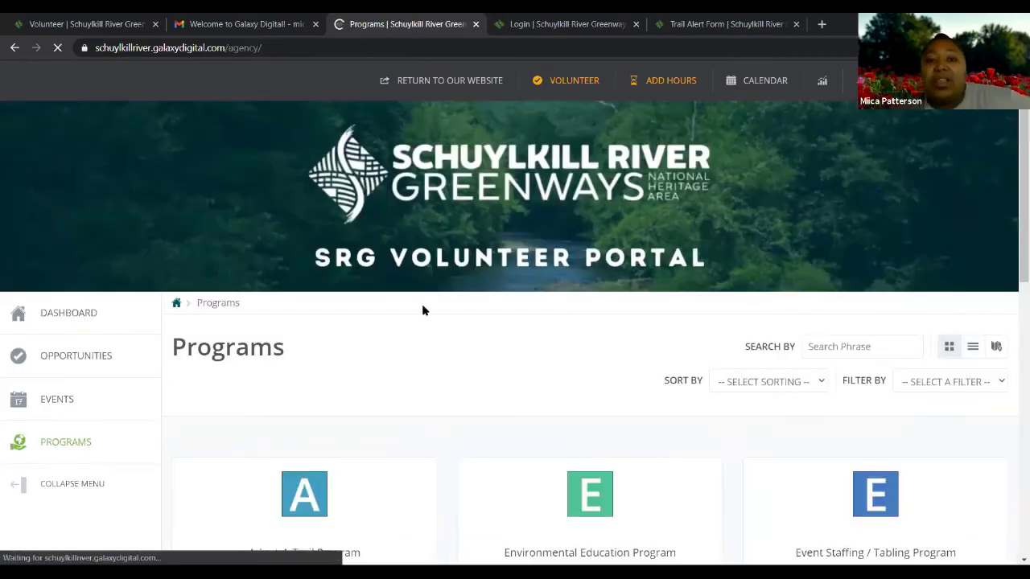
# Scroll through all nine program cards, from Adopt-A-Trail down to Water Quality Monitoring
pyautogui.scroll(-1, 422, 306)
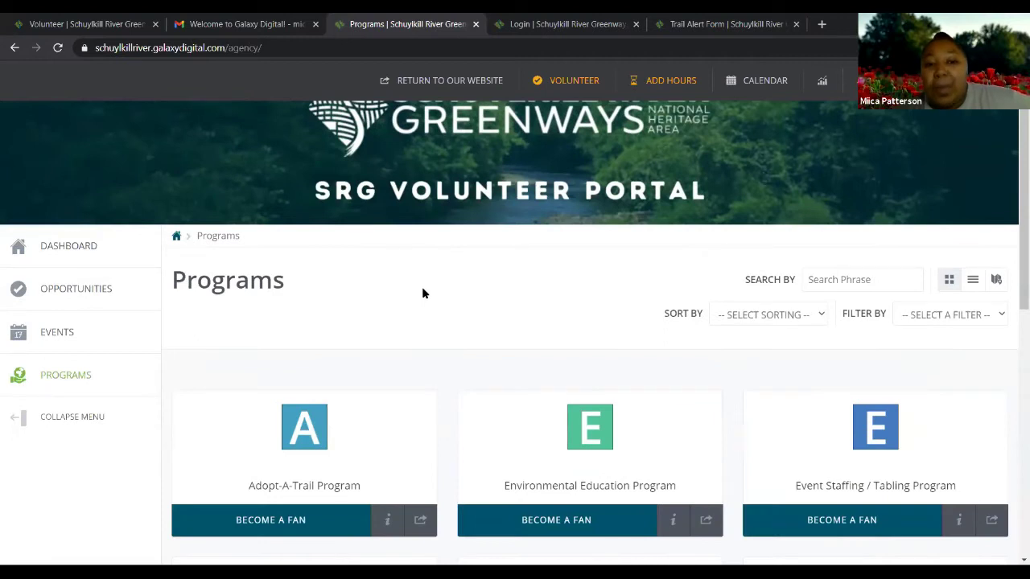
pyautogui.scroll(-4, 423, 290)
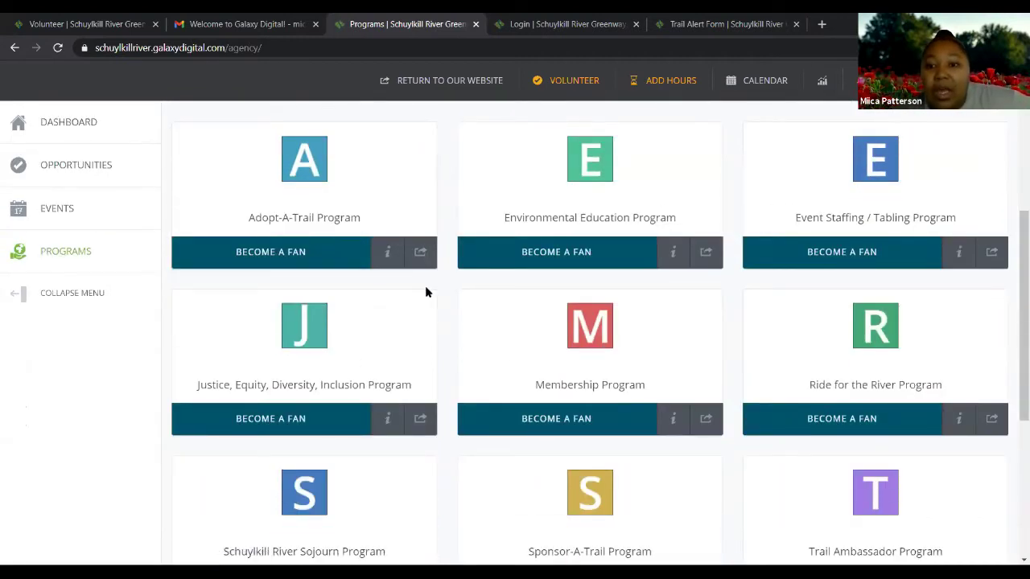
pyautogui.scroll(-5, 425, 292)
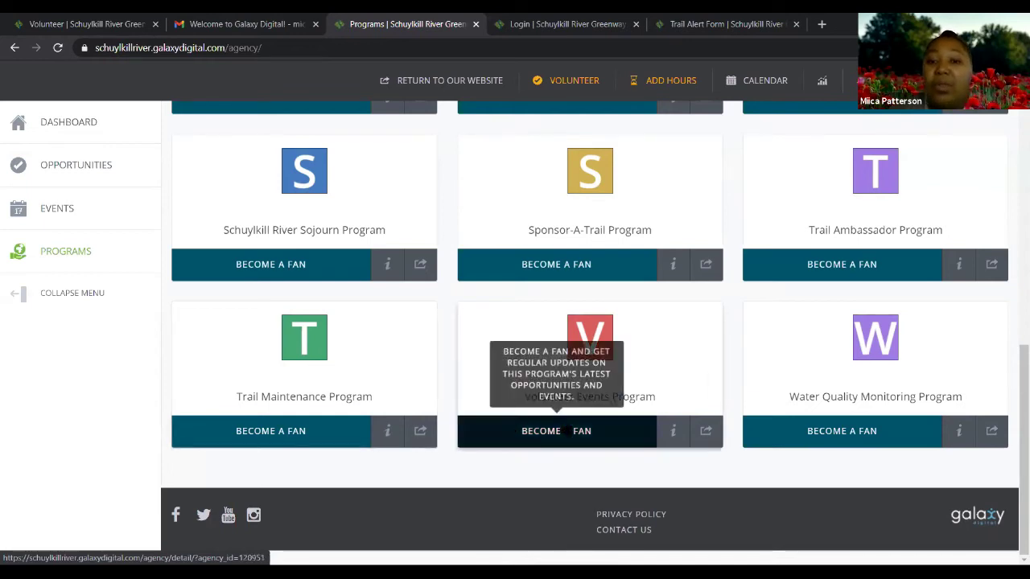
# Open the Trail Maintenance Program and review its description, four opportunities and Pottstown location
pyautogui.click(301, 390)
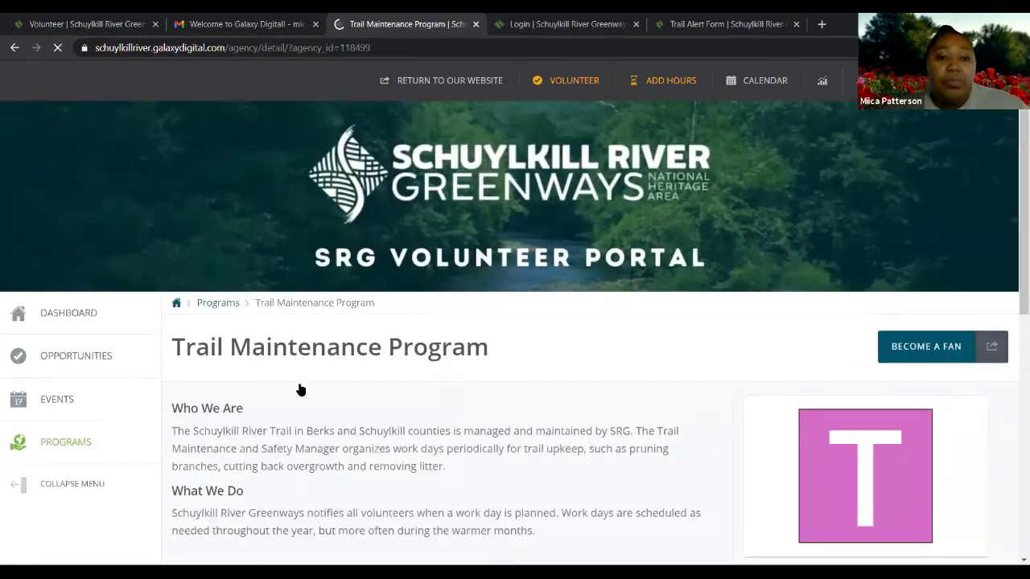
pyautogui.scroll(-2, 381, 355)
pyautogui.scroll(-1, 454, 325)
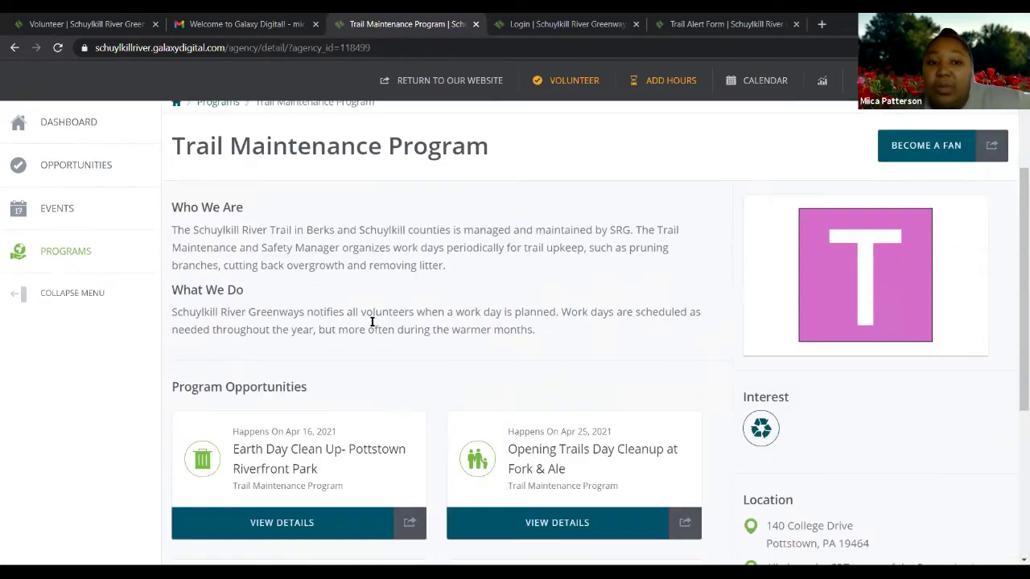
pyautogui.scroll(1, 498, 325)
pyautogui.scroll(-2, 496, 323)
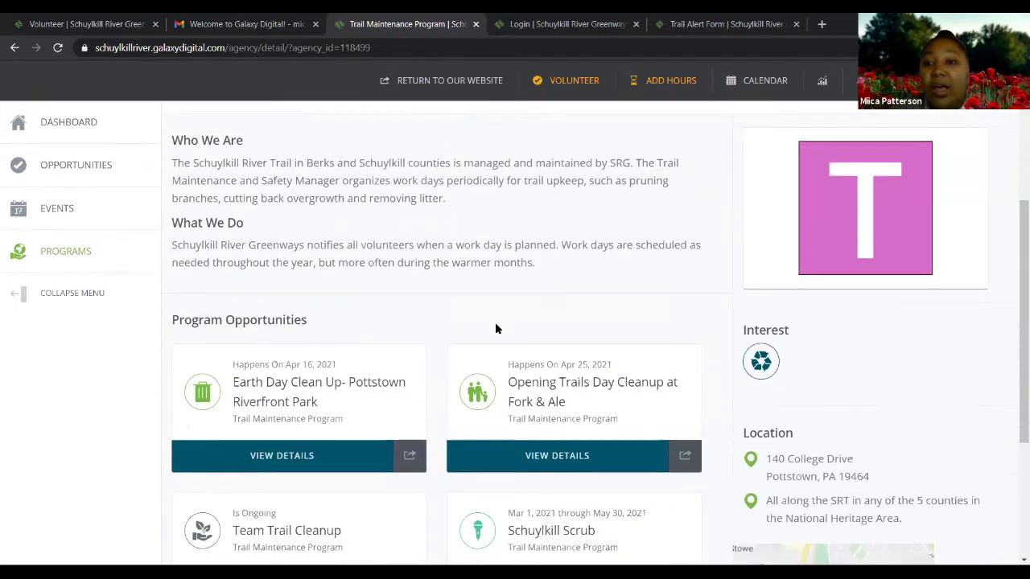
pyautogui.moveTo(761, 364)
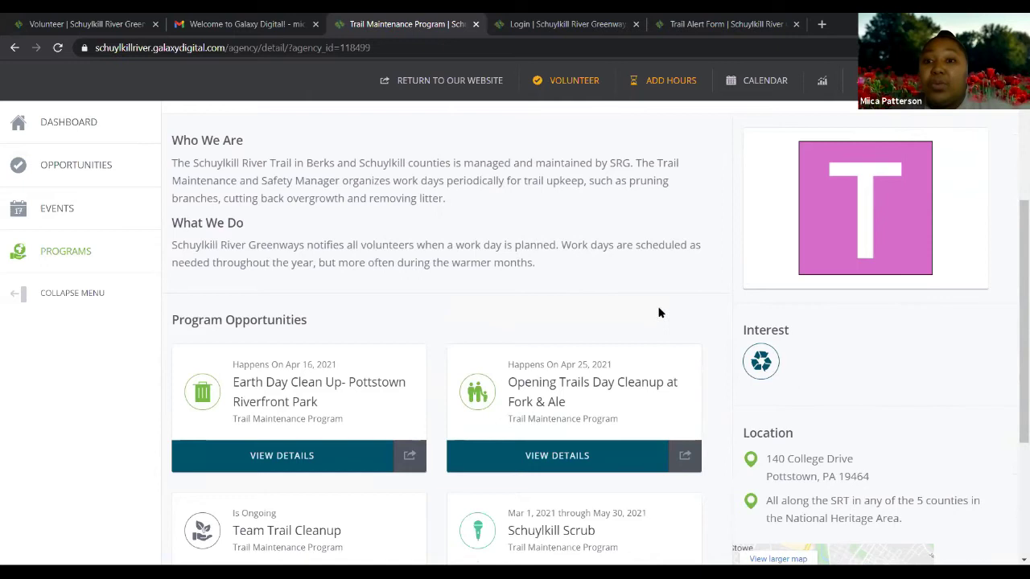
pyautogui.scroll(2, 657, 313)
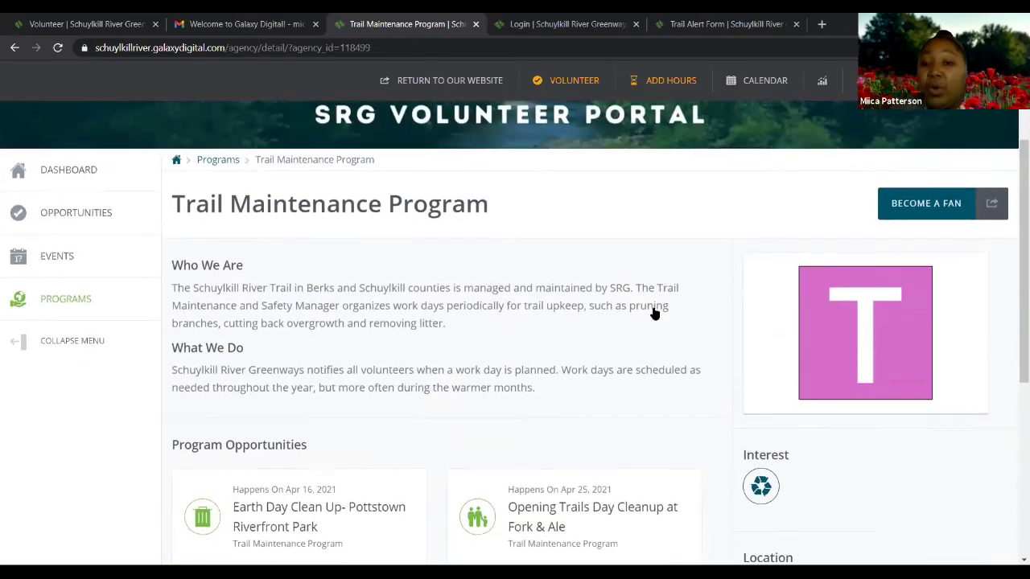
pyautogui.scroll(-5, 654, 313)
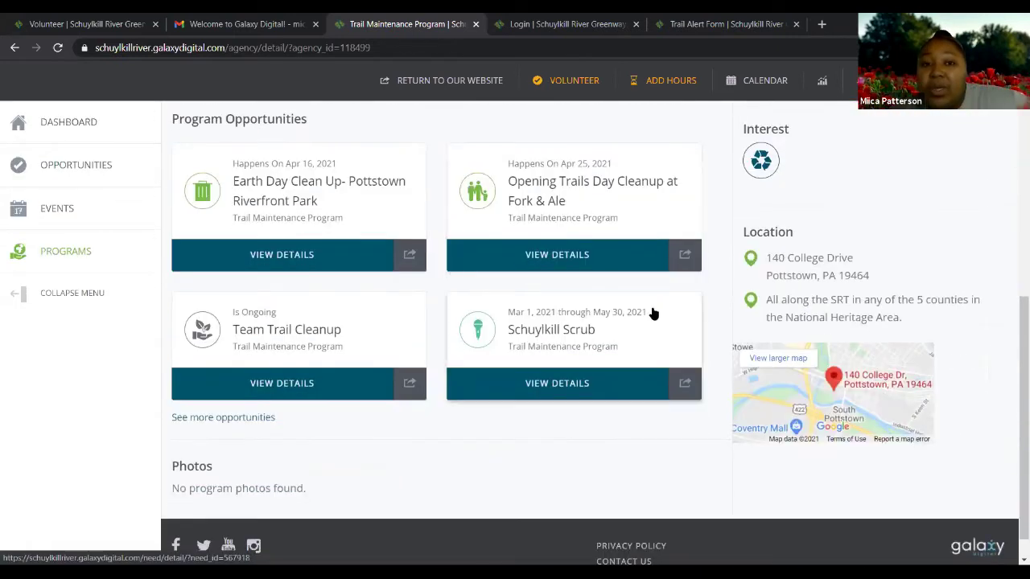
pyautogui.scroll(1, 654, 313)
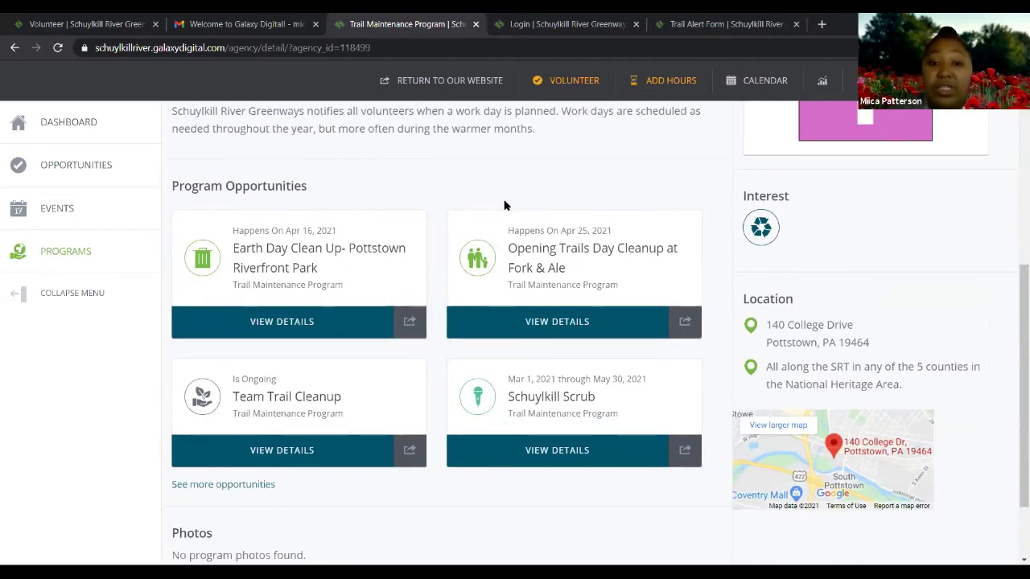
pyautogui.scroll(-1, 501, 216)
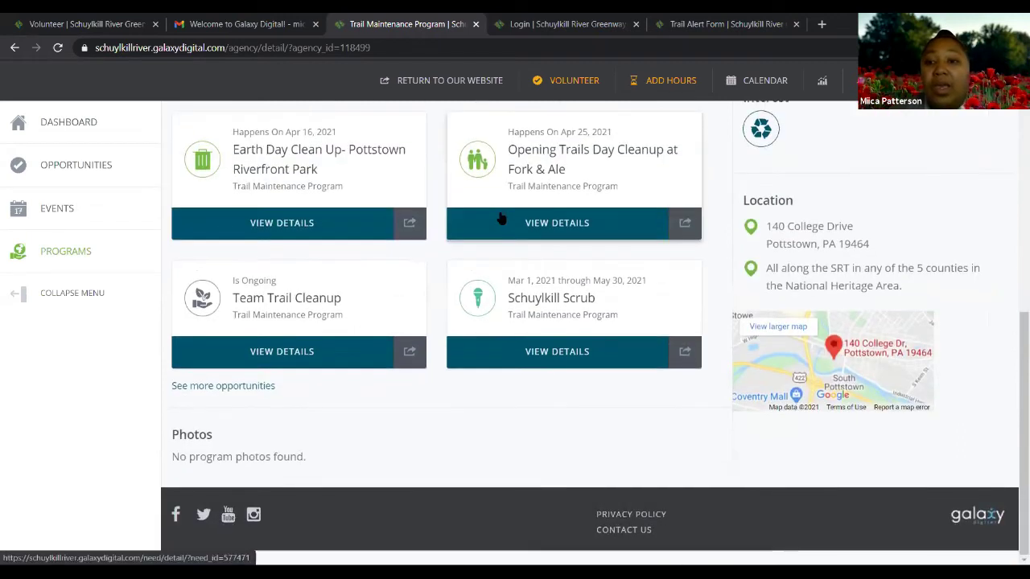
pyautogui.scroll(1, 502, 216)
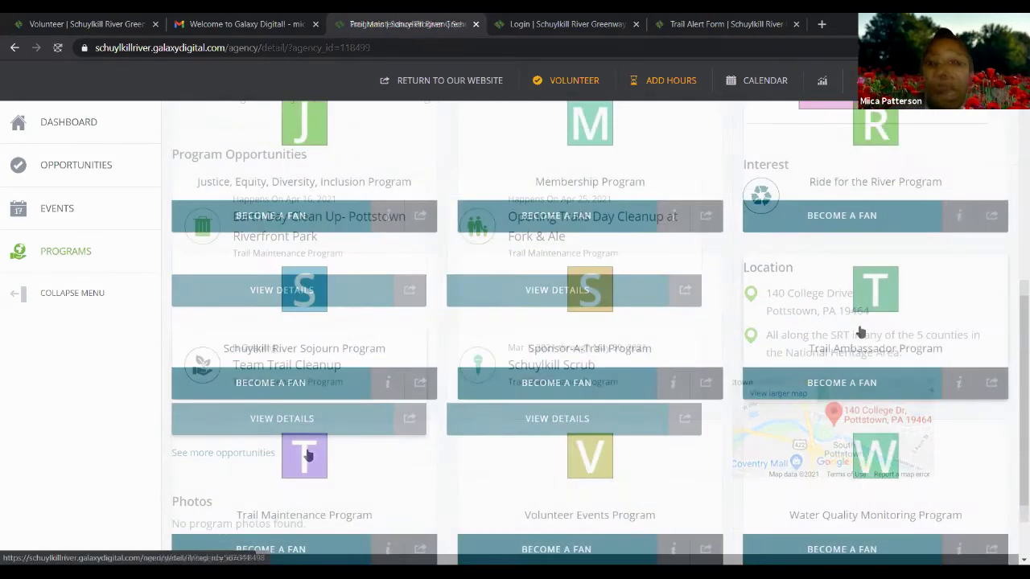
pyautogui.click(858, 333)
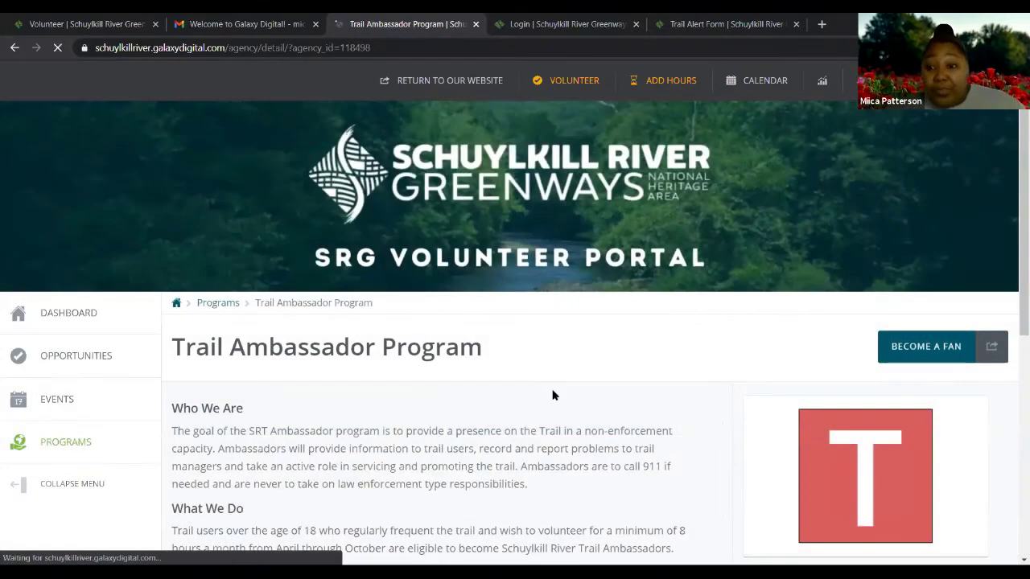
# Scroll the Trail Ambassador Program page down to its single ongoing Trail Ambassador opportunity
pyautogui.scroll(-1, 523, 334)
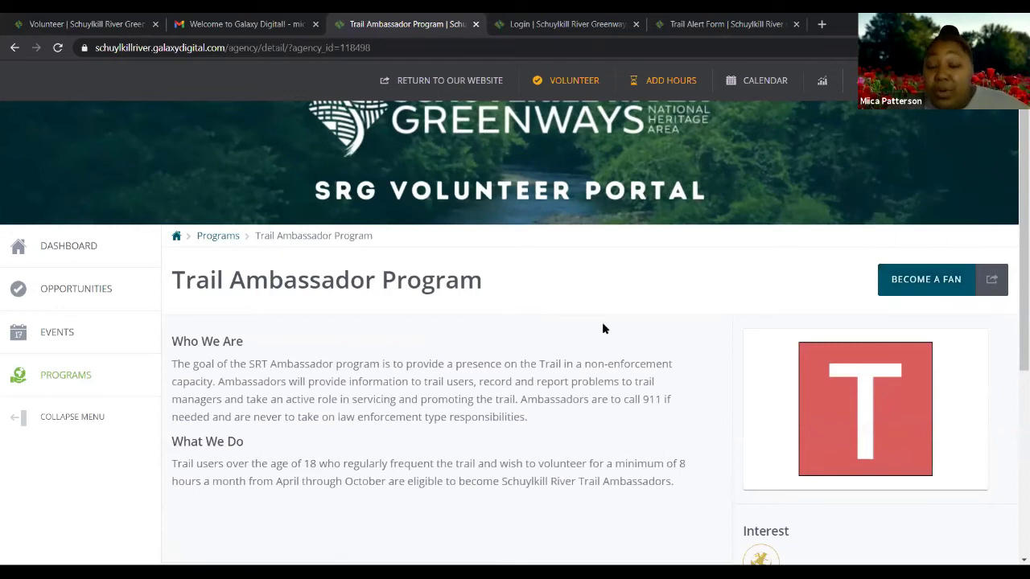
pyautogui.scroll(-2, 600, 325)
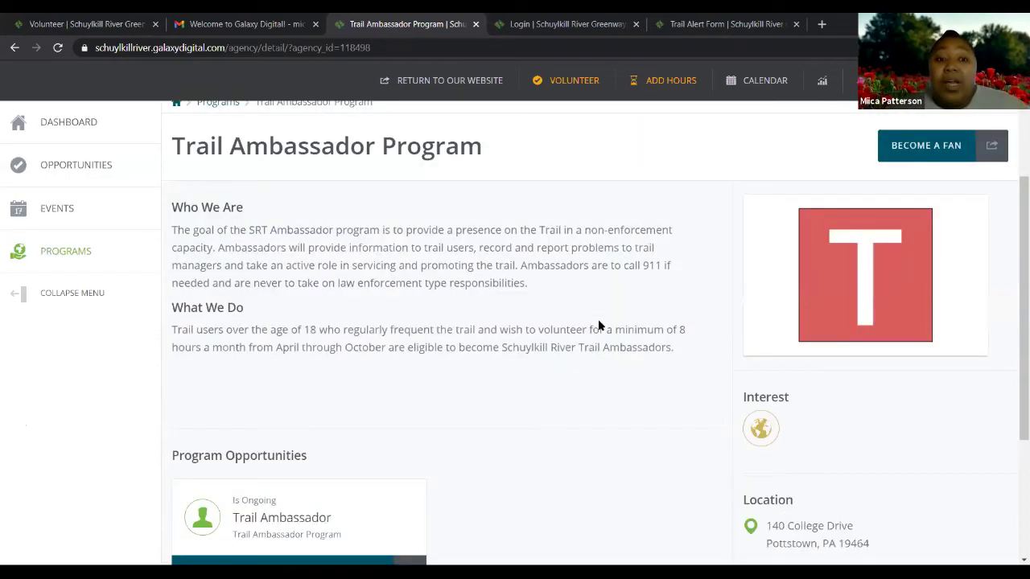
pyautogui.scroll(-1, 599, 325)
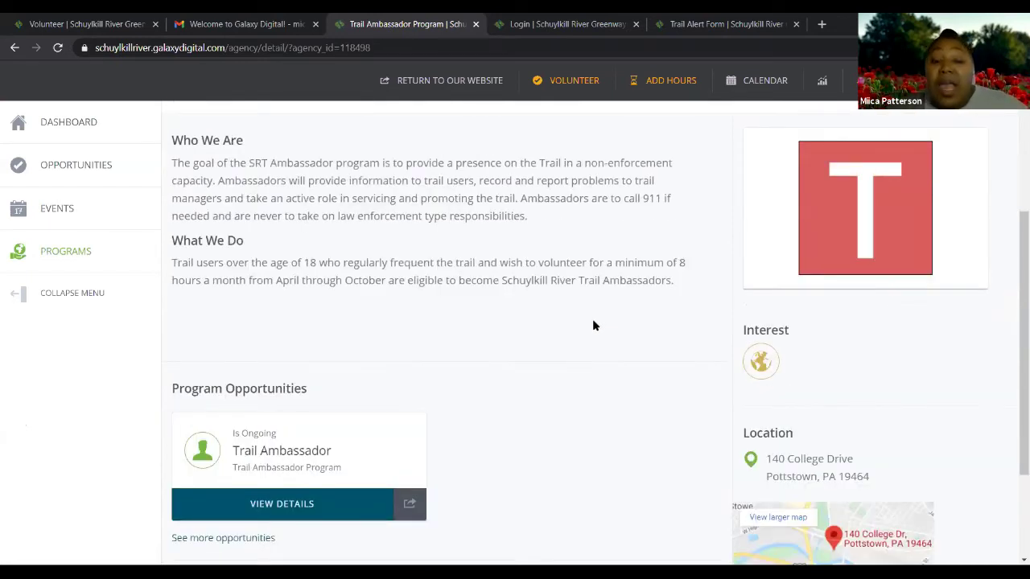
pyautogui.scroll(-2, 568, 339)
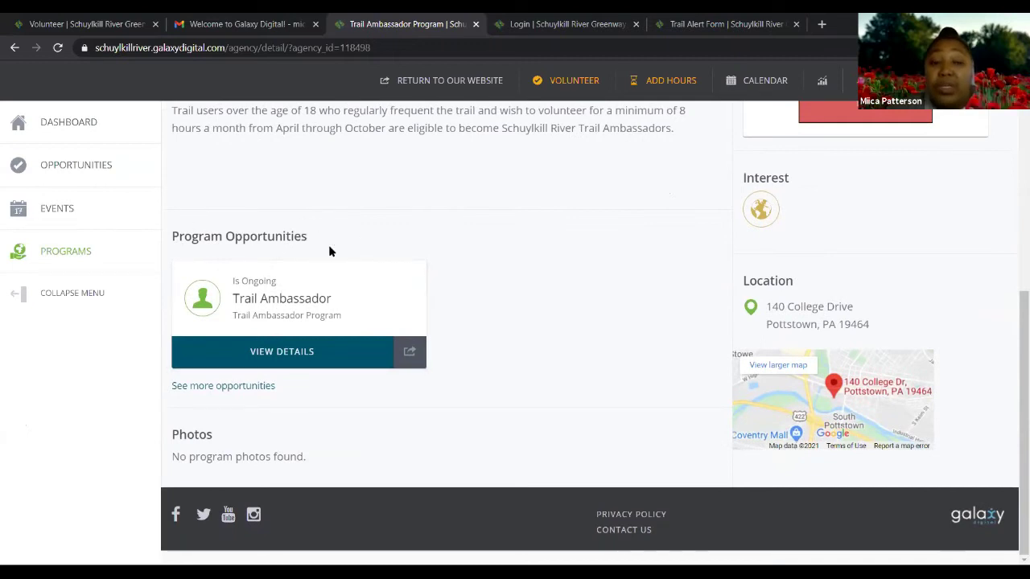
# Open the Trail Ambassador opportunity and review its April–October schedule, qualifications and details
pyautogui.click(277, 312)
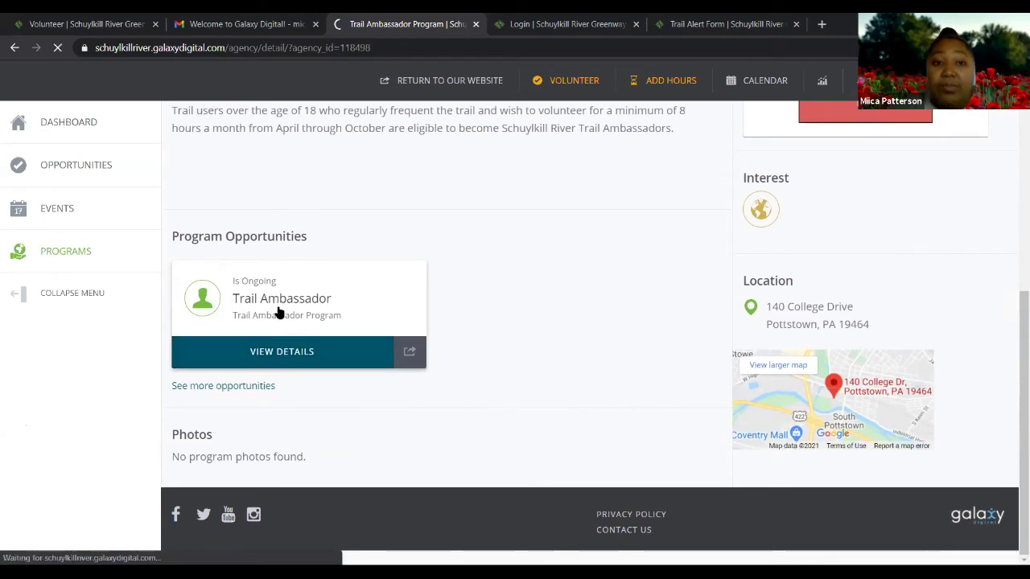
pyautogui.scroll(-2, 413, 301)
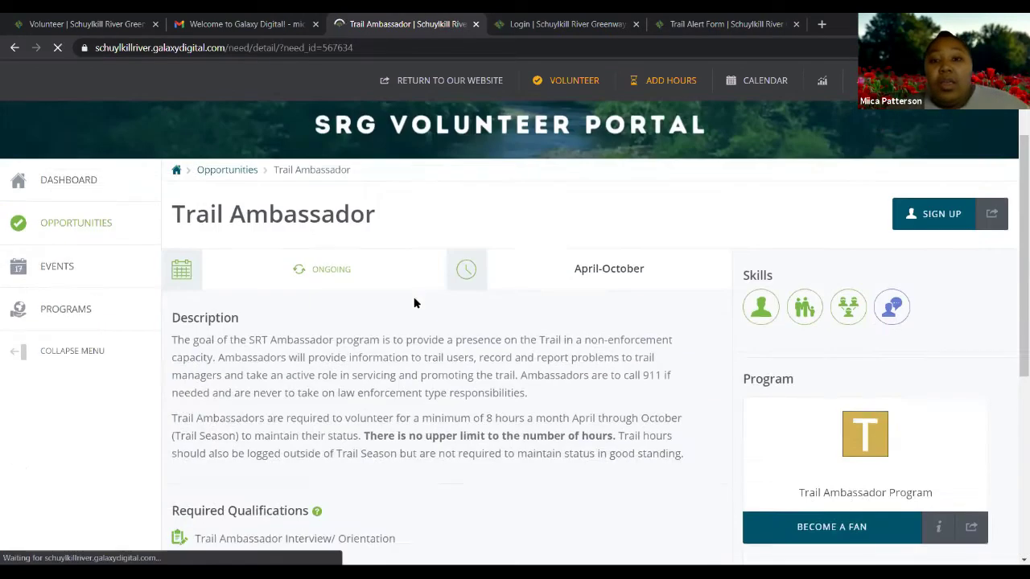
pyautogui.scroll(-2, 415, 299)
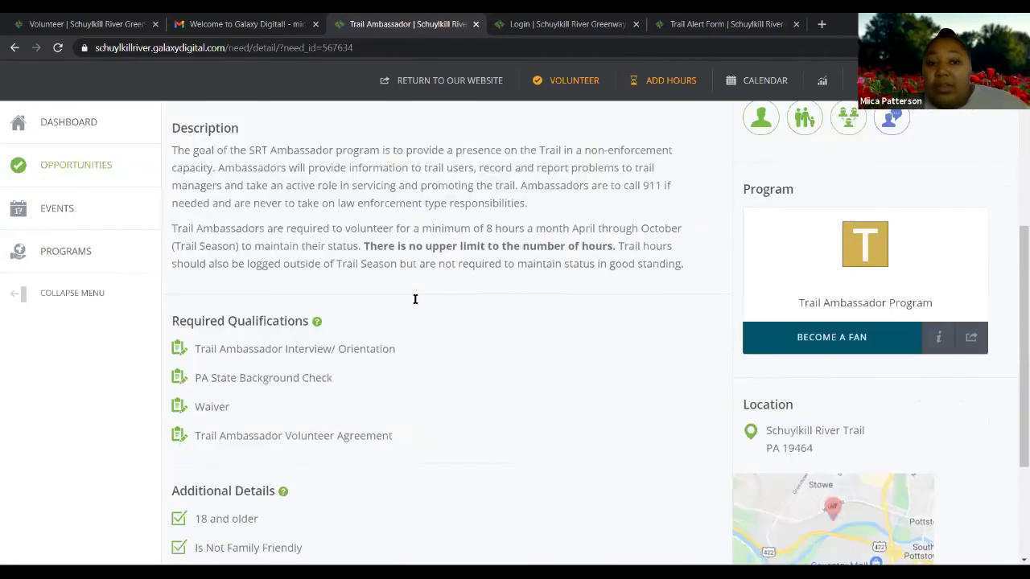
pyautogui.scroll(-2, 419, 298)
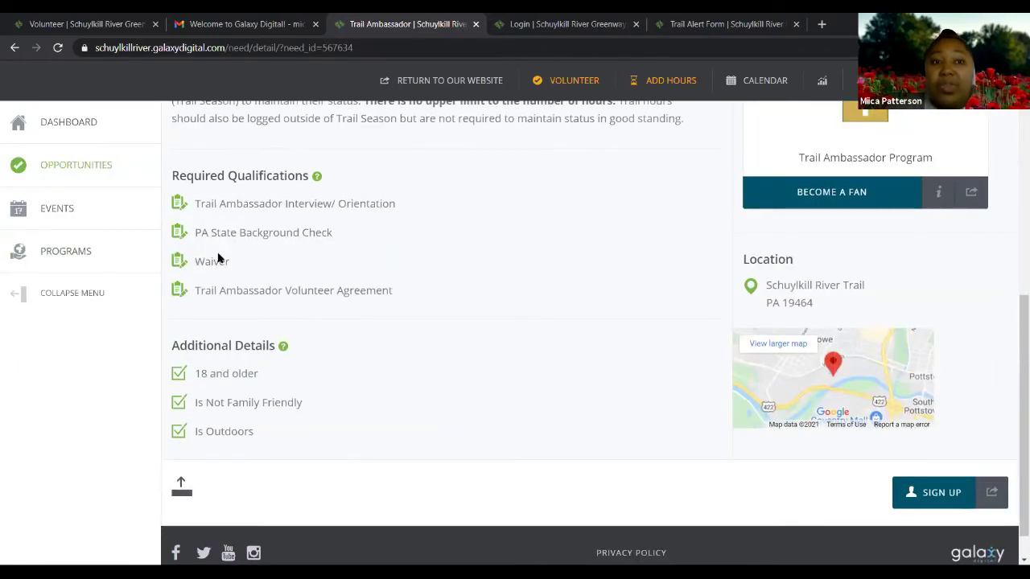
pyautogui.scroll(1, 262, 257)
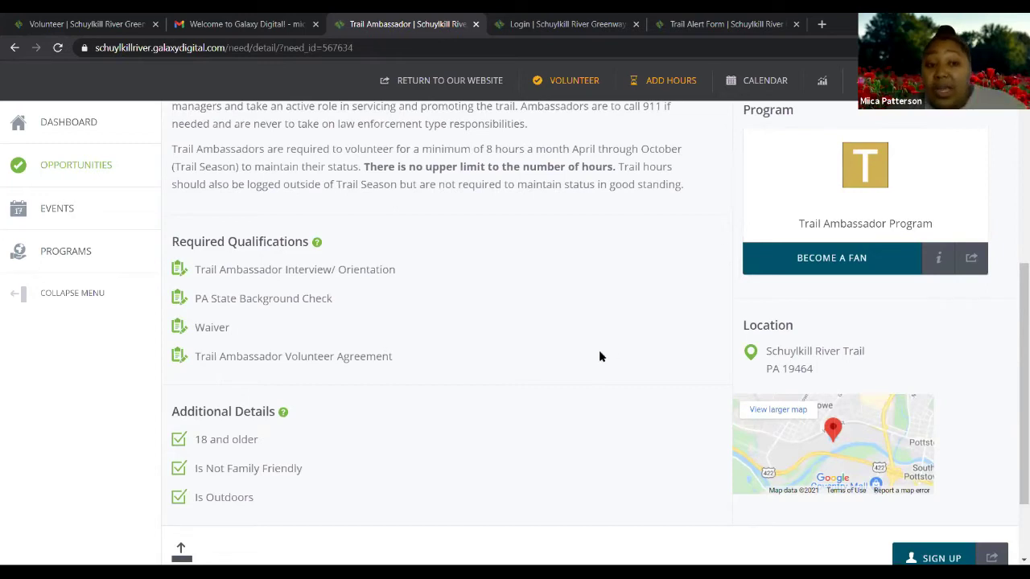
pyautogui.scroll(-2, 260, 354)
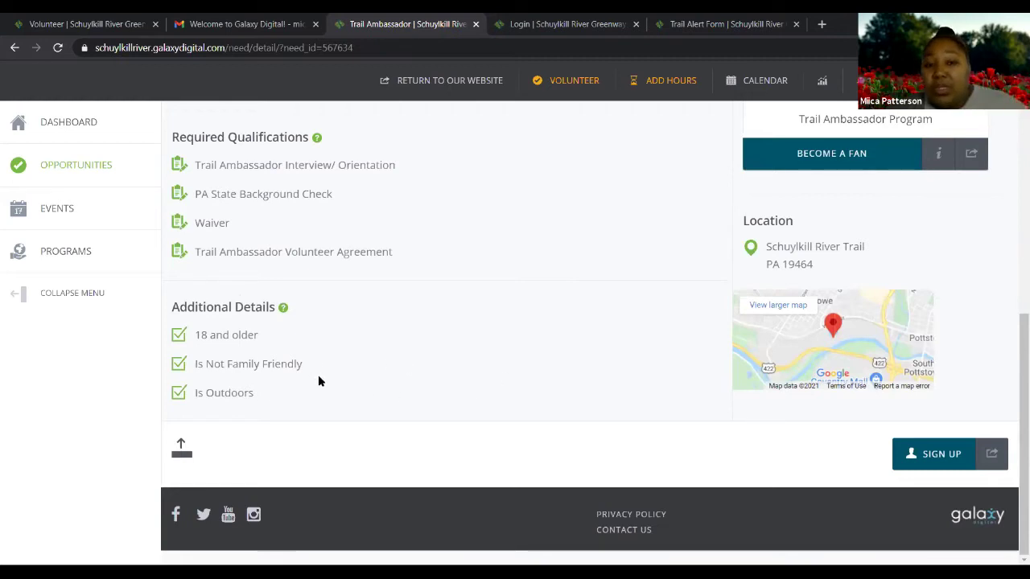
pyautogui.scroll(6, 387, 385)
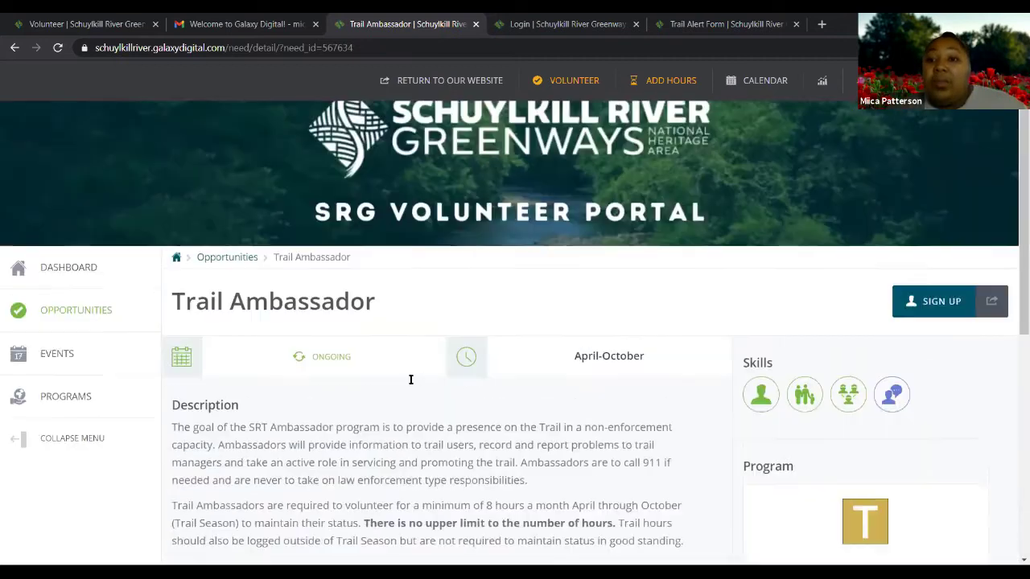
pyautogui.scroll(1, 411, 379)
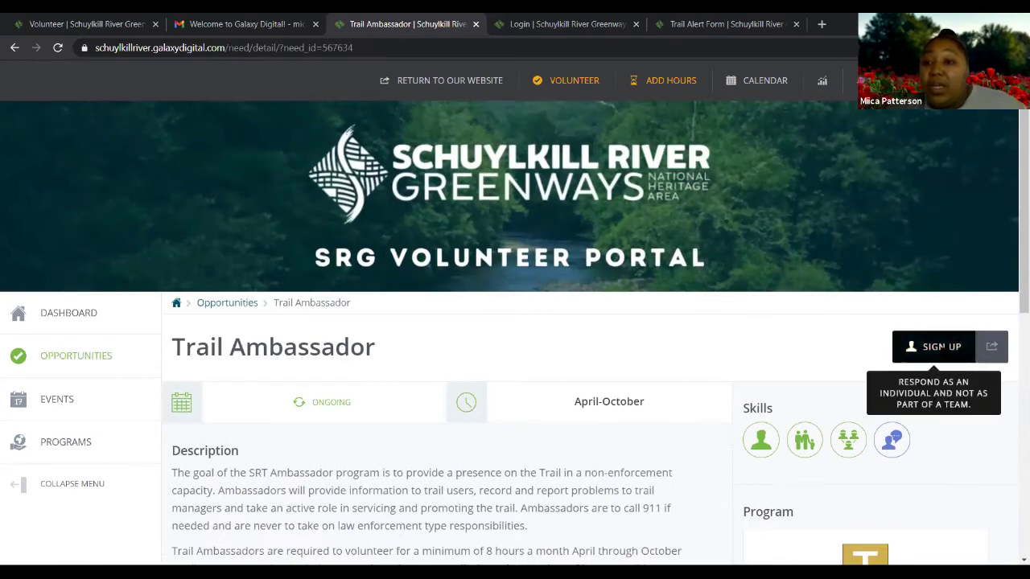
# Start the Trail Ambassador sign-up and submit the volunteer's birthday from autofill for the SRG Waiver - ALL
pyautogui.click(933, 347)
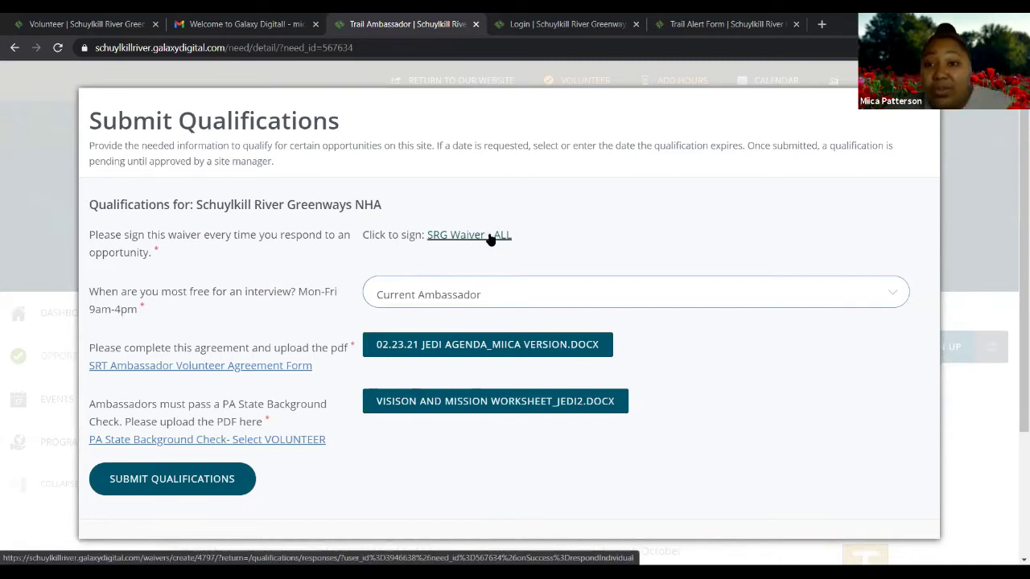
pyautogui.click(490, 236)
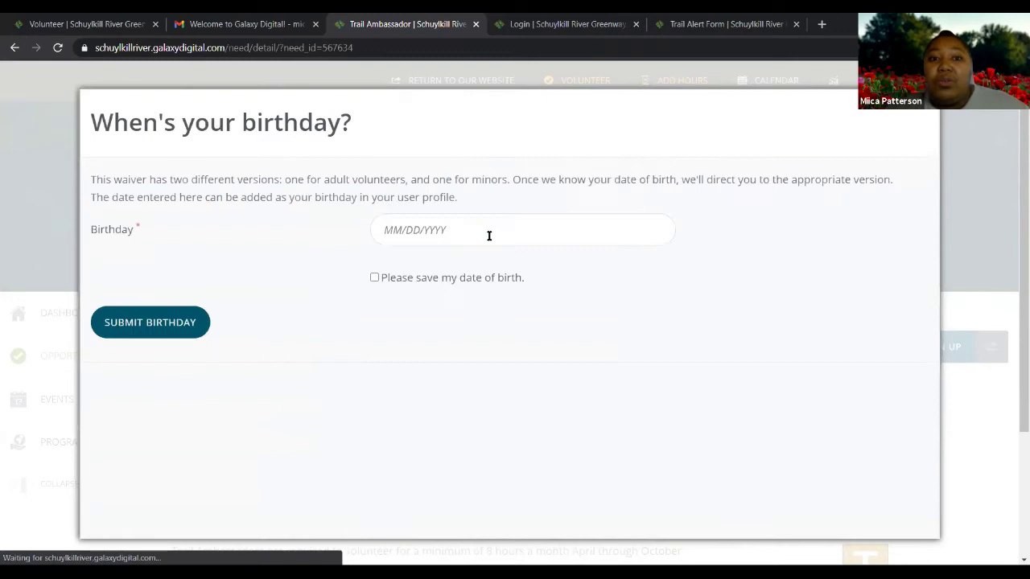
pyautogui.click(419, 232)
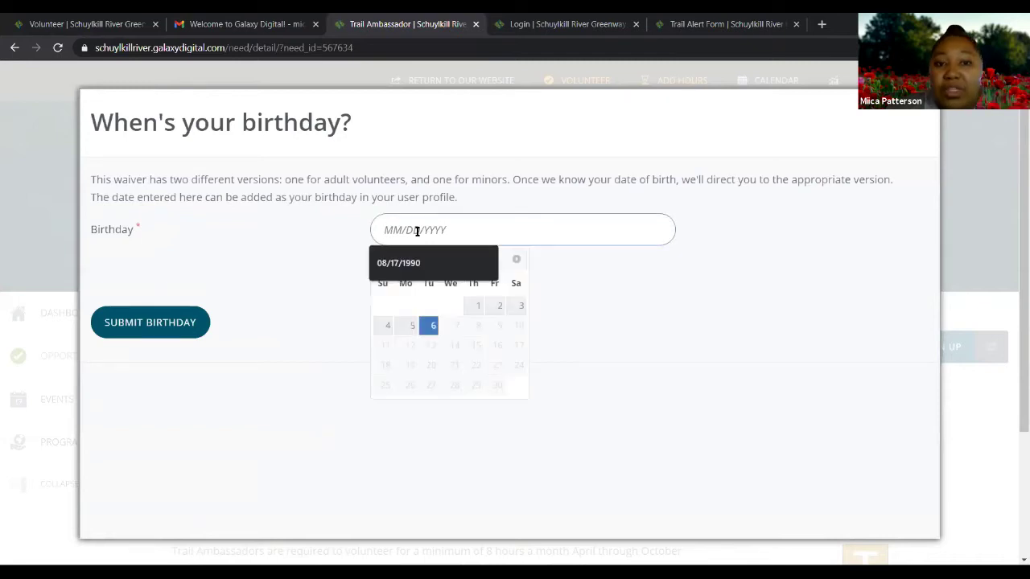
pyautogui.click(415, 263)
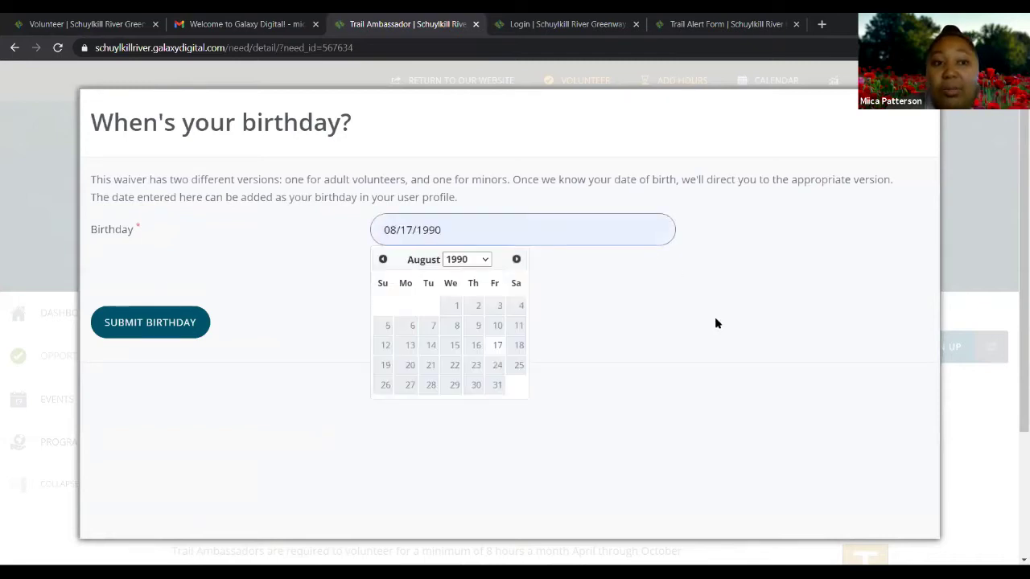
pyautogui.click(158, 326)
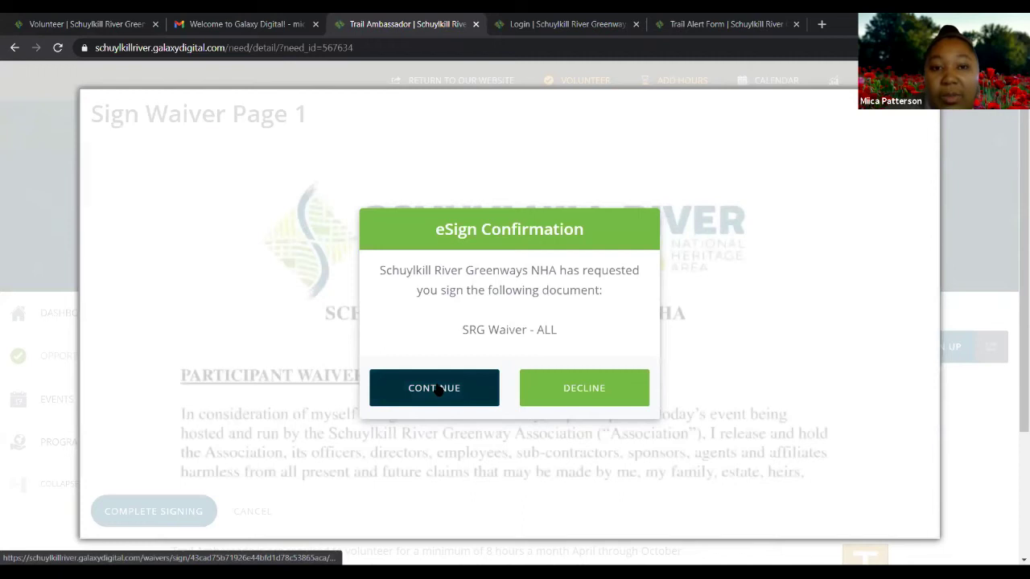
# Proceed into the SRG Waiver and fill the printed name and signature from the saved name
pyautogui.click(434, 389)
pyautogui.scroll(-15, 474, 345)
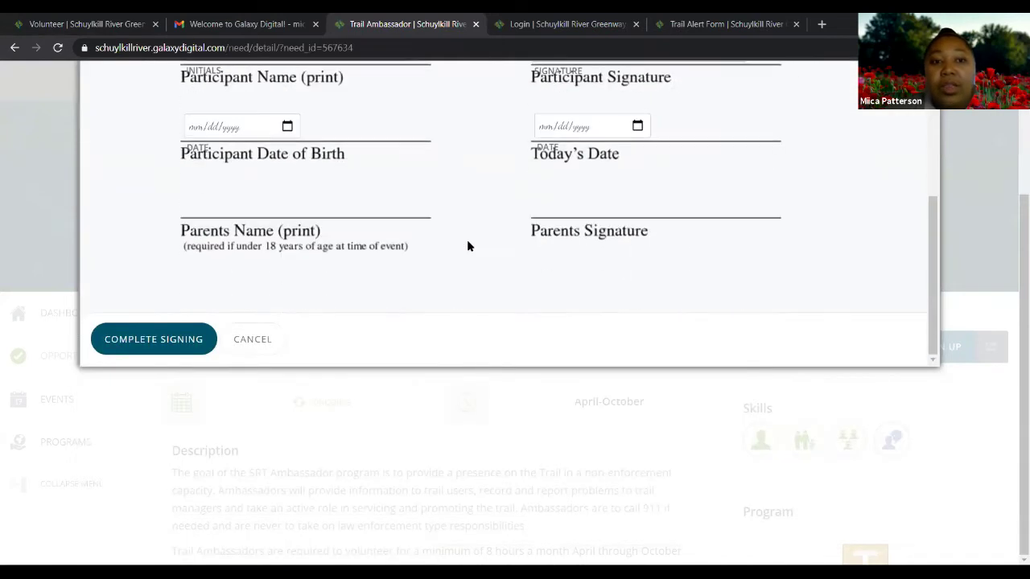
pyautogui.scroll(3, 468, 245)
pyautogui.click(315, 245)
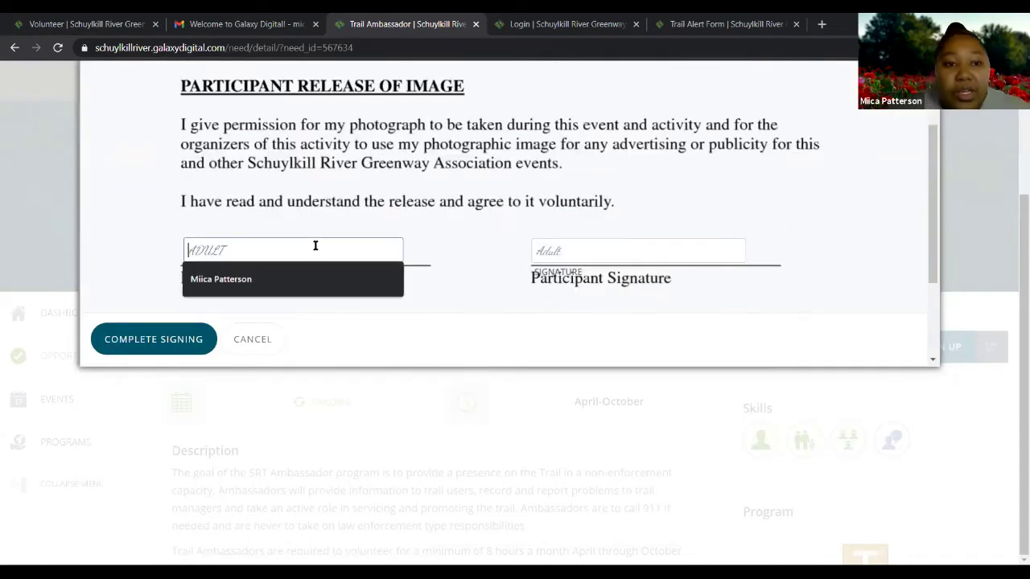
pyautogui.click(293, 278)
pyautogui.click(293, 278)
pyautogui.click(602, 251)
pyautogui.click(593, 279)
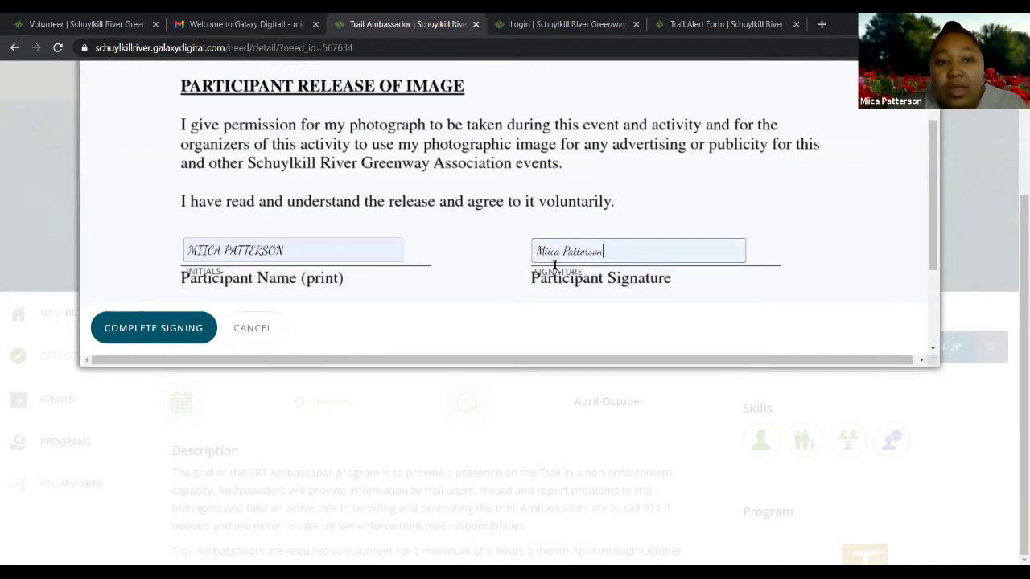
# Enter the participant's date of birth and today's date 04/06/2021, then complete and consent to electronic signing
pyautogui.scroll(-2, 554, 265)
pyautogui.click(232, 194)
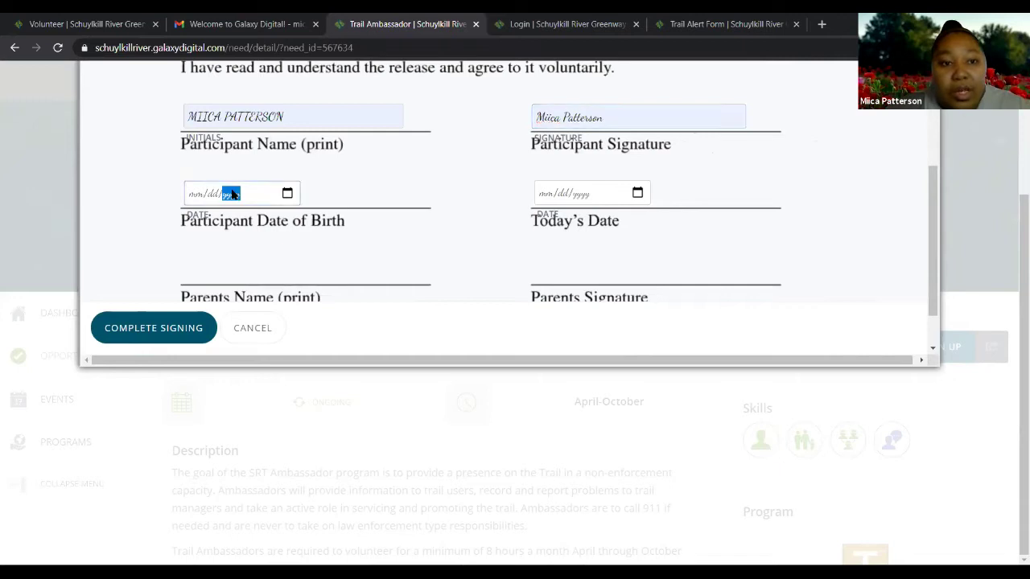
pyautogui.click(197, 194)
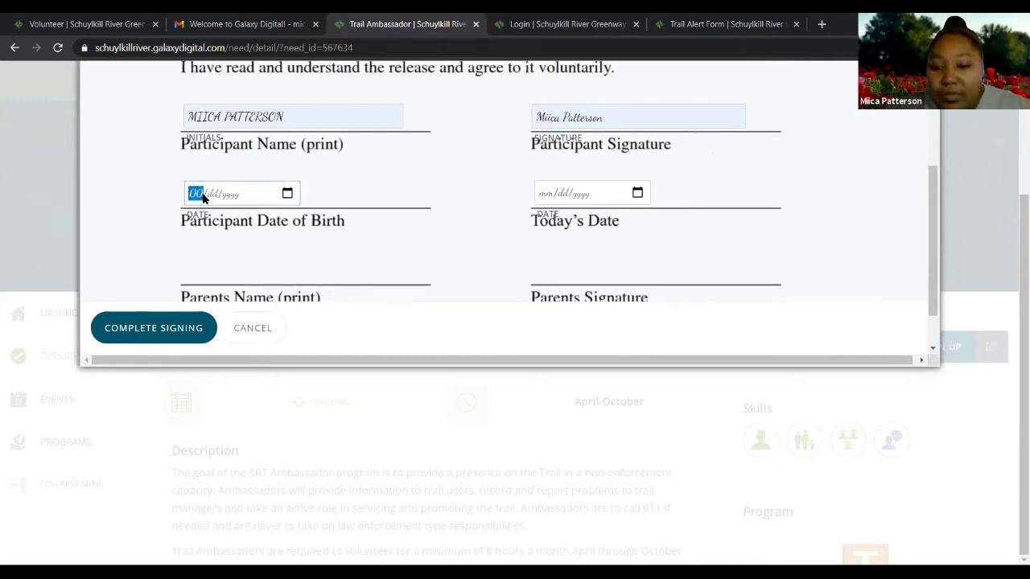
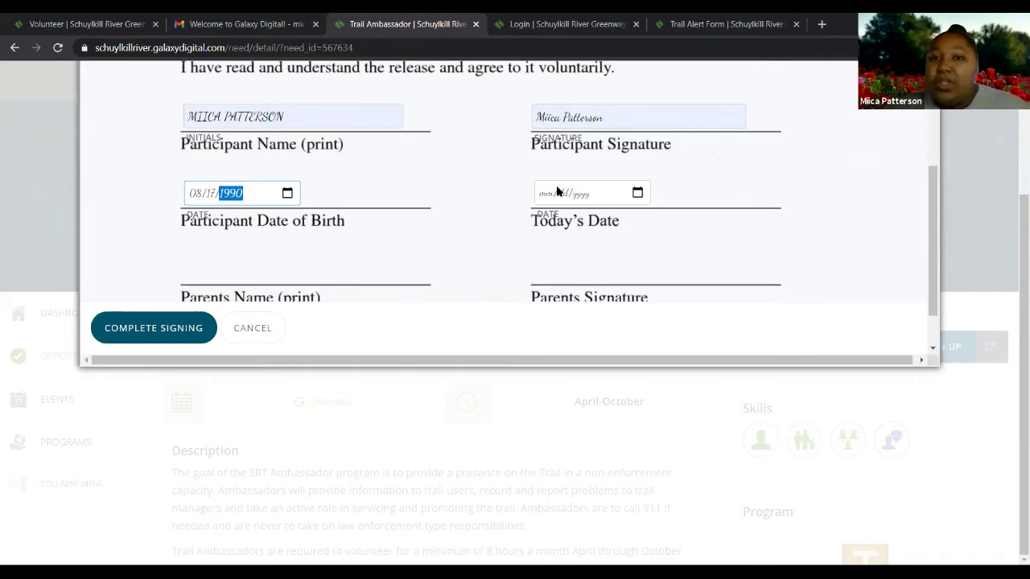
pyautogui.scroll(1, 558, 191)
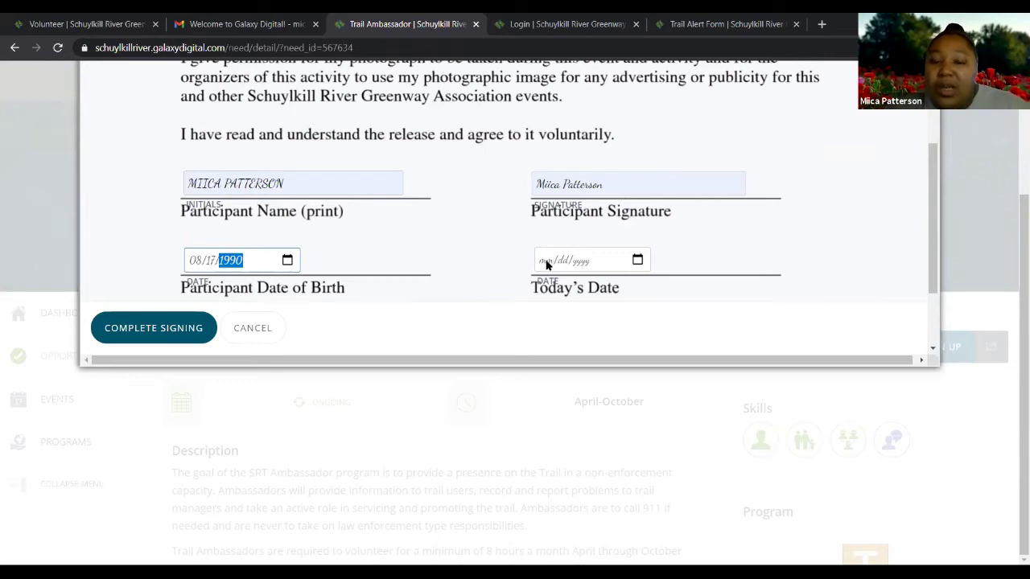
pyautogui.click(557, 261)
pyautogui.write('04/')
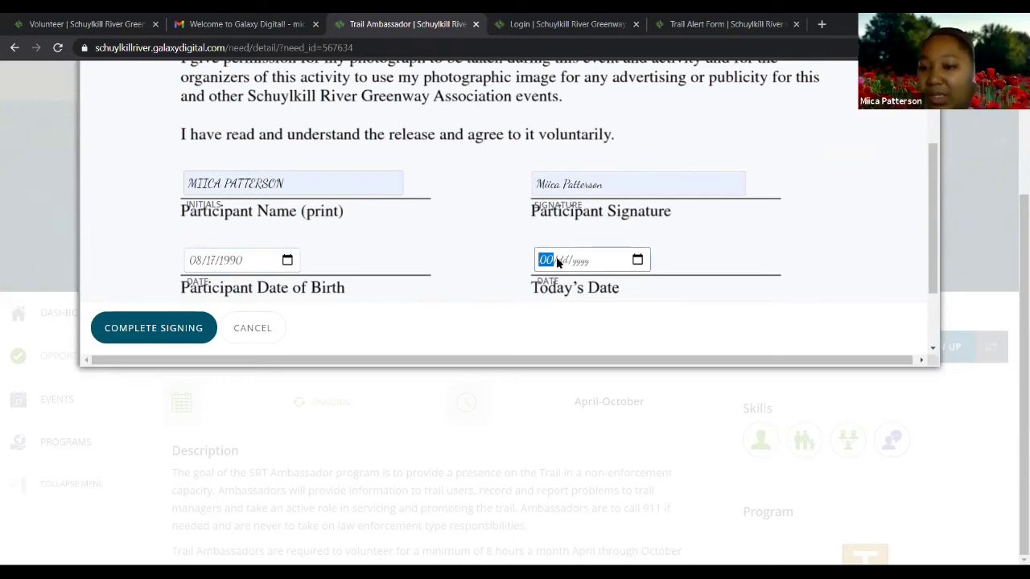
pyautogui.write('06/')
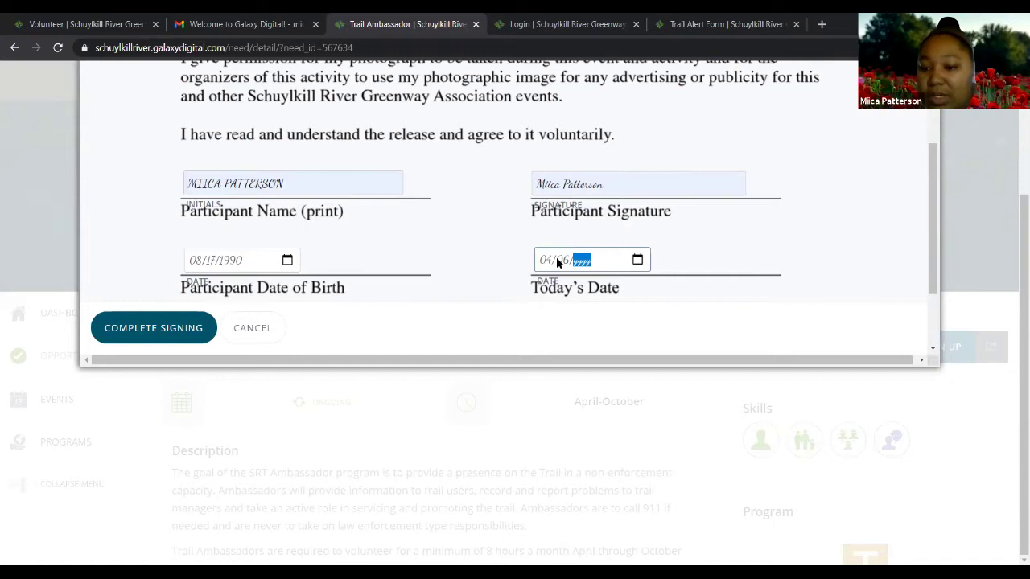
pyautogui.write('2021')
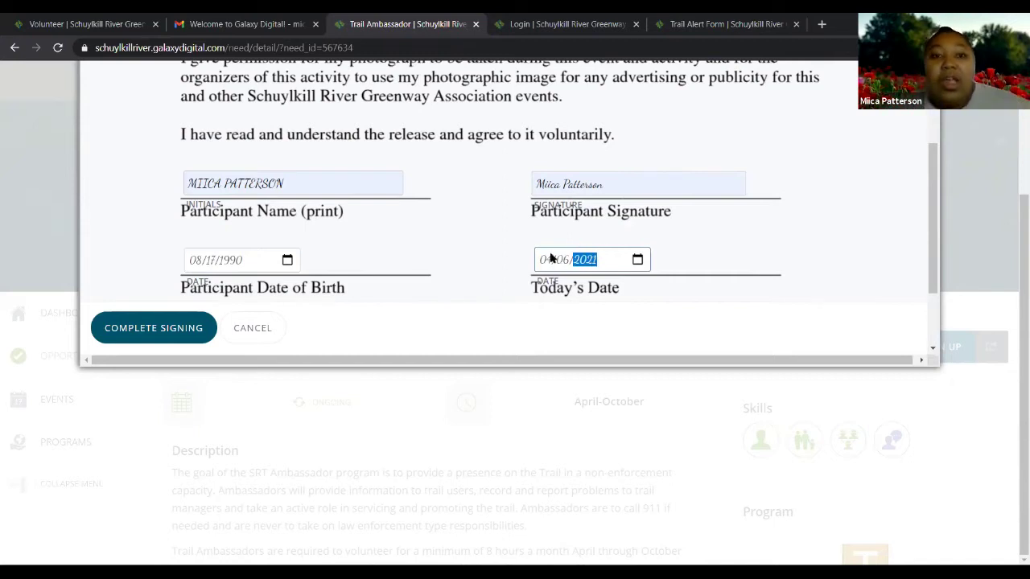
pyautogui.click(159, 328)
pyautogui.scroll(1, 453, 298)
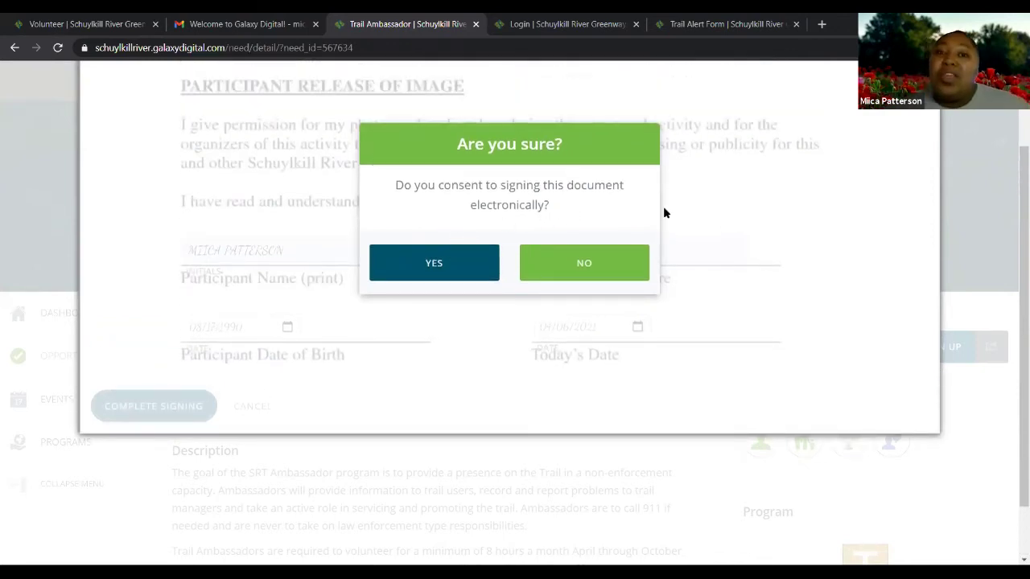
pyautogui.click(449, 263)
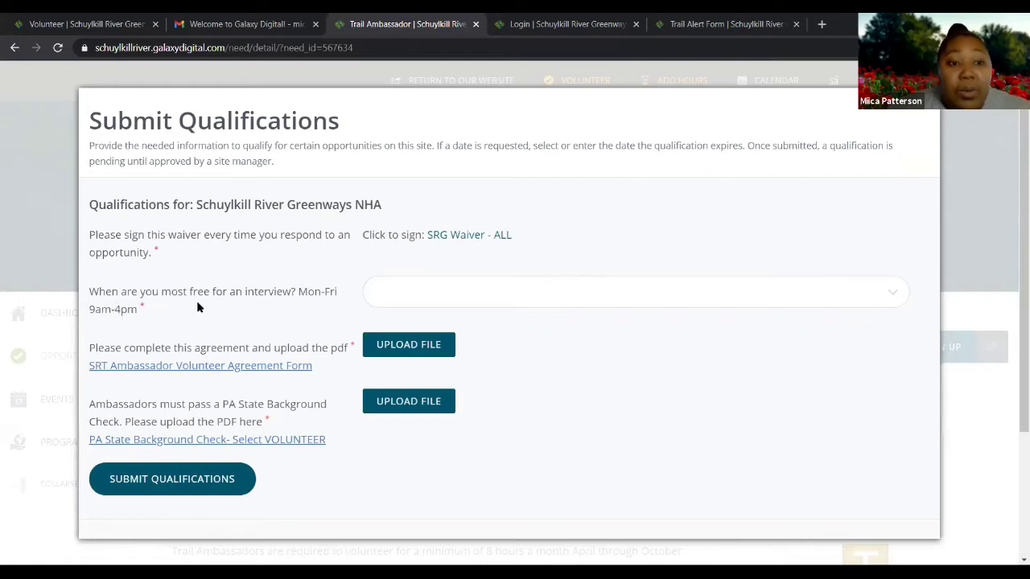
# Choose Wednesday for 'When are you most free for an interview?'
pyautogui.click(400, 298)
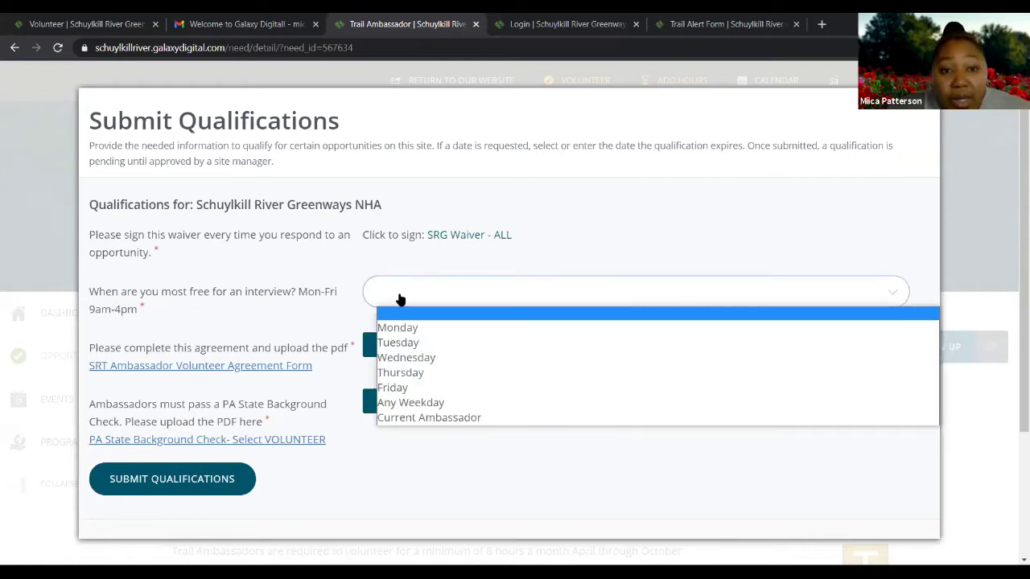
pyautogui.click(412, 358)
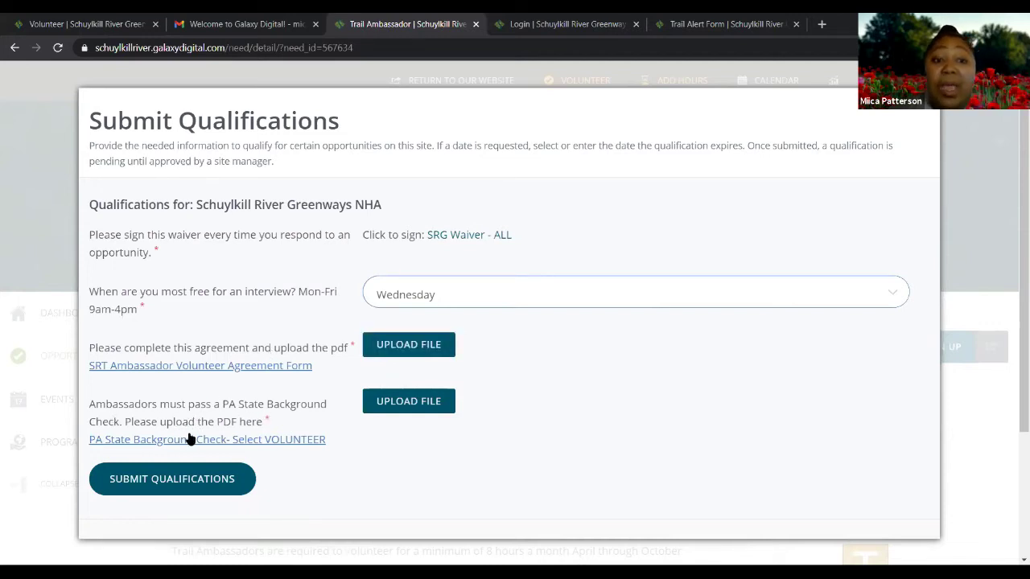
# Attach VISISON AND MISSION WORKSHEET_JEDI2.DOCX as the background check upload
pyautogui.click(427, 398)
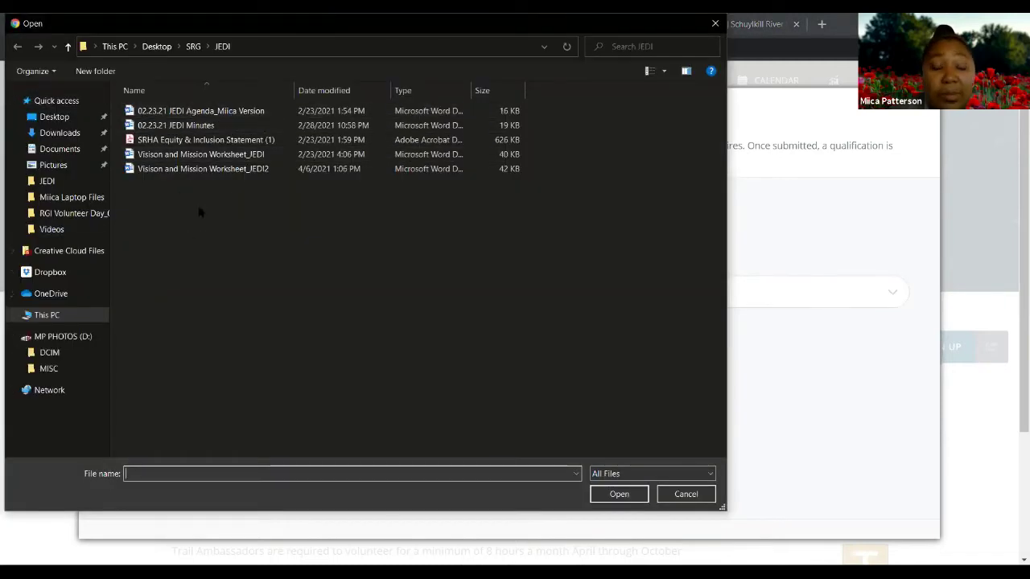
pyautogui.click(199, 171)
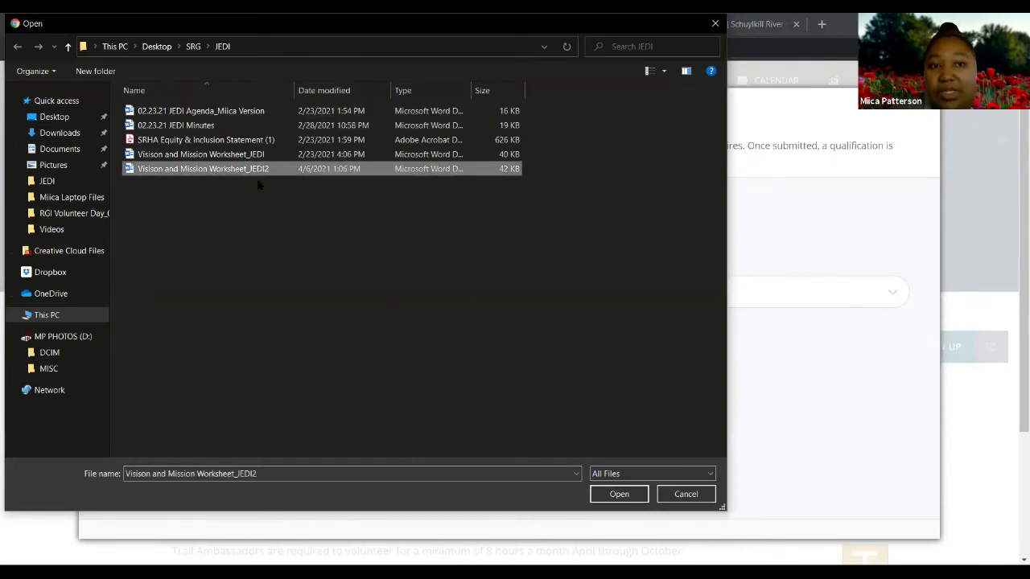
pyautogui.click(616, 495)
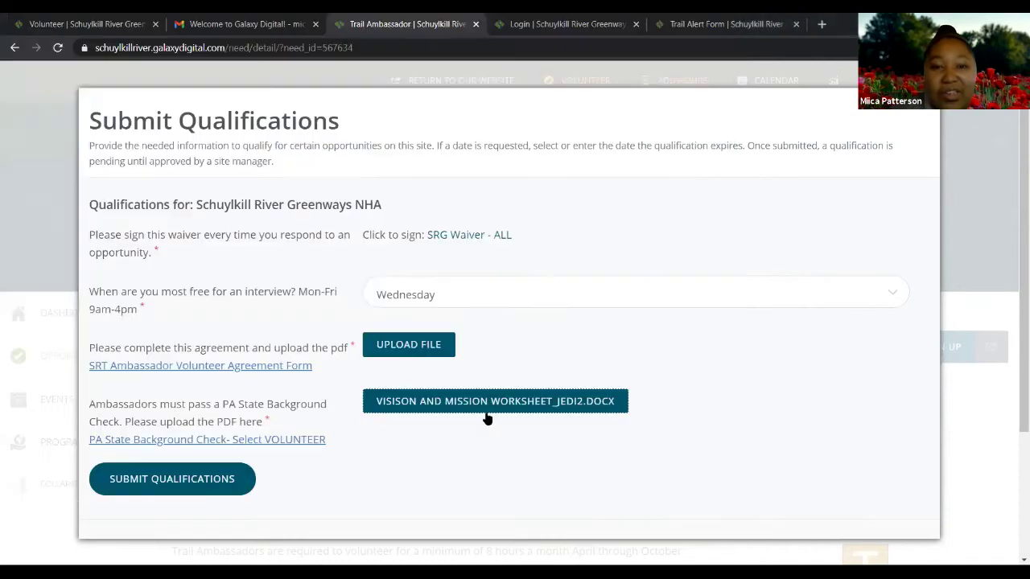
# Attach the JEDI agenda .docx as the volunteer agreement upload
pyautogui.click(414, 344)
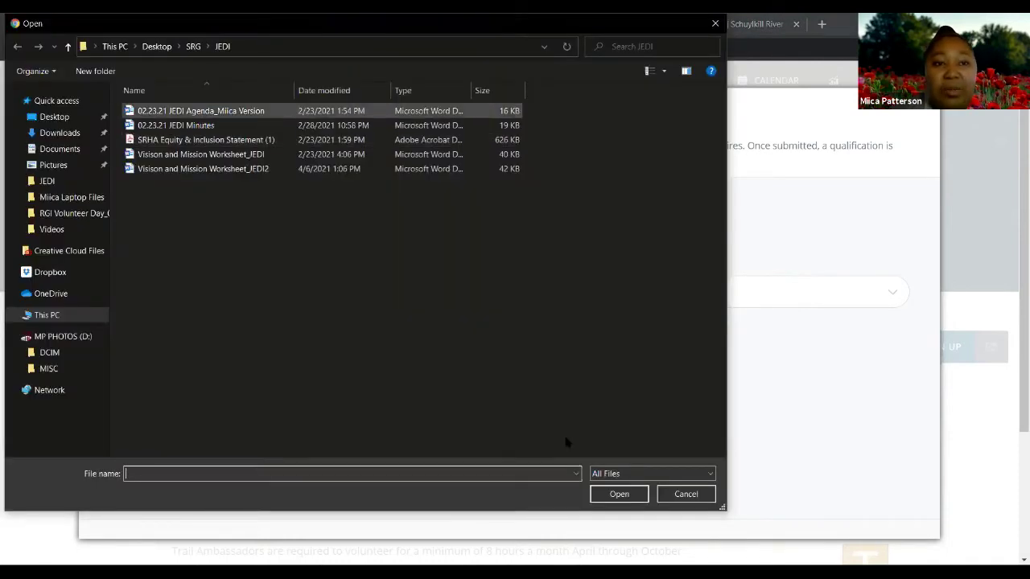
pyautogui.click(611, 499)
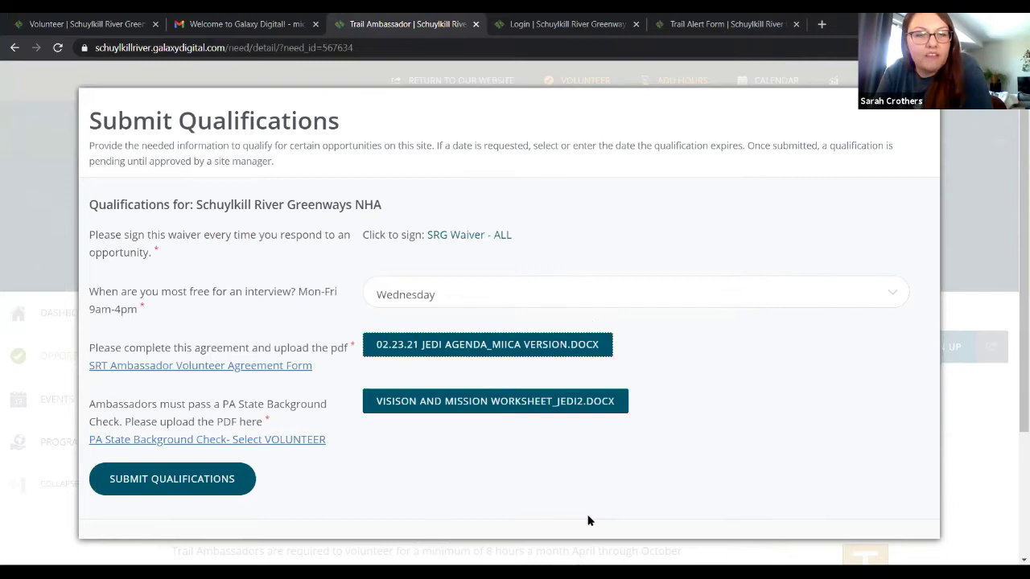
pyautogui.click(891, 296)
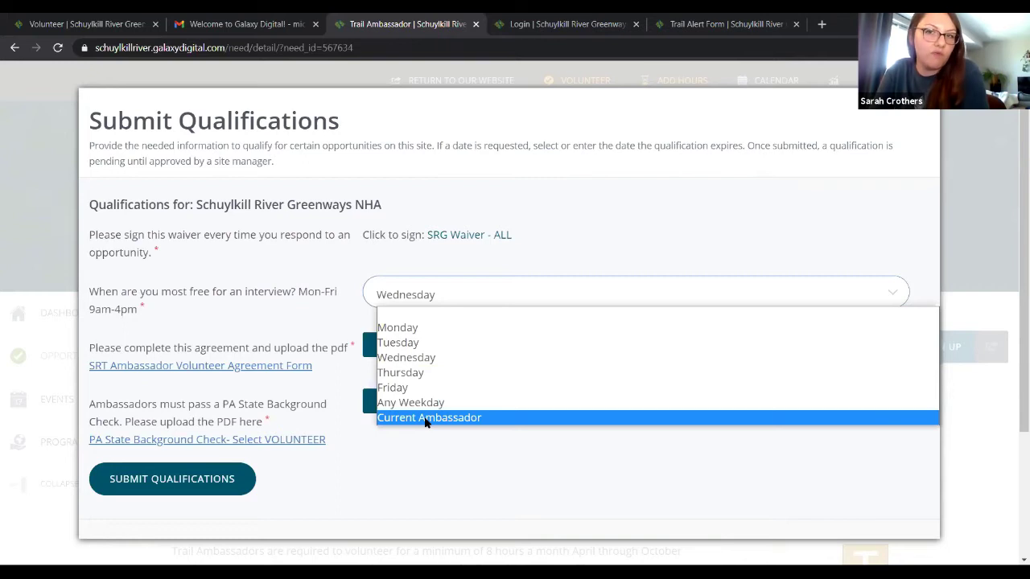
# Change the interview availability answer from Wednesday to Current Ambassador
pyautogui.click(702, 420)
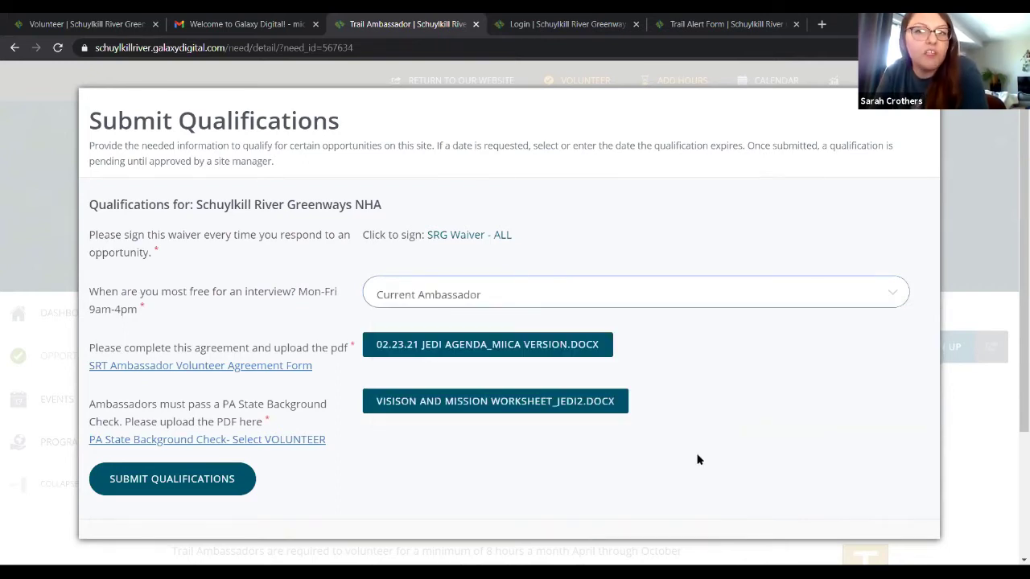
pyautogui.scroll(-1, 699, 459)
pyautogui.scroll(1, 698, 459)
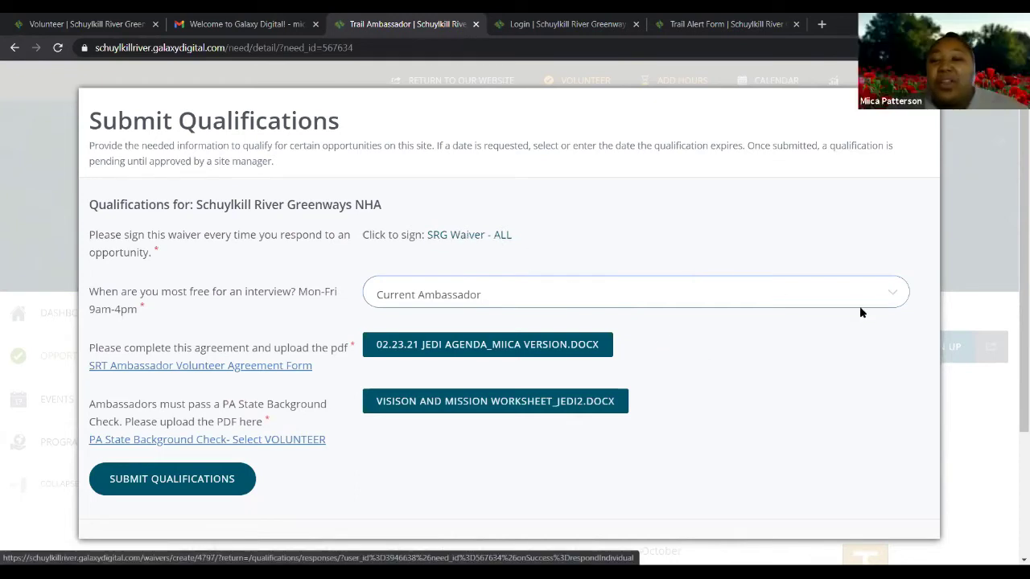
pyautogui.click(891, 296)
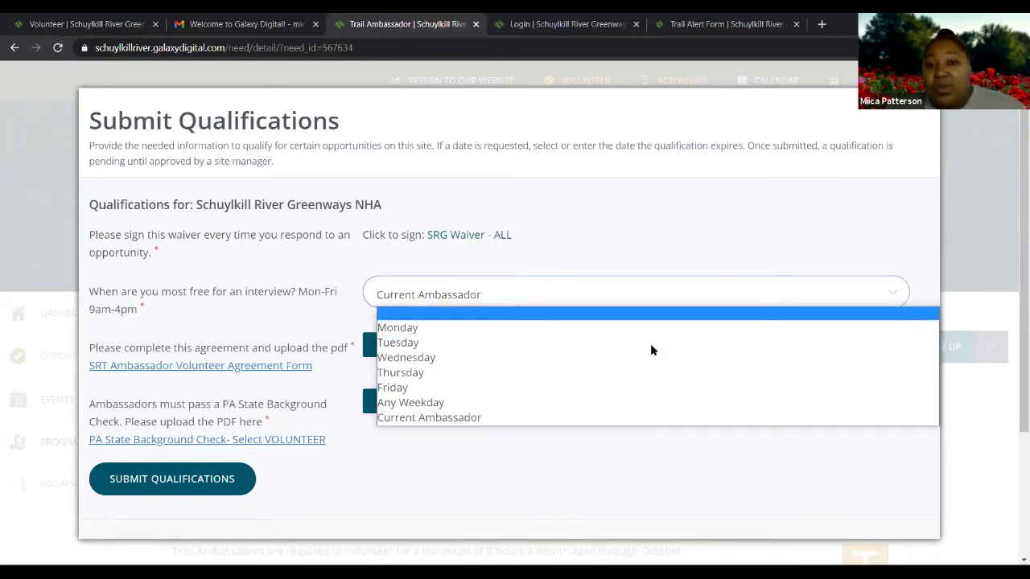
# Sign the SRG Waiver - ALL electronically and submit the Trail Ambassador qualifications for approval
pyautogui.click(888, 297)
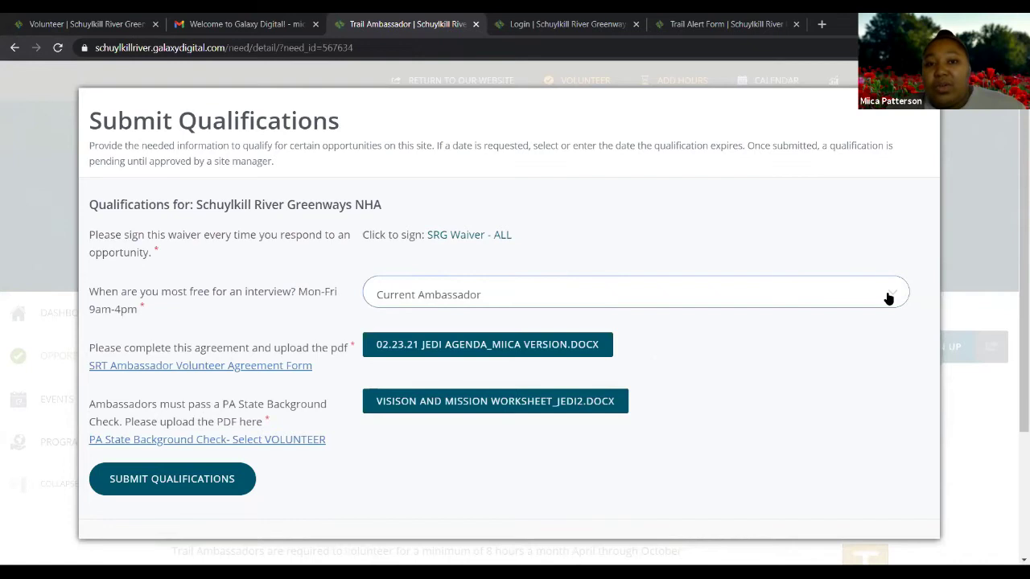
pyautogui.click(472, 236)
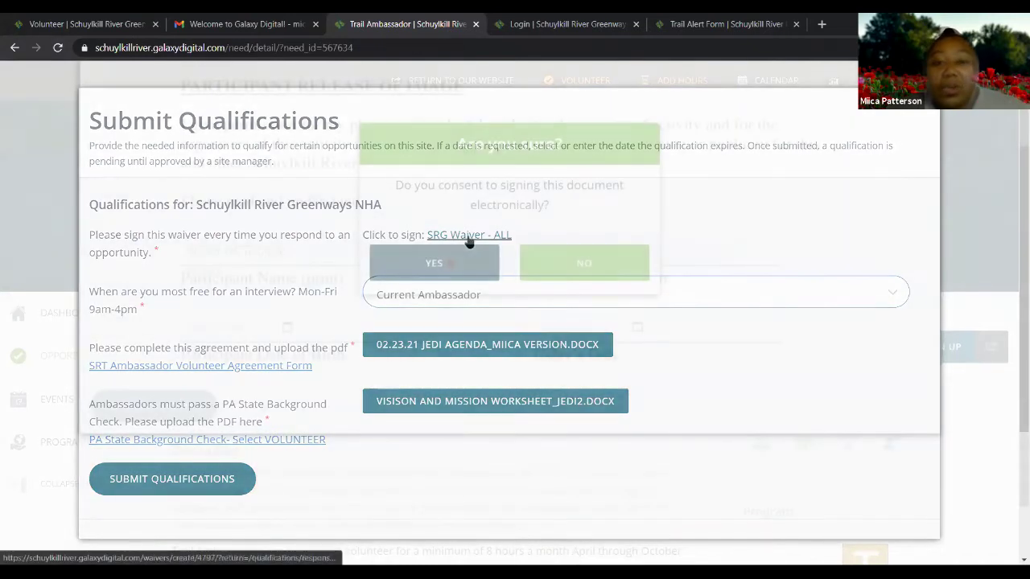
pyautogui.click(449, 263)
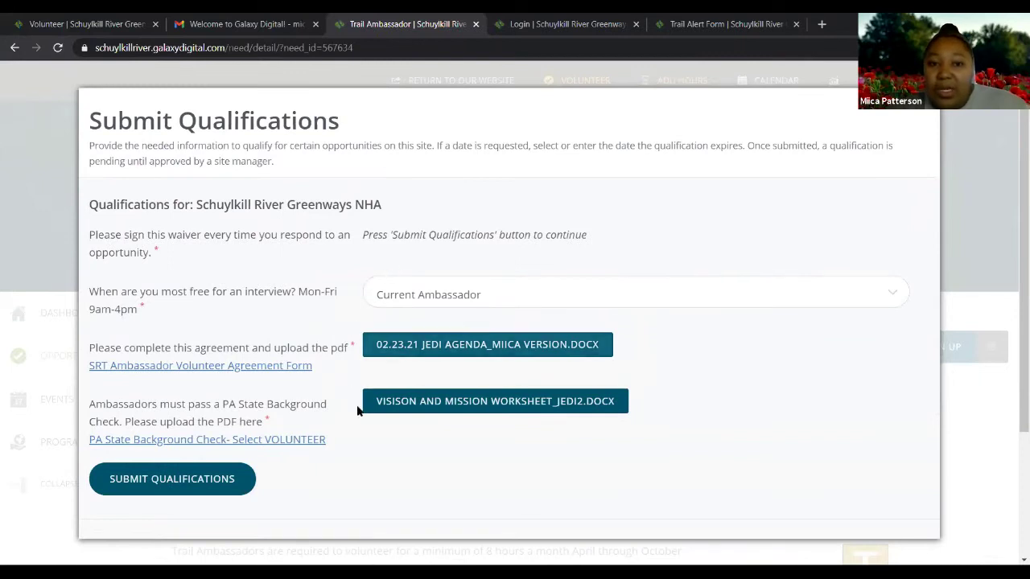
pyautogui.scroll(-1, 368, 392)
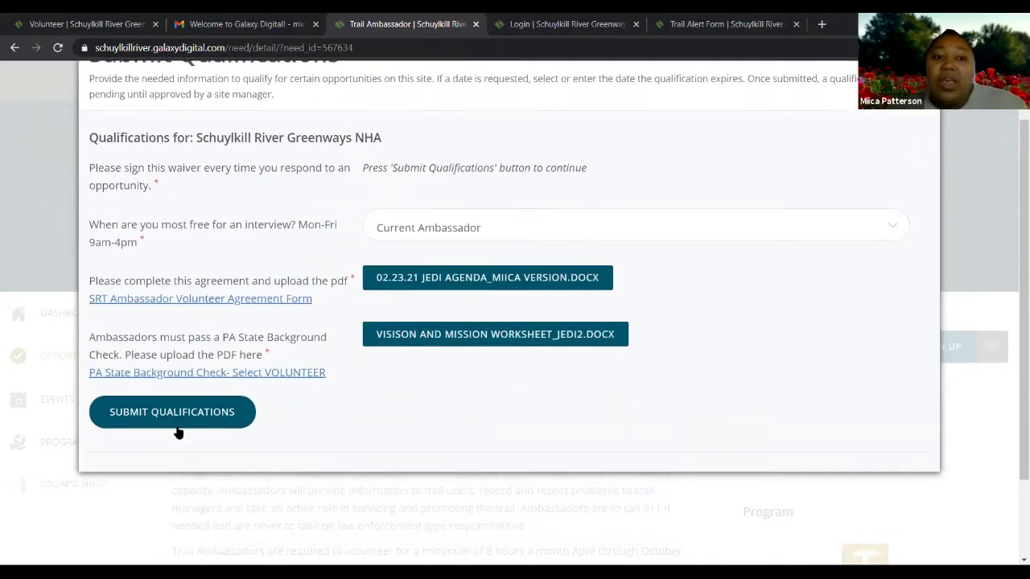
pyautogui.click(197, 413)
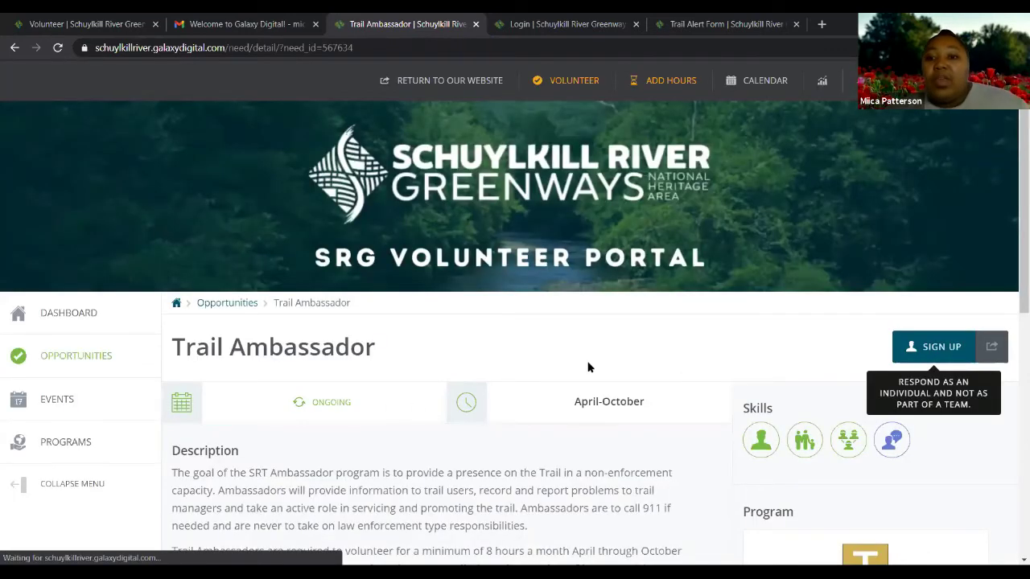
pyautogui.scroll(-2, 592, 359)
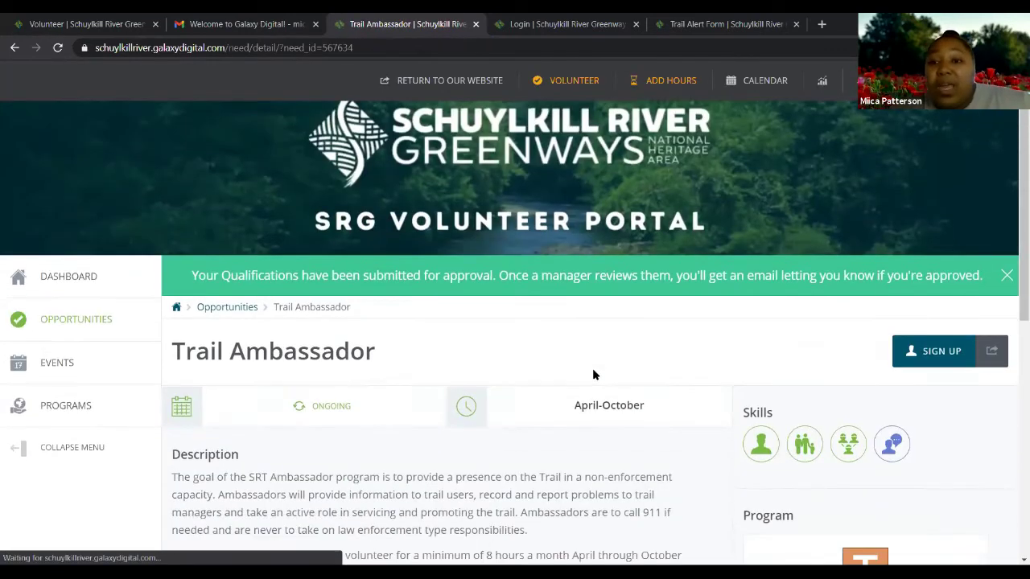
pyautogui.scroll(1, 593, 366)
pyautogui.scroll(1, 594, 372)
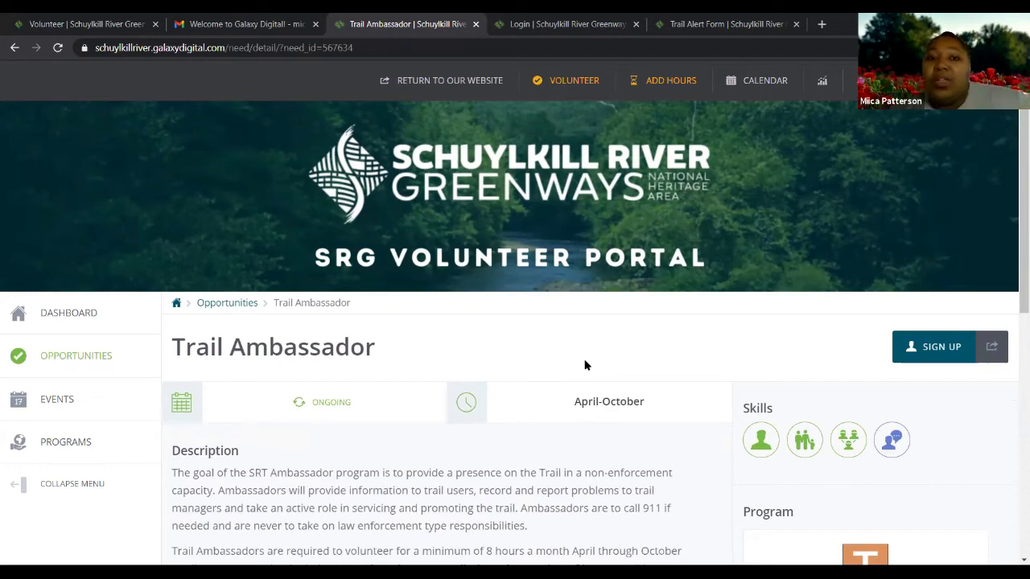
pyautogui.scroll(-1, 542, 368)
pyautogui.scroll(1, 542, 368)
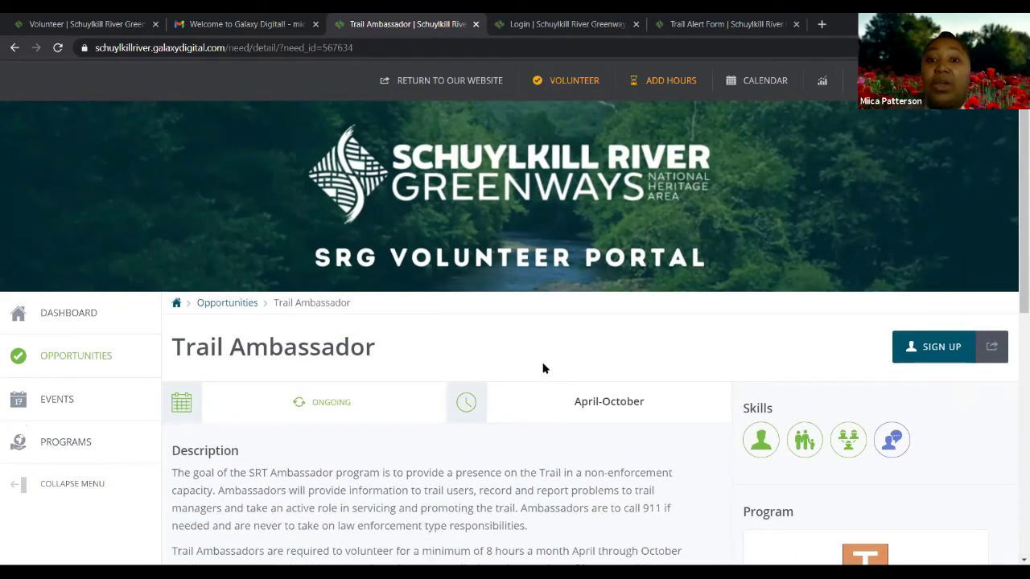
pyautogui.scroll(-1, 548, 370)
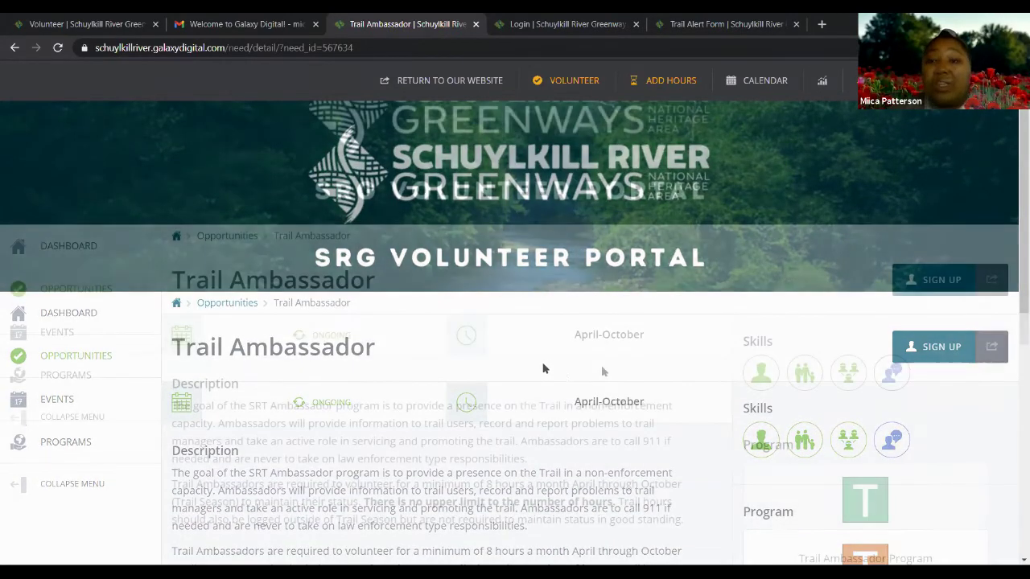
pyautogui.scroll(-2, 561, 379)
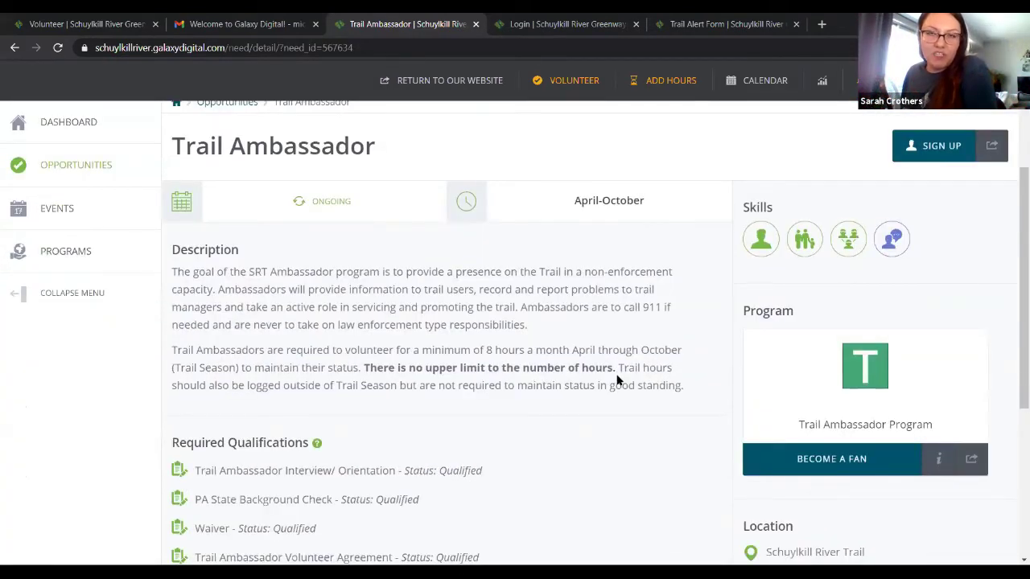
pyautogui.scroll(1, 618, 380)
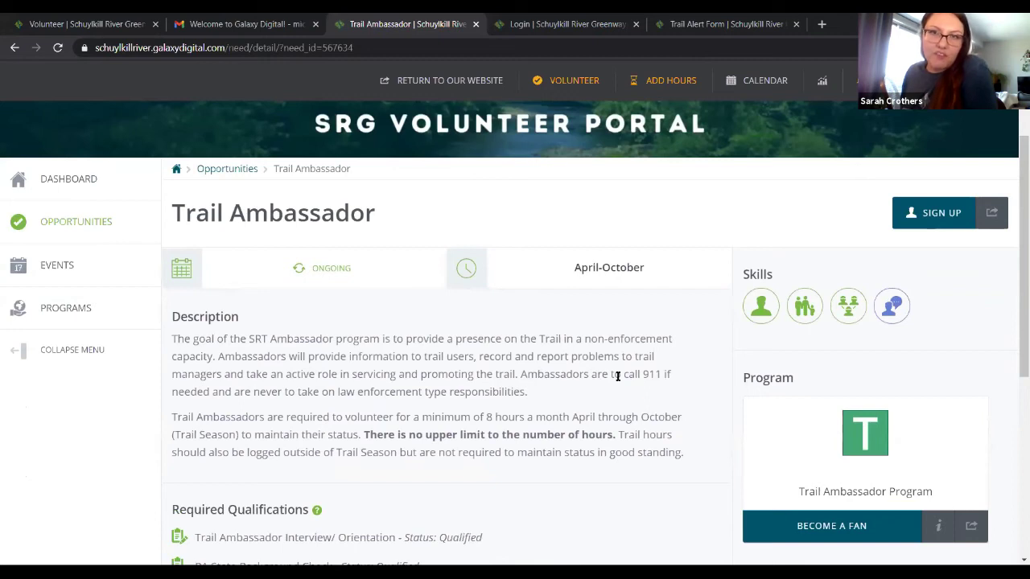
pyautogui.scroll(-5, 618, 375)
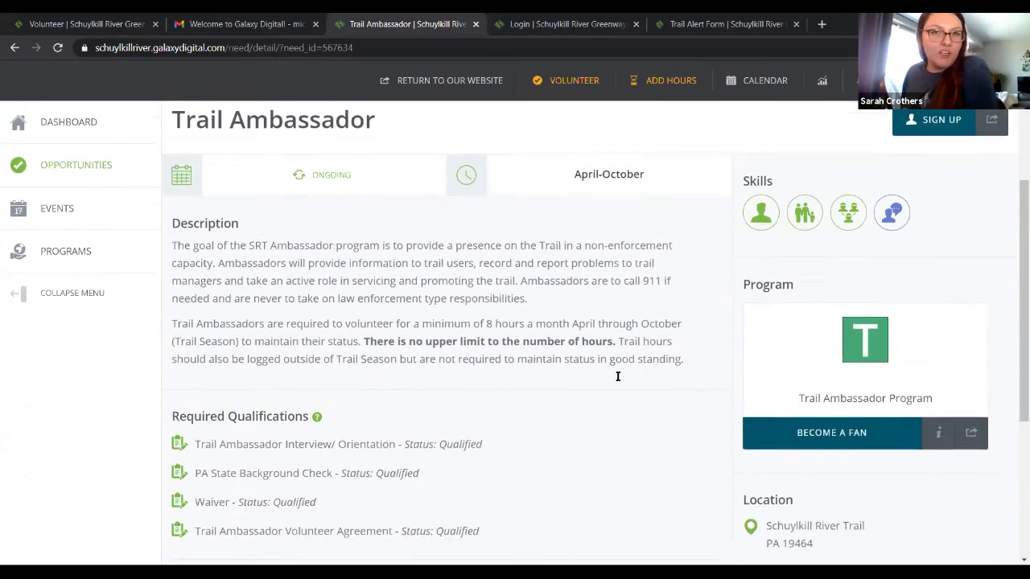
pyautogui.scroll(7, 618, 380)
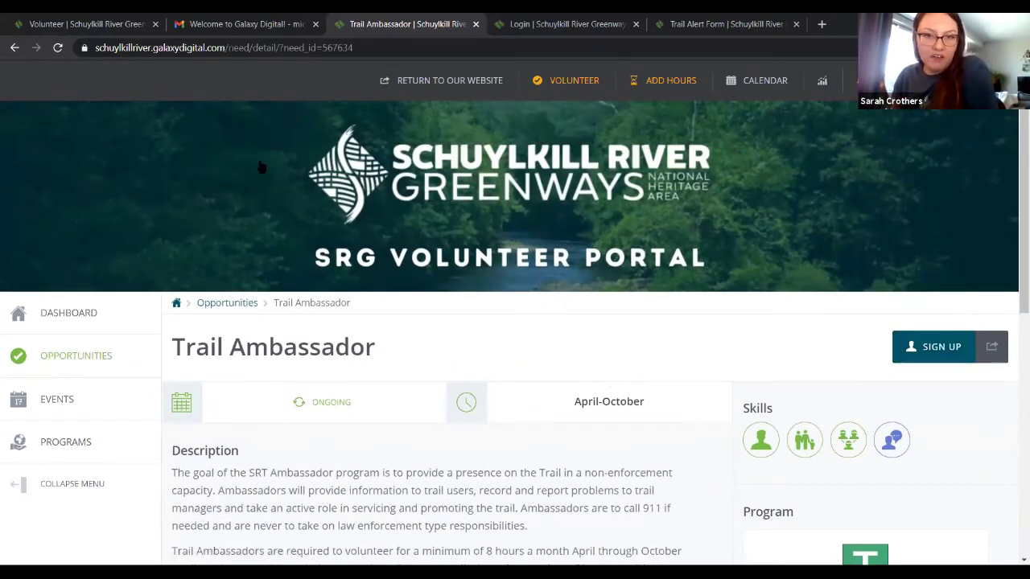
# Sign up for Trail Ambassador, review the Opportunity Response form and submit it
pyautogui.click(925, 347)
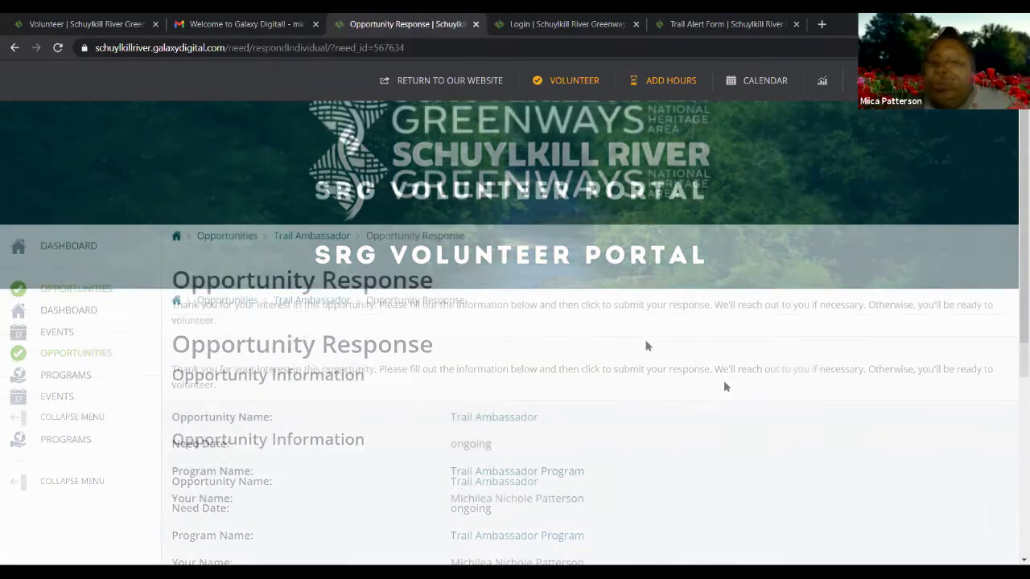
pyautogui.scroll(-3, 646, 346)
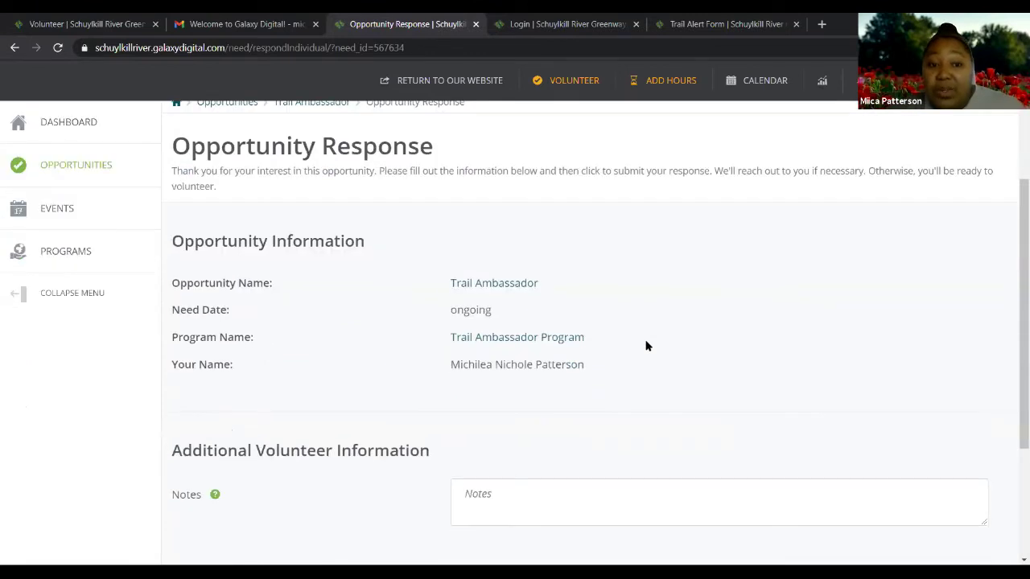
pyautogui.scroll(-3, 646, 346)
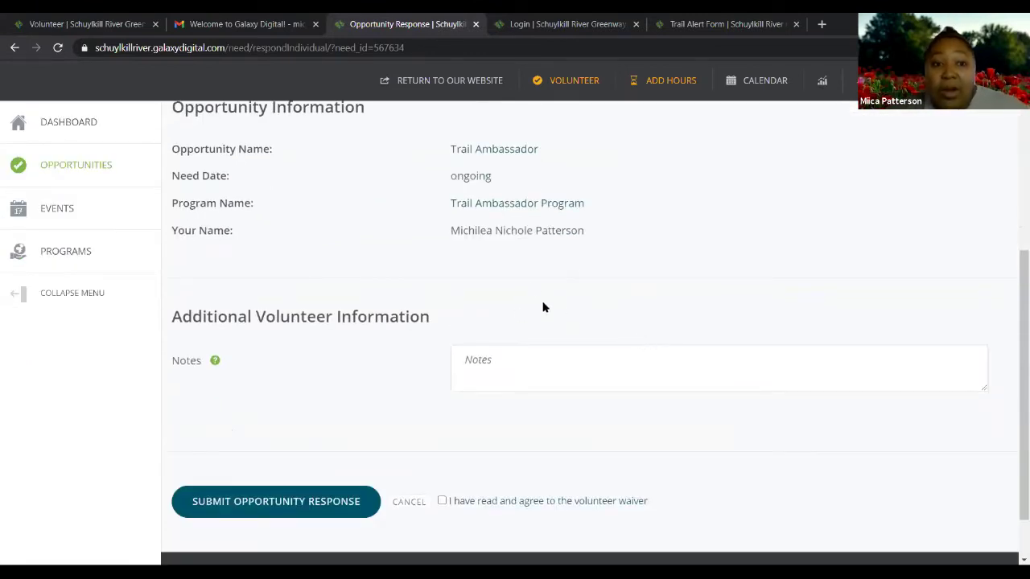
pyautogui.scroll(3, 377, 421)
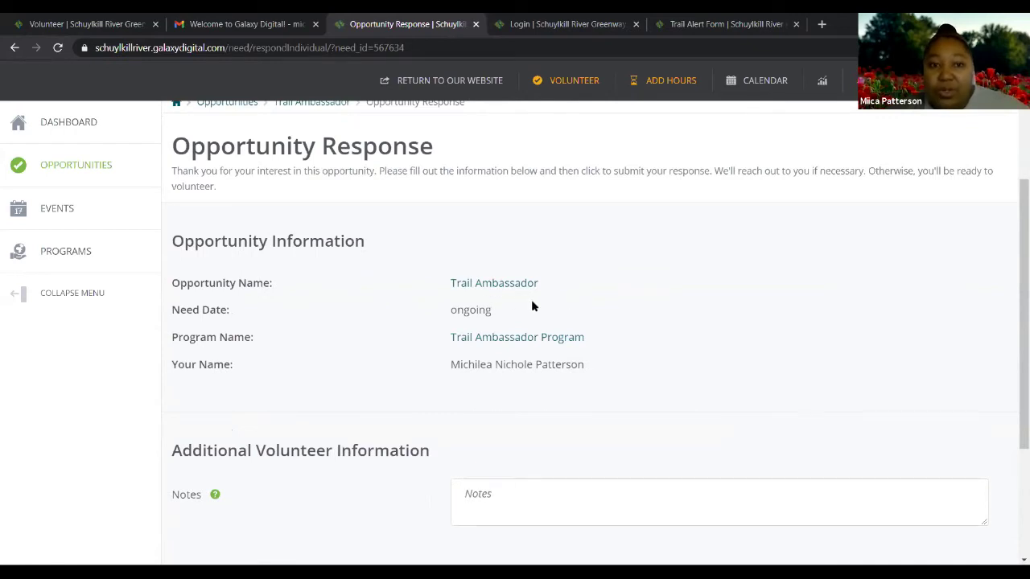
pyautogui.scroll(-4, 531, 306)
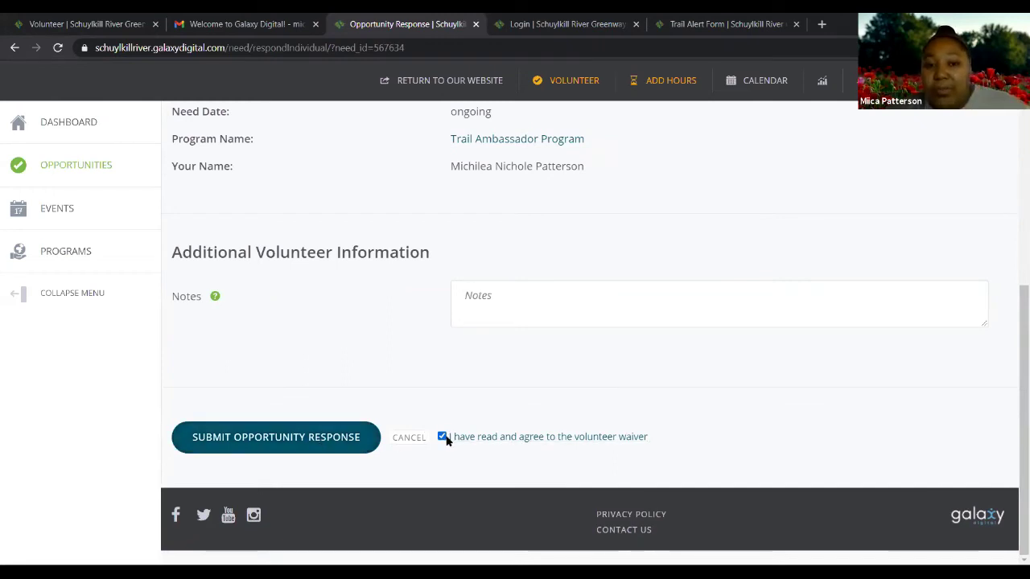
pyautogui.click(300, 443)
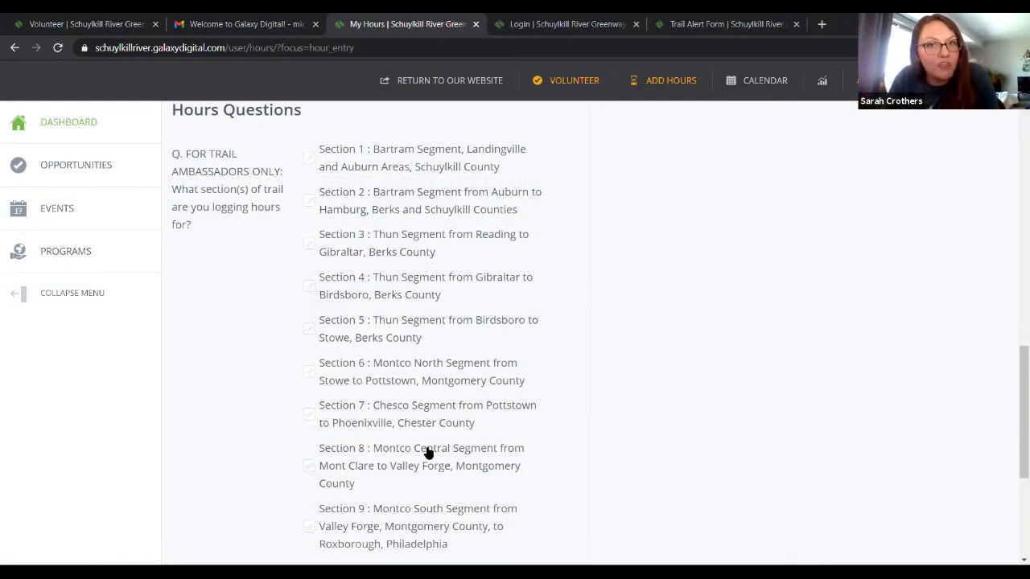
# Scroll back up to the top of the Trail Ambassador page
pyautogui.scroll(2, 433, 457)
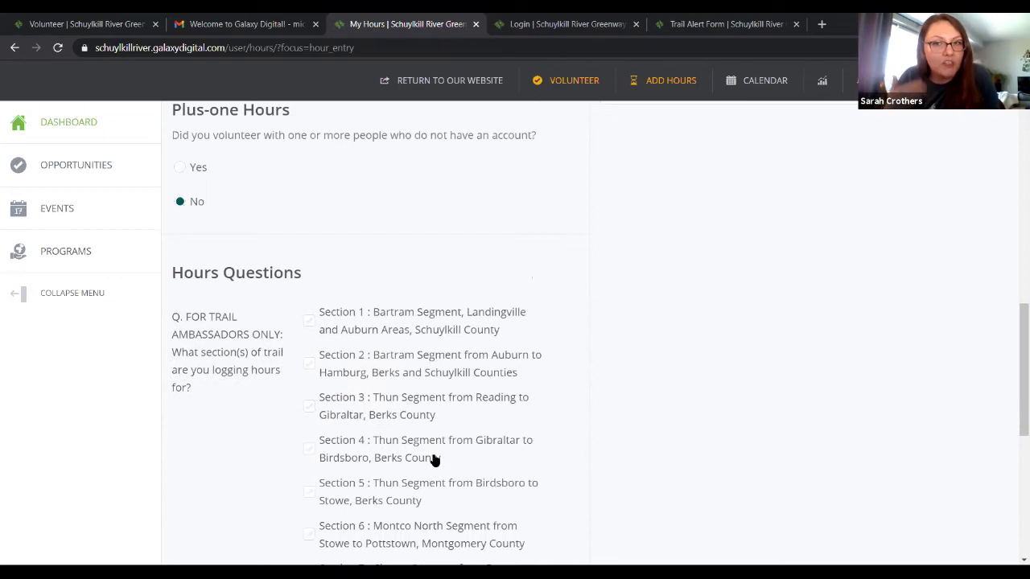
pyautogui.scroll(5, 433, 459)
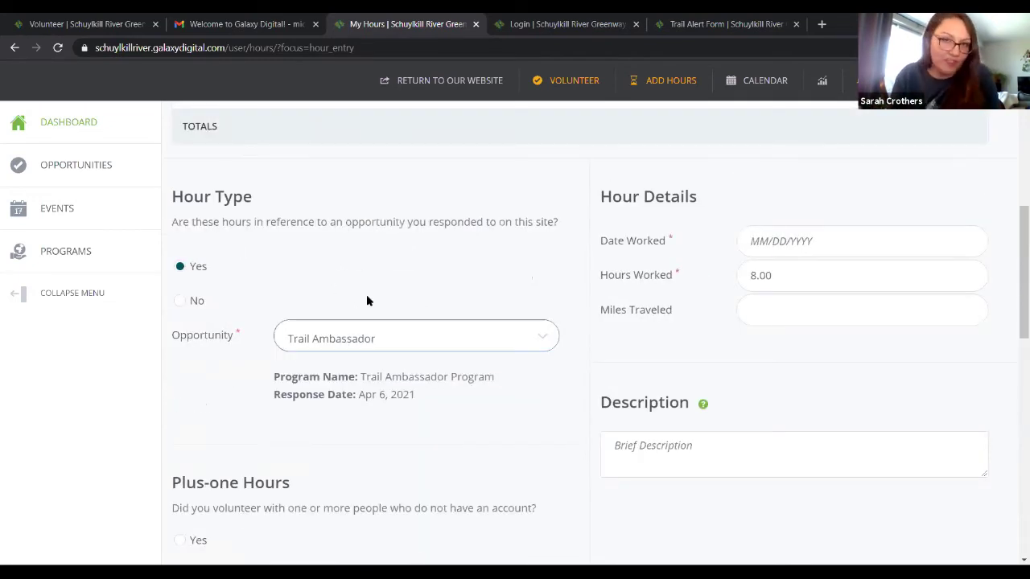
pyautogui.click(80, 169)
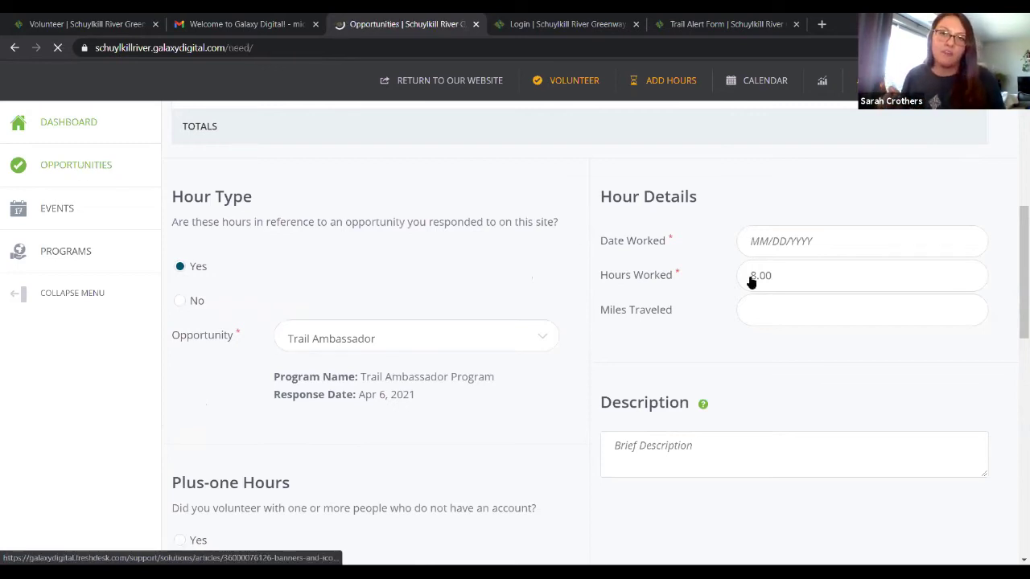
pyautogui.scroll(-3, 939, 398)
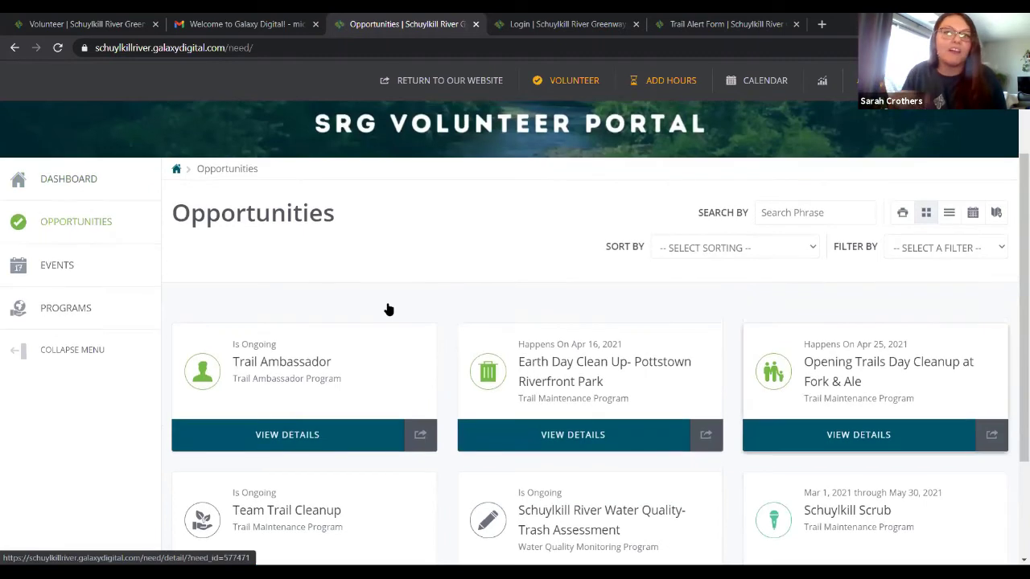
pyautogui.scroll(-1, 277, 296)
pyautogui.click(278, 297)
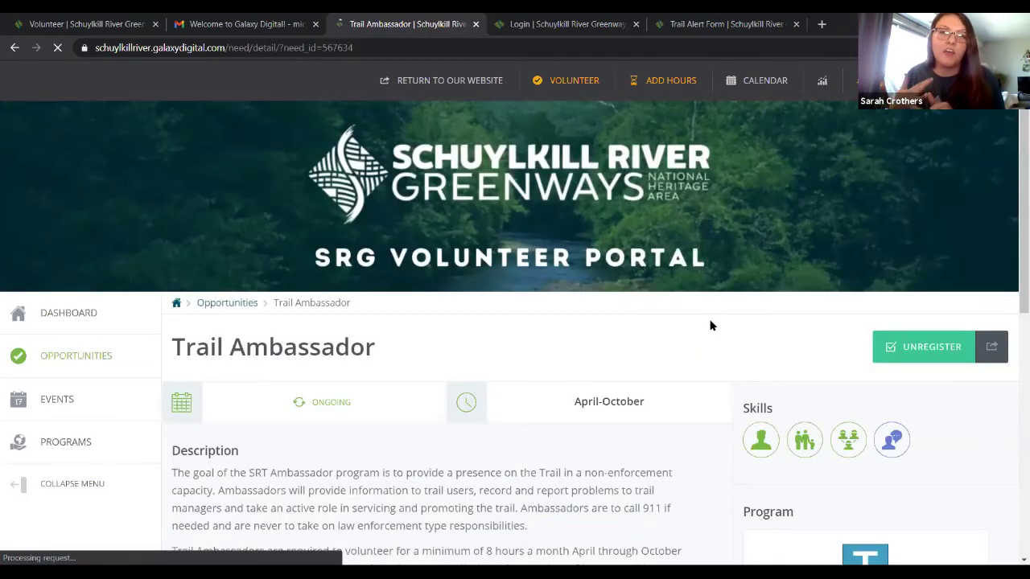
pyautogui.scroll(-1, 713, 322)
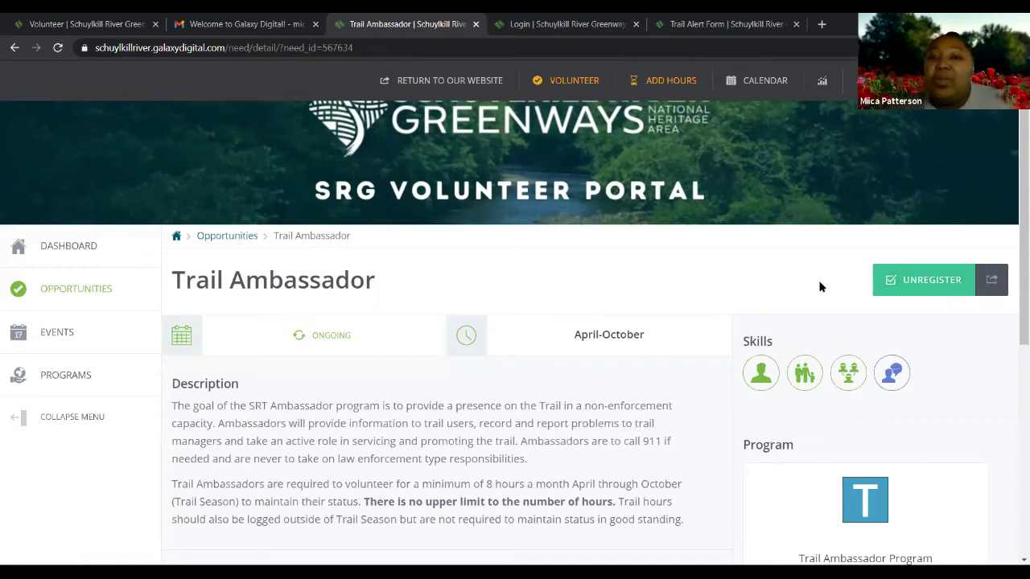
pyautogui.scroll(-3, 698, 347)
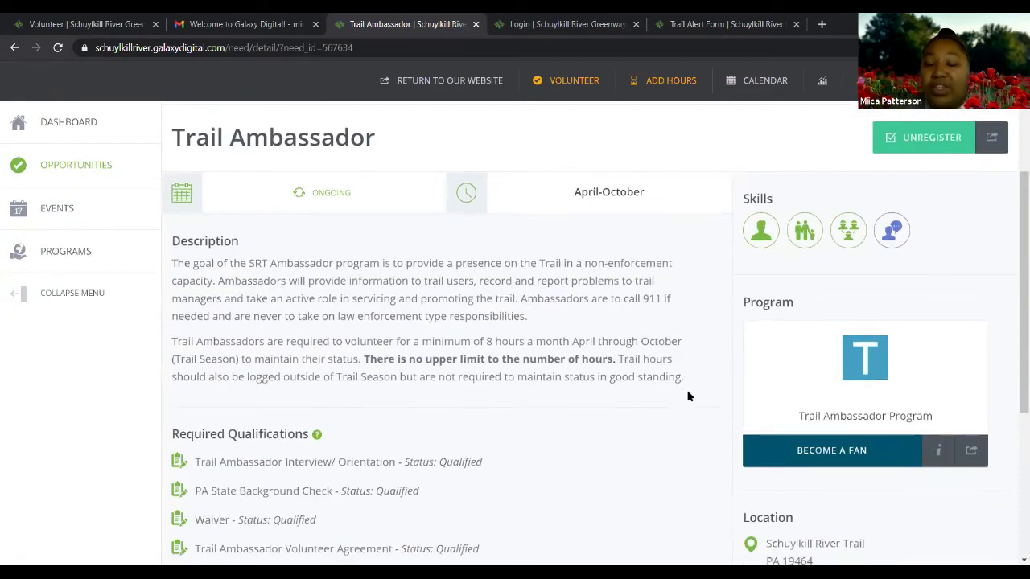
pyautogui.scroll(3, 688, 391)
pyautogui.scroll(1, 709, 375)
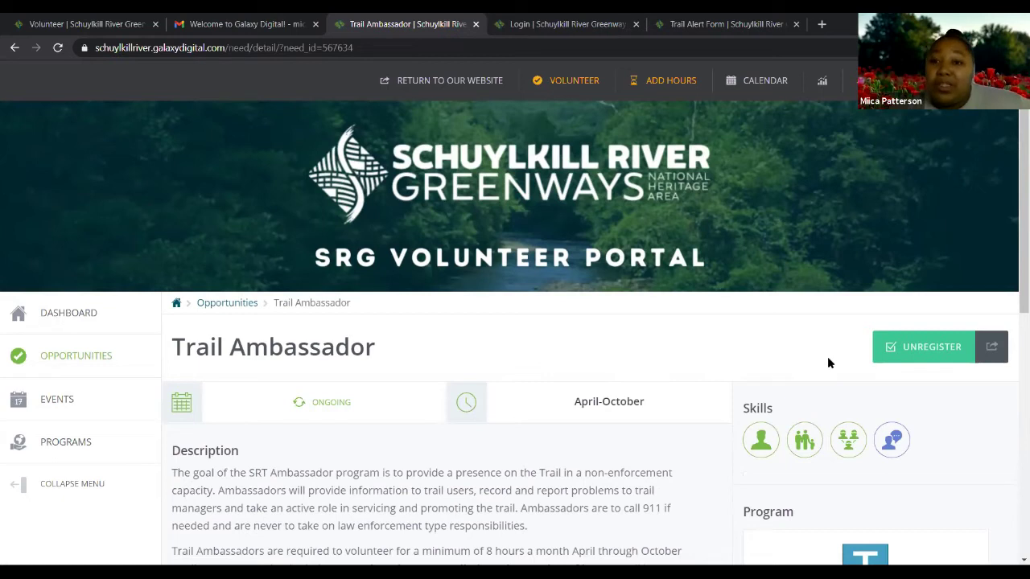
# Open the My Hours page from ADD HOURS in the top navigation bar
pyautogui.click(660, 88)
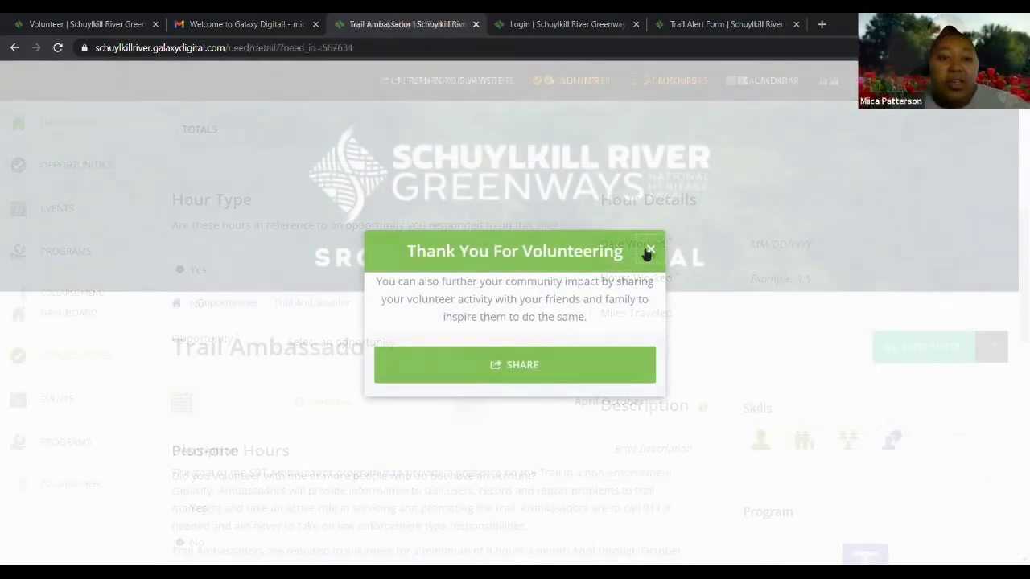
# Close the Thank You For Volunteering popup and scroll down the Trail Ambassador page
pyautogui.click(648, 253)
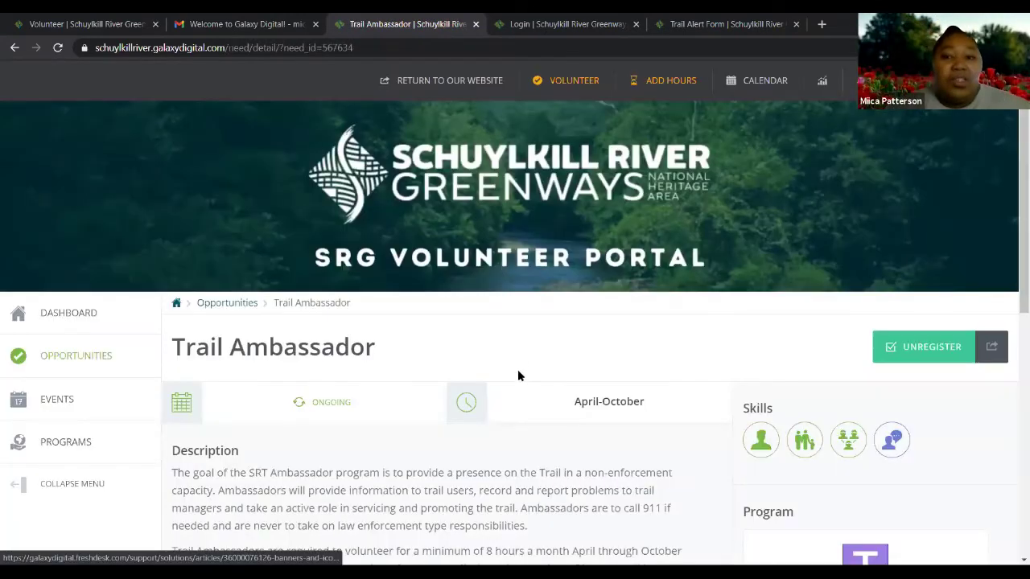
pyautogui.scroll(-2, 552, 362)
pyautogui.scroll(-1, 552, 362)
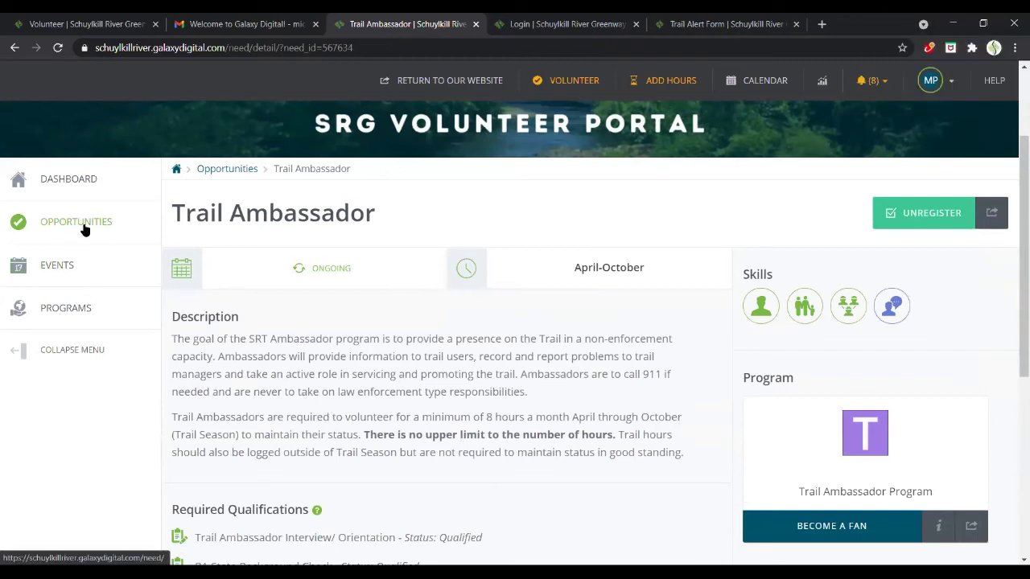
# Open Opportunities from the sidebar and browse the listed volunteer opportunities
pyautogui.click(138, 236)
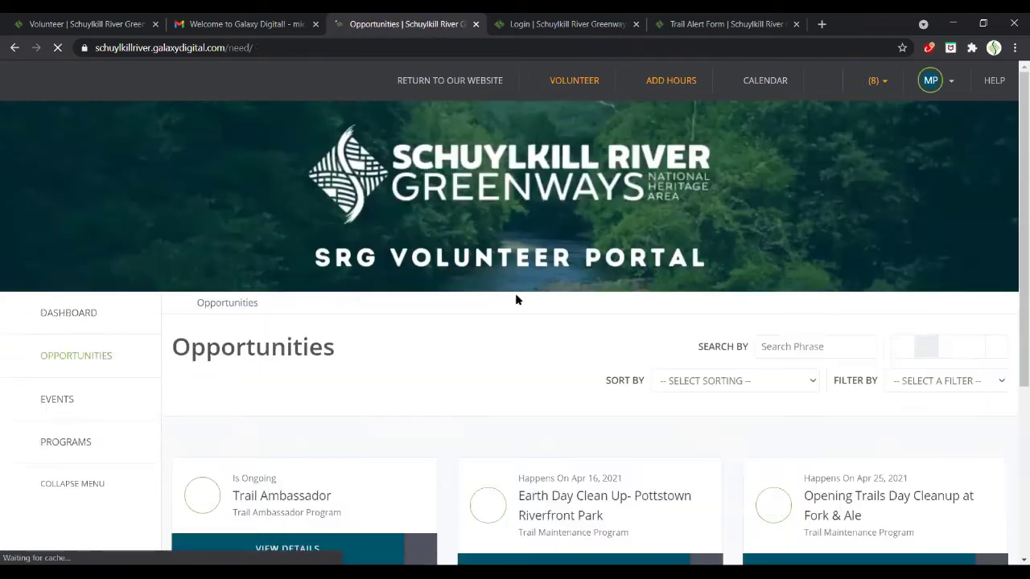
pyautogui.scroll(-2, 556, 301)
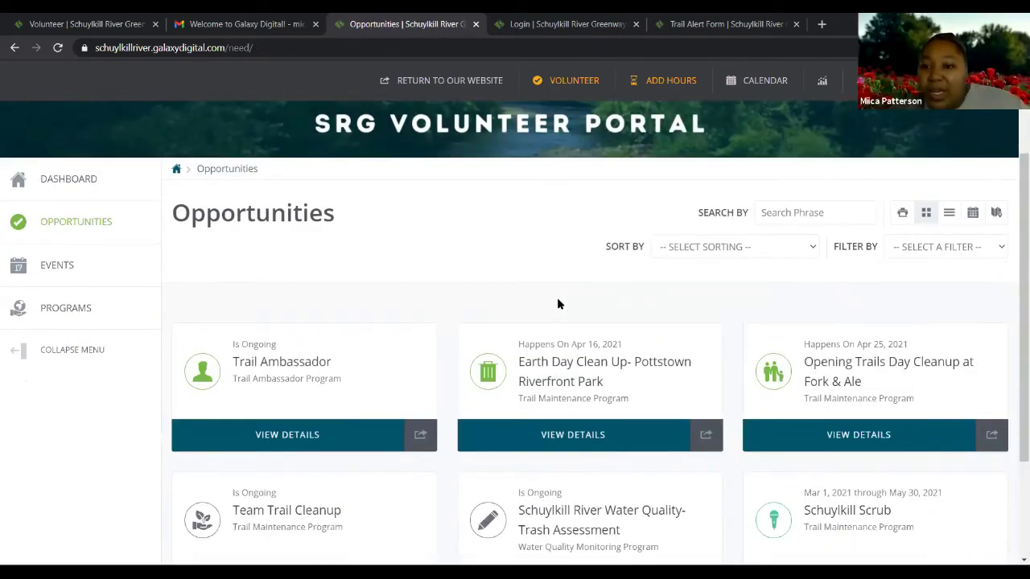
pyautogui.scroll(-2, 560, 304)
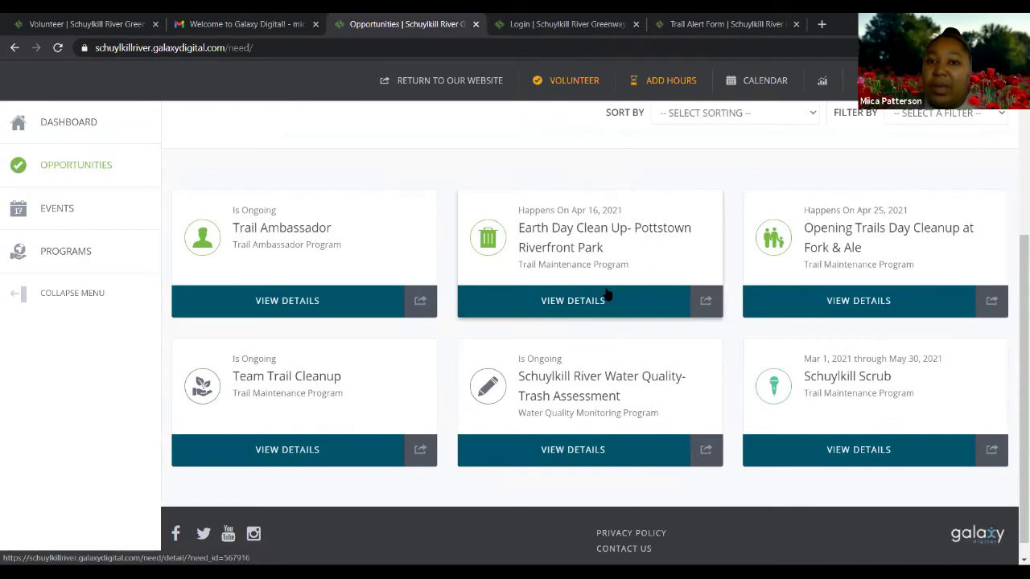
pyautogui.scroll(2, 810, 266)
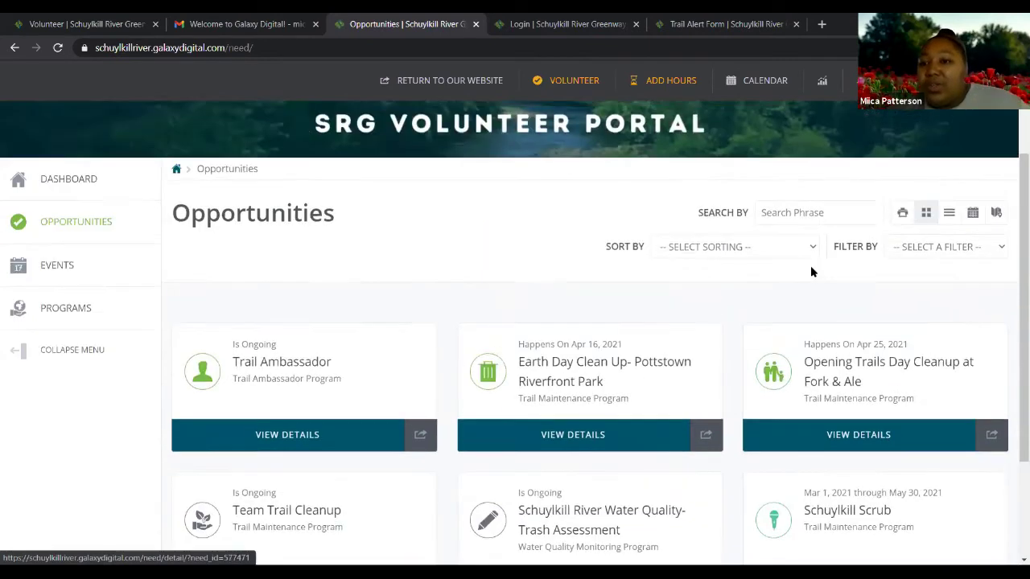
pyautogui.scroll(-1, 817, 282)
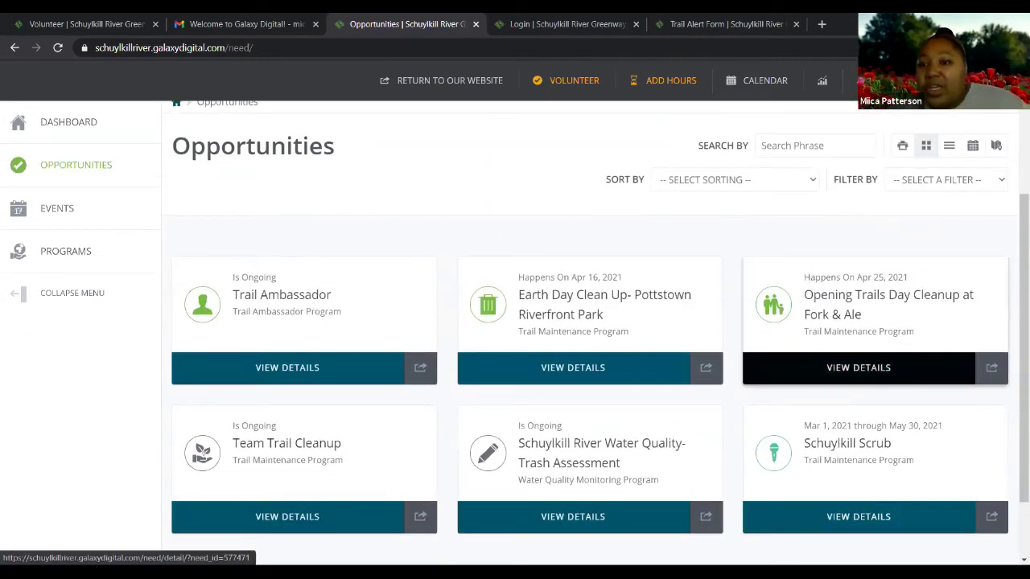
# Review the Opening Trails Day Cleanup at Fork & Ale details and sign up individually
pyautogui.click(853, 303)
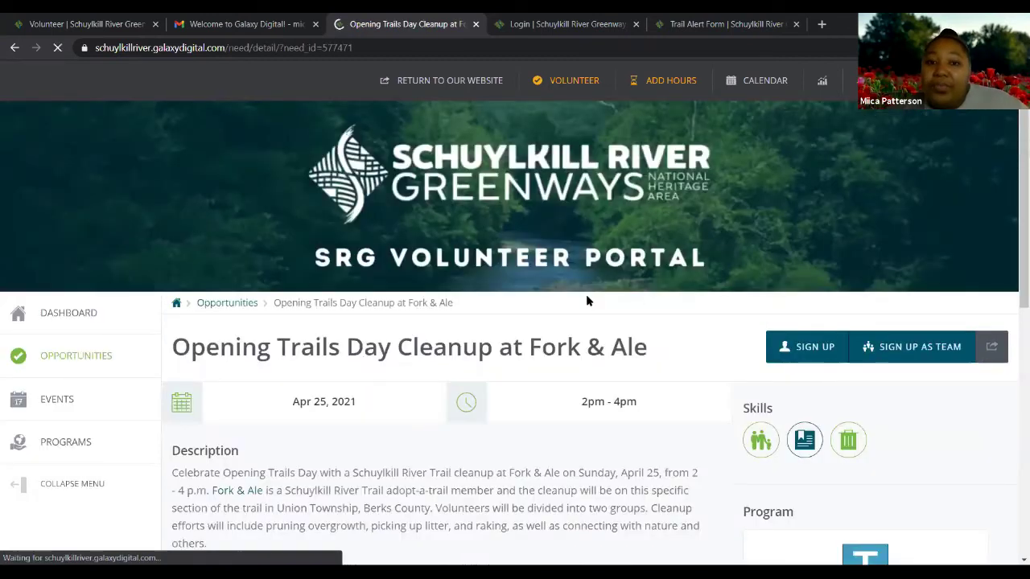
pyautogui.scroll(-3, 586, 306)
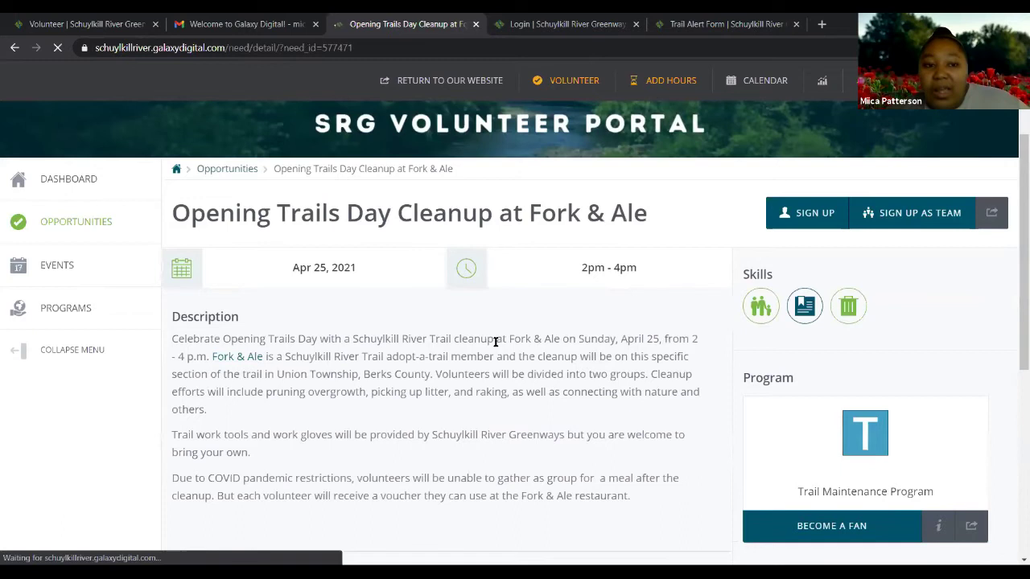
pyautogui.scroll(-2, 491, 341)
pyautogui.scroll(-4, 492, 342)
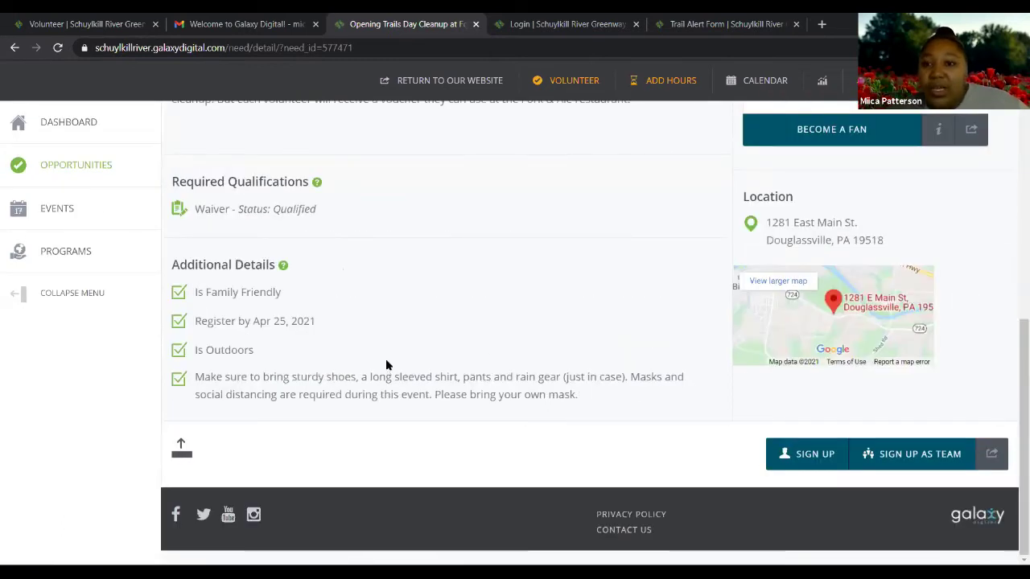
pyautogui.scroll(3, 386, 363)
pyautogui.scroll(4, 798, 299)
pyautogui.click(771, 285)
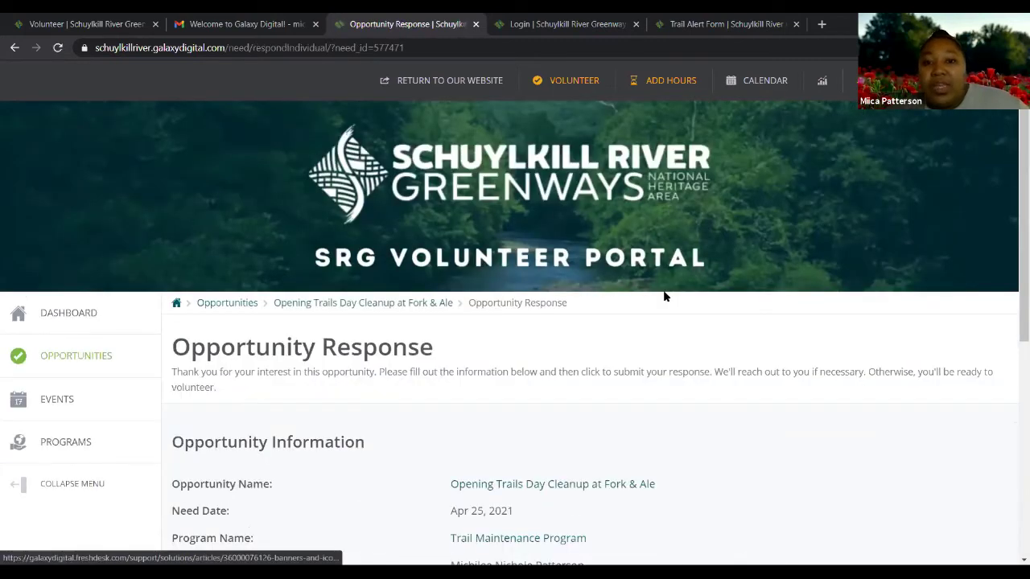
# Agree to the volunteer waiver, submit the Fork & Ale cleanup response, and close the thank-you popup
pyautogui.scroll(-5, 665, 296)
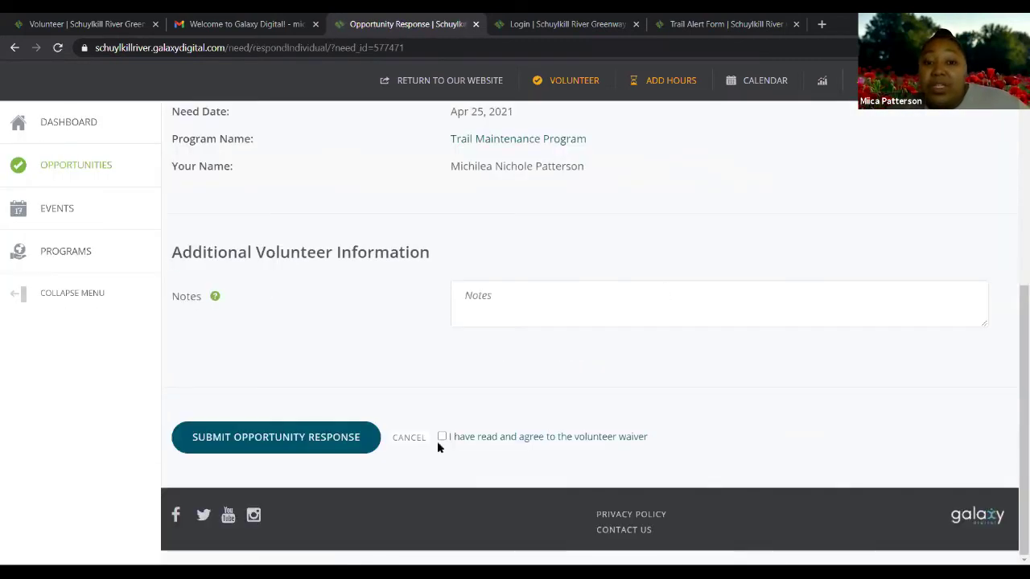
pyautogui.click(521, 437)
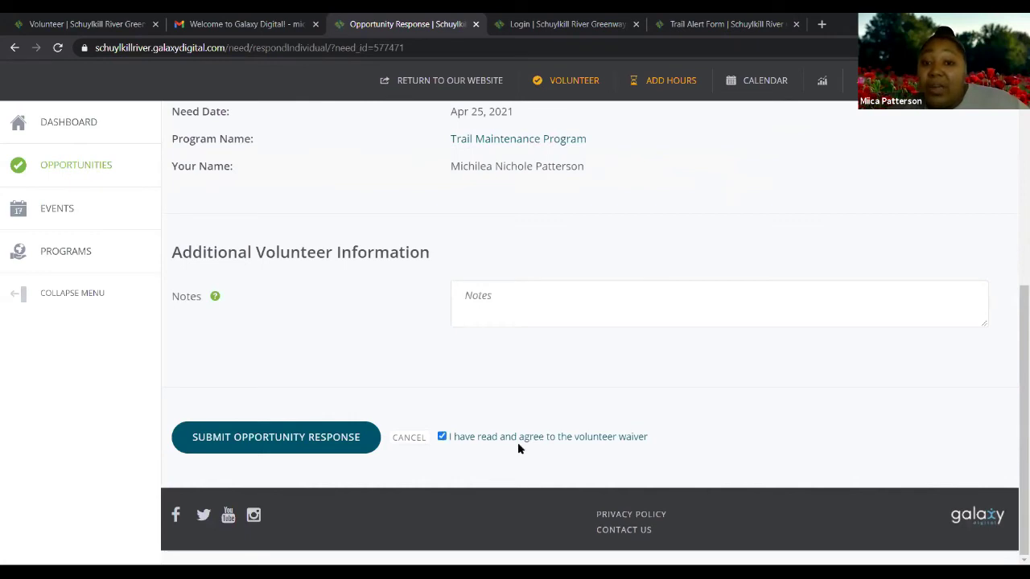
pyautogui.click(284, 442)
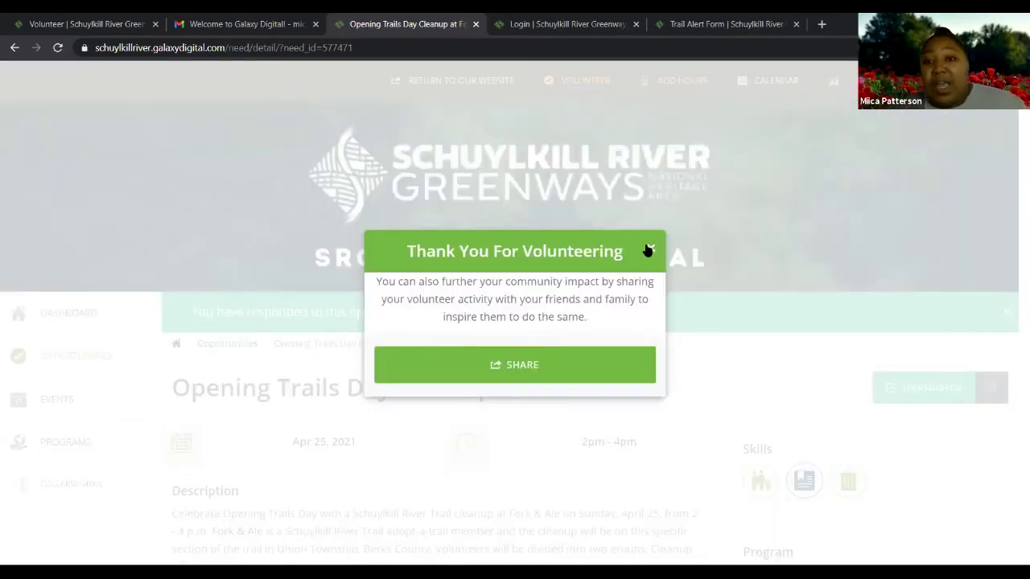
pyautogui.click(651, 249)
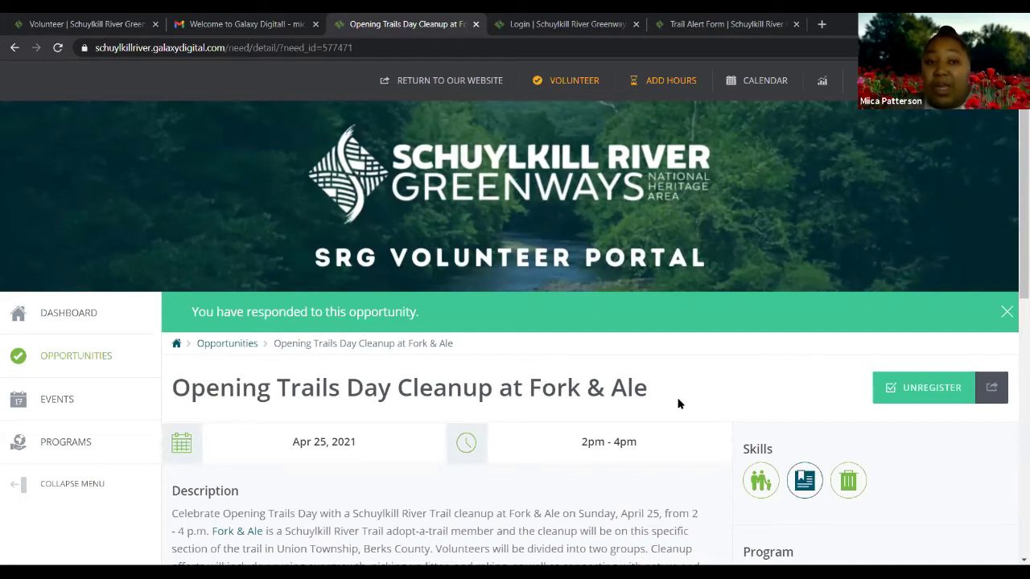
pyautogui.scroll(-2, 556, 376)
pyautogui.scroll(1, 515, 382)
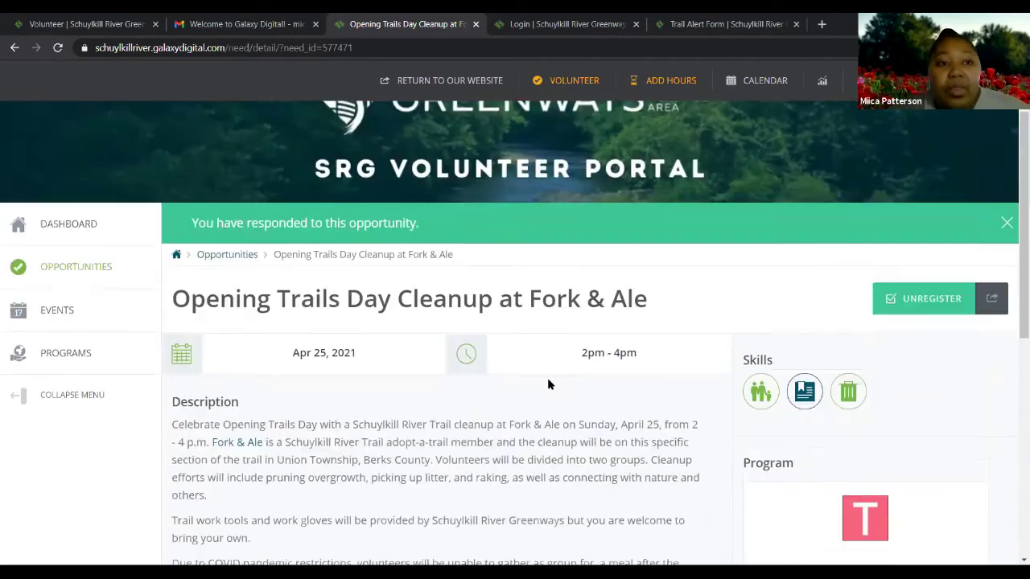
pyautogui.scroll(1, 475, 393)
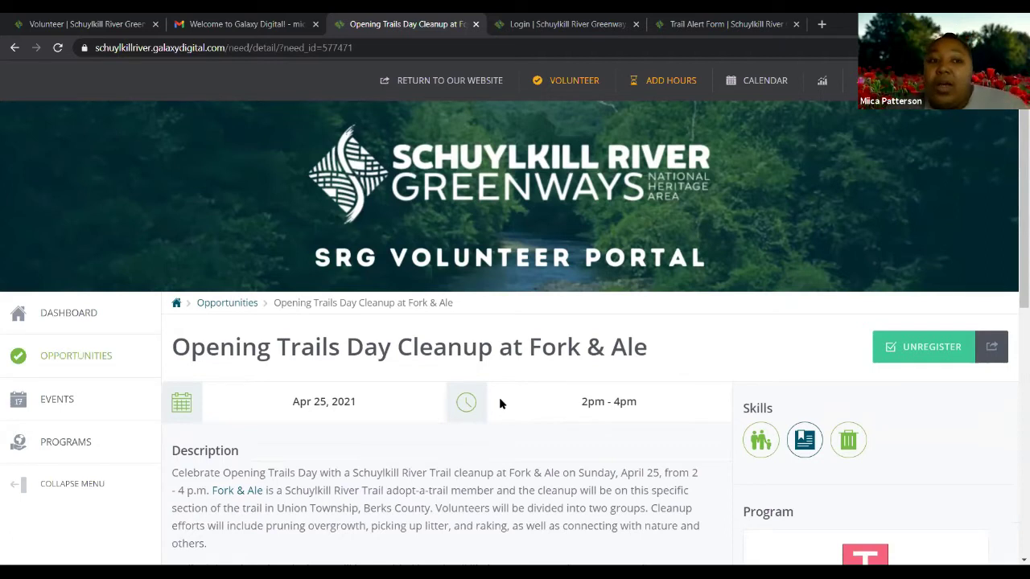
pyautogui.scroll(-2, 517, 389)
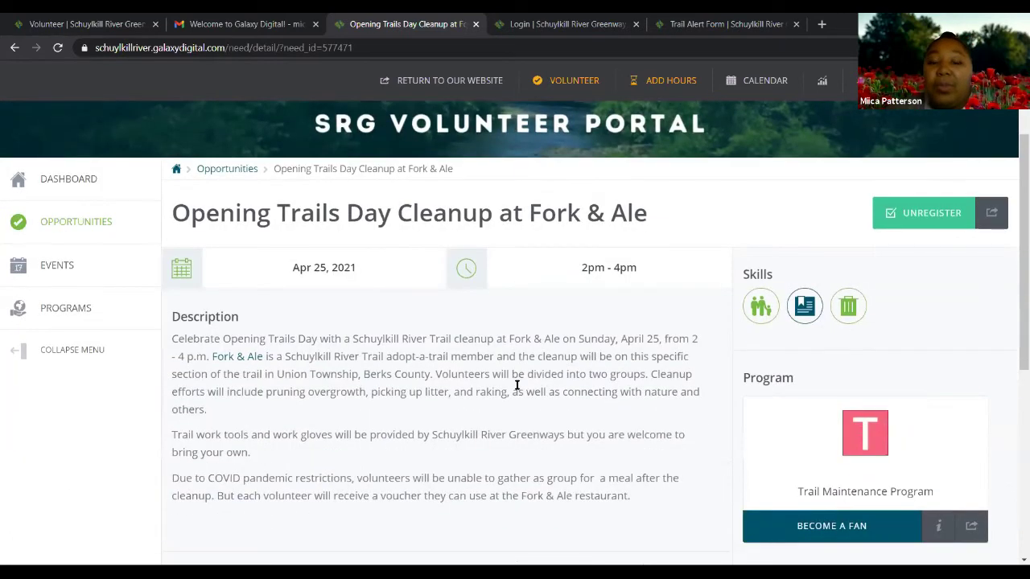
pyautogui.scroll(2, 516, 386)
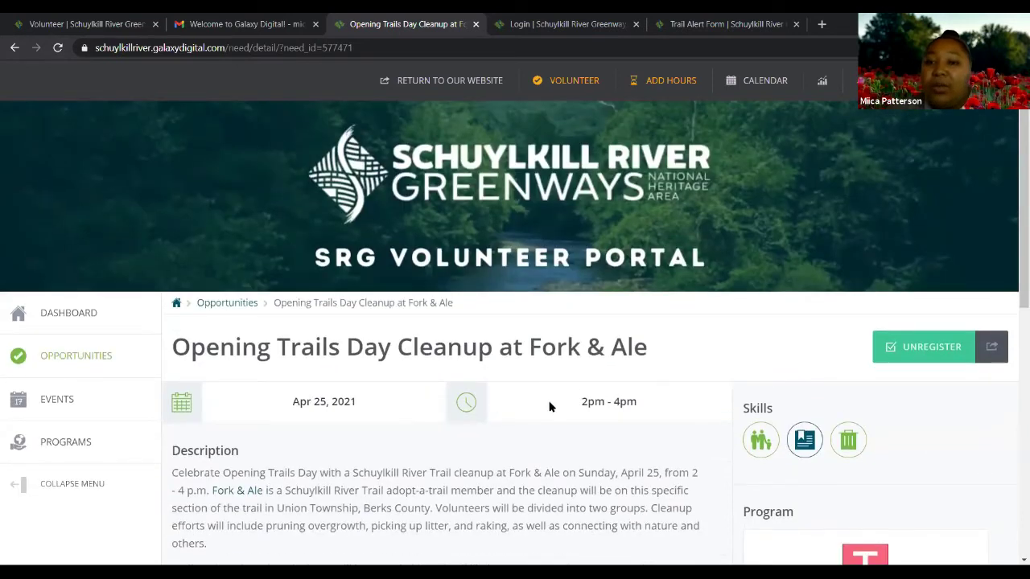
pyautogui.scroll(-7, 550, 407)
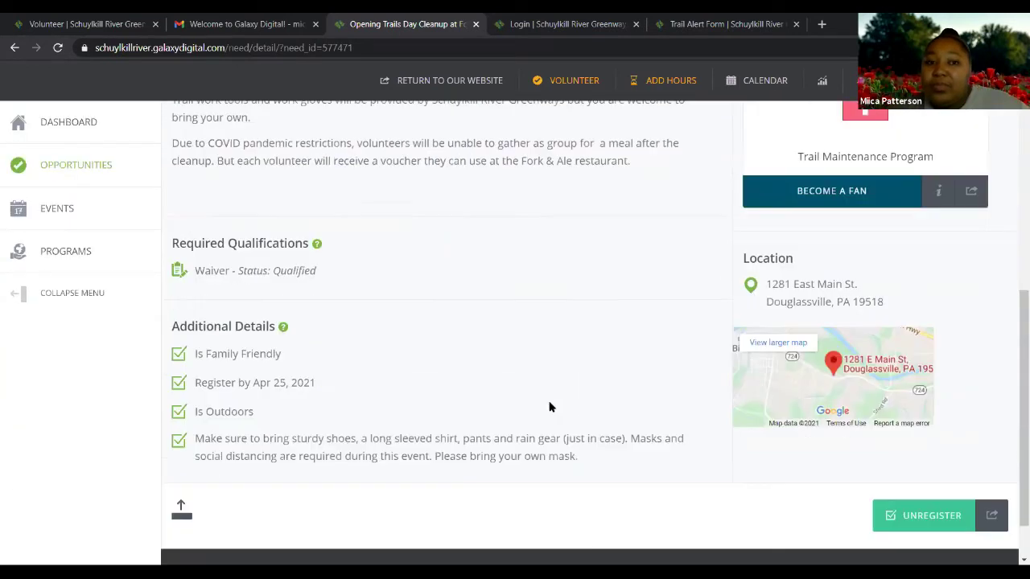
pyautogui.scroll(8, 550, 405)
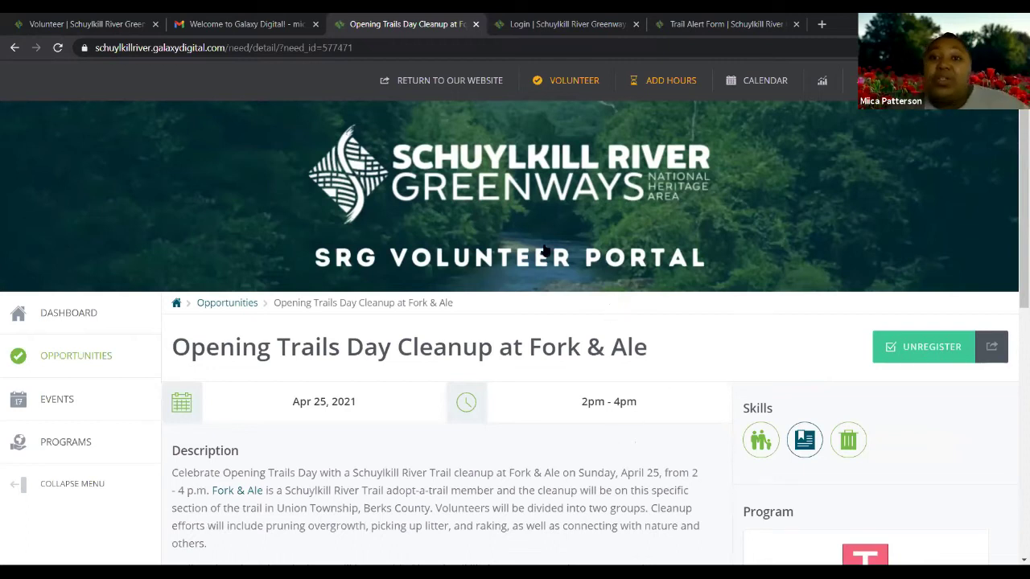
# Start a new hours entry with Trail Ambassador chosen as the opportunity
pyautogui.click(661, 87)
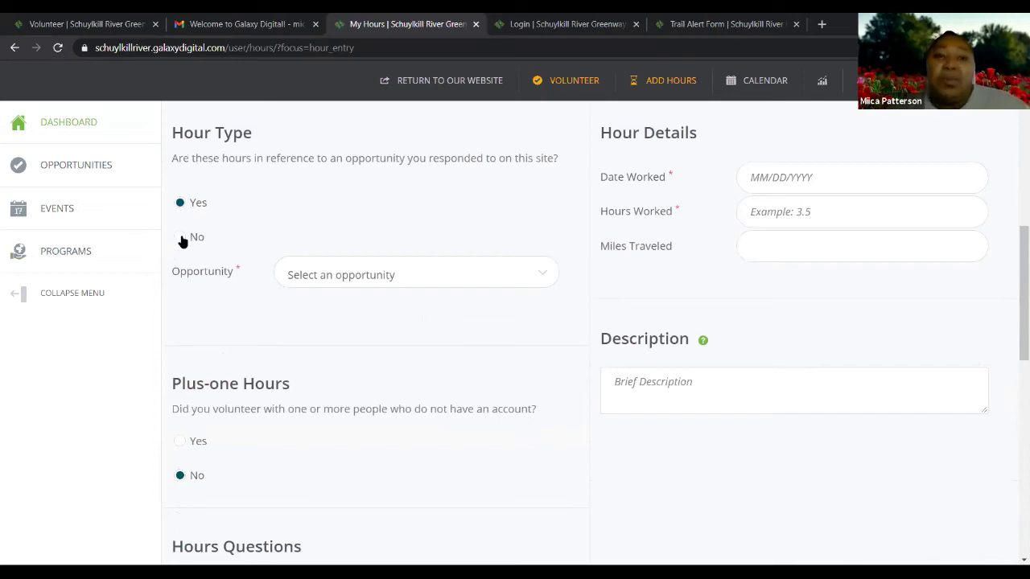
pyautogui.click(542, 276)
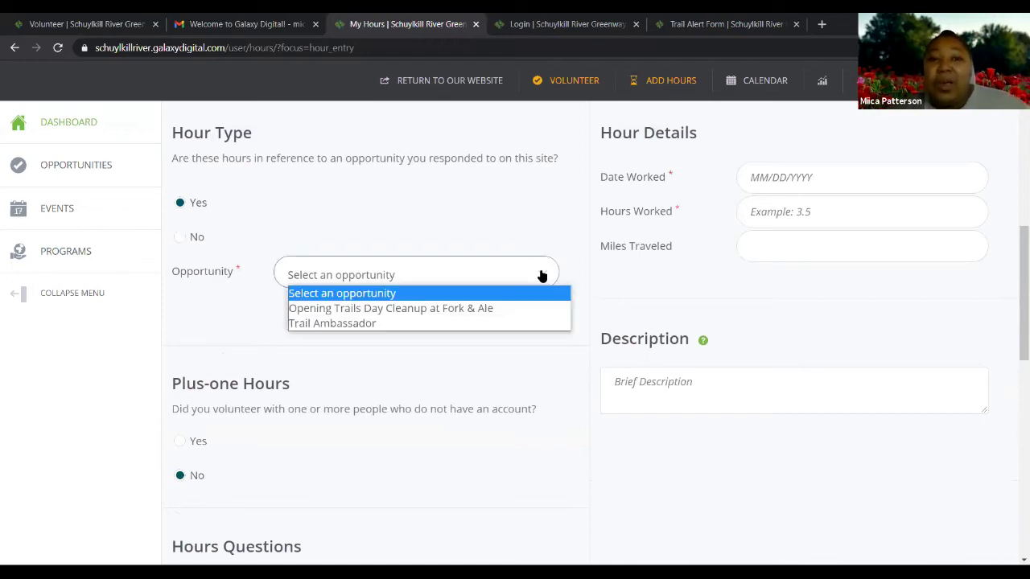
pyautogui.click(349, 324)
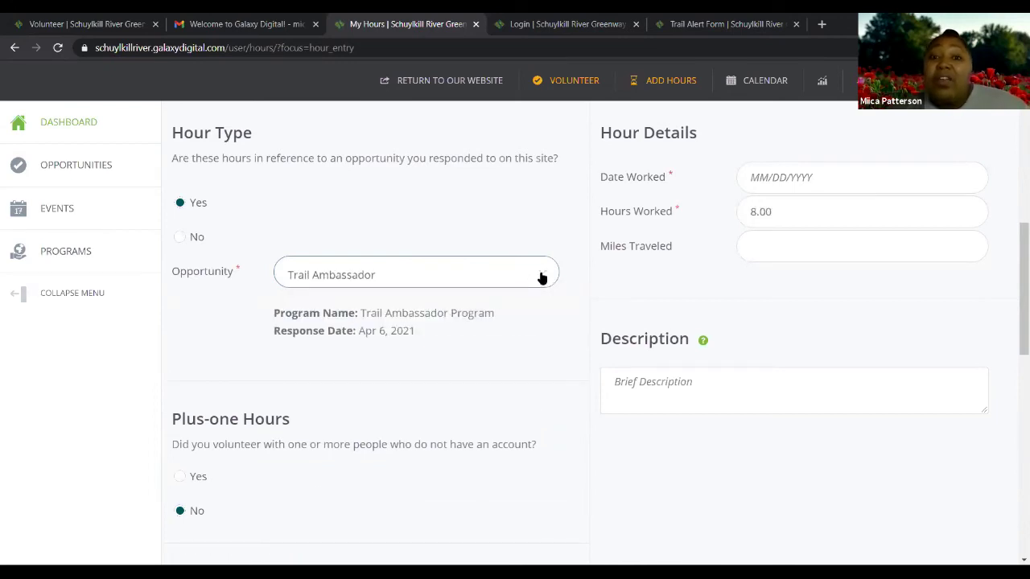
pyautogui.click(542, 278)
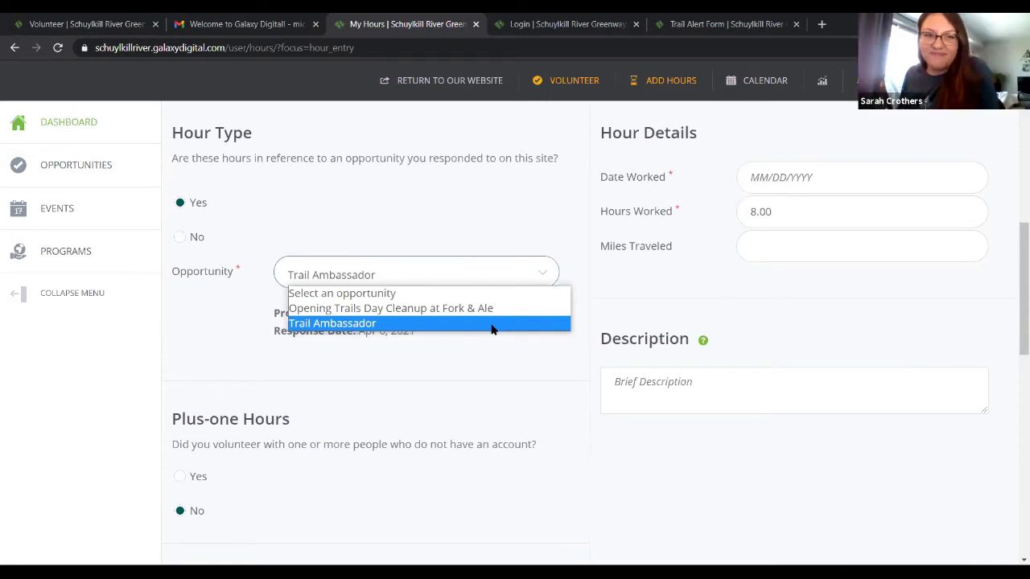
# Keep Trail Ambassador selected and review the hour form down to Submit and back up
pyautogui.click(392, 323)
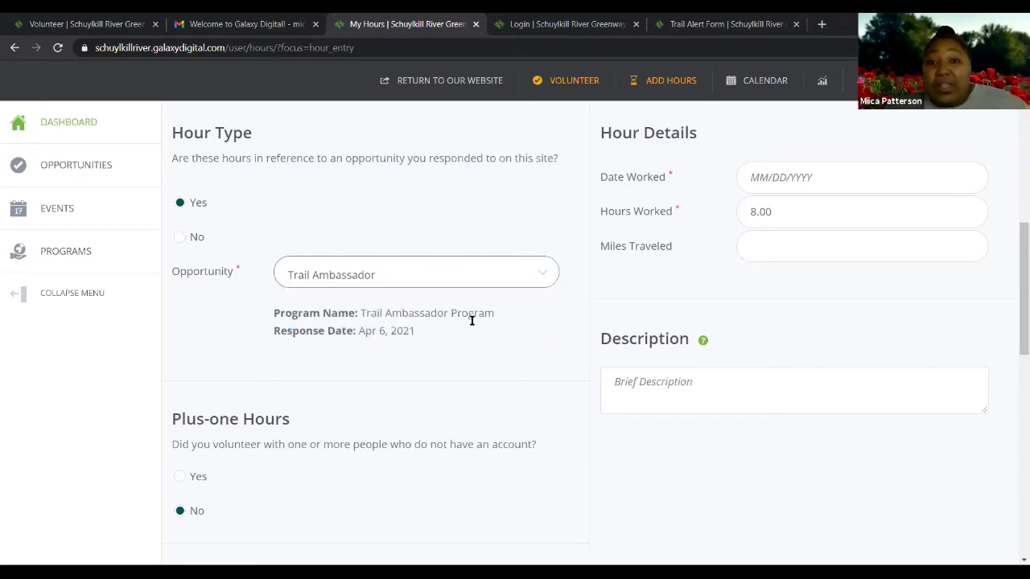
pyautogui.scroll(2, 472, 320)
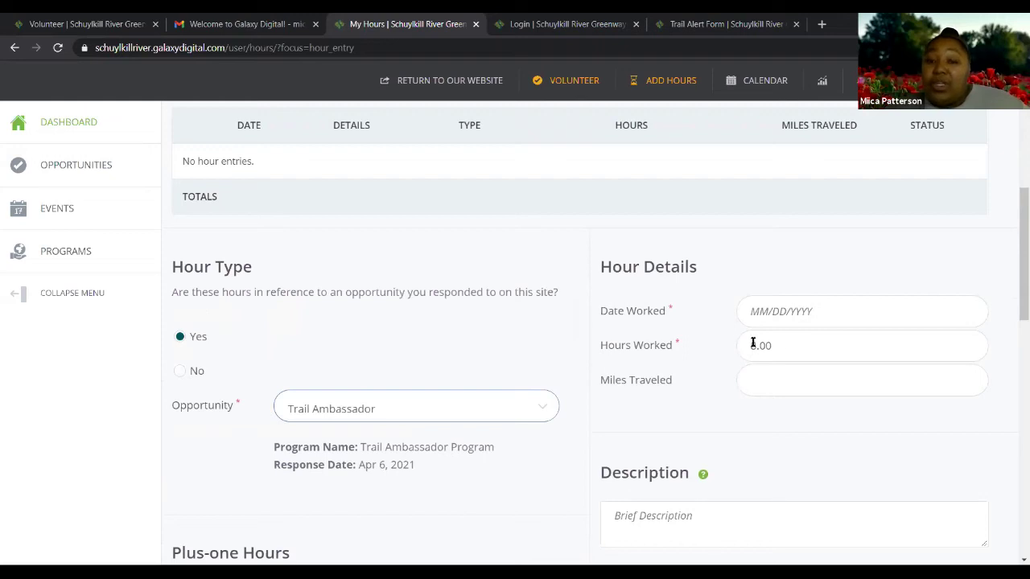
pyautogui.scroll(-1, 650, 384)
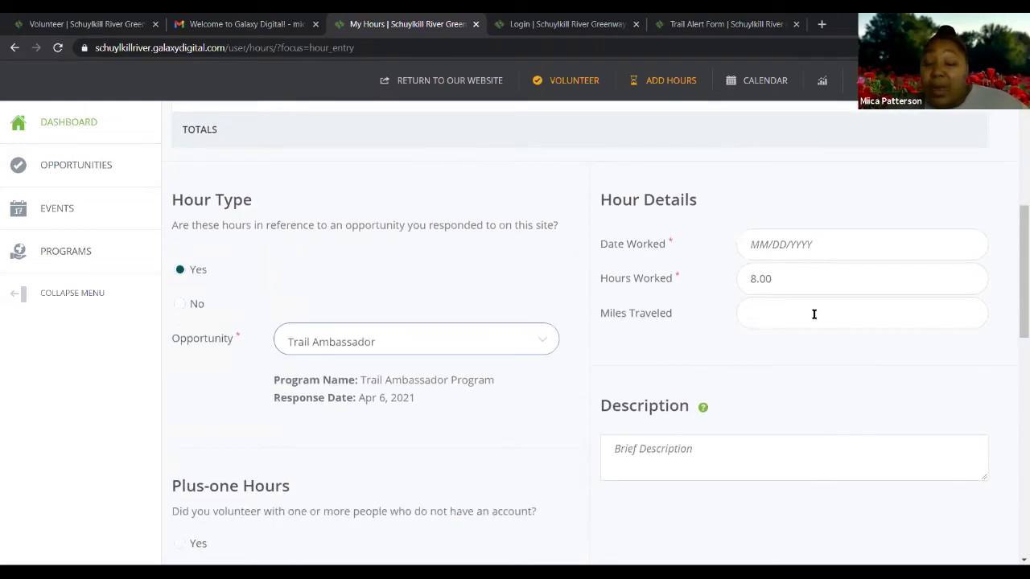
pyautogui.scroll(-2, 800, 324)
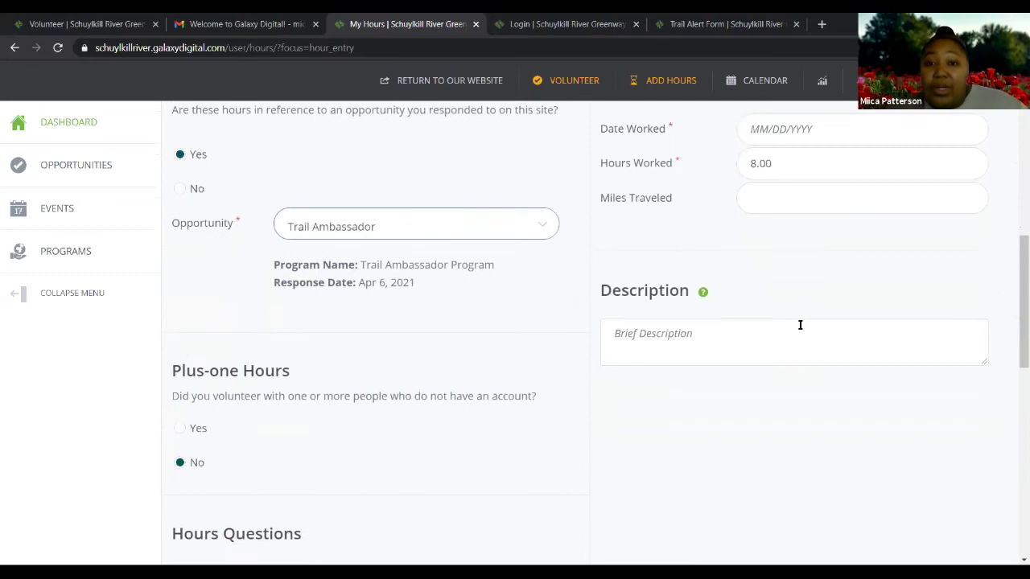
pyautogui.scroll(-2, 757, 333)
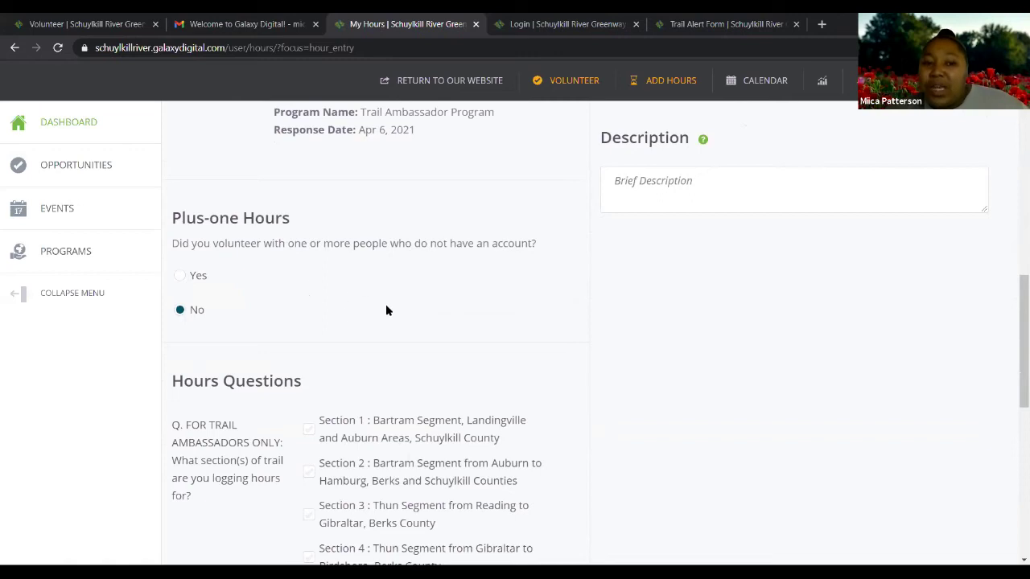
pyautogui.scroll(-2, 385, 304)
pyautogui.scroll(-1, 385, 304)
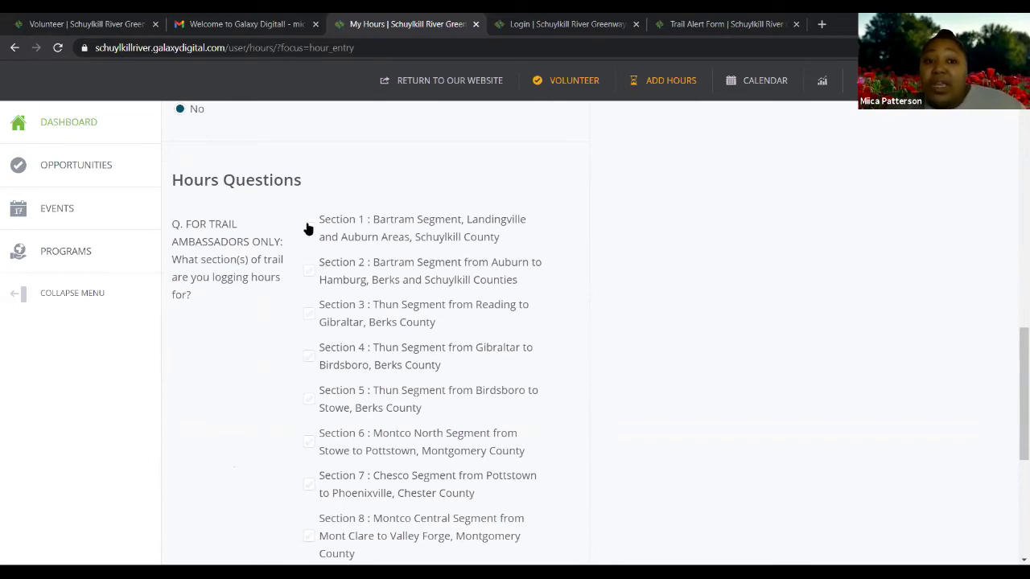
pyautogui.scroll(-5, 322, 290)
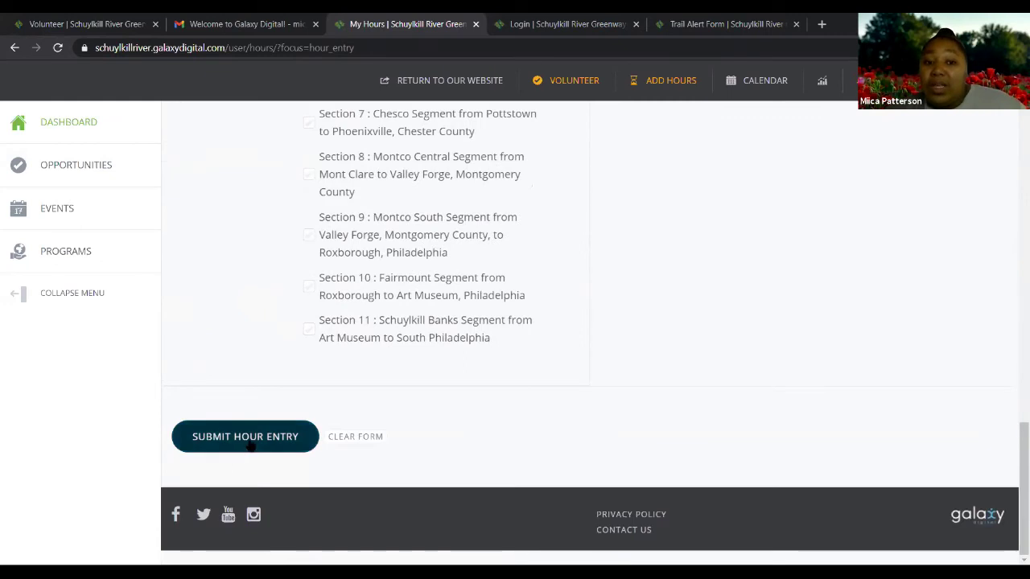
pyautogui.scroll(5, 359, 386)
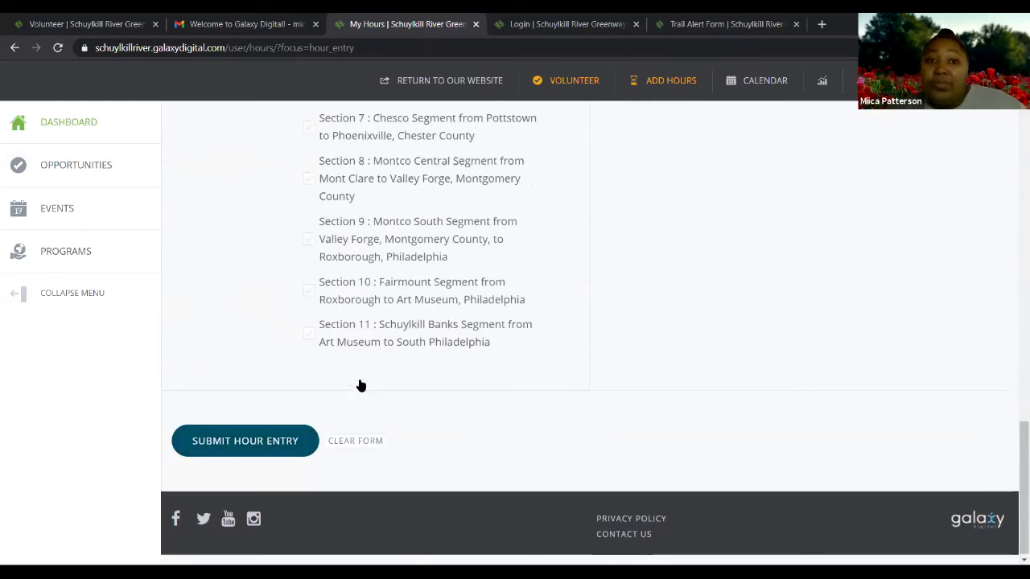
pyautogui.scroll(5, 363, 370)
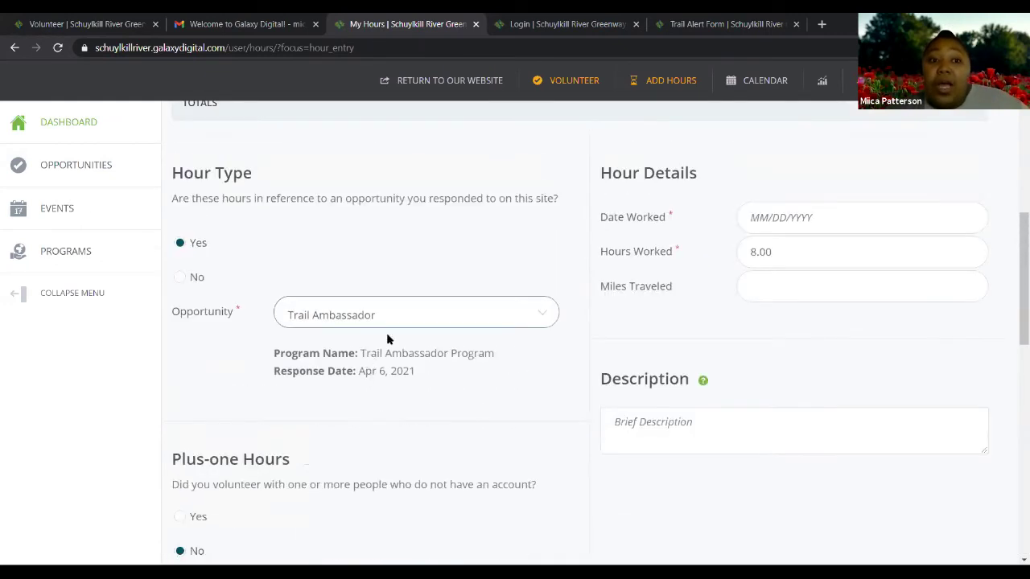
# Log hours against Opening Trails Day Cleanup at Fork & Ale, dated 04/25/2021, for 2.00 hours
pyautogui.click(549, 319)
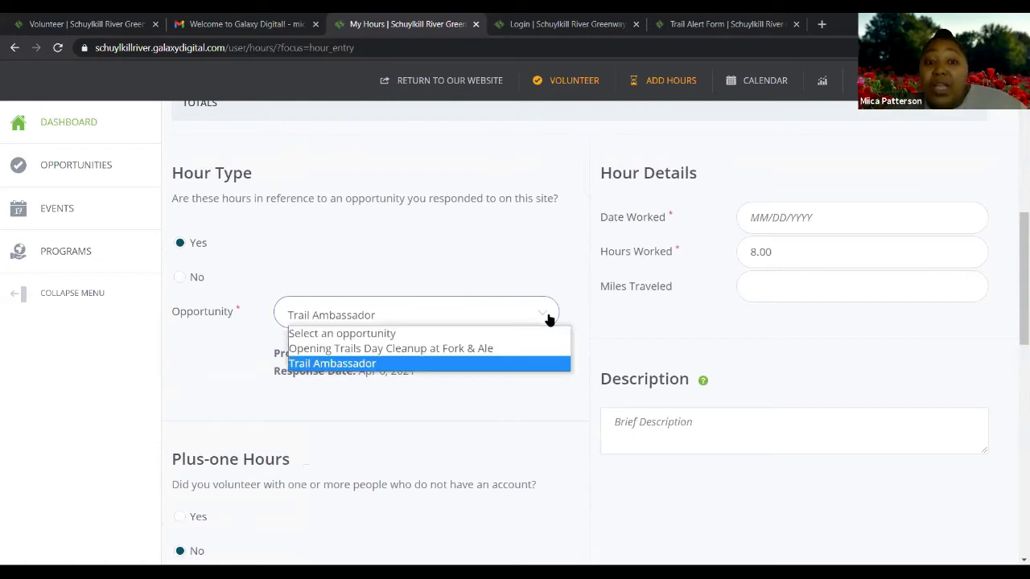
pyautogui.click(463, 351)
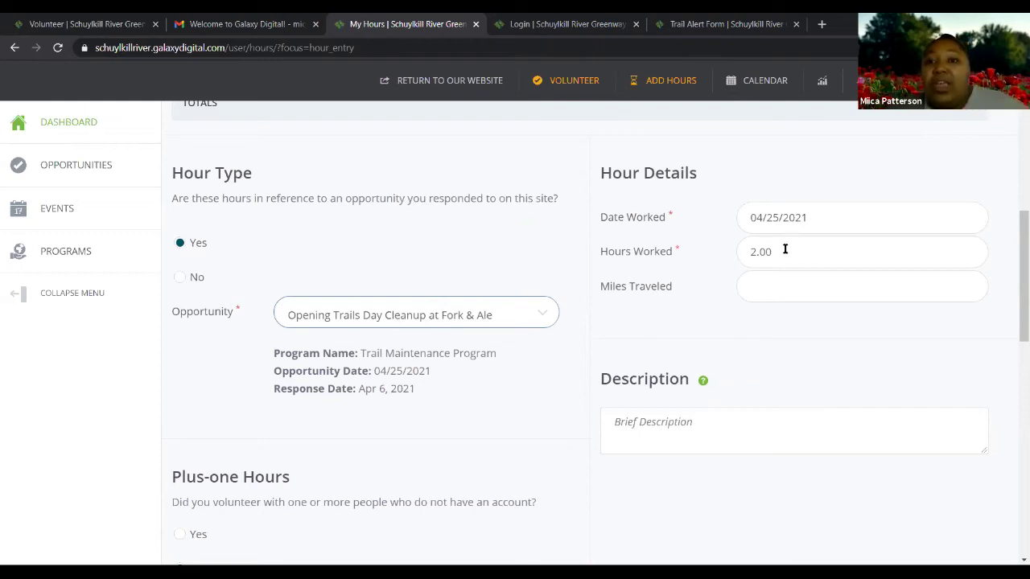
pyautogui.scroll(-3, 529, 321)
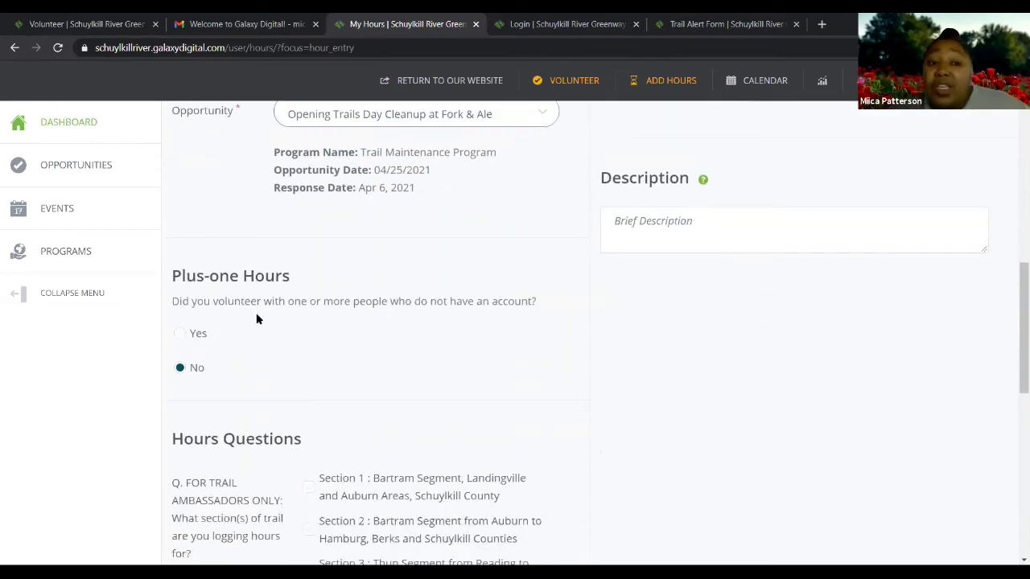
# Answer Yes to Plus-one Hours and review the trail Sections 1–11 Hours Questions
pyautogui.click(180, 334)
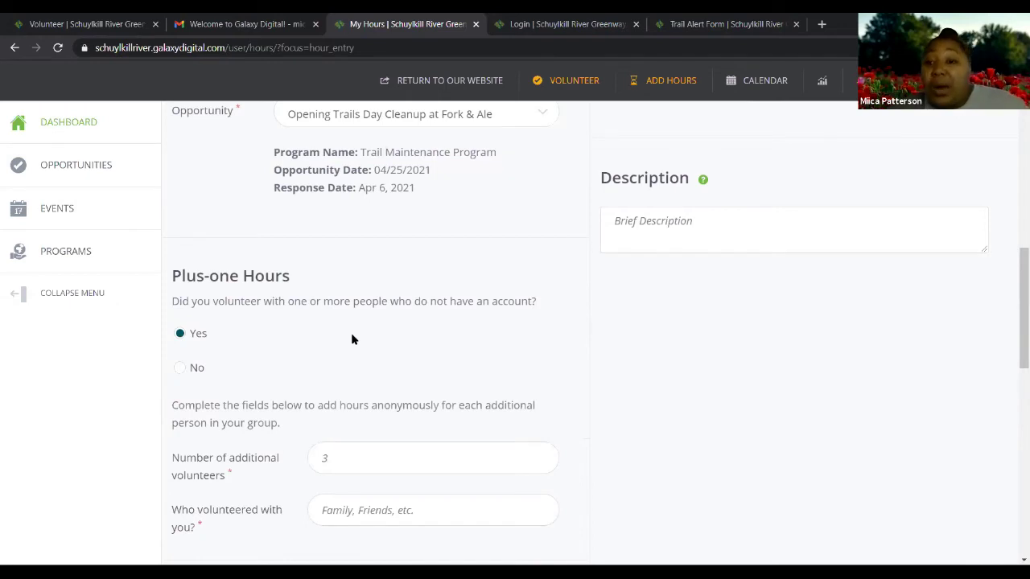
pyautogui.scroll(1, 387, 330)
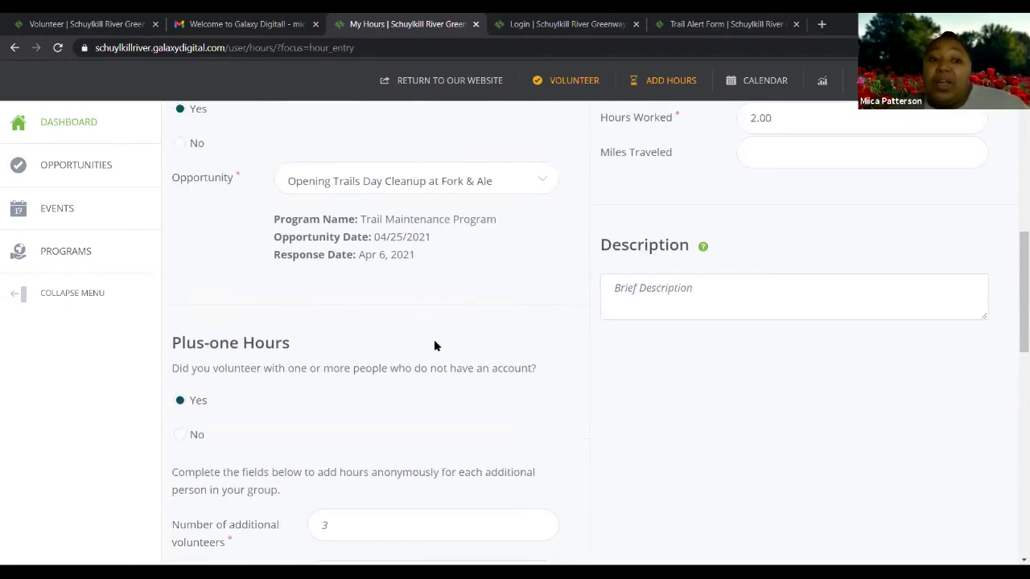
pyautogui.scroll(-1, 367, 314)
pyautogui.scroll(-1, 366, 313)
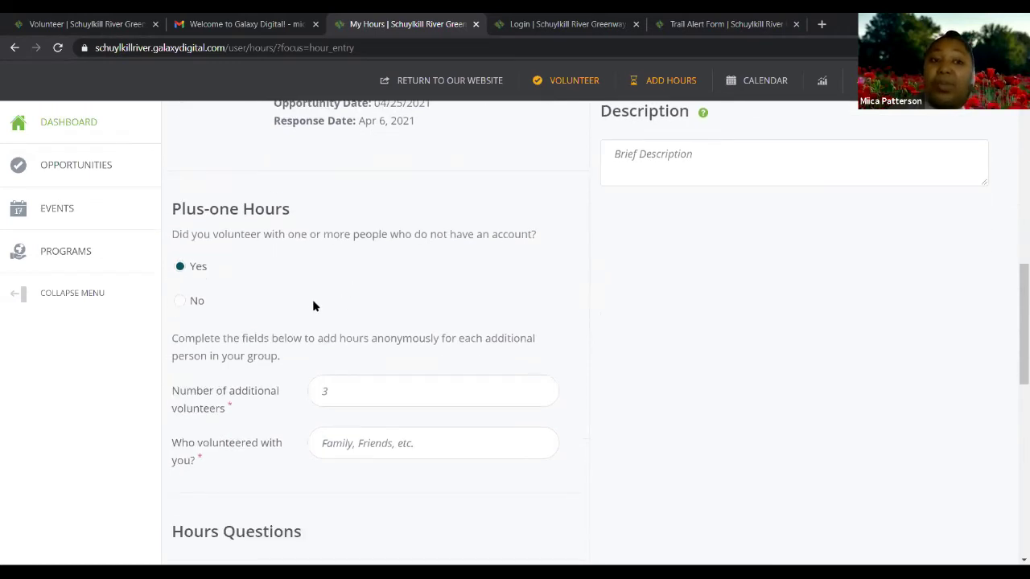
pyautogui.scroll(-1, 332, 310)
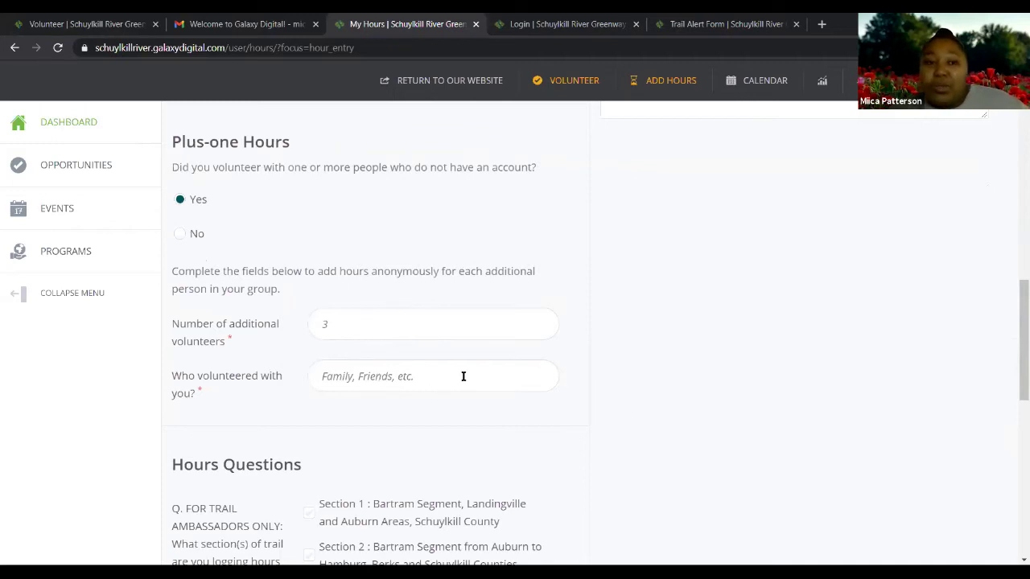
pyautogui.scroll(-3, 462, 376)
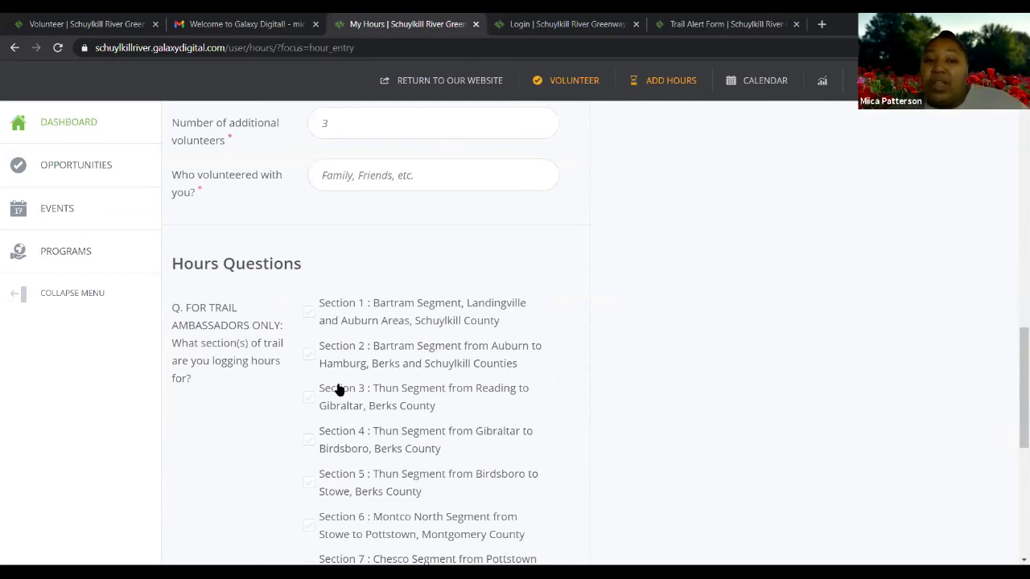
pyautogui.scroll(-6, 656, 322)
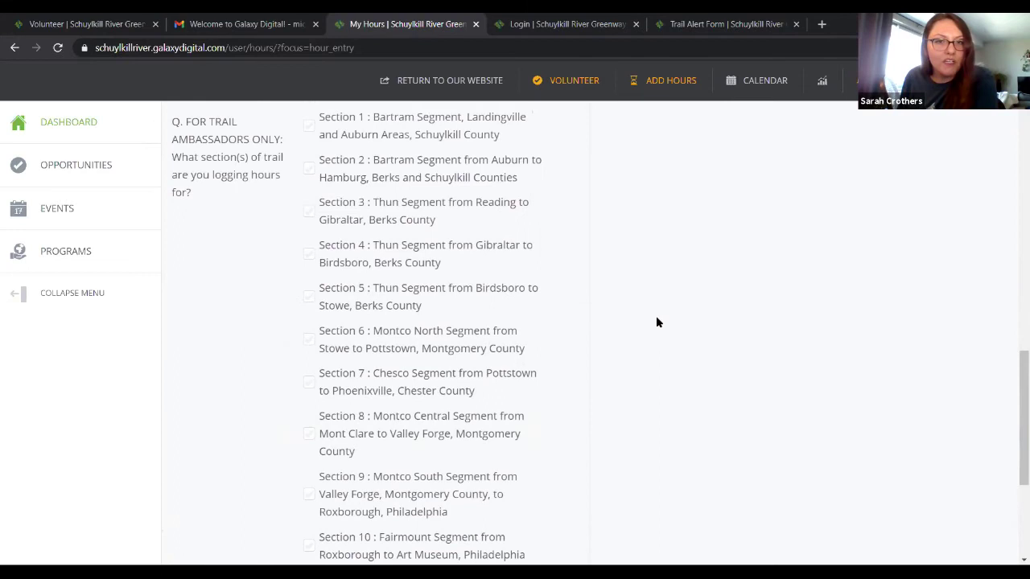
pyautogui.scroll(1, 656, 322)
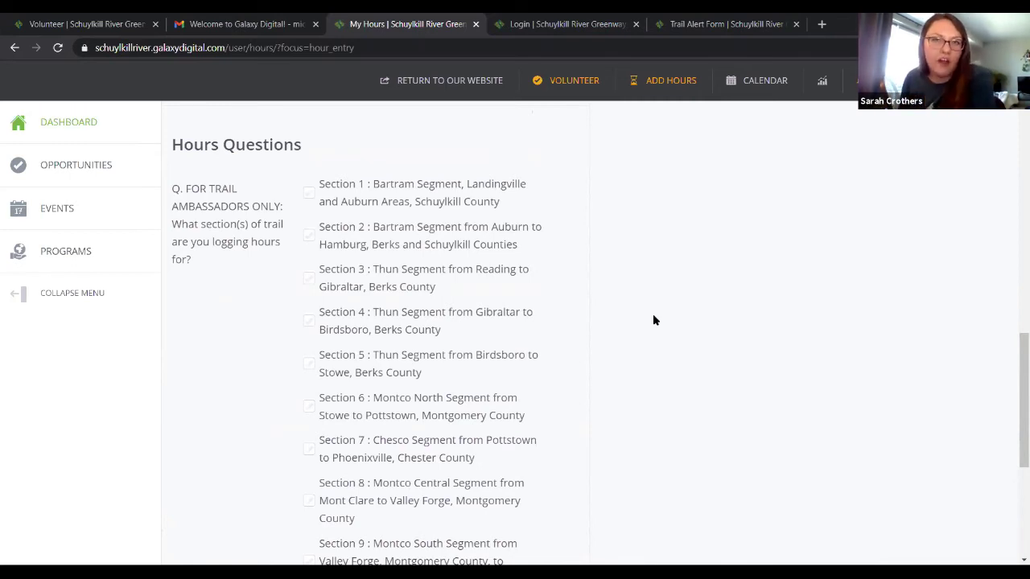
pyautogui.scroll(7, 653, 320)
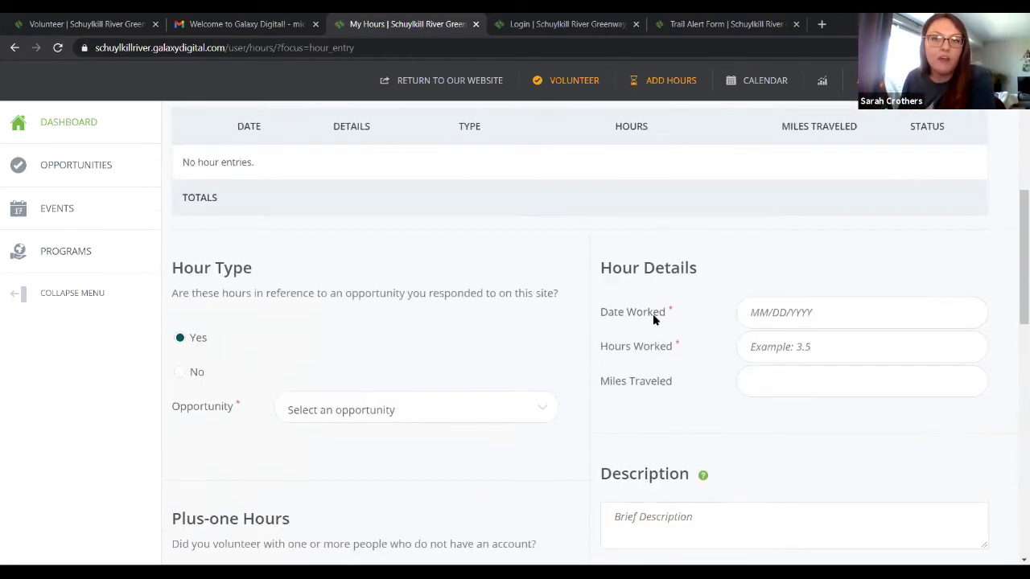
# Scroll back up the form after submitting the hour entry
pyautogui.scroll(4, 654, 319)
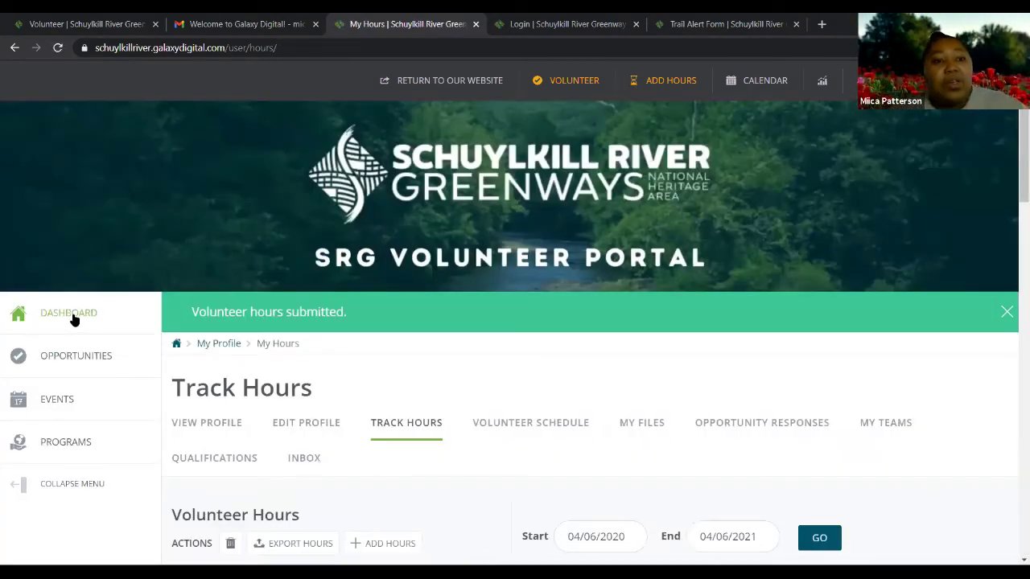
# View the dashboard showing 4.5 volunteer hours, $107.51 impact and hours by skill
pyautogui.click(73, 319)
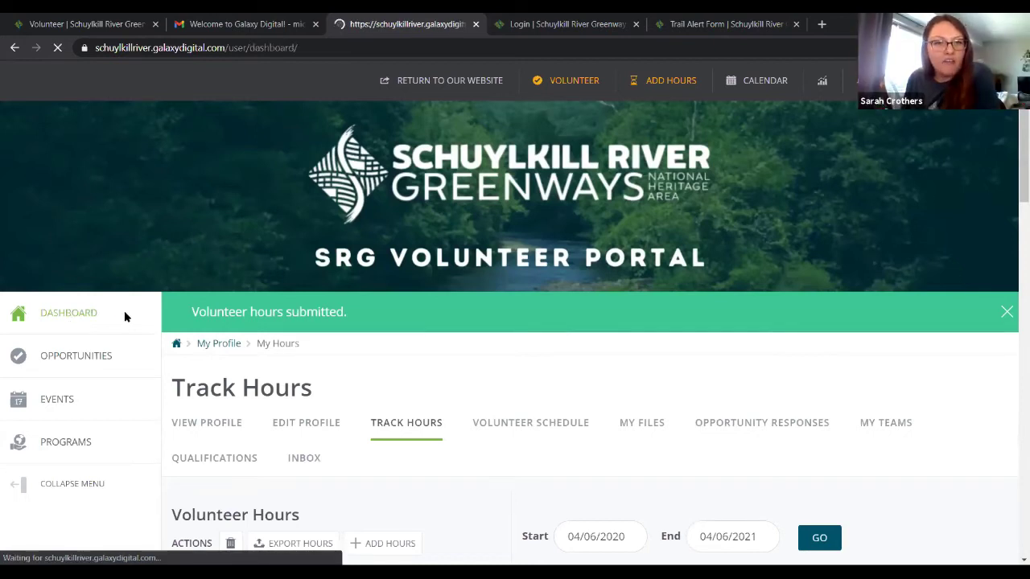
pyautogui.scroll(-2, 565, 380)
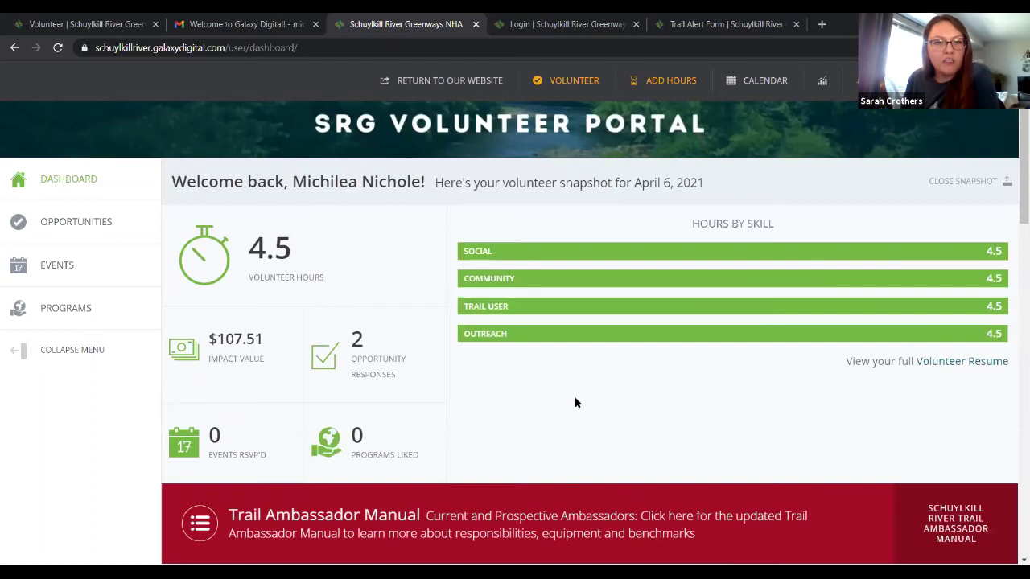
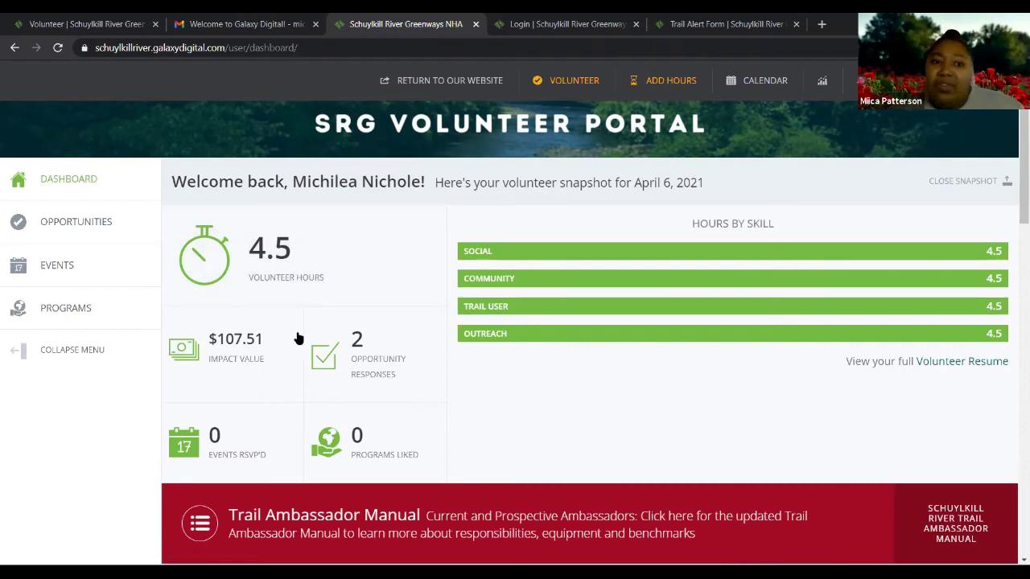
# Review the dashboard snapshot (4.5 hours, $107.51 impact, 2 responses) and open the account menu
pyautogui.moveTo(233, 380)
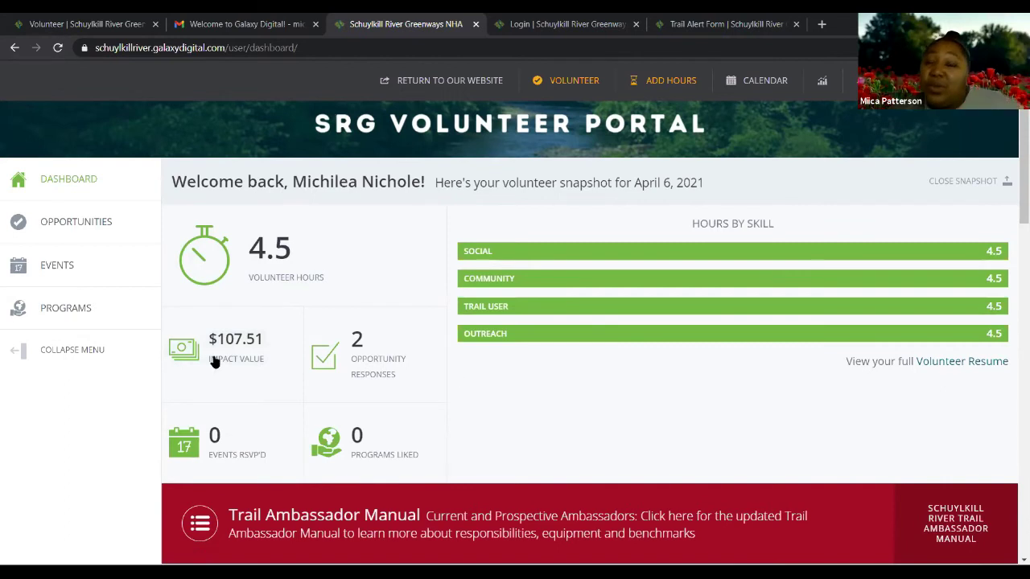
pyautogui.moveTo(213, 362)
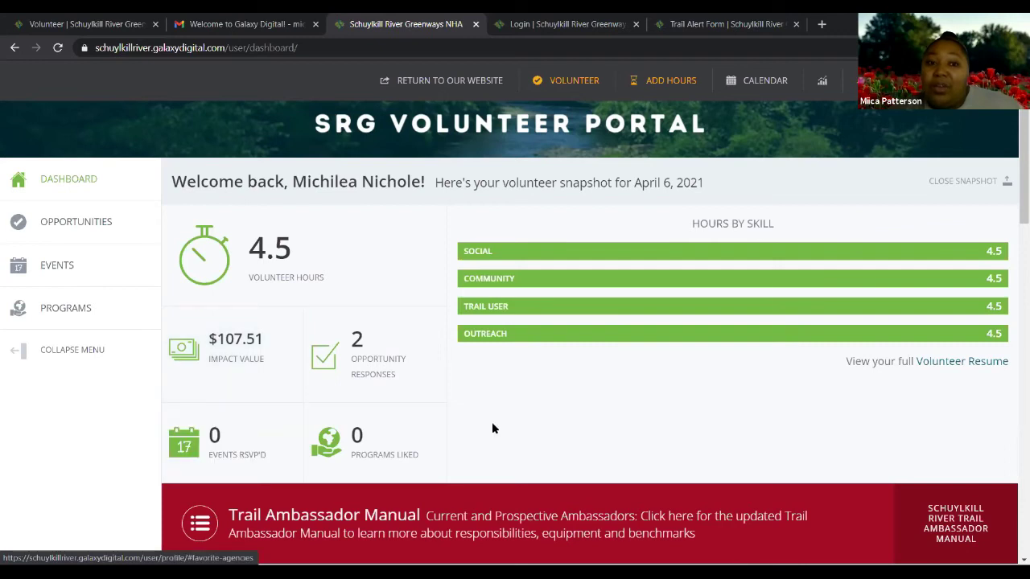
pyautogui.moveTo(379, 391)
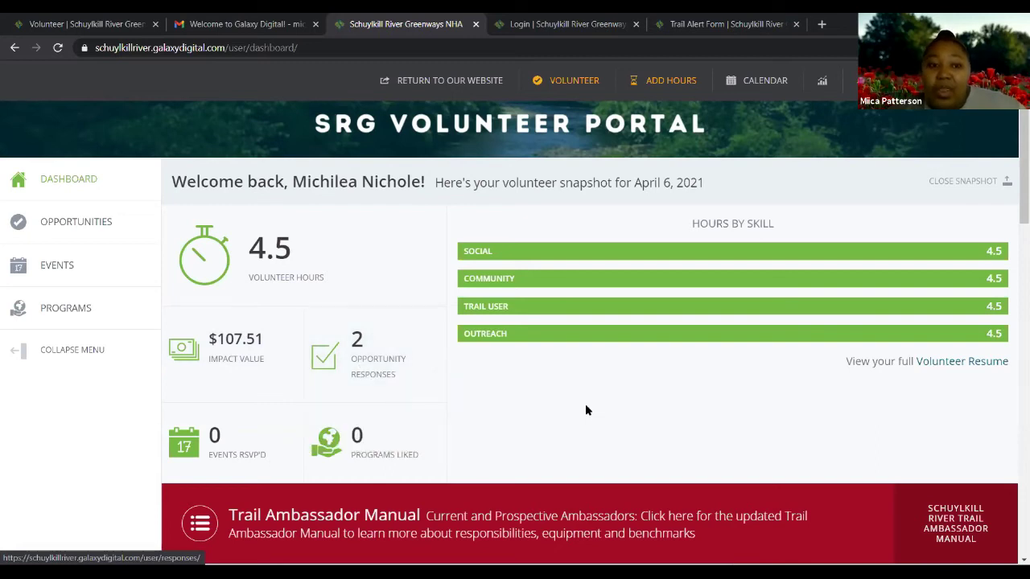
pyautogui.scroll(-1, 585, 404)
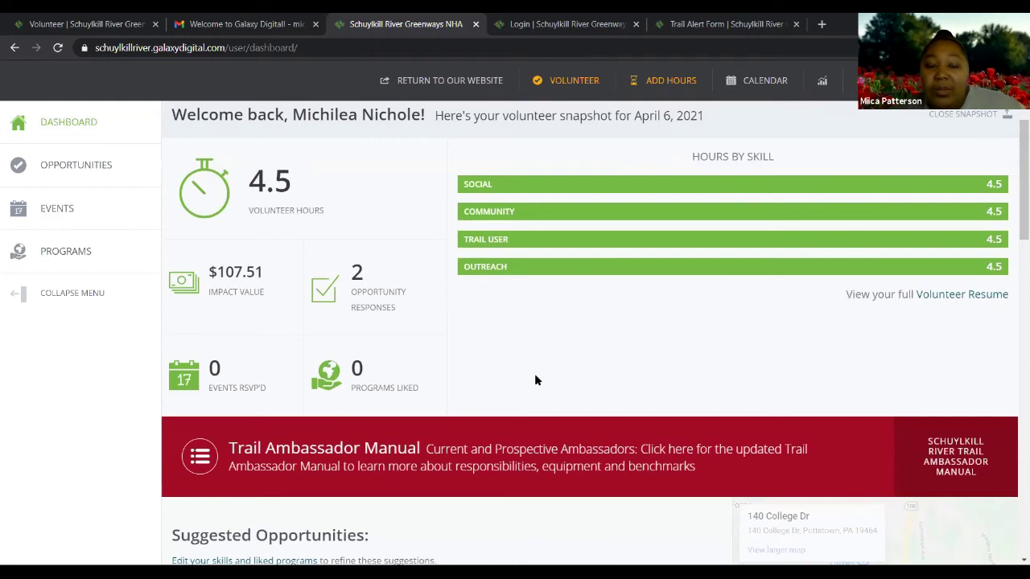
pyautogui.scroll(-3, 535, 375)
pyautogui.scroll(1, 486, 358)
pyautogui.scroll(3, 485, 360)
pyautogui.scroll(2, 485, 360)
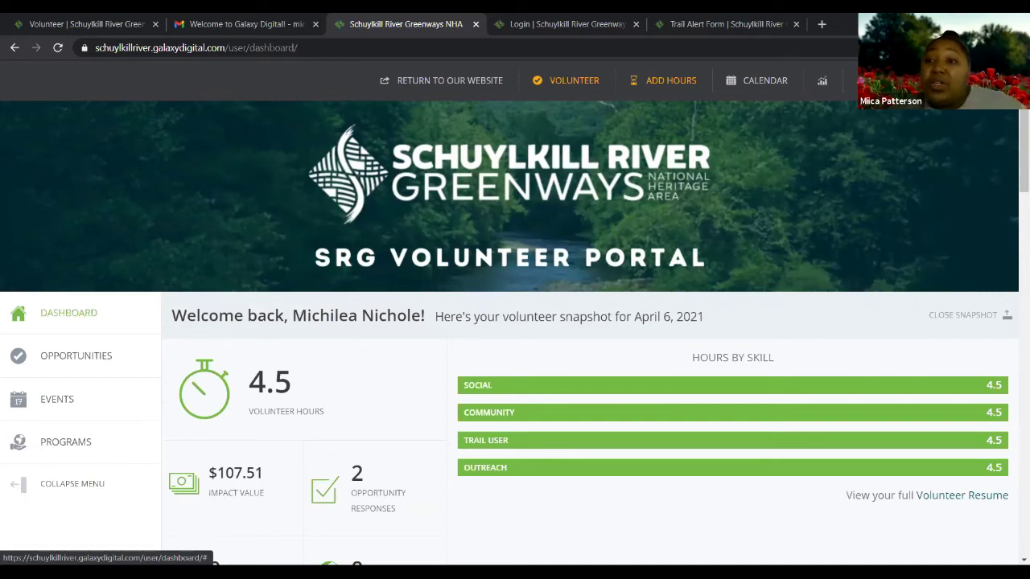
pyautogui.click(950, 80)
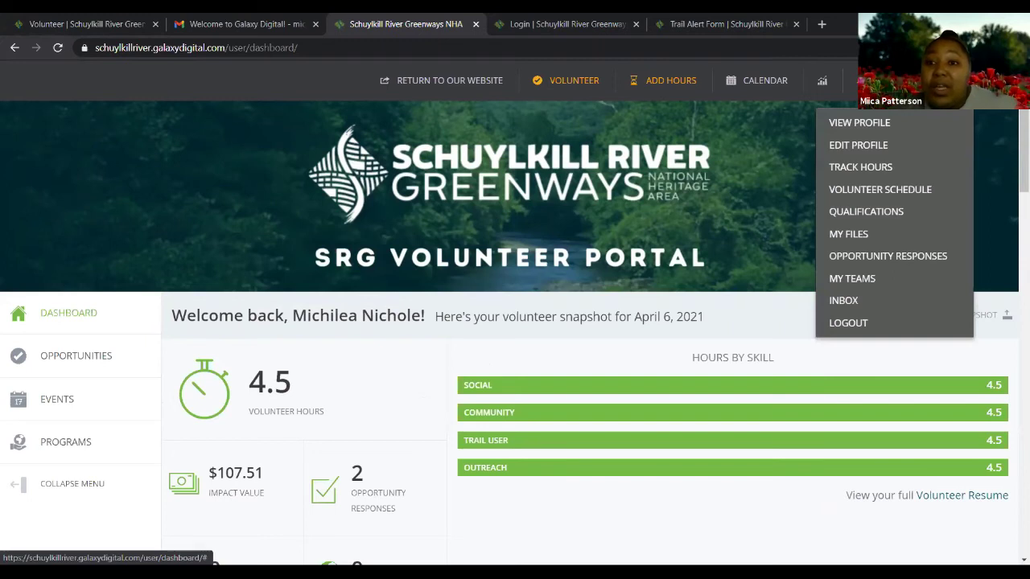
# Go to My Profile and look over its 4.5 logged hours and empty Interest and Skills sections
pyautogui.click(834, 129)
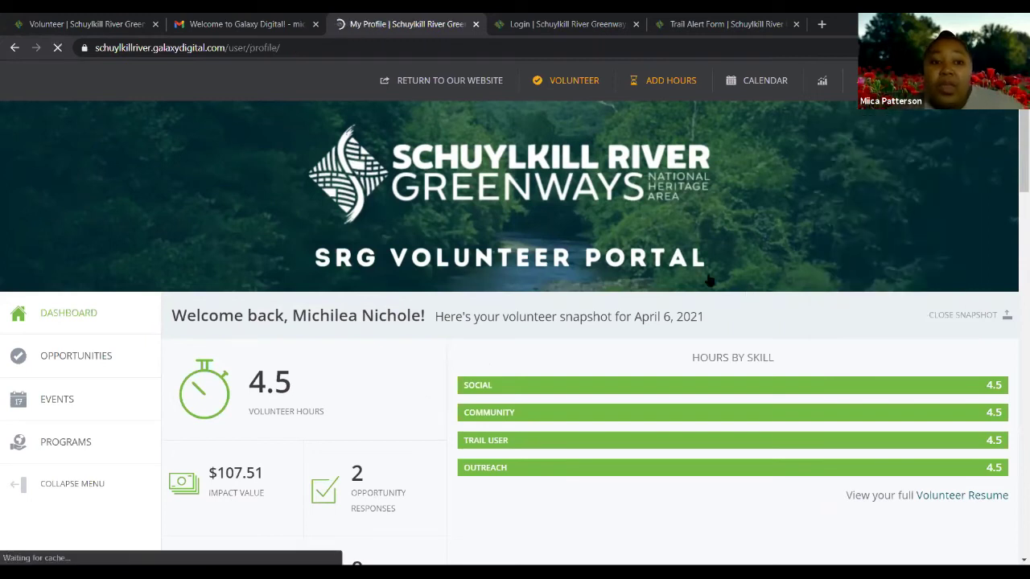
pyautogui.scroll(-1, 619, 286)
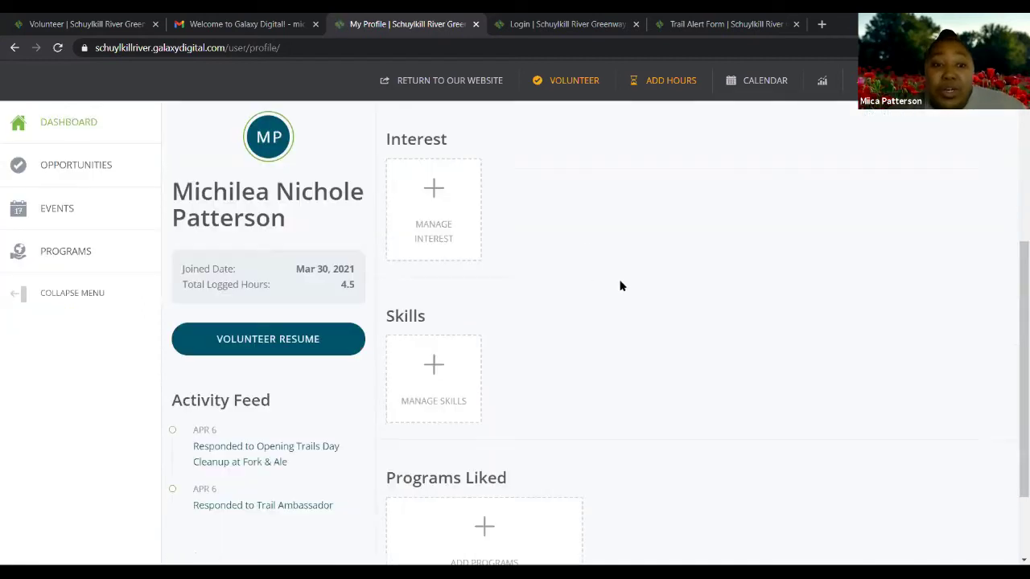
pyautogui.scroll(2, 613, 285)
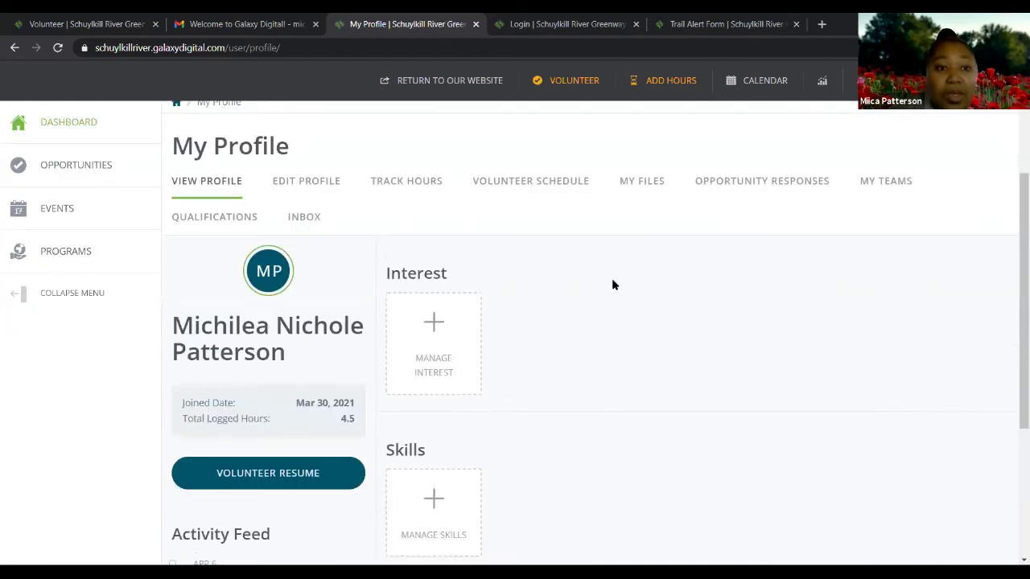
pyautogui.scroll(1, 459, 292)
pyautogui.scroll(-2, 483, 289)
pyautogui.scroll(-2, 499, 290)
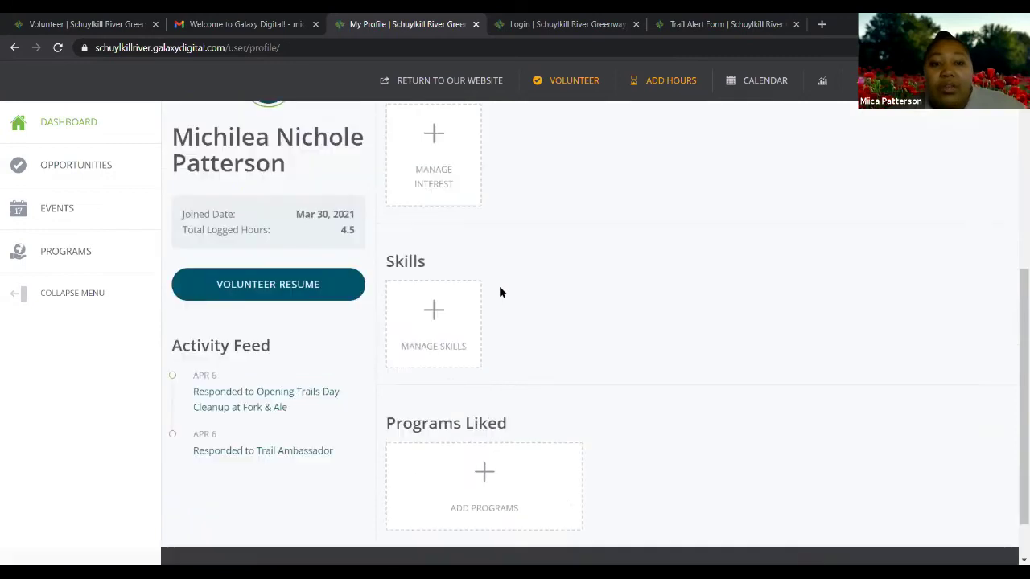
pyautogui.scroll(-1, 442, 309)
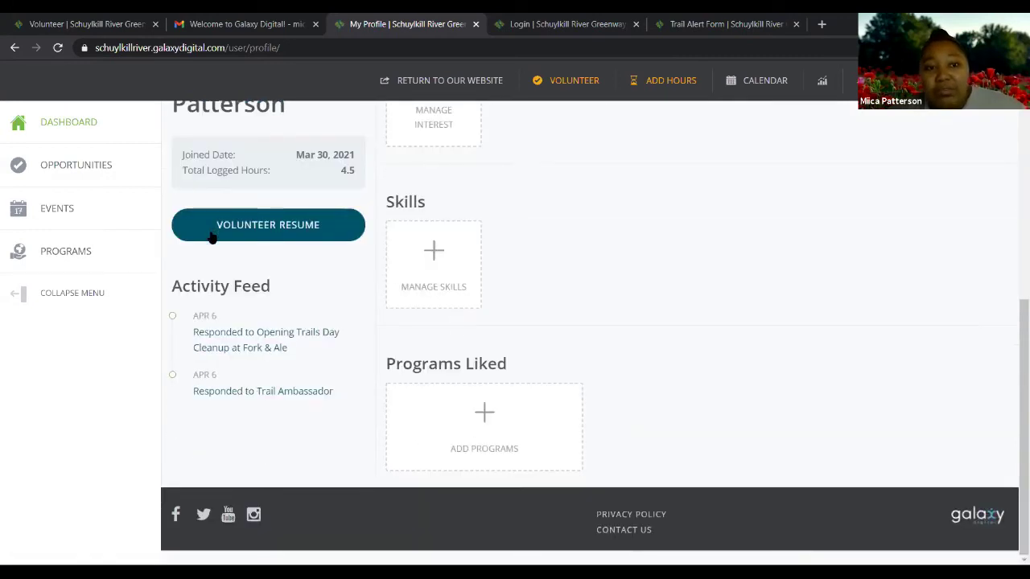
pyautogui.scroll(3, 404, 251)
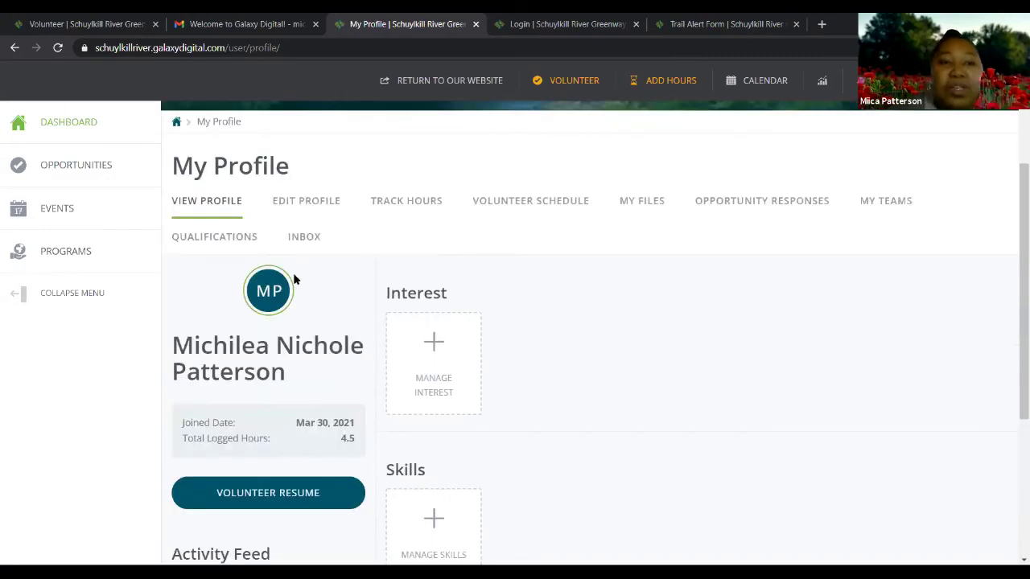
pyautogui.scroll(-2, 294, 273)
pyautogui.scroll(2, 483, 390)
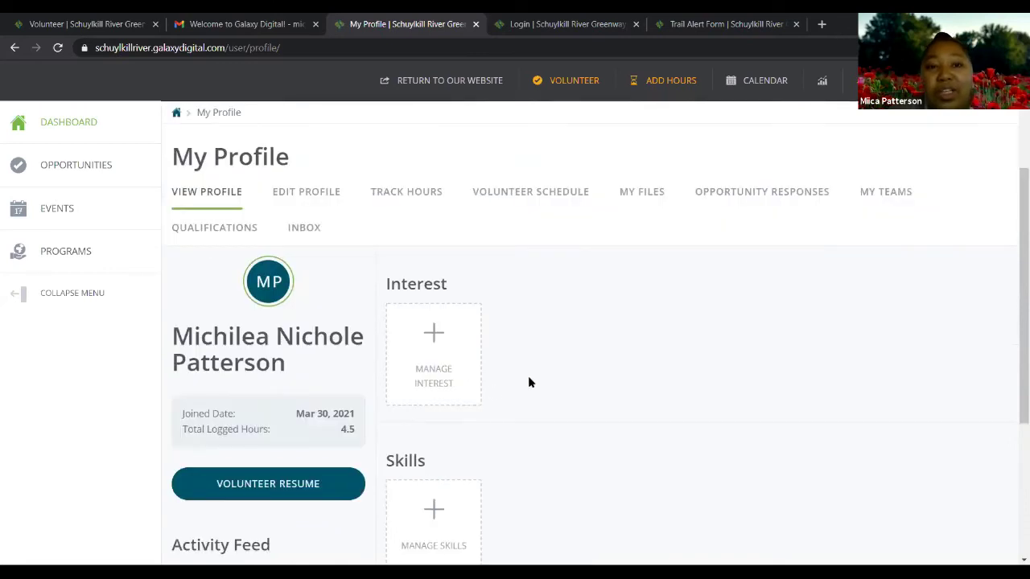
pyautogui.scroll(-2, 483, 278)
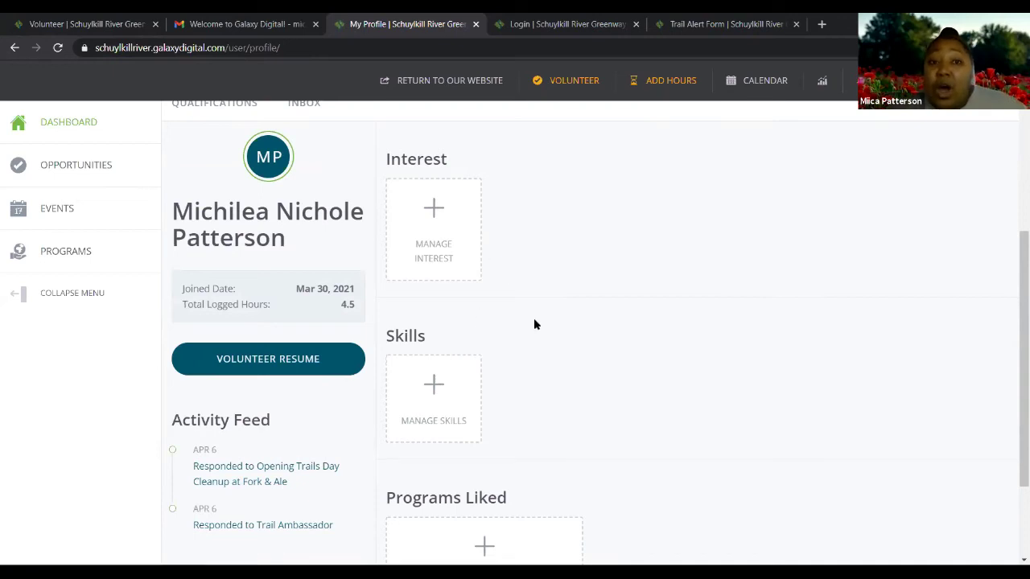
pyautogui.scroll(2, 195, 281)
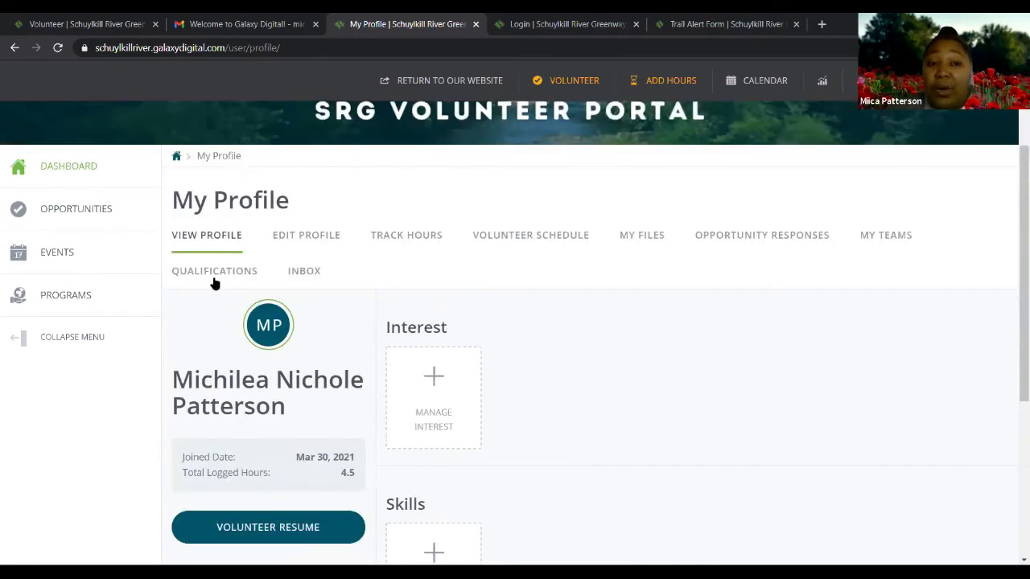
pyautogui.scroll(1, 214, 281)
pyautogui.scroll(-1, 527, 362)
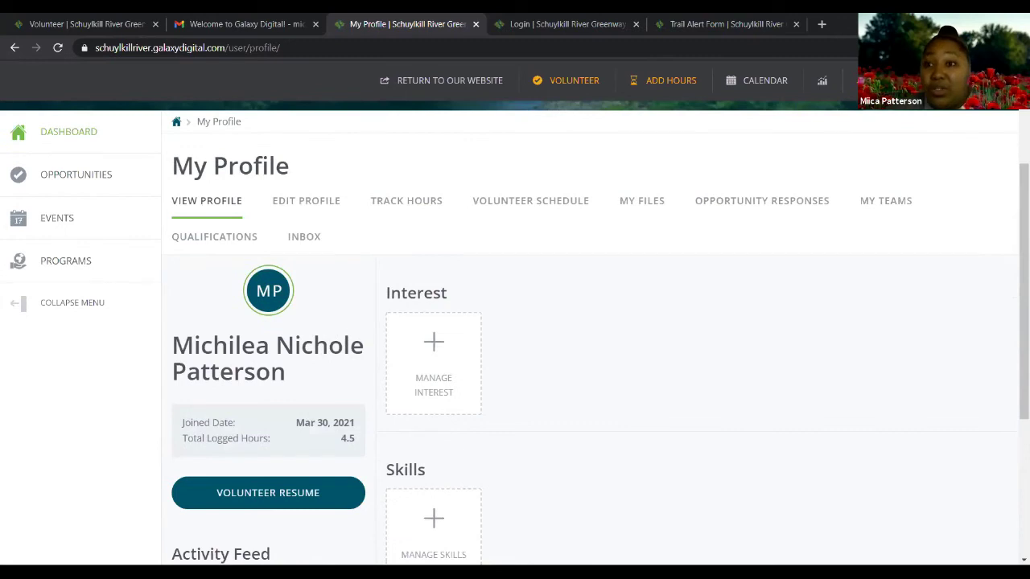
pyautogui.scroll(-1, 459, 322)
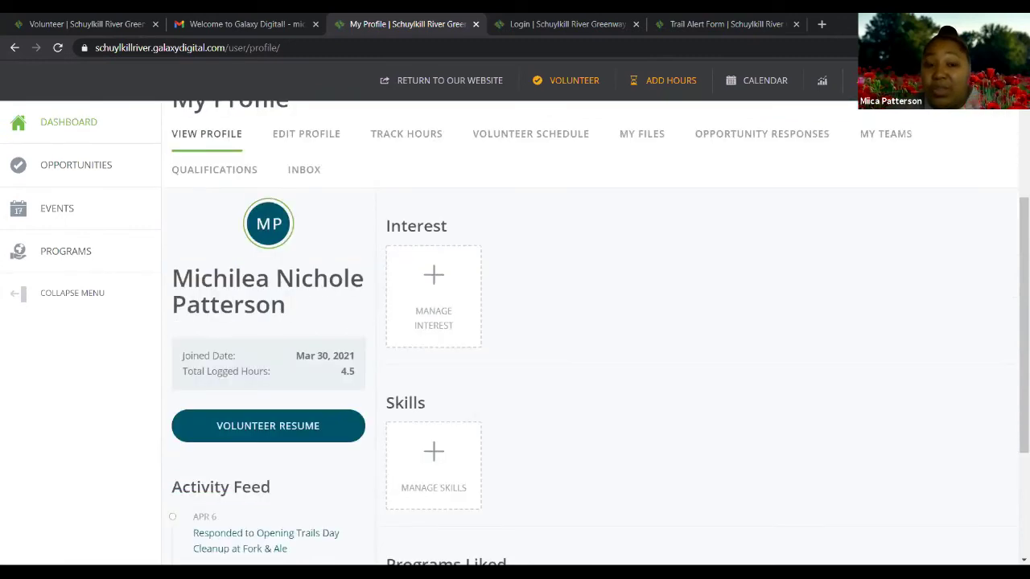
# Select Community, Family and Trail Maintenance in Manage Interest and save them
pyautogui.click(433, 316)
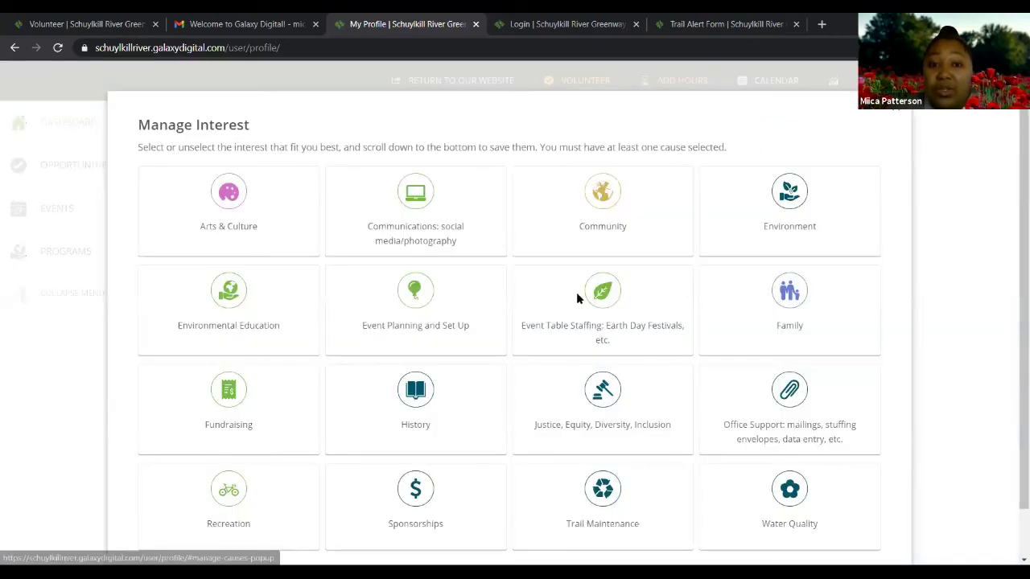
pyautogui.scroll(-1, 319, 447)
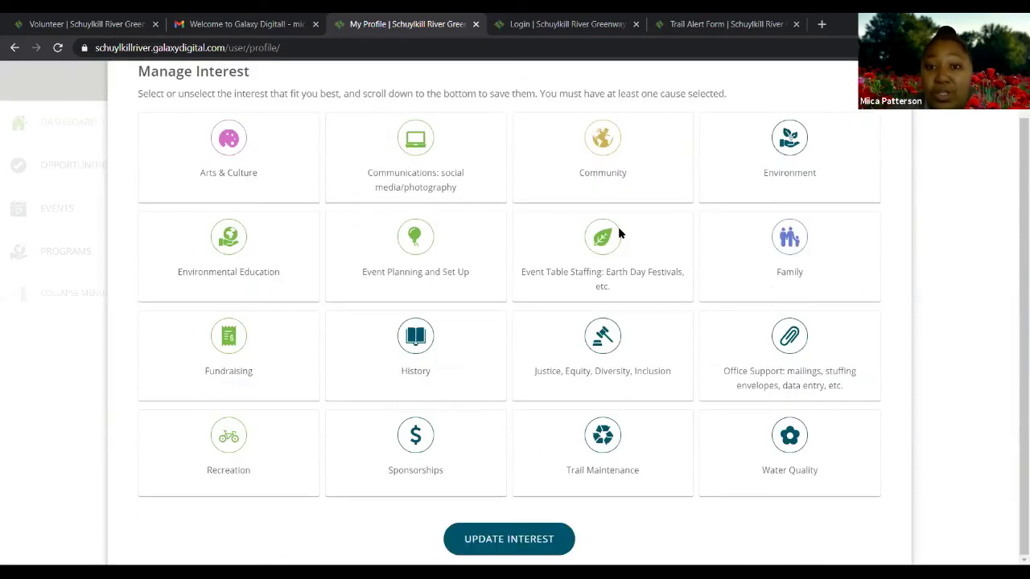
pyautogui.click(601, 151)
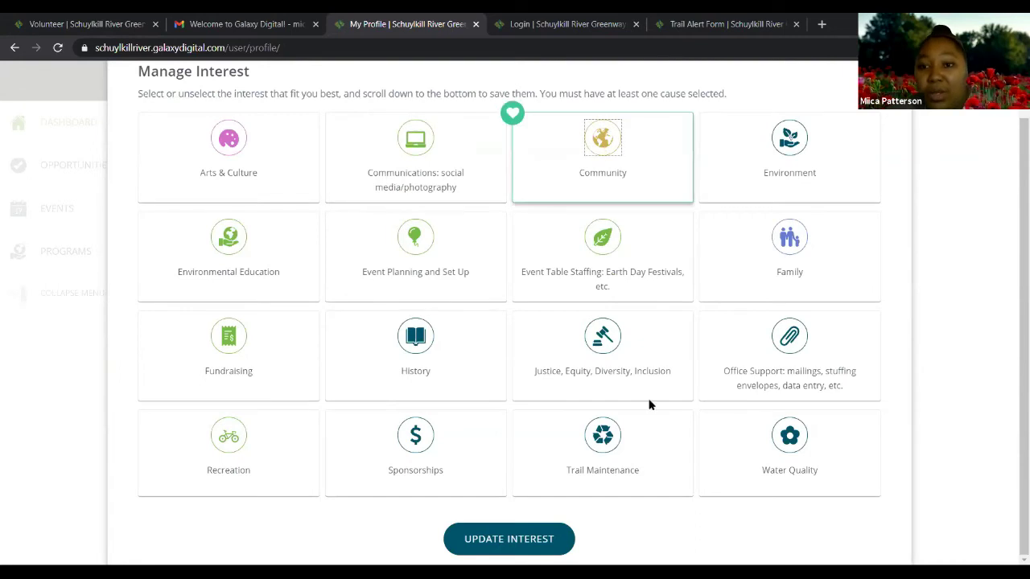
pyautogui.moveTo(787, 257); pyautogui.dragTo(729, 308)
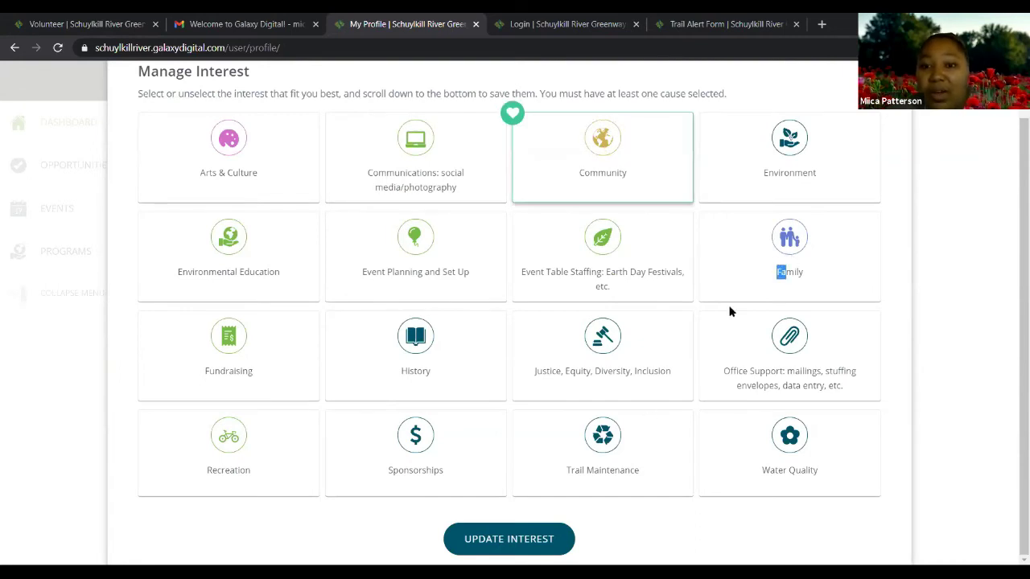
pyautogui.click(601, 444)
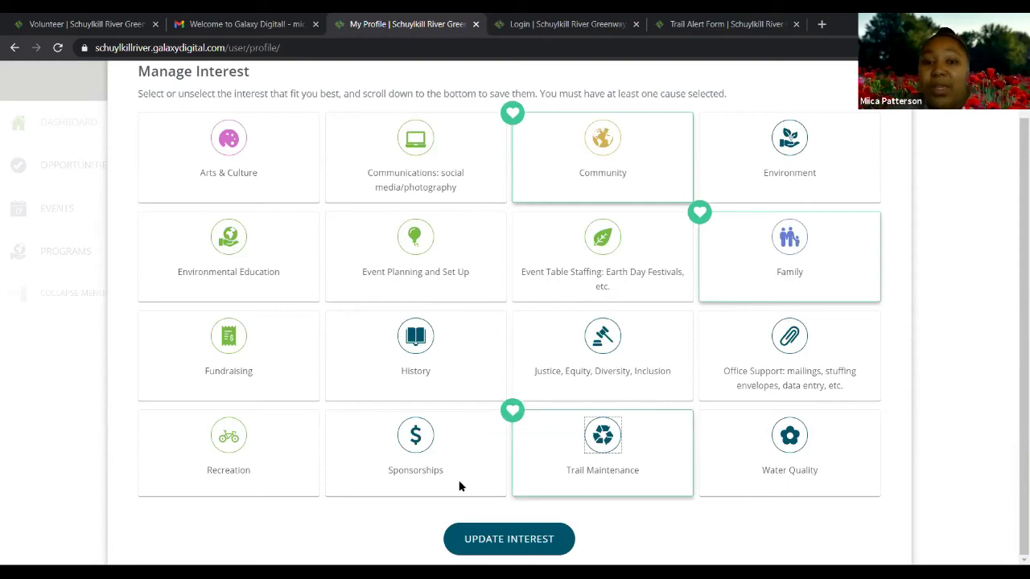
pyautogui.click(510, 542)
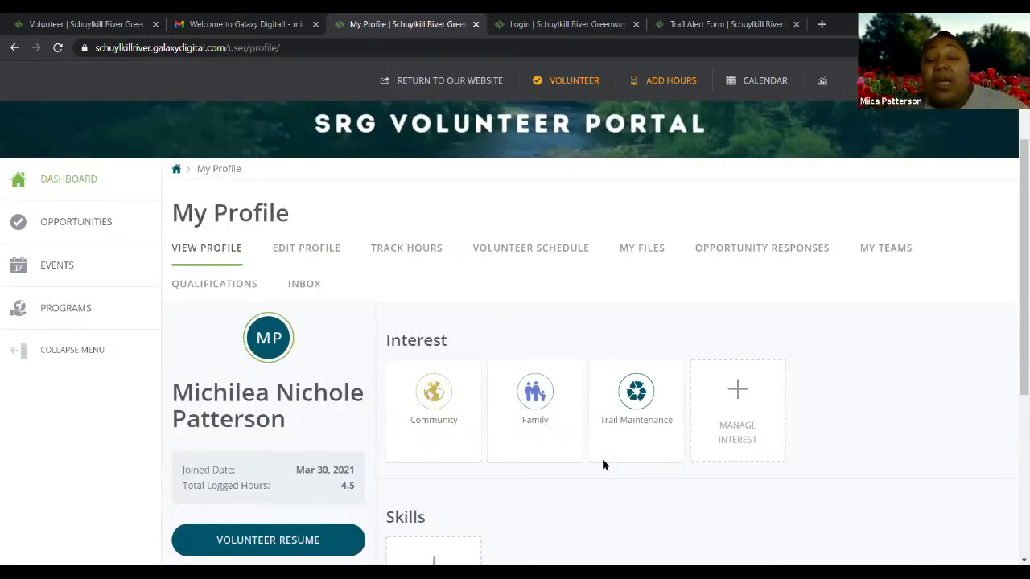
pyautogui.scroll(-2, 601, 465)
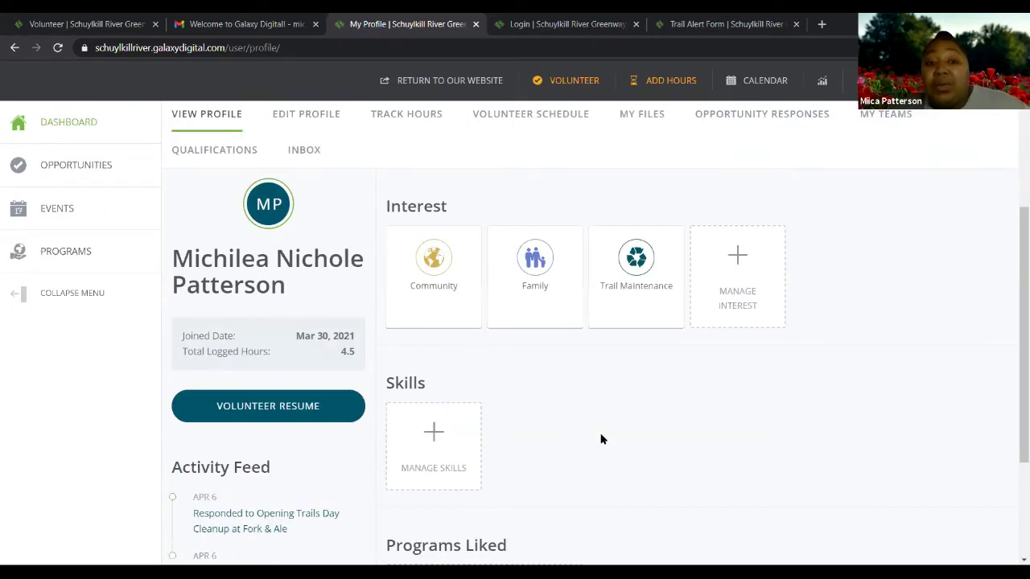
pyautogui.scroll(-2, 614, 425)
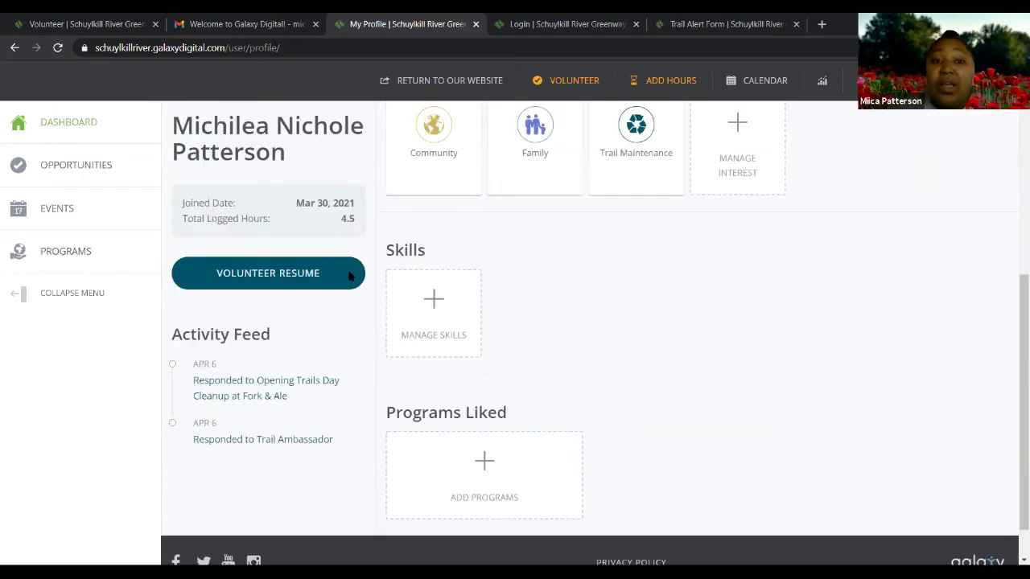
# In Manage Skills, keep Community, Graphic Design and Photography selected and update the skills
pyautogui.click(431, 300)
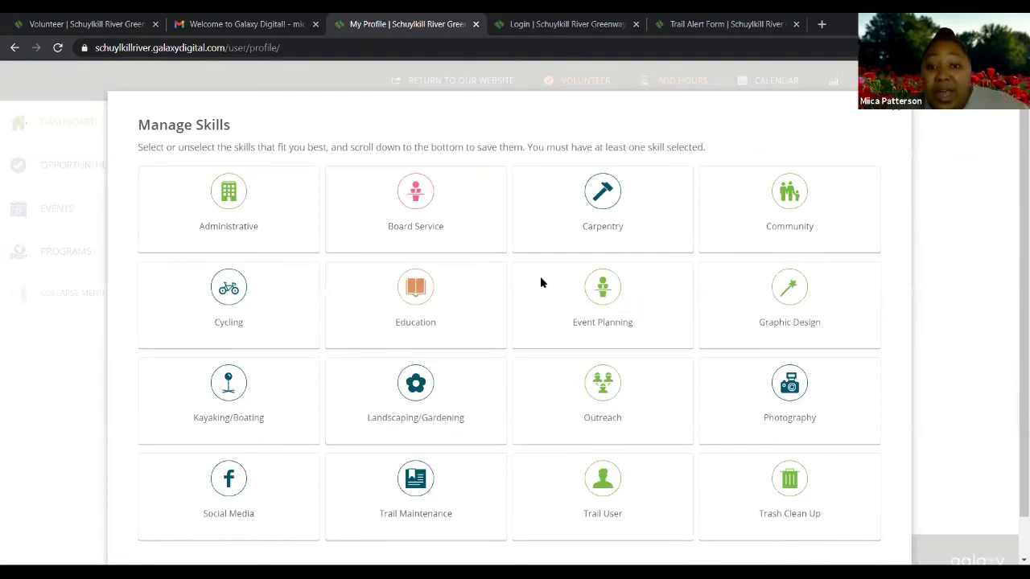
pyautogui.scroll(-1, 523, 293)
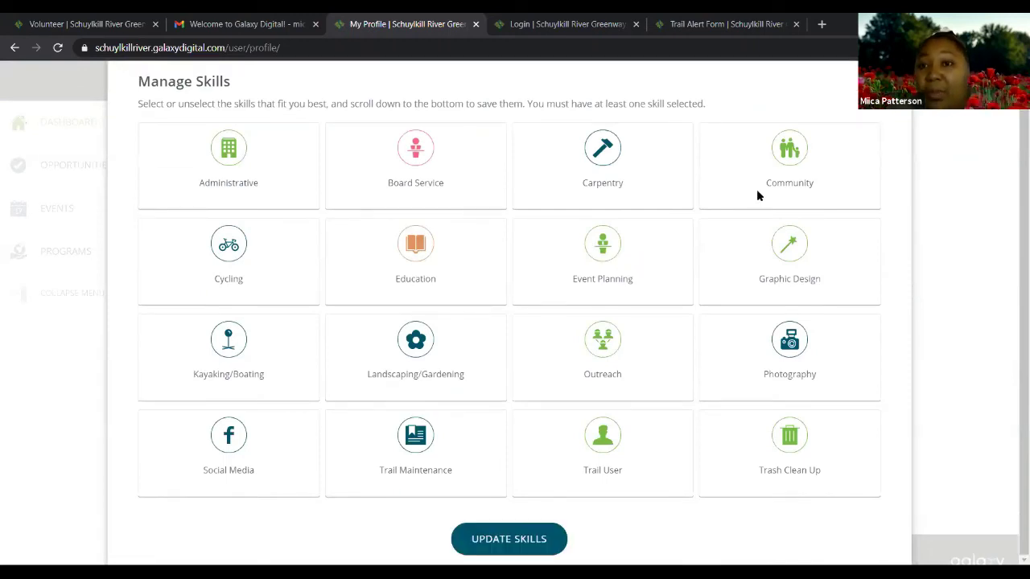
pyautogui.click(786, 161)
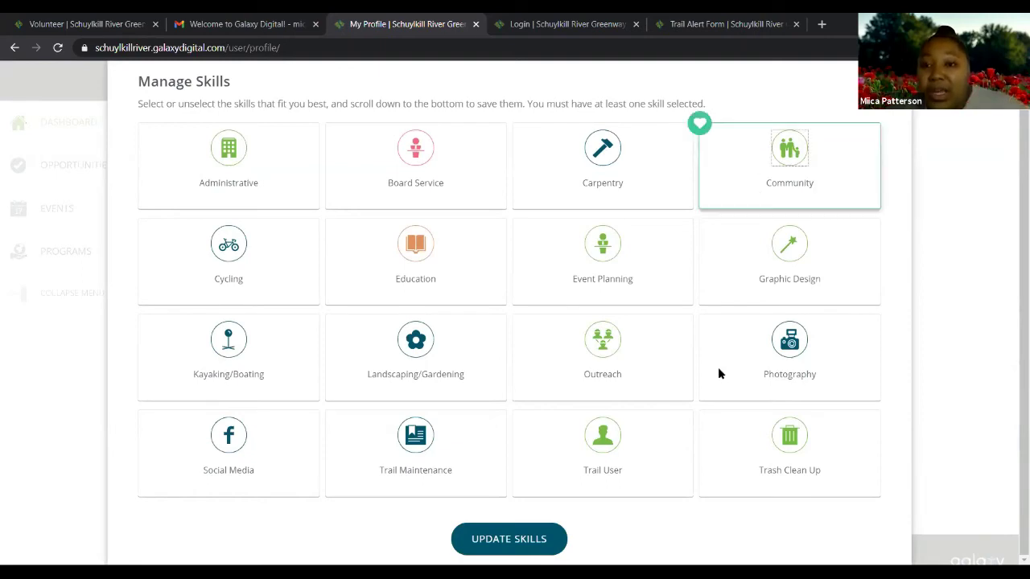
pyautogui.click(788, 250)
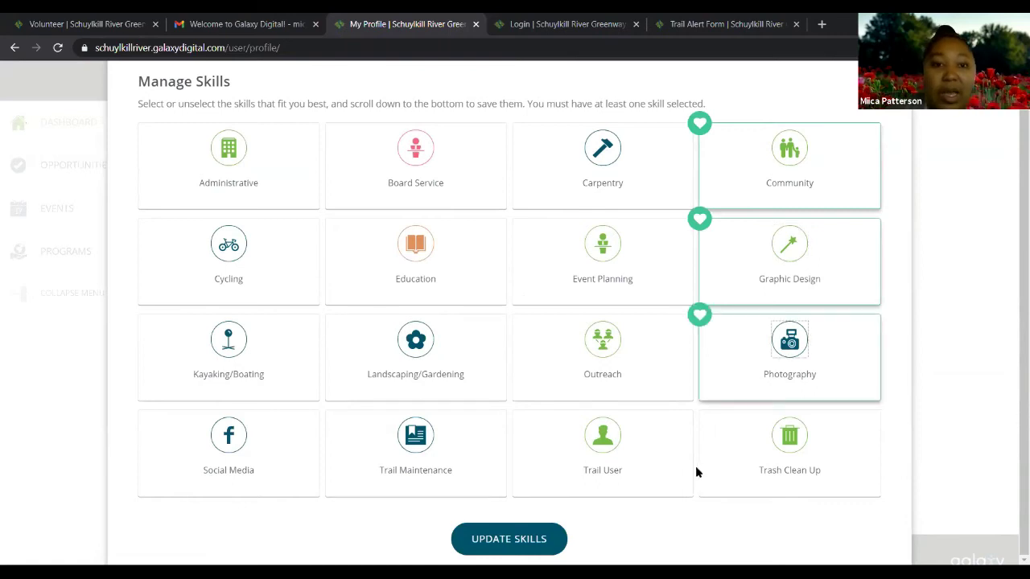
pyautogui.click(529, 544)
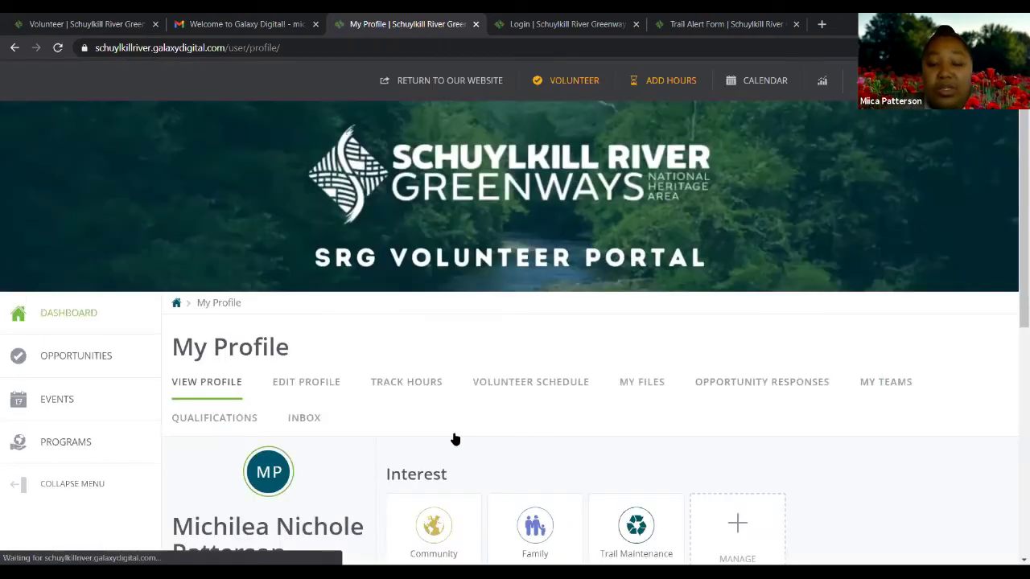
pyautogui.scroll(-5, 455, 438)
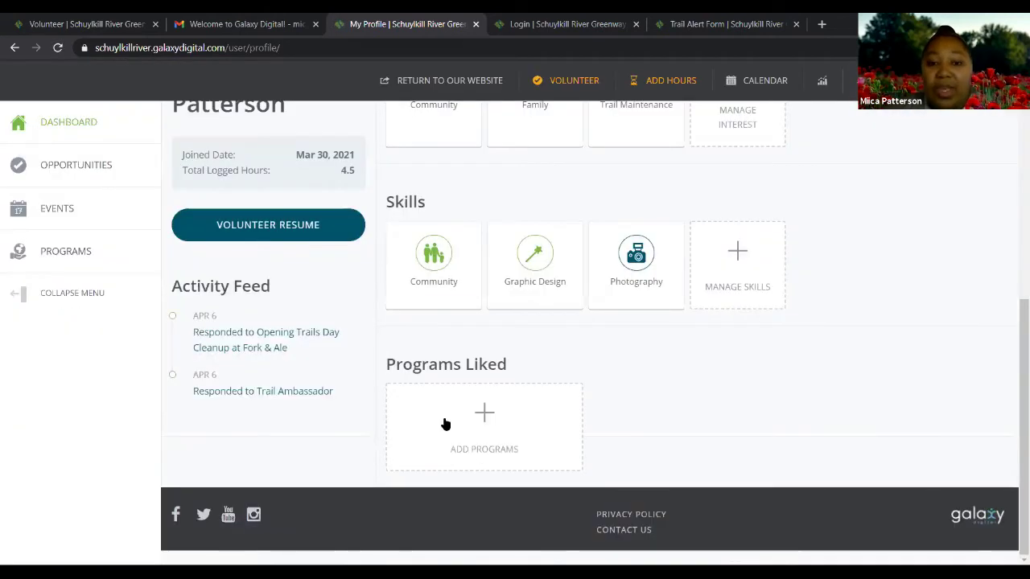
# Become a fan of the Trail Ambassador Program and dismiss the thank-you message
pyautogui.click(487, 441)
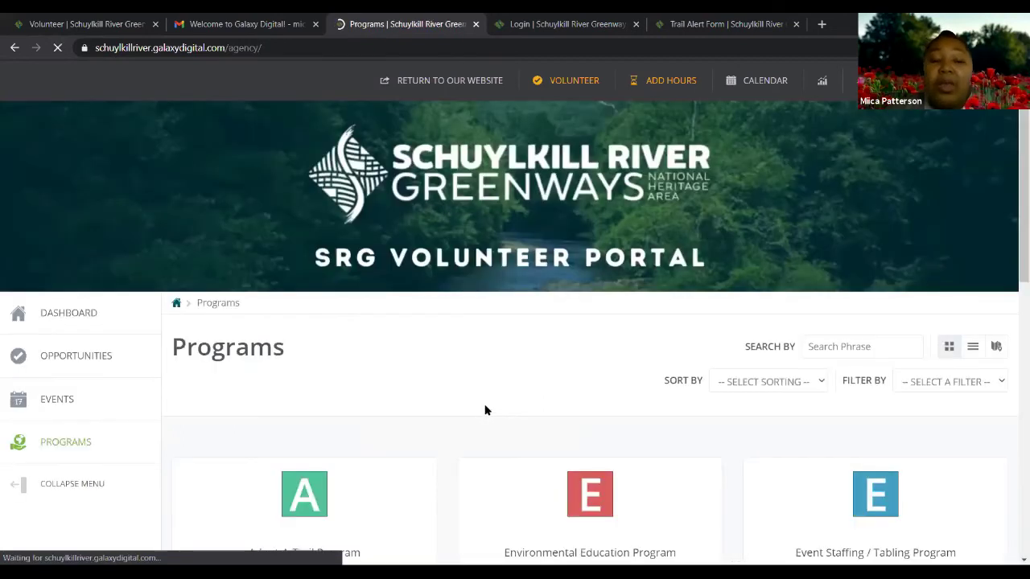
pyautogui.scroll(-3, 485, 410)
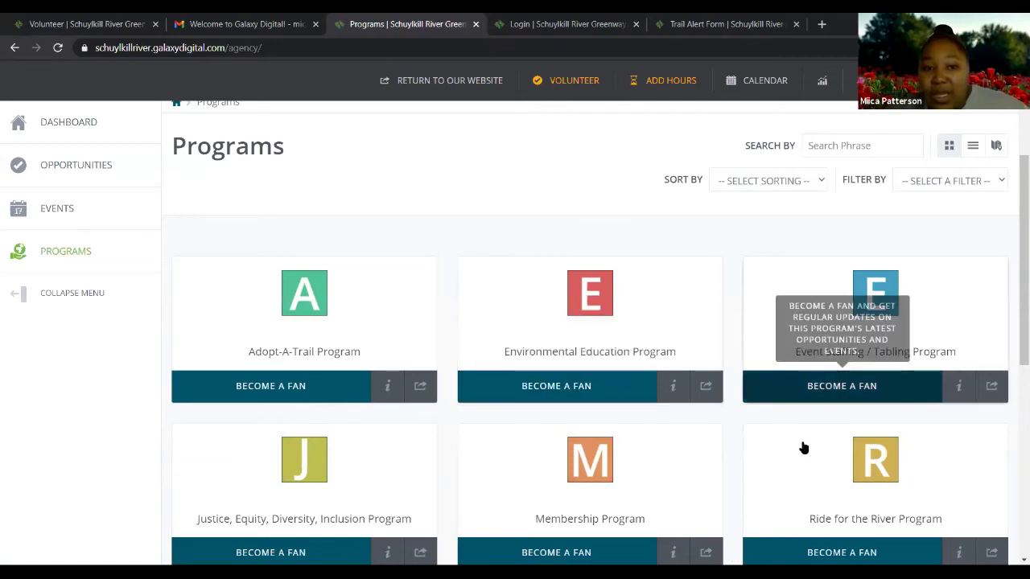
pyautogui.scroll(-5, 803, 448)
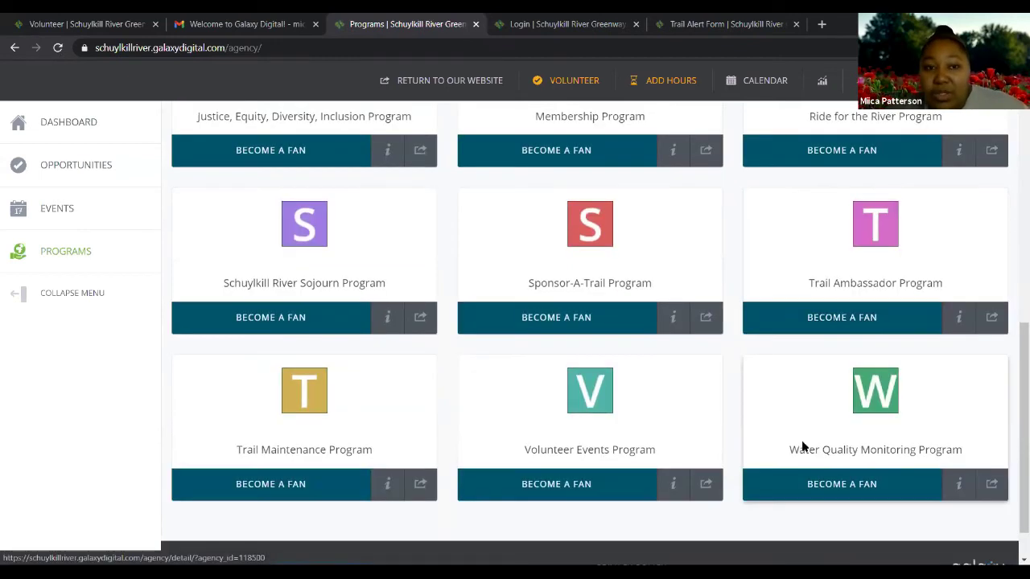
pyautogui.scroll(-2, 803, 449)
pyautogui.scroll(2, 881, 369)
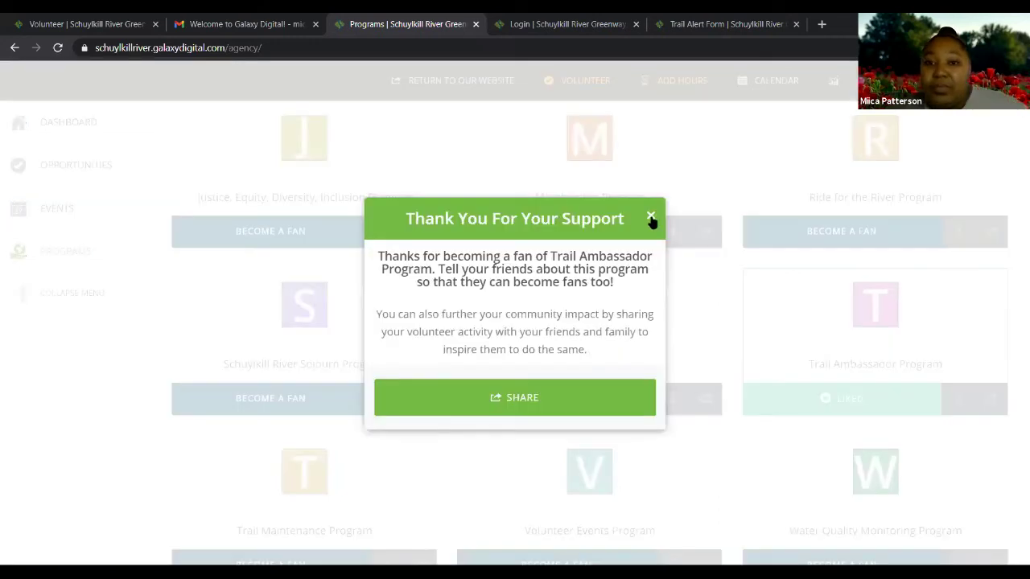
pyautogui.click(705, 248)
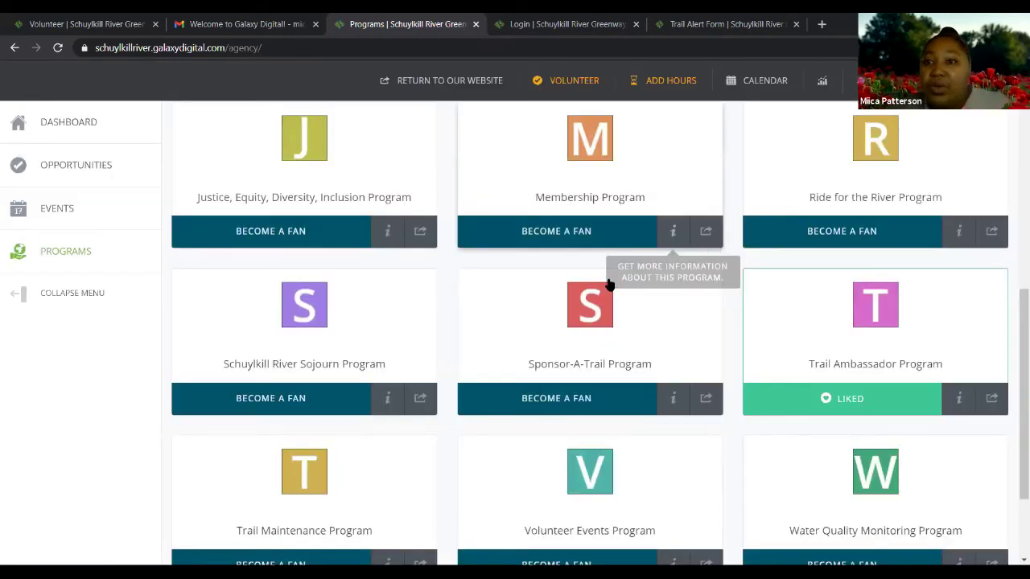
# Glance at recent messages, then return to My Profile from the account menu
pyautogui.scroll(5, 705, 249)
pyautogui.scroll(2, 829, 113)
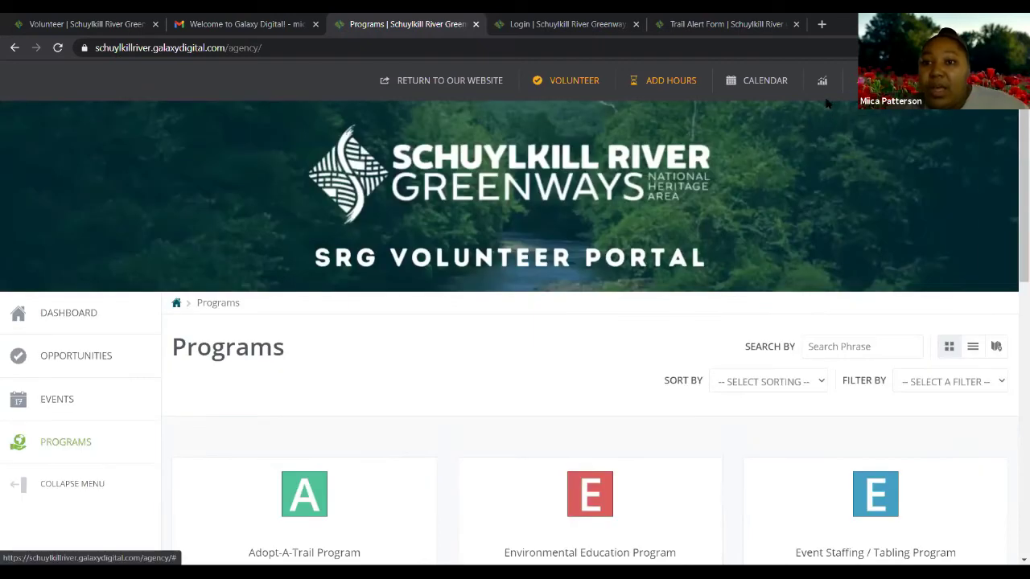
pyautogui.click(849, 80)
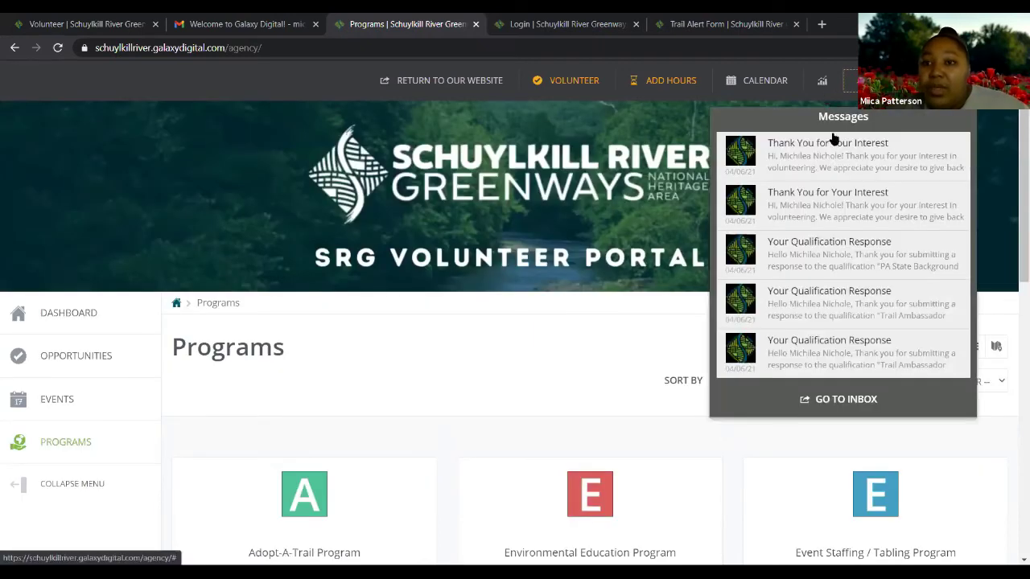
pyautogui.click(881, 81)
pyautogui.click(860, 123)
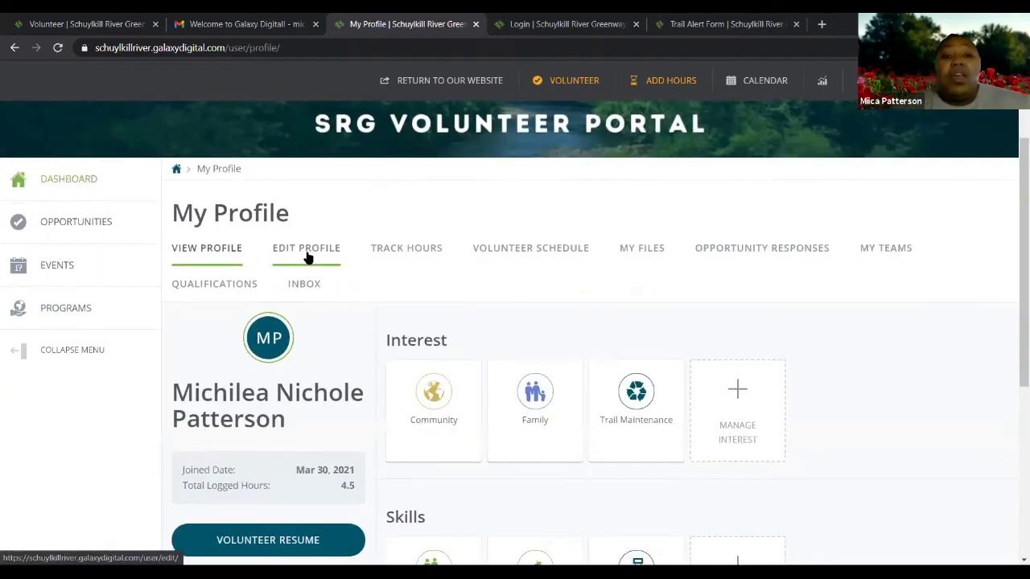
# Open Edit Profile and resubmit the basic information unchanged
pyautogui.click(316, 254)
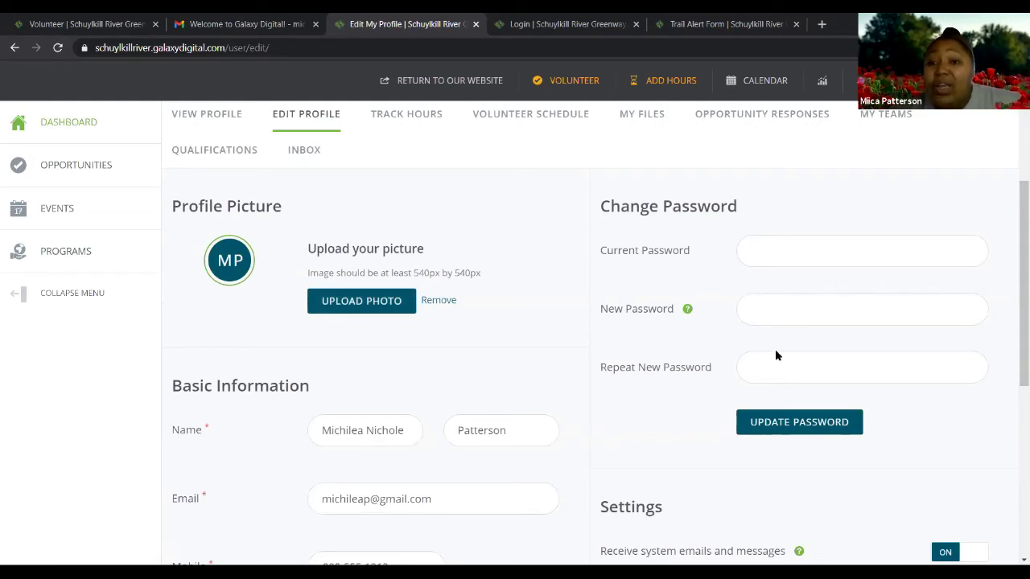
pyautogui.scroll(-1, 789, 360)
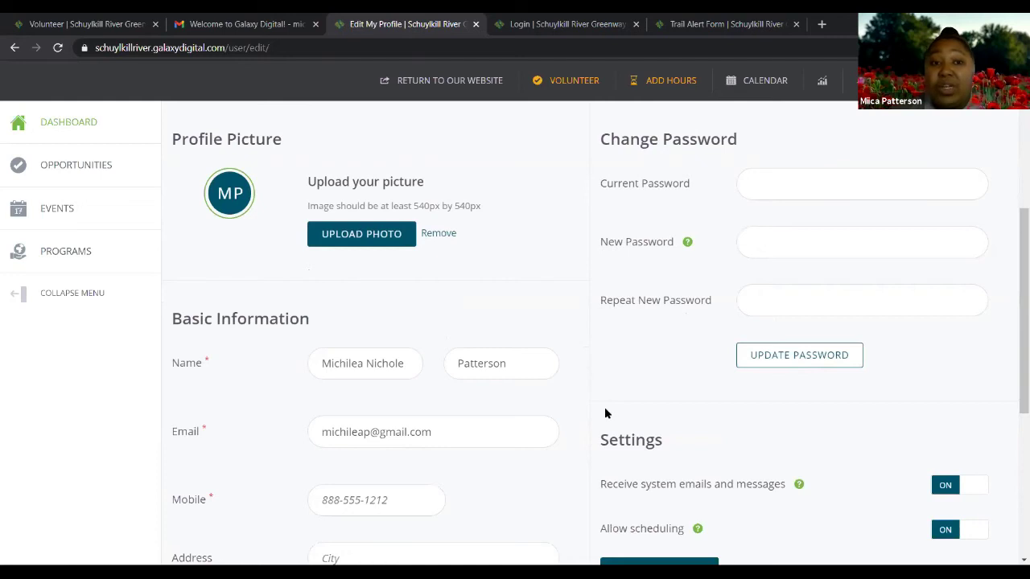
pyautogui.scroll(-2, 605, 407)
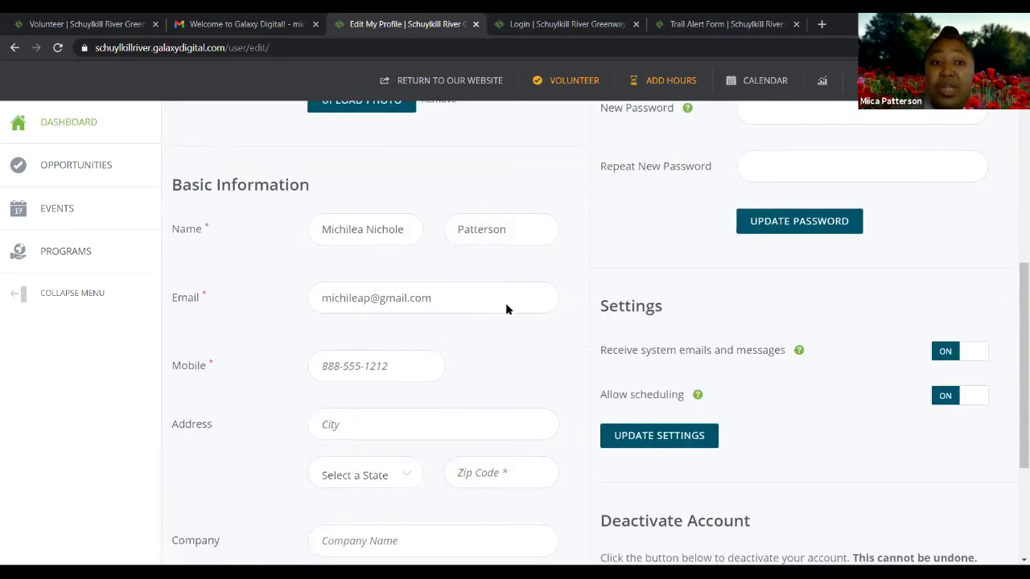
pyautogui.scroll(-2, 506, 303)
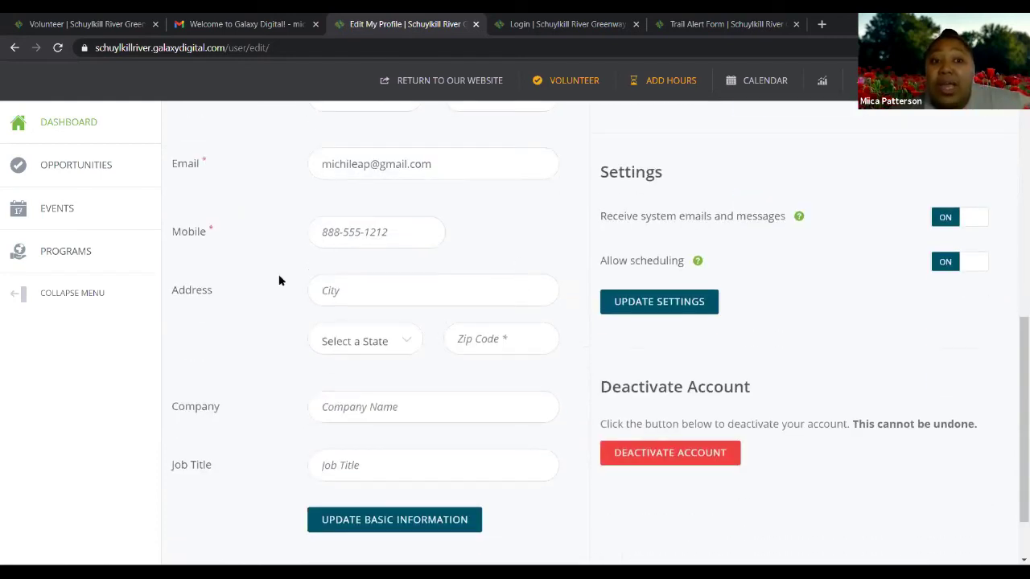
pyautogui.scroll(-1, 452, 297)
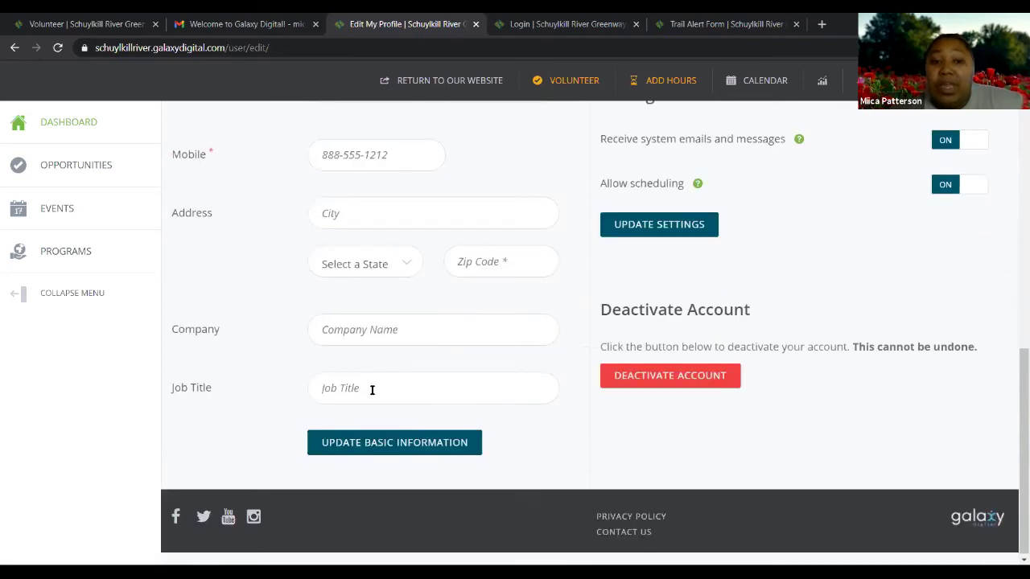
pyautogui.click(467, 449)
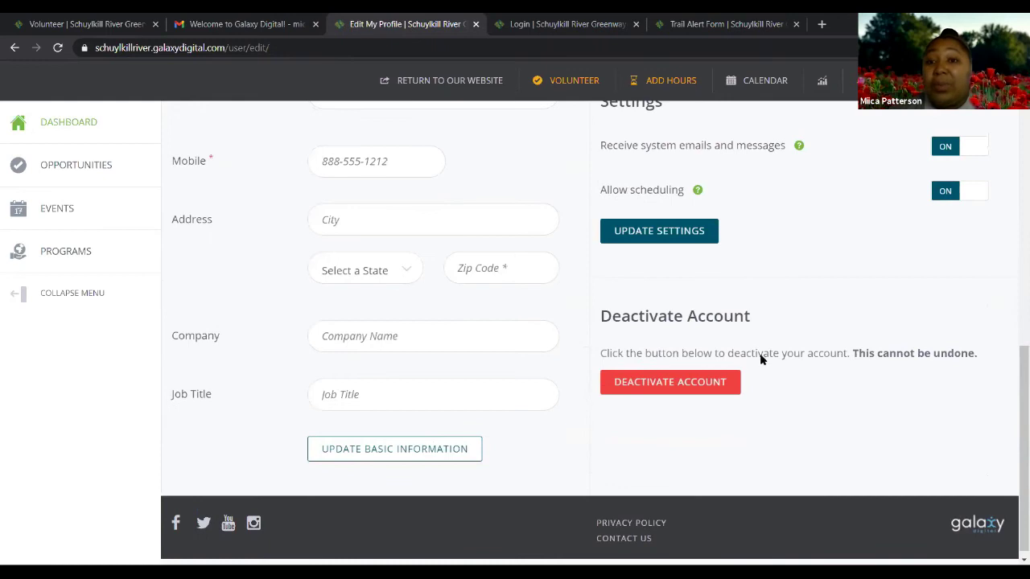
# Review the Edit Profile sections: profile picture, password, basic information and account settings
pyautogui.scroll(2, 805, 321)
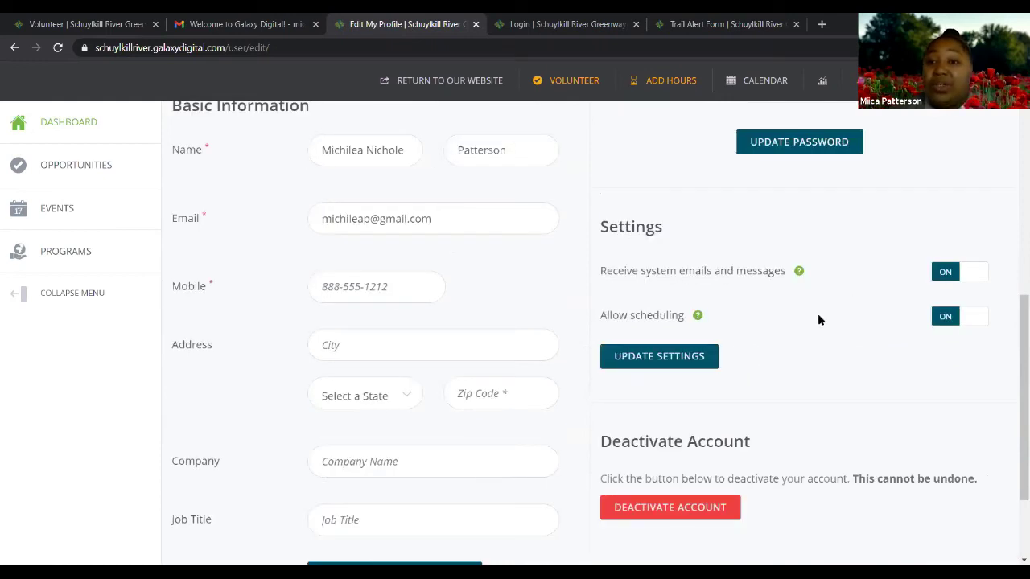
pyautogui.scroll(1, 845, 333)
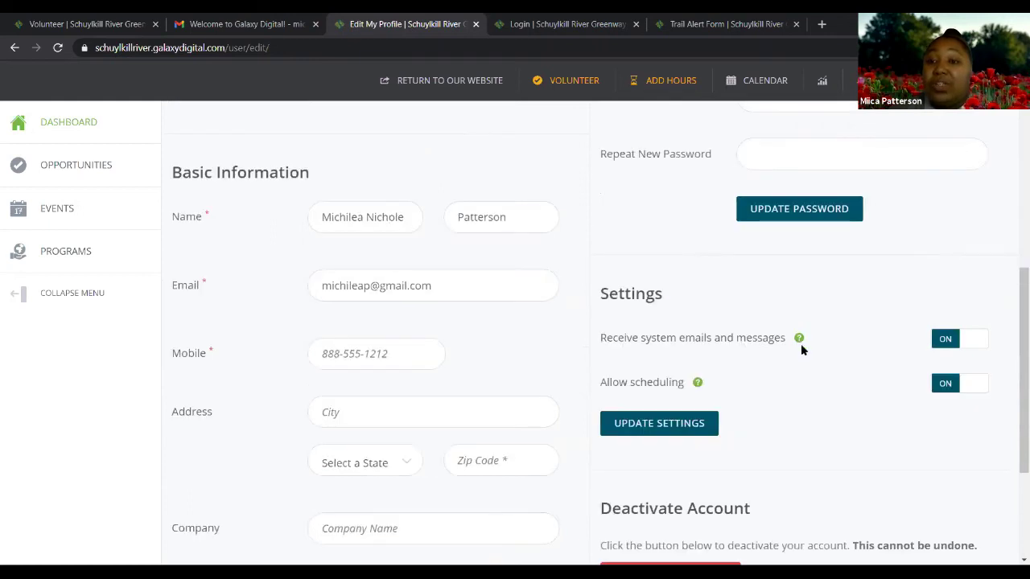
pyautogui.moveTo(800, 343)
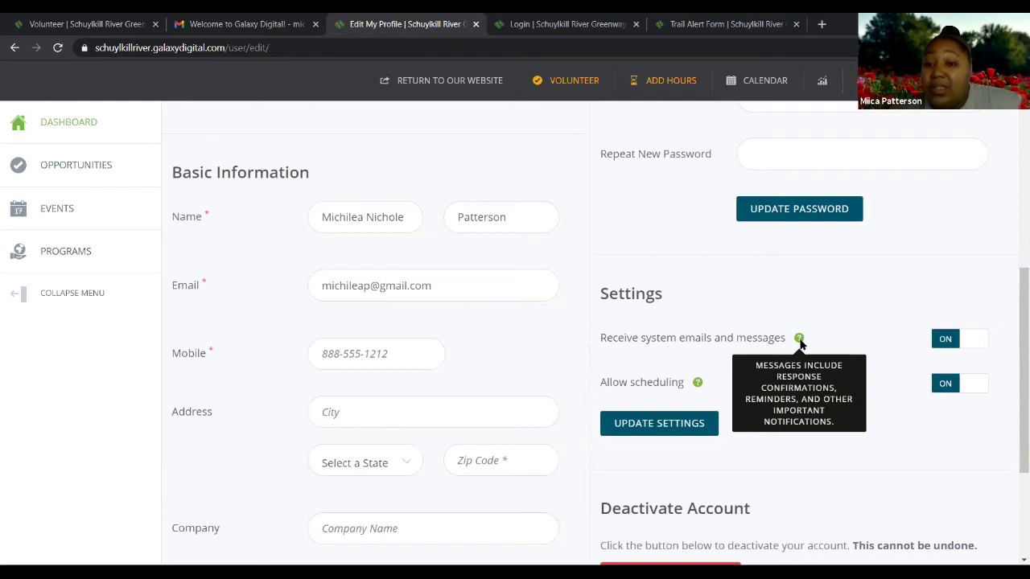
pyautogui.scroll(-3, 614, 280)
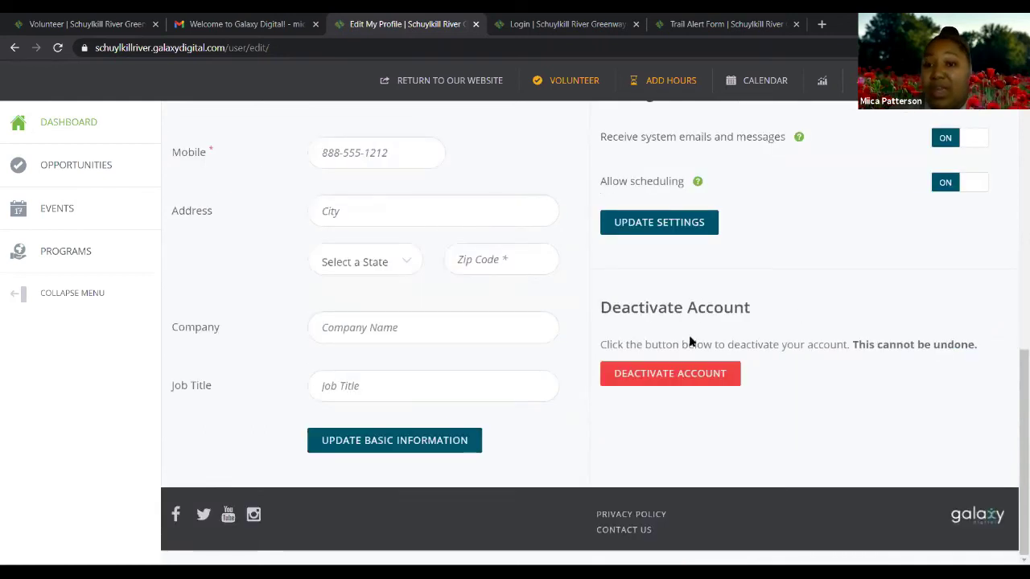
pyautogui.scroll(2, 690, 341)
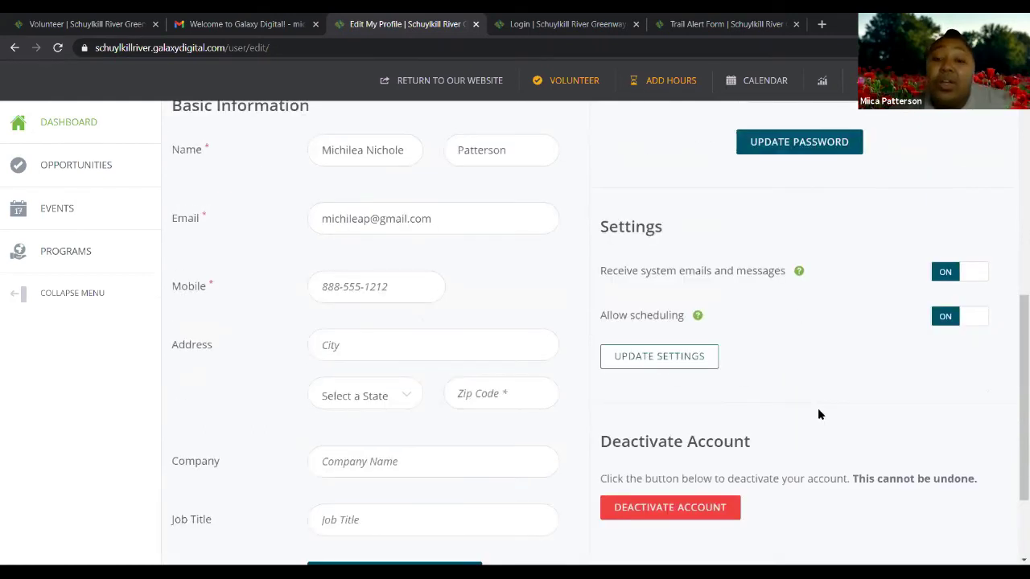
pyautogui.scroll(-2, 819, 414)
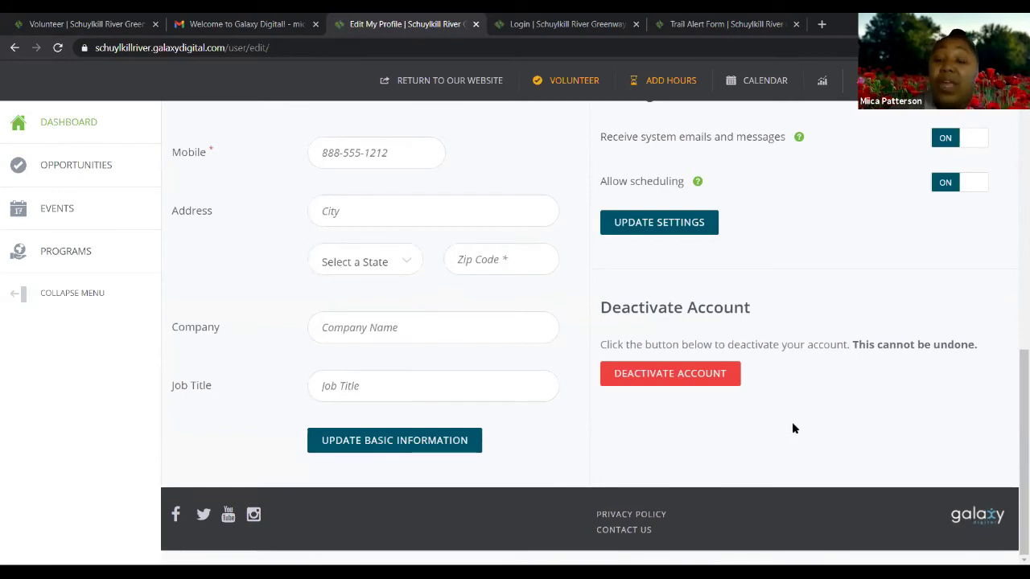
pyautogui.scroll(1, 793, 428)
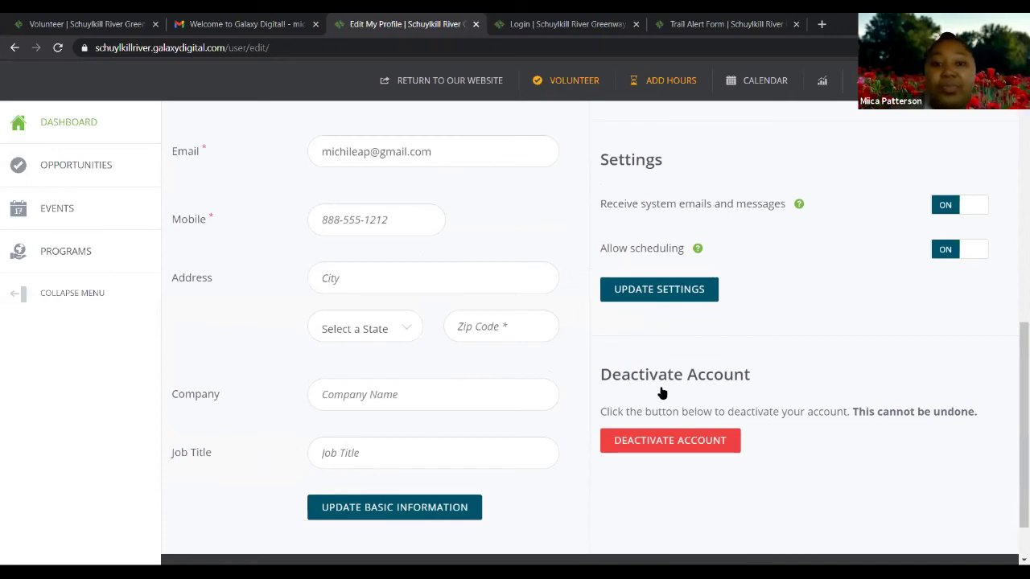
pyautogui.scroll(3, 563, 384)
pyautogui.scroll(5, 539, 389)
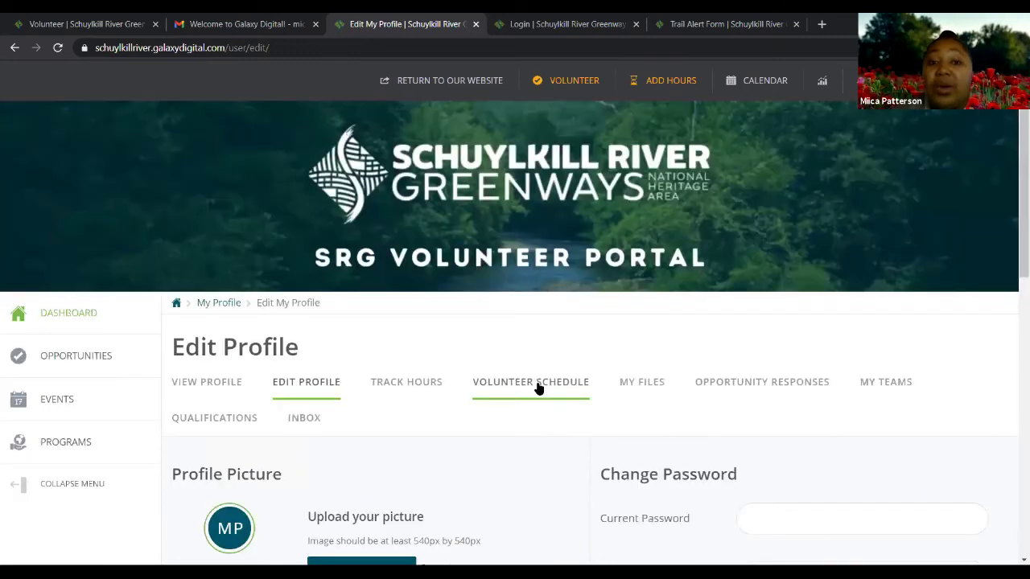
# Browse the April 2021 schedule and view the April 25 Opening Trails Day Cleanup at Fork & Ale
pyautogui.click(539, 385)
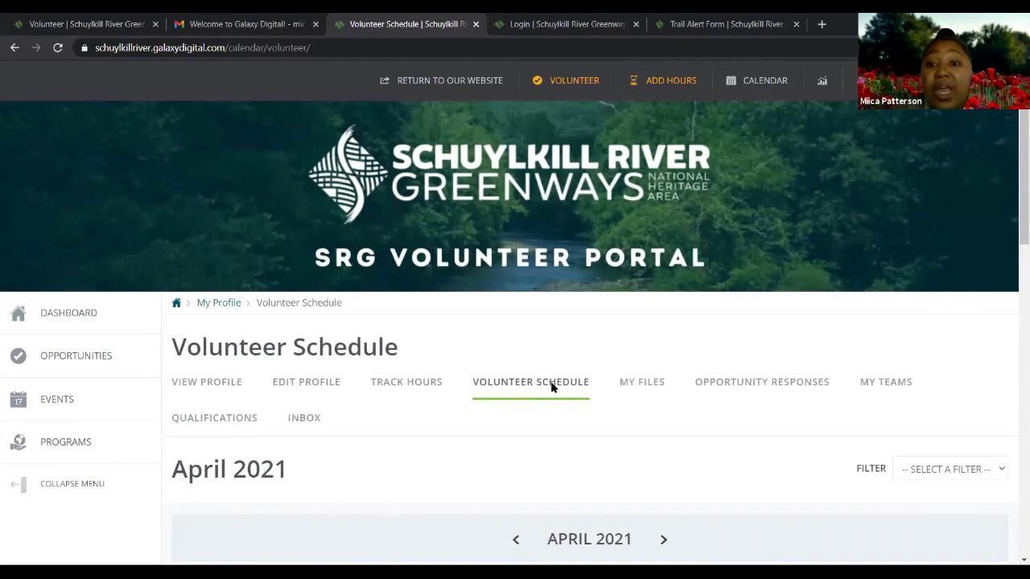
pyautogui.scroll(-3, 552, 387)
pyautogui.scroll(-4, 552, 386)
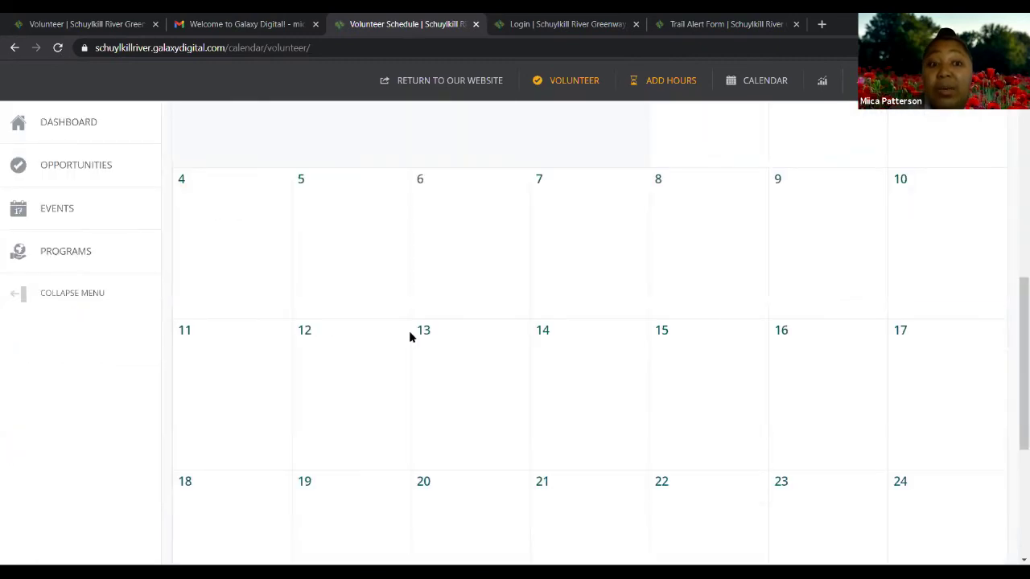
pyautogui.scroll(-3, 410, 334)
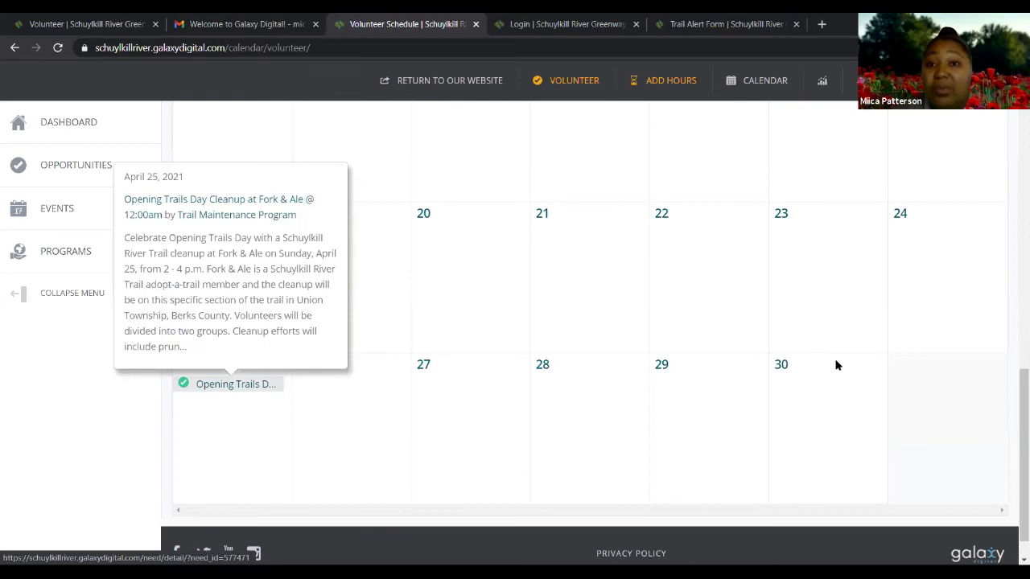
pyautogui.scroll(10, 801, 368)
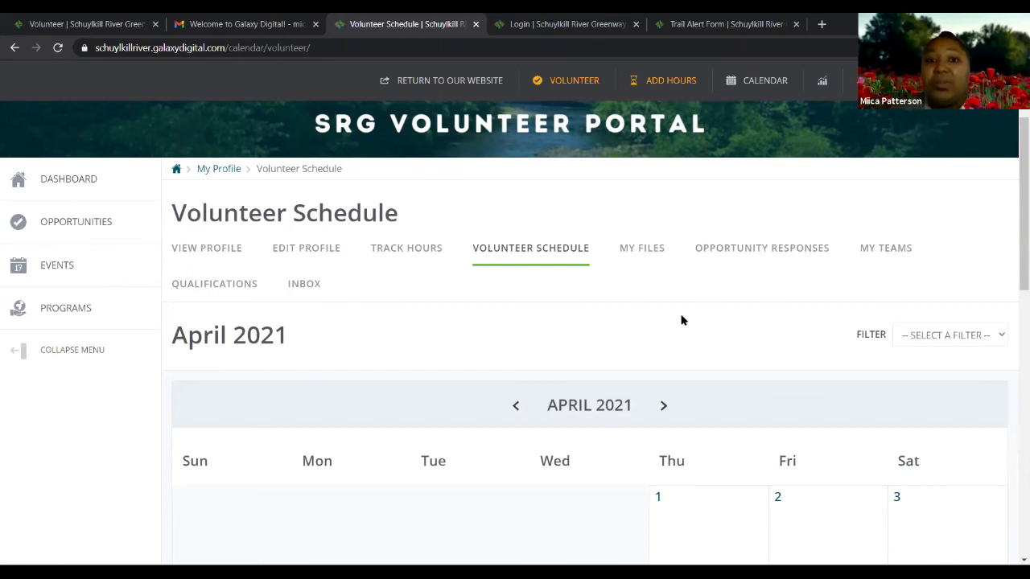
pyautogui.scroll(-1, 683, 319)
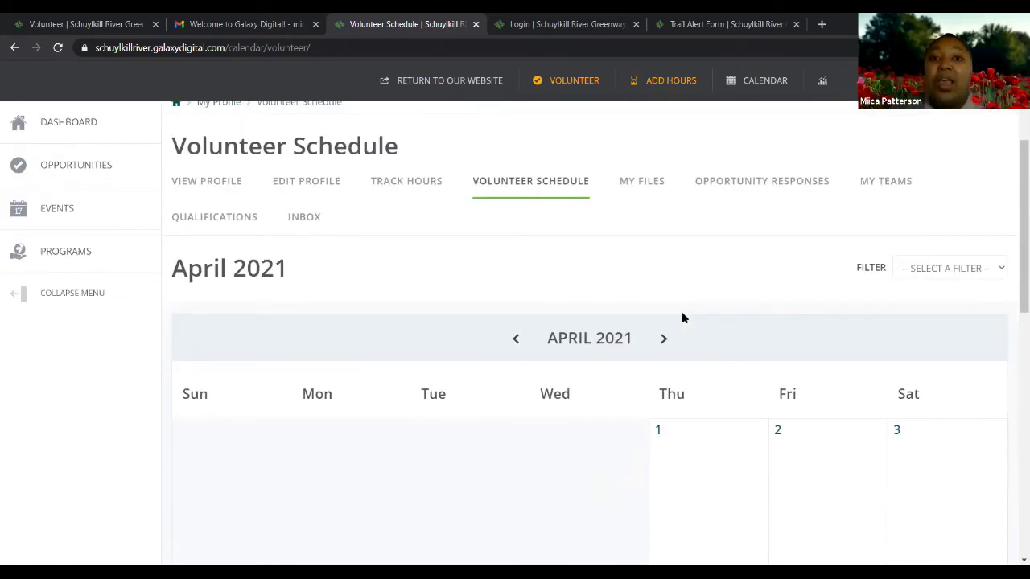
pyautogui.scroll(1, 683, 318)
pyautogui.scroll(-2, 692, 307)
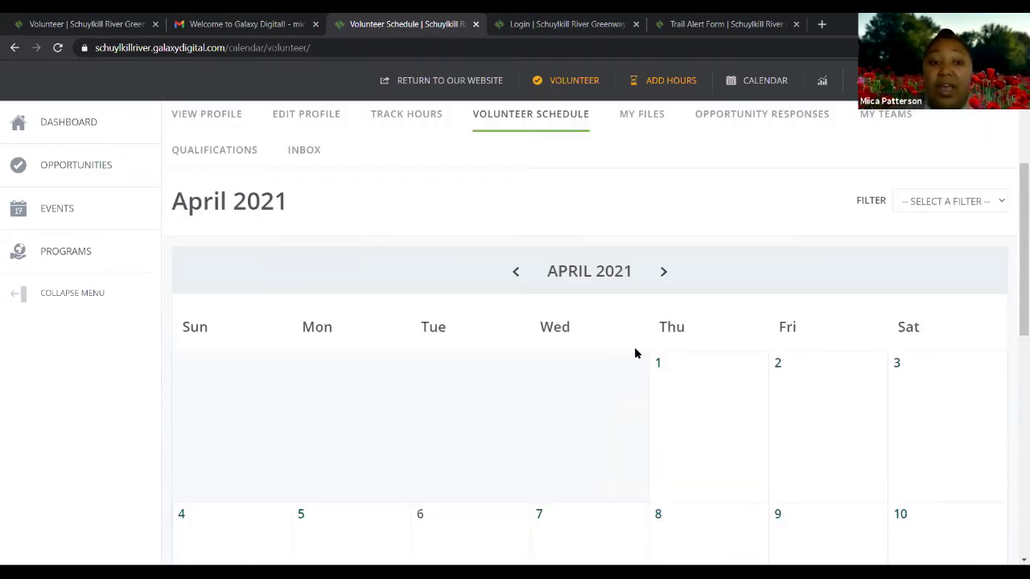
pyautogui.scroll(-5, 563, 366)
pyautogui.scroll(-3, 197, 434)
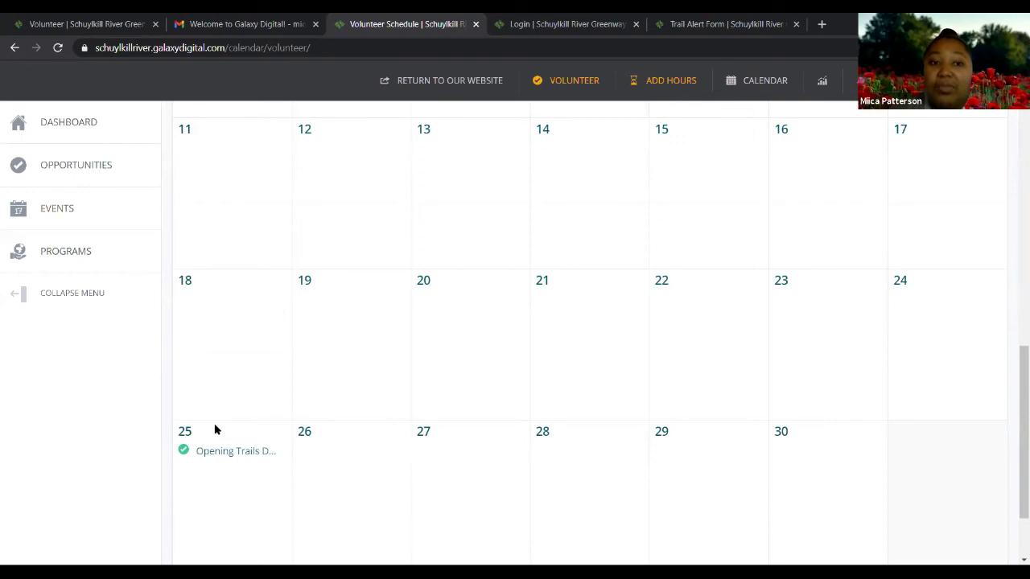
pyautogui.scroll(-1, 215, 429)
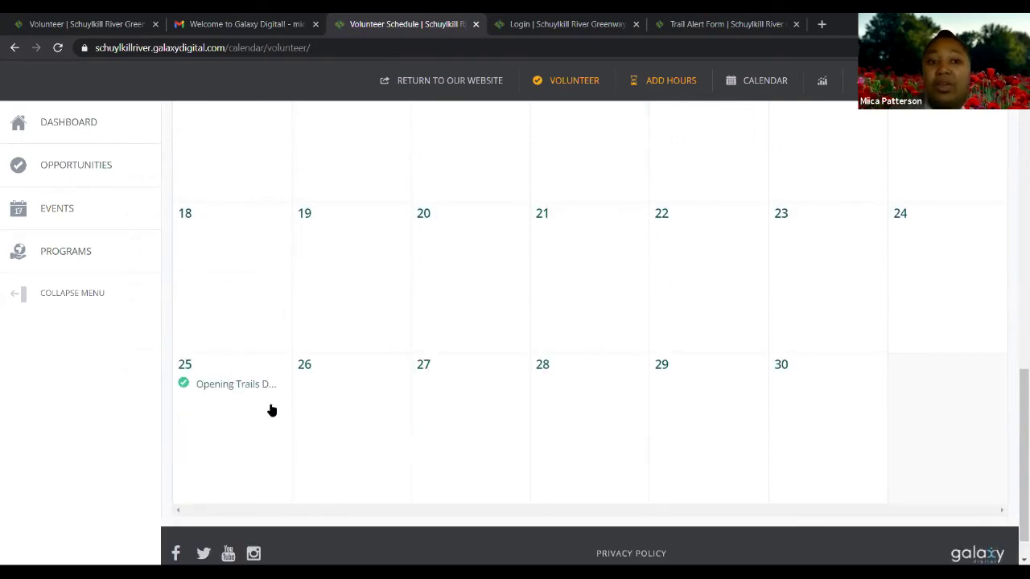
pyautogui.click(242, 388)
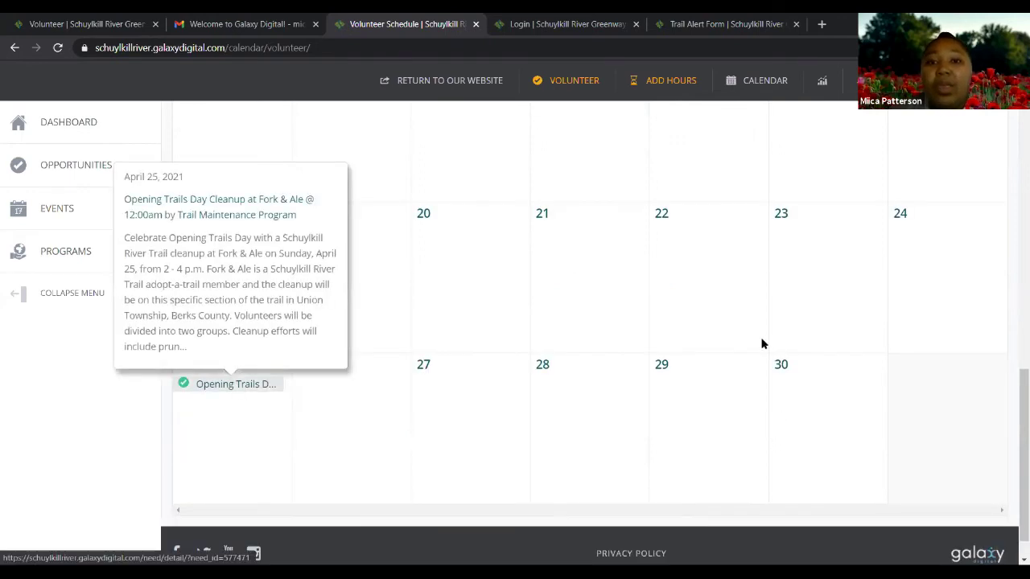
pyautogui.scroll(15, 762, 344)
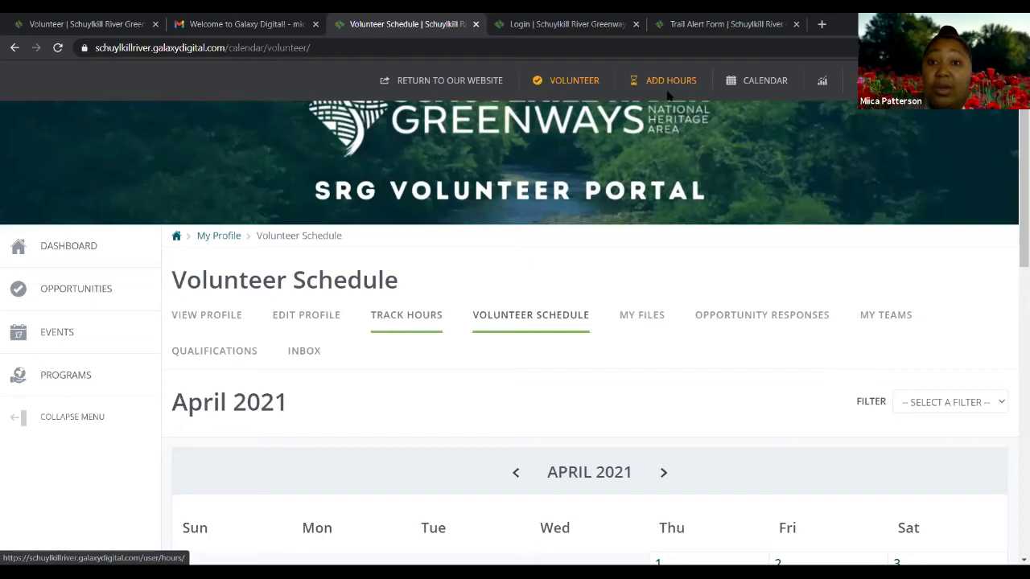
# Pass through Track Hours to the My Files page, which has no folders or files
pyautogui.click(420, 342)
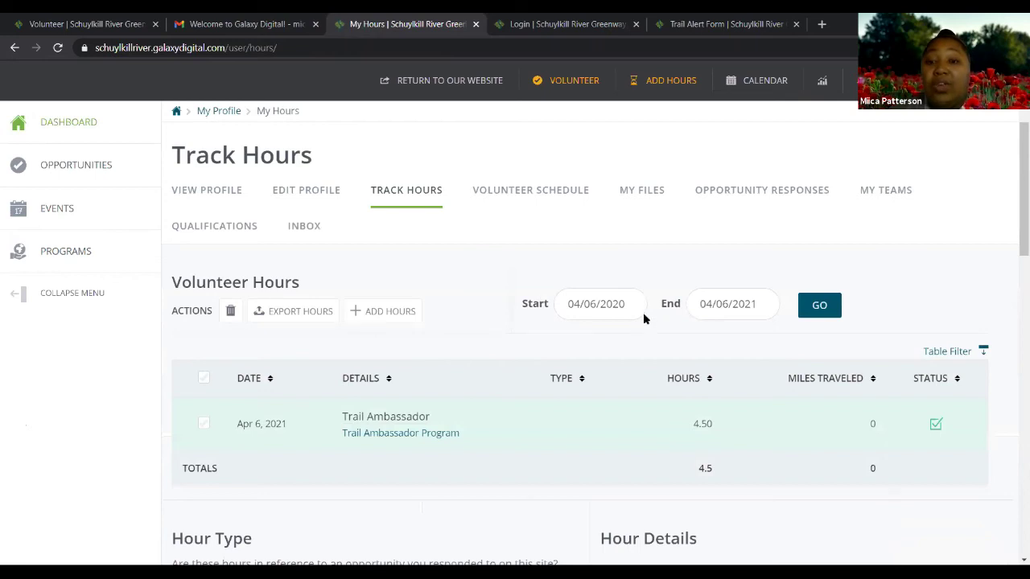
pyautogui.scroll(2, 644, 318)
pyautogui.click(642, 315)
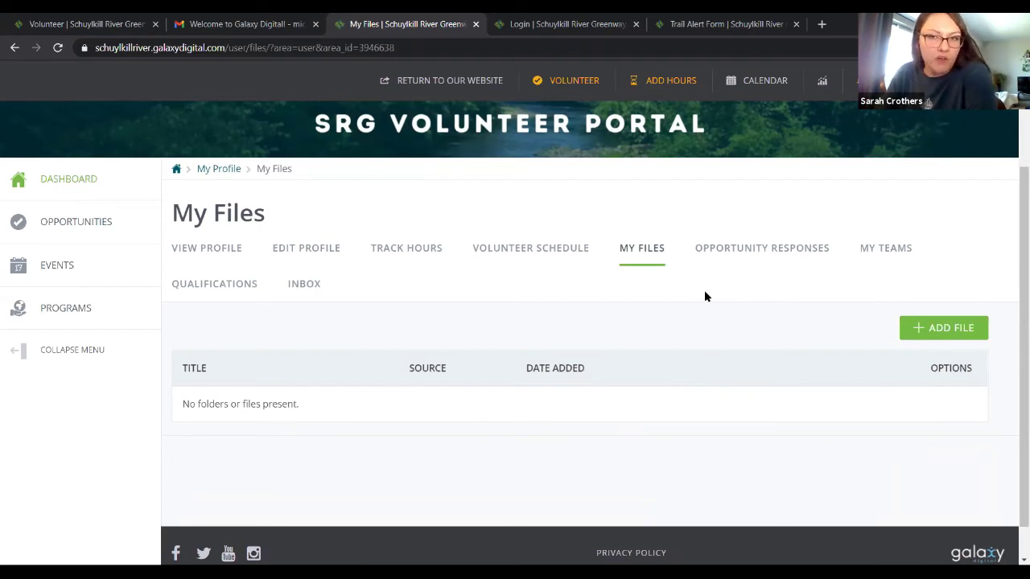
# Pick IMG_6268 from Desktop > RGI Volunteer Day_03.27.21 as the file to upload
pyautogui.click(943, 331)
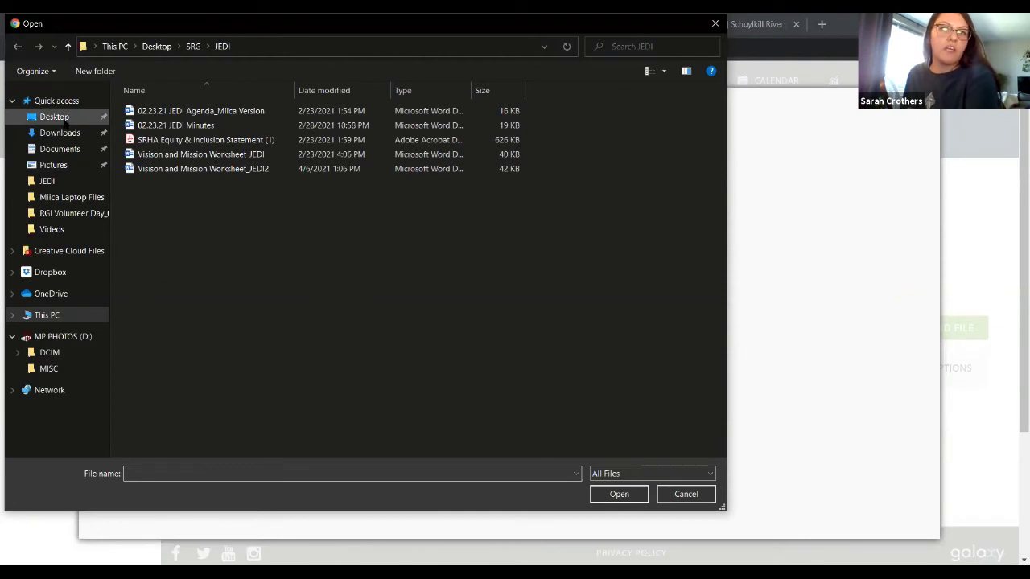
pyautogui.click(54, 117)
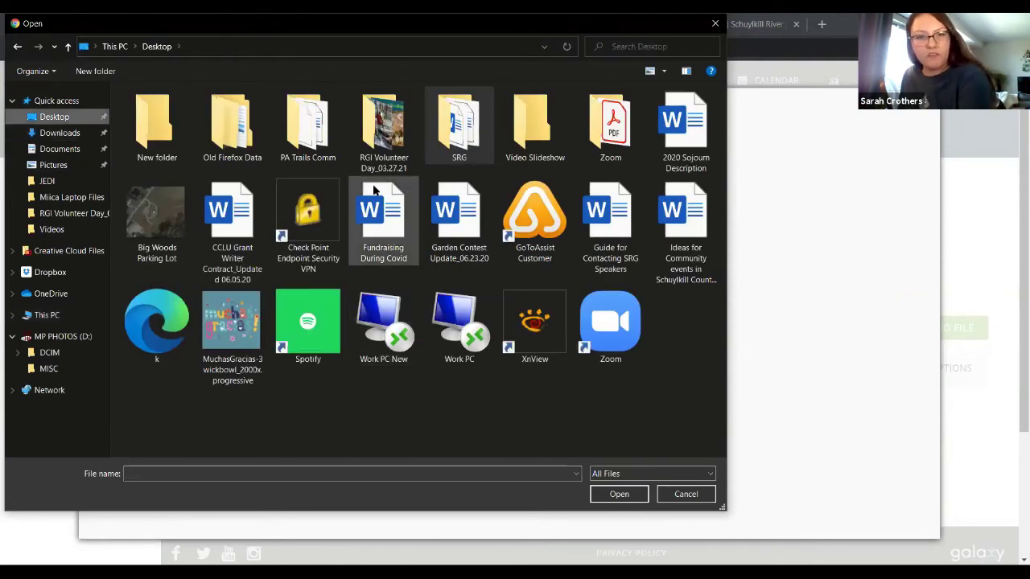
pyautogui.click(376, 144)
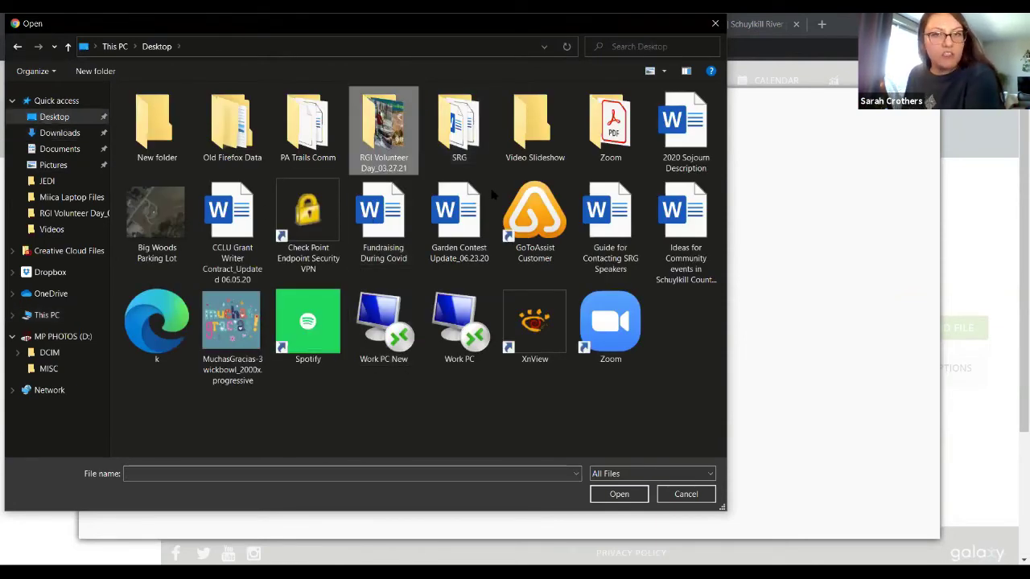
pyautogui.press('Return')
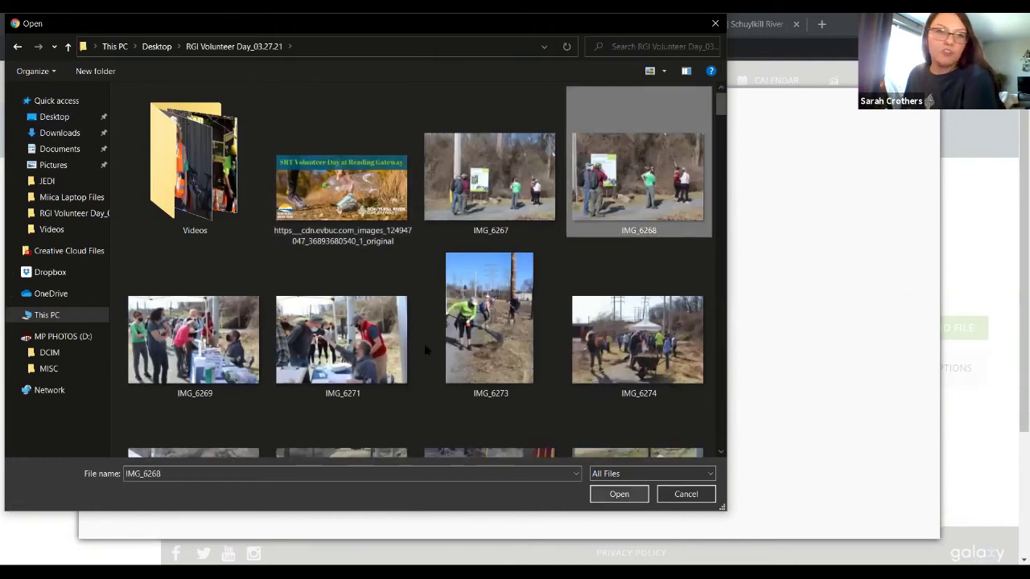
pyautogui.press('Return')
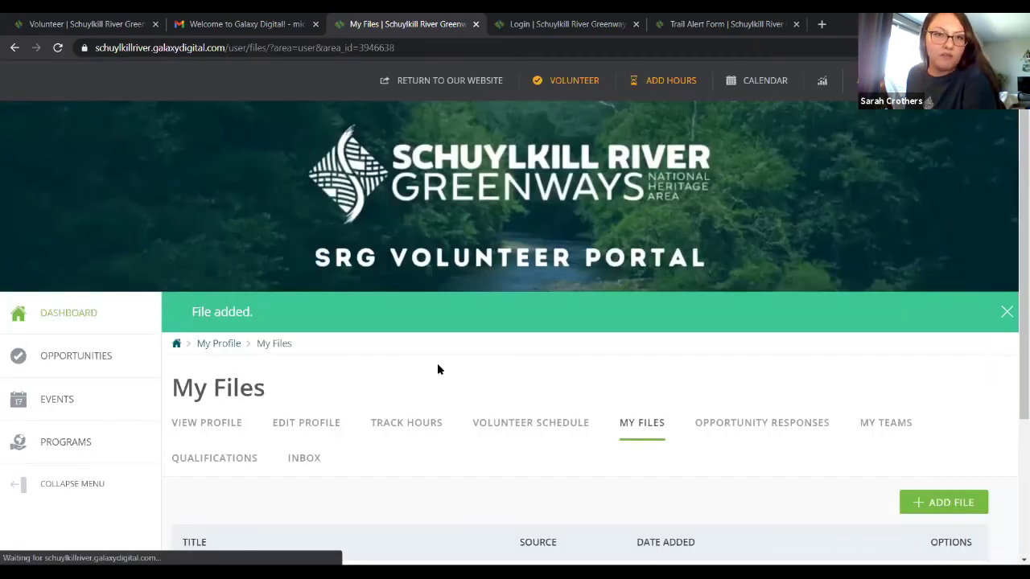
pyautogui.scroll(-3, 439, 369)
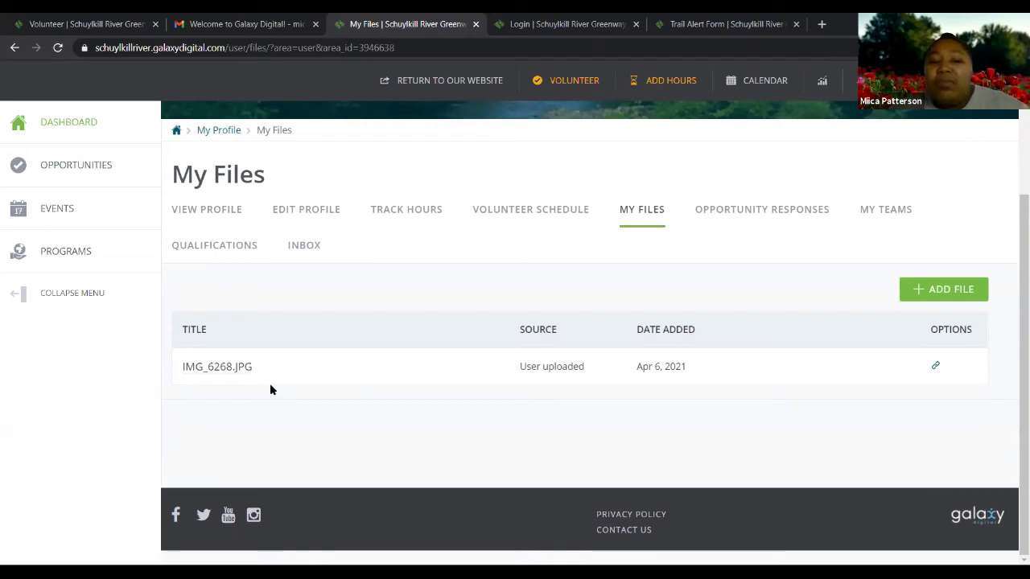
pyautogui.scroll(1, 270, 390)
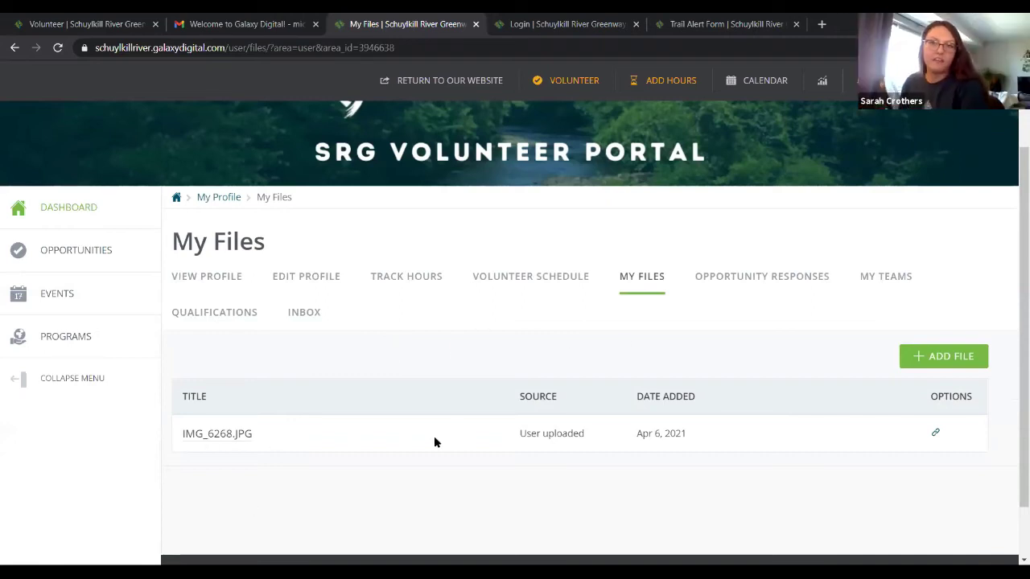
pyautogui.scroll(-2, 432, 441)
pyautogui.scroll(2, 432, 442)
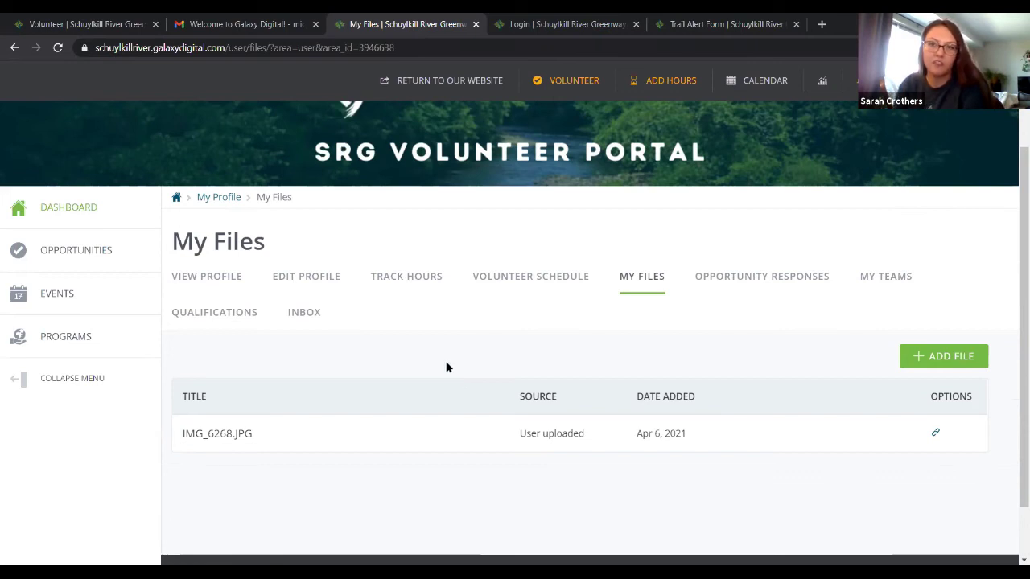
pyautogui.scroll(-1, 445, 359)
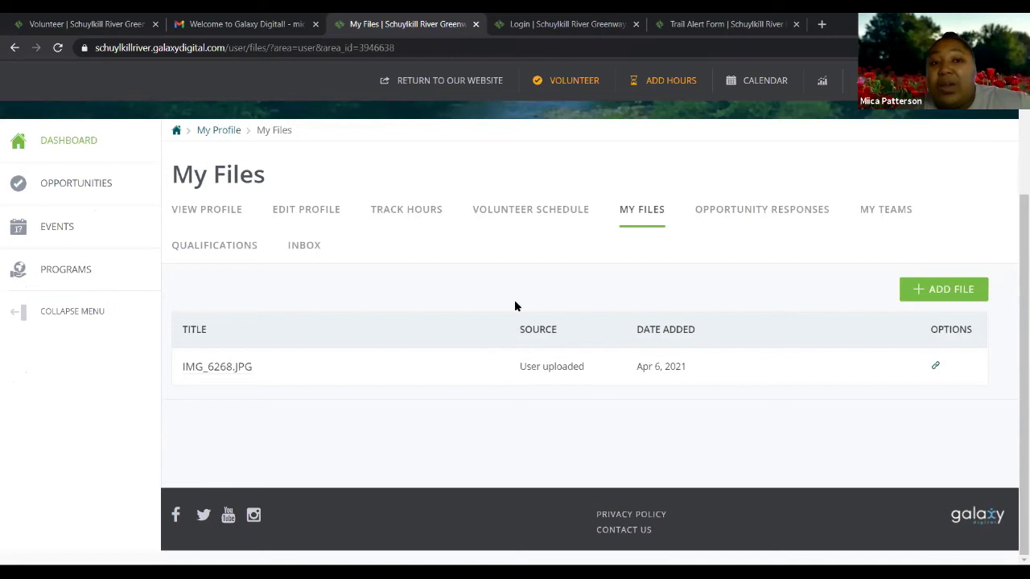
pyautogui.scroll(1, 515, 315)
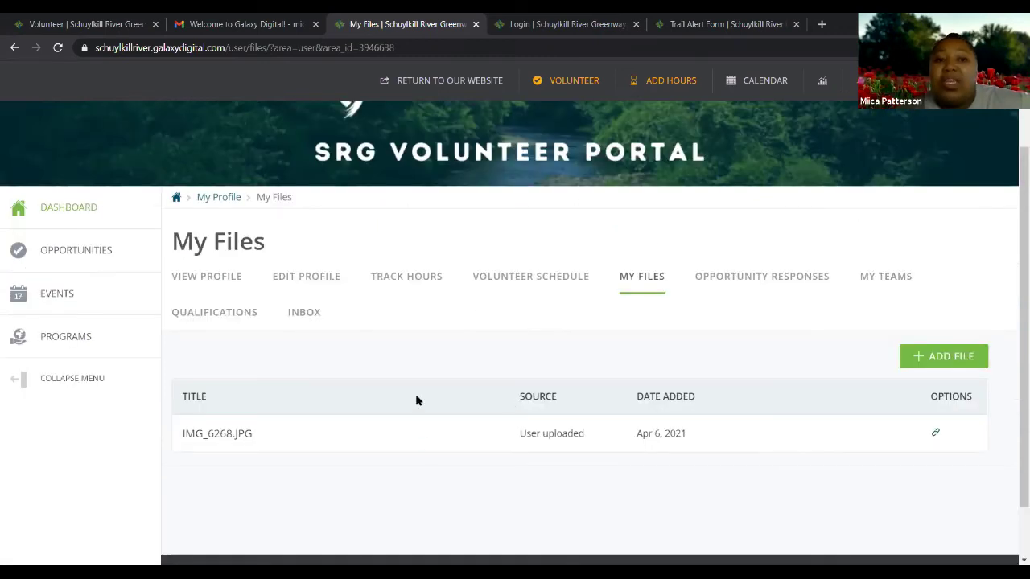
pyautogui.scroll(-1, 432, 449)
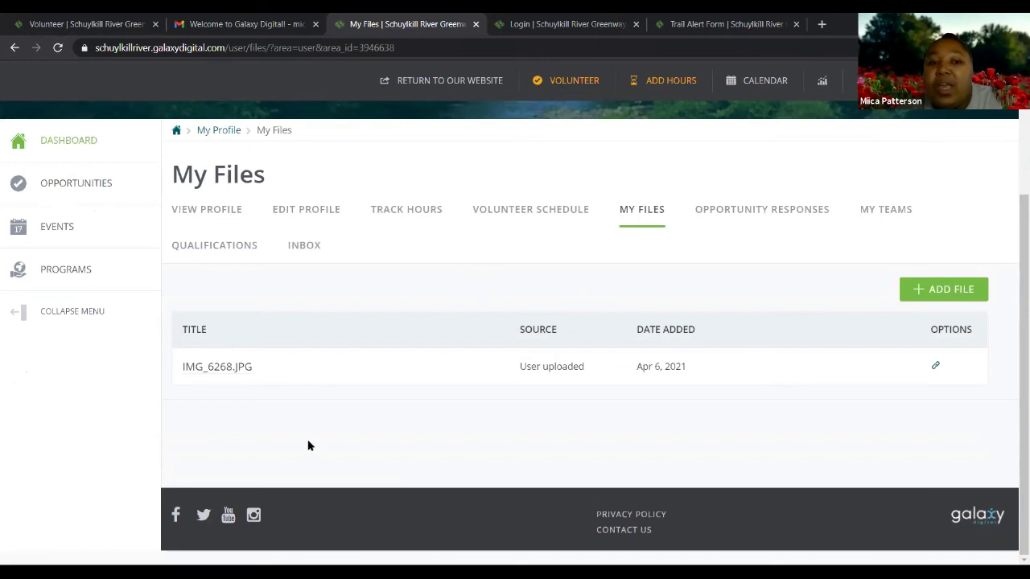
pyautogui.scroll(2, 399, 406)
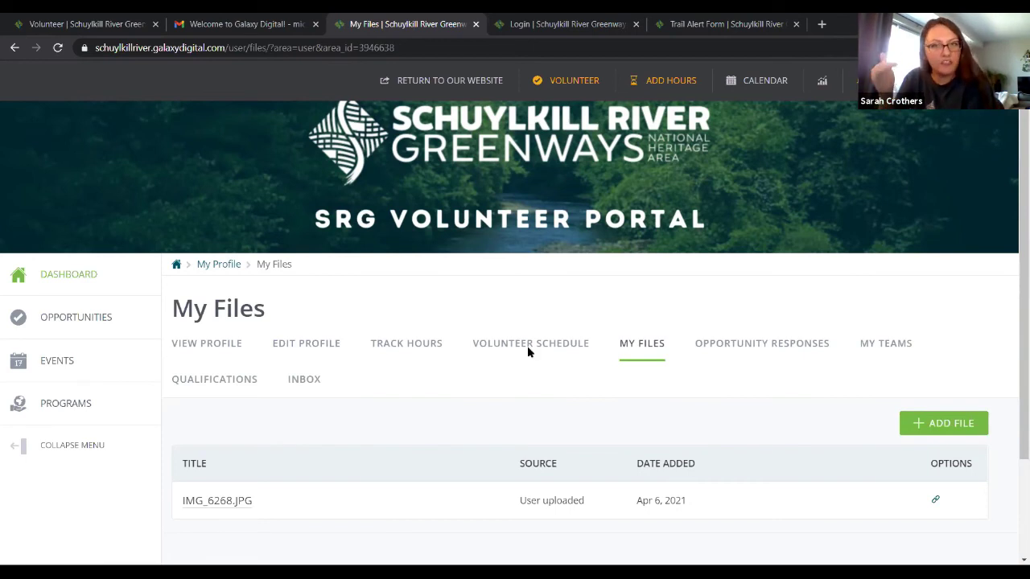
# Look over My Responses, listing Opening Trails Day Cleanup at Fork & Ale and Trail Ambassador
pyautogui.click(769, 355)
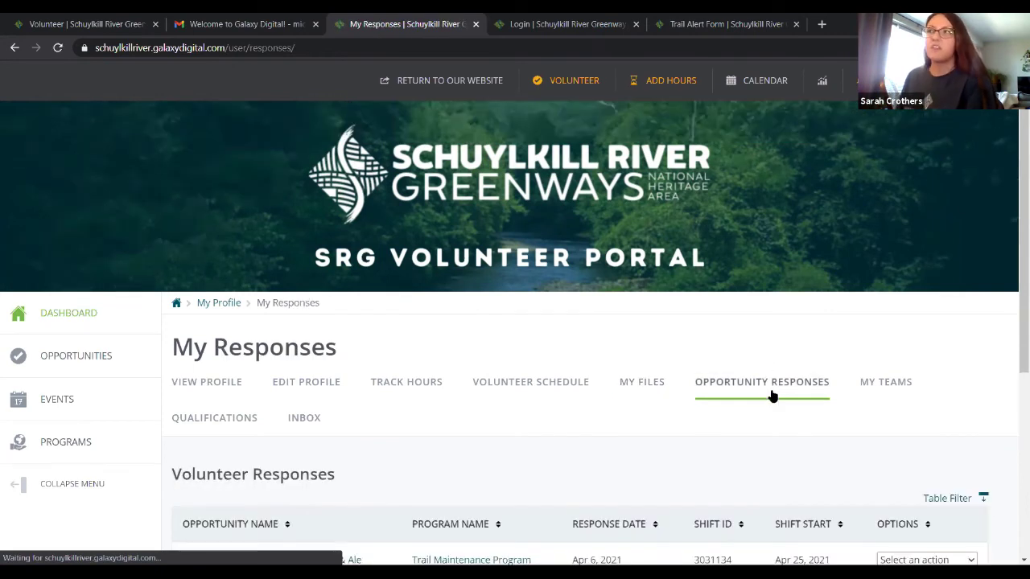
pyautogui.scroll(-1, 770, 394)
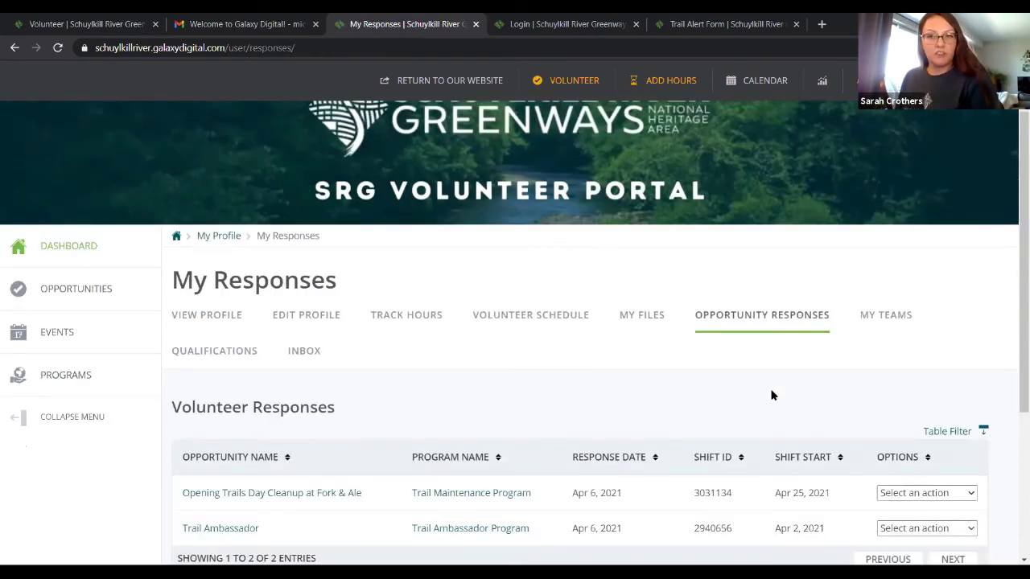
pyautogui.scroll(-1, 771, 391)
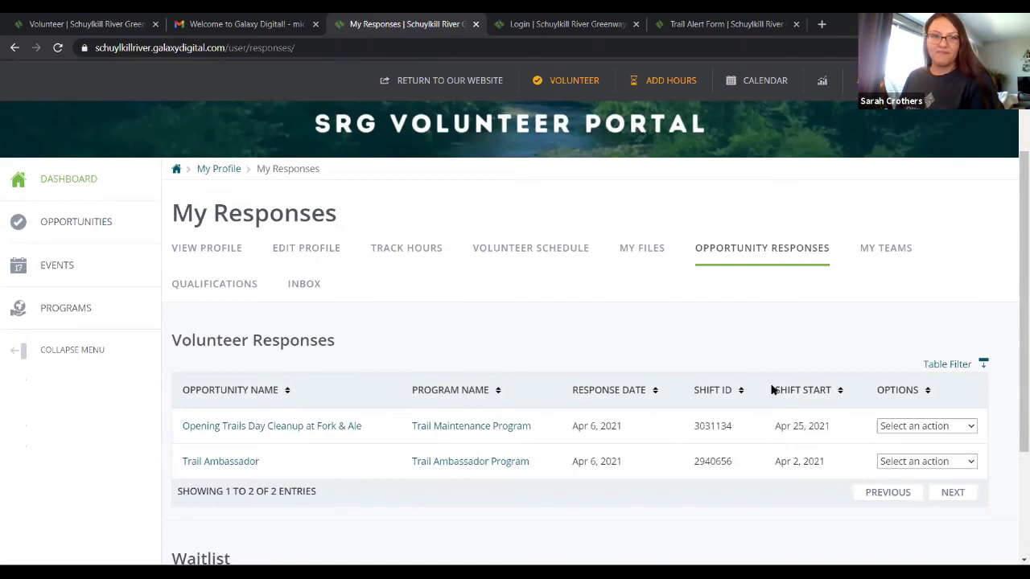
pyautogui.scroll(1, 771, 391)
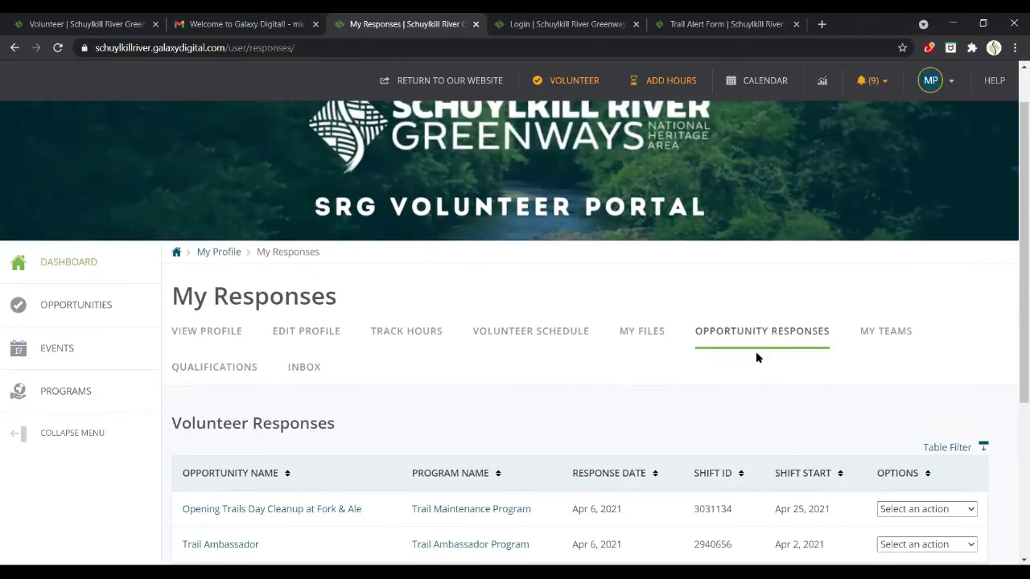
pyautogui.scroll(1, 756, 354)
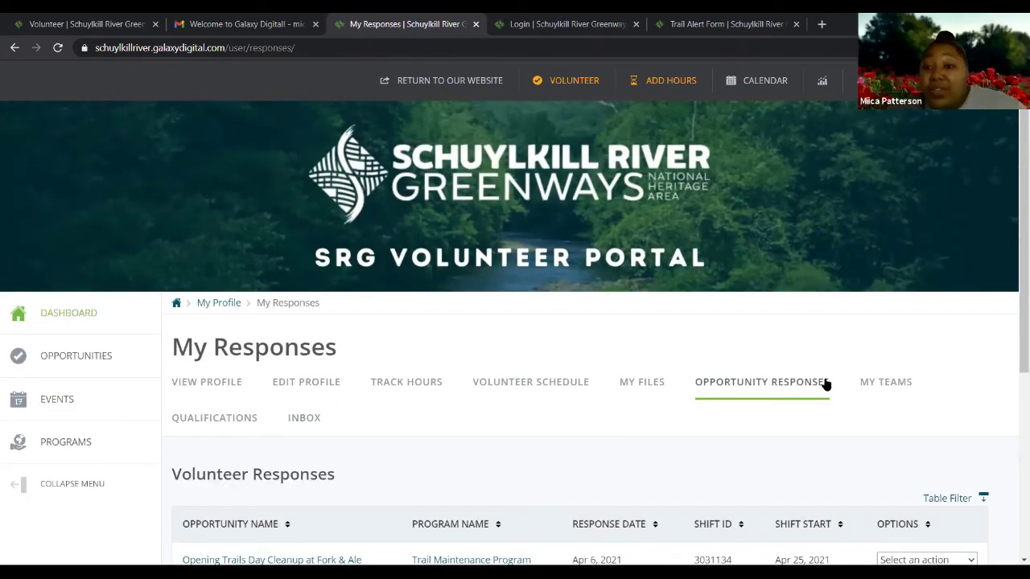
pyautogui.scroll(-2, 800, 376)
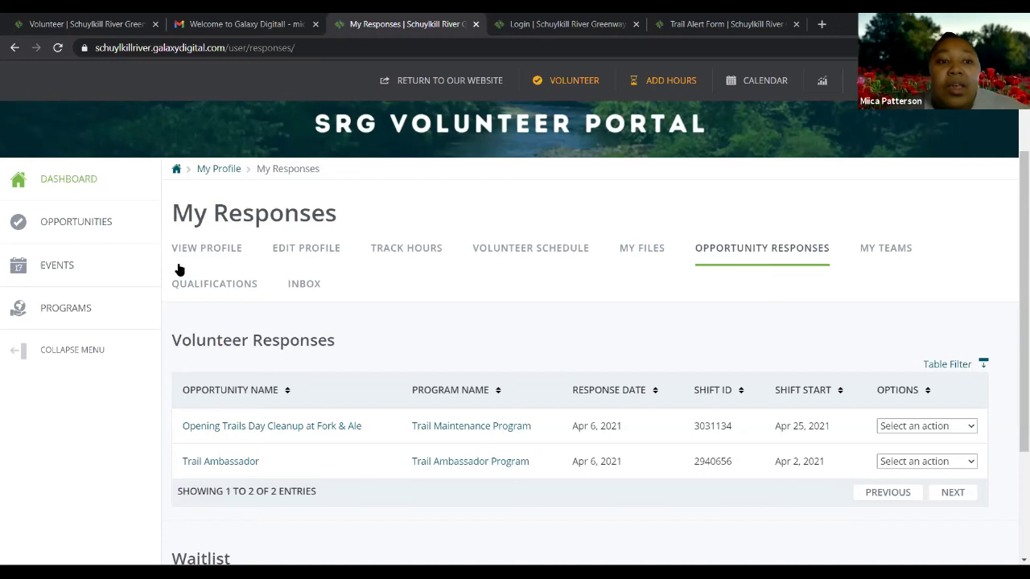
pyautogui.click(221, 293)
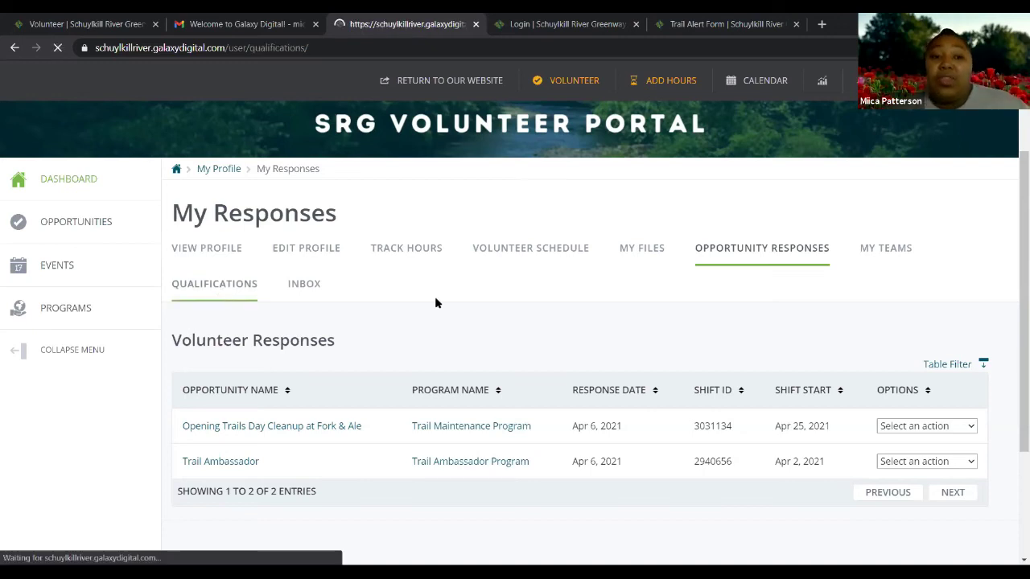
pyautogui.scroll(-2, 437, 298)
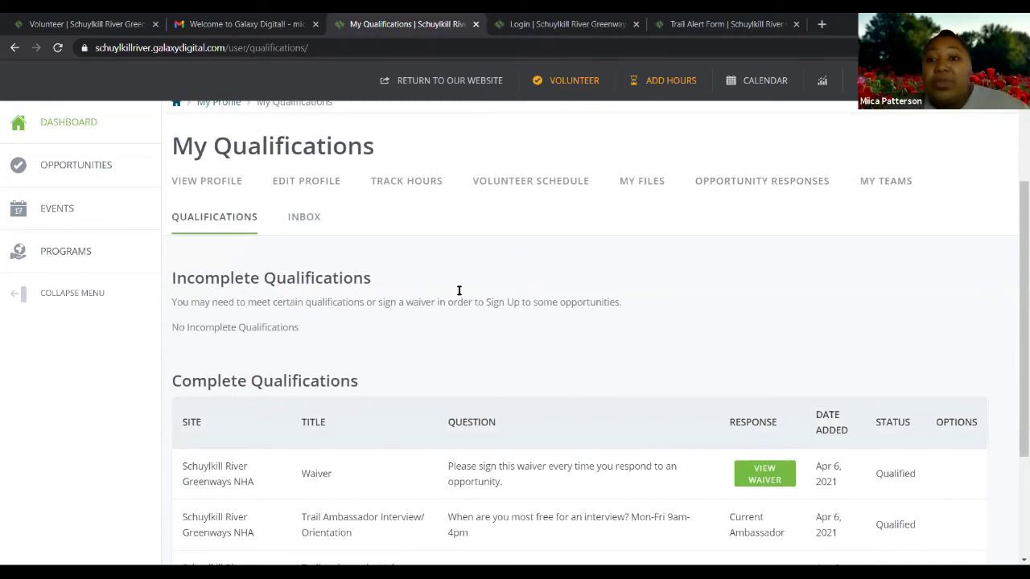
pyautogui.scroll(-2, 437, 298)
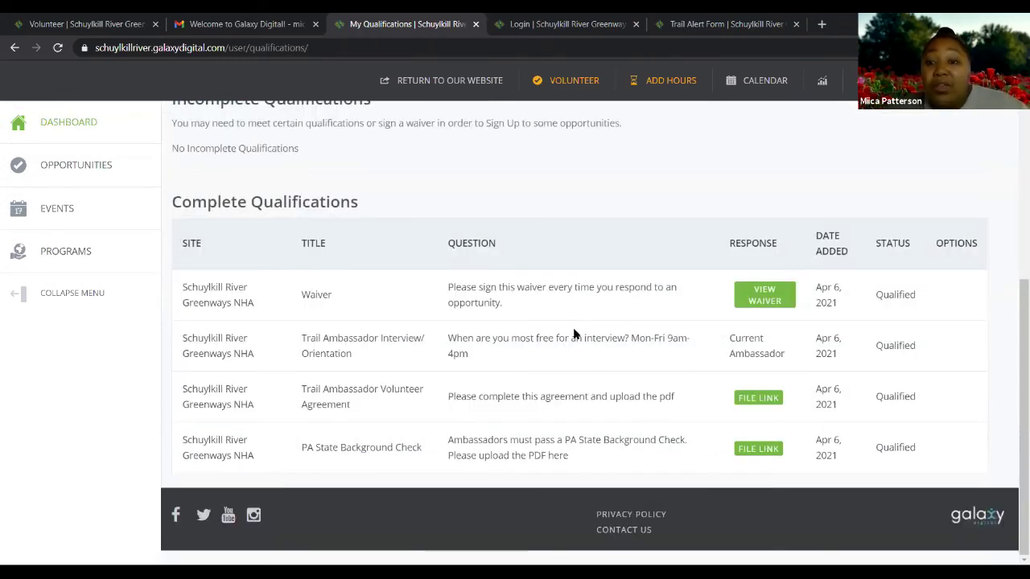
pyautogui.scroll(2, 761, 349)
pyautogui.scroll(-2, 893, 290)
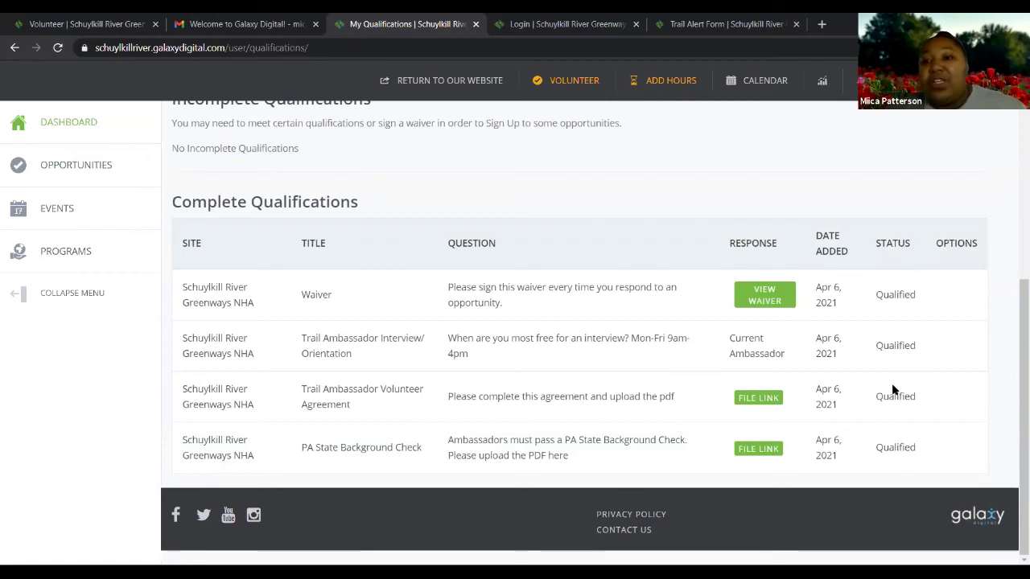
pyautogui.scroll(2, 891, 385)
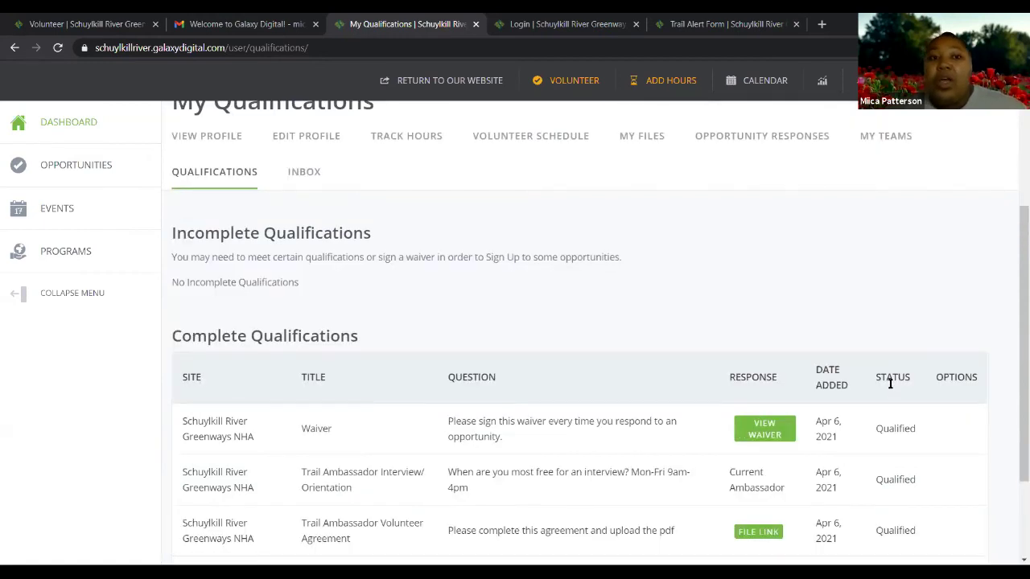
pyautogui.scroll(1, 889, 382)
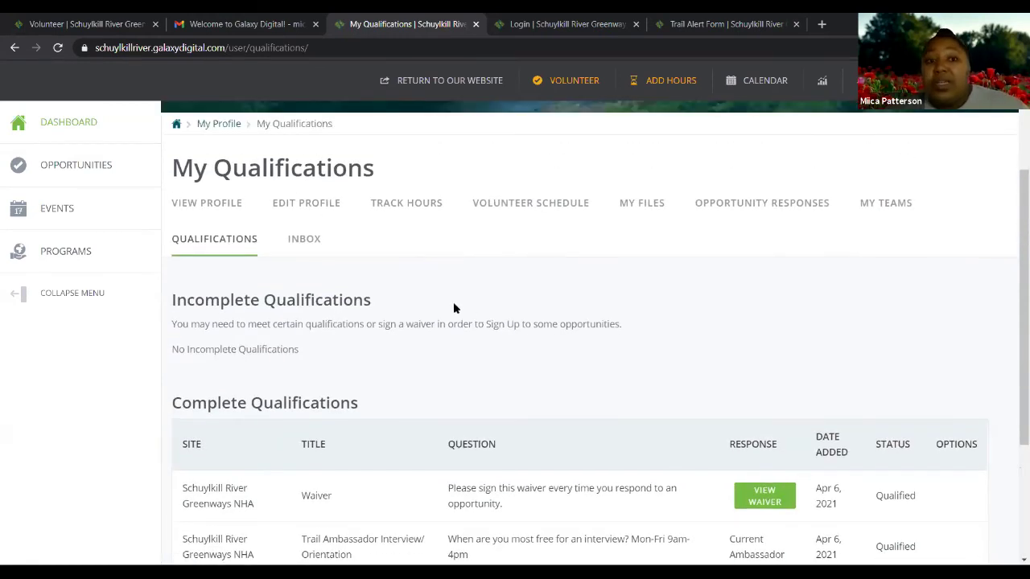
# Open the volunteer inbox and scroll down through the received messages
pyautogui.click(310, 246)
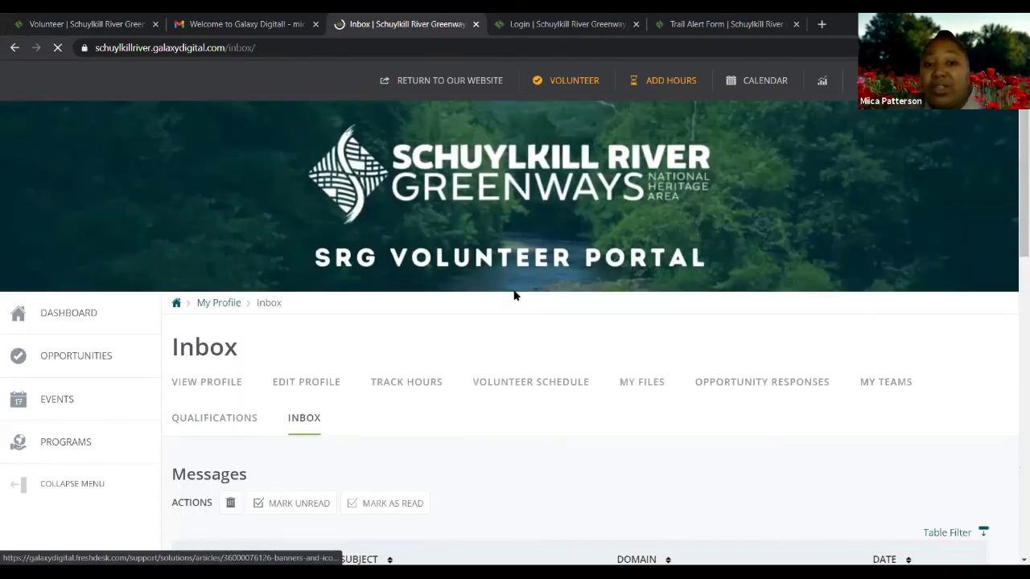
pyautogui.scroll(-3, 514, 296)
pyautogui.scroll(-2, 552, 299)
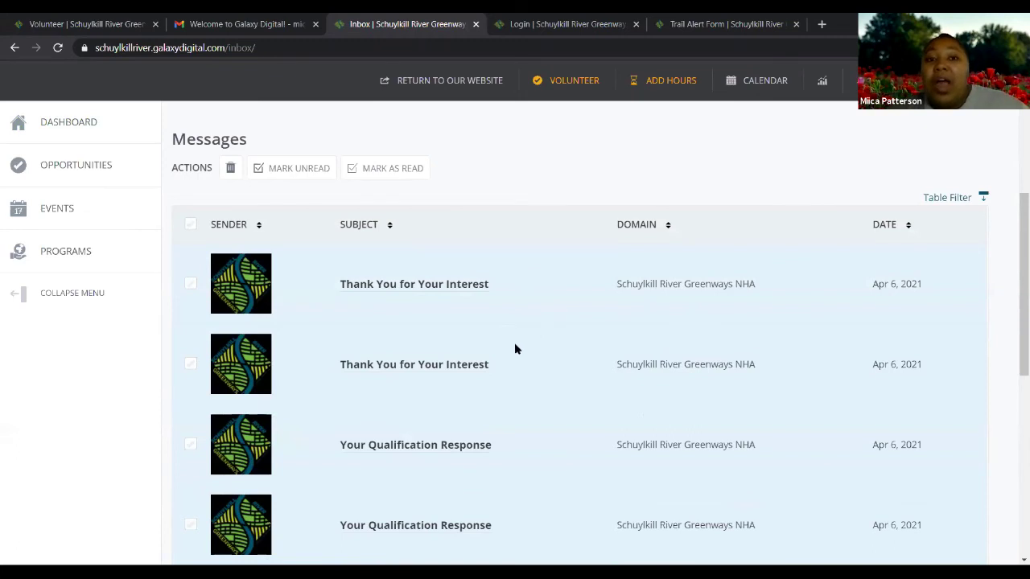
pyautogui.scroll(-2, 515, 347)
pyautogui.scroll(3, 491, 378)
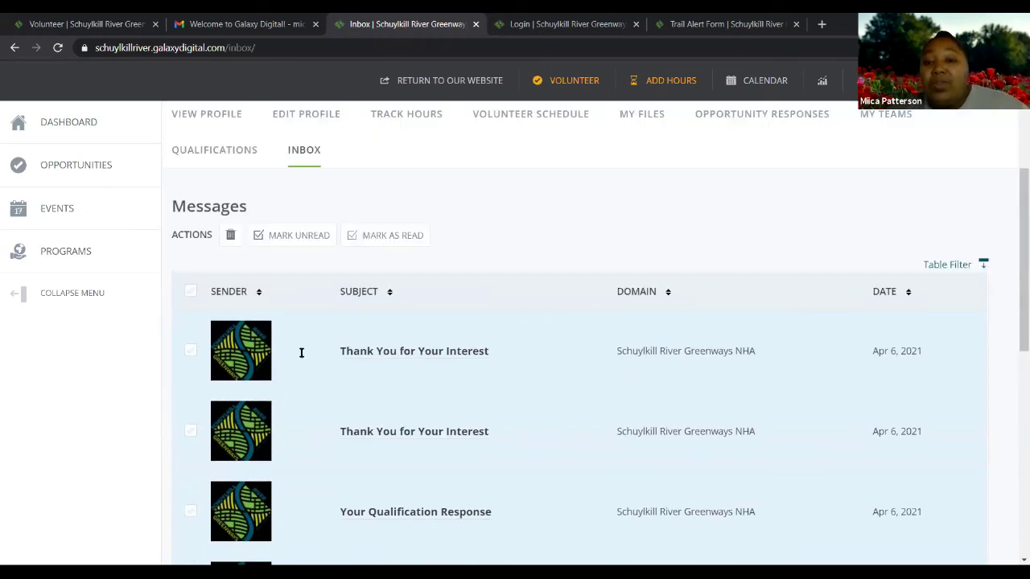
pyautogui.scroll(-1, 660, 357)
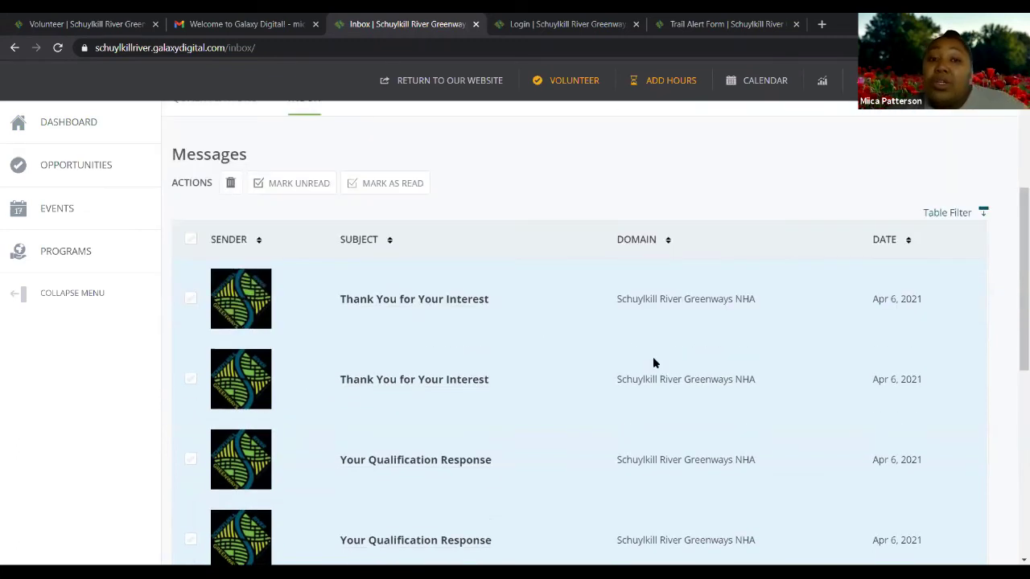
pyautogui.scroll(-1, 654, 362)
pyautogui.scroll(-1, 653, 363)
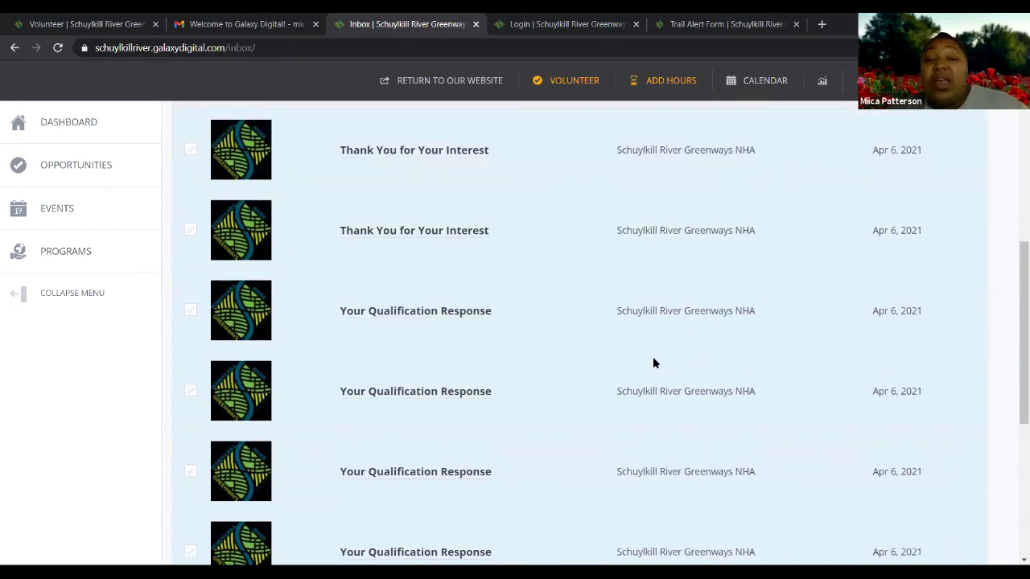
pyautogui.scroll(-2, 653, 363)
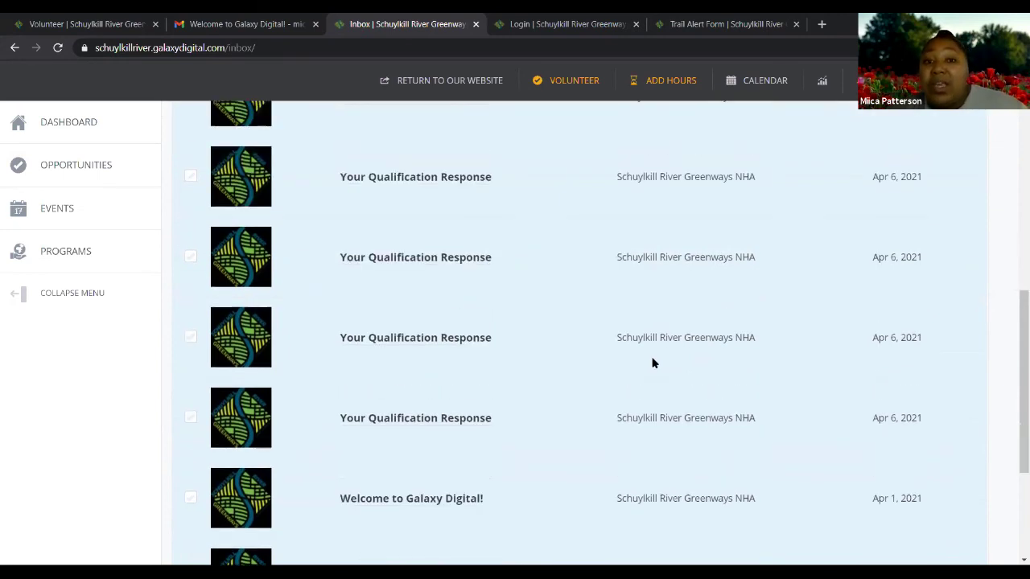
pyautogui.scroll(5, 653, 363)
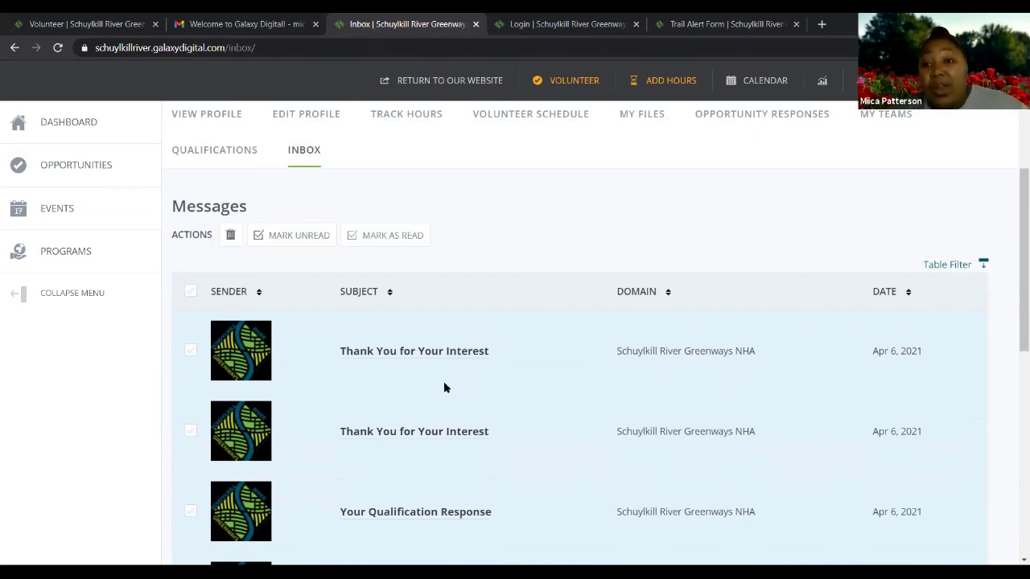
# Look back over the earlier messages, then go to the My Hours page showing 8 logged hours
pyautogui.scroll(2, 497, 388)
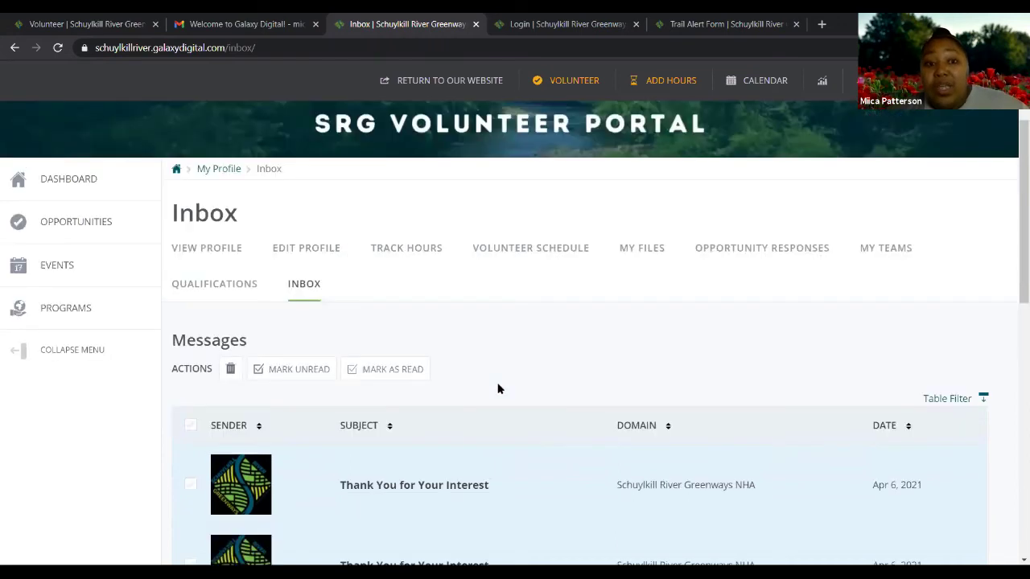
pyautogui.scroll(1, 498, 389)
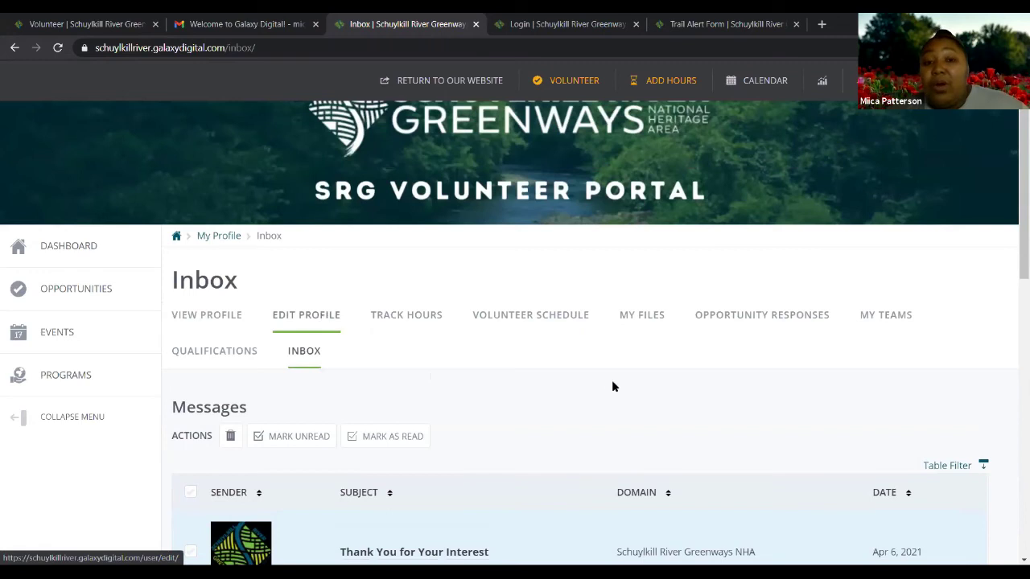
pyautogui.scroll(-4, 609, 387)
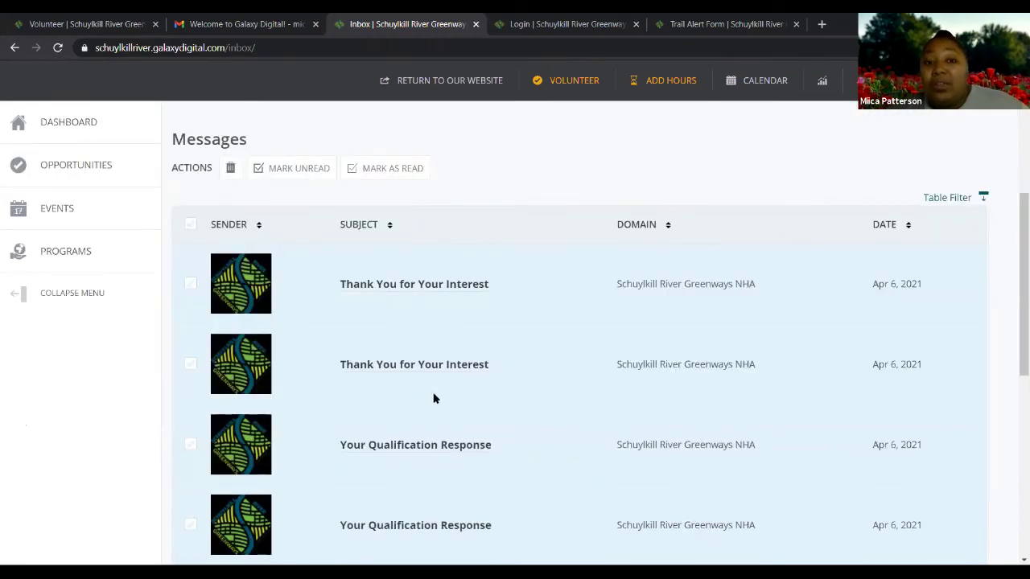
pyautogui.scroll(2, 483, 406)
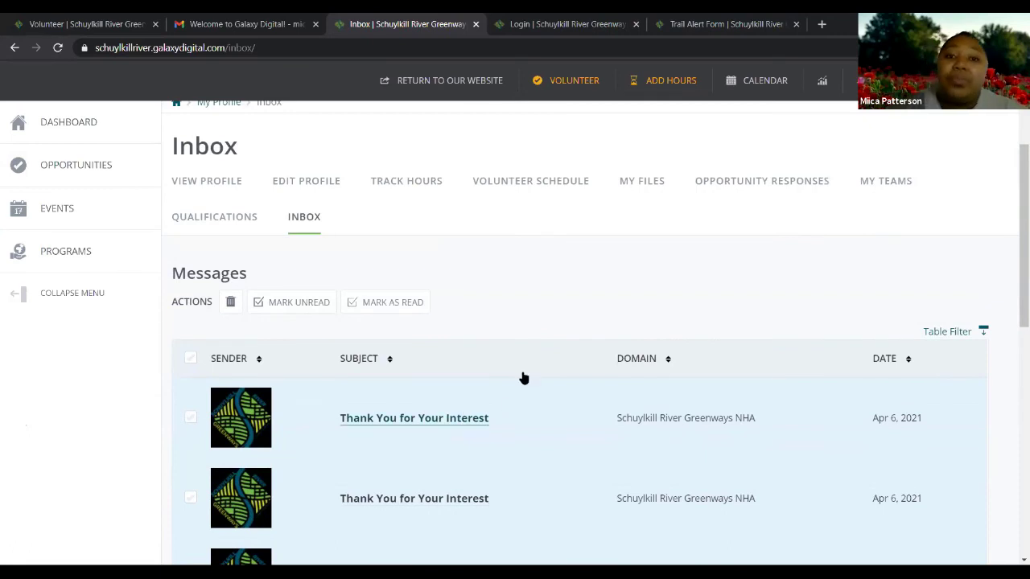
pyautogui.scroll(3, 522, 377)
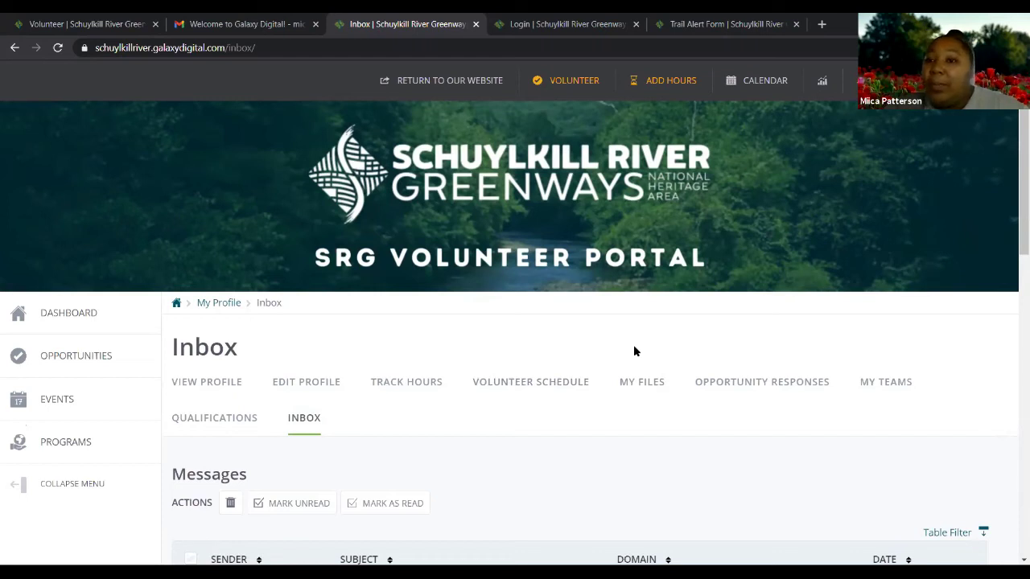
pyautogui.scroll(-1, 633, 355)
pyautogui.scroll(1, 633, 355)
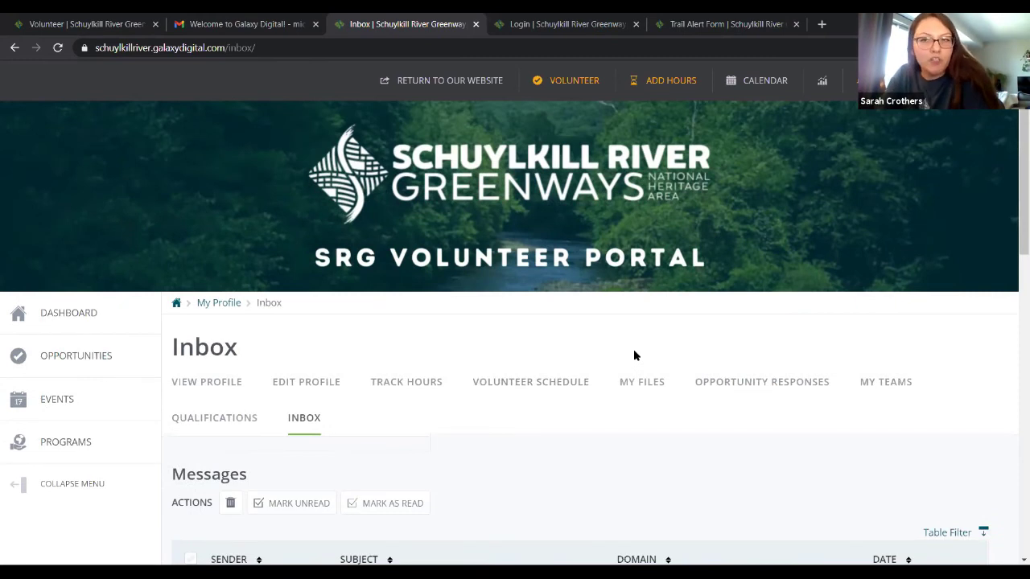
pyautogui.scroll(-1, 633, 354)
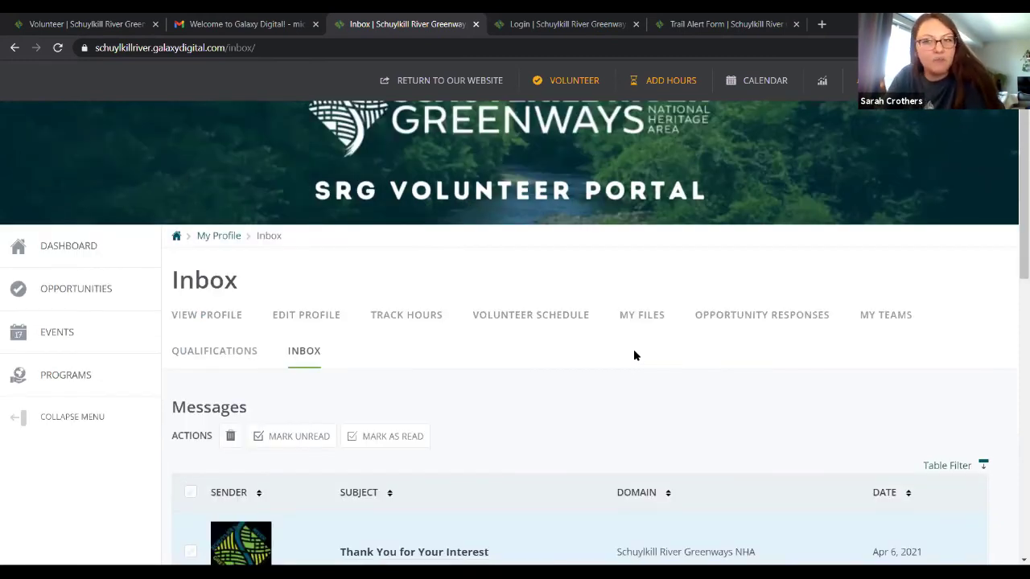
pyautogui.scroll(1, 634, 354)
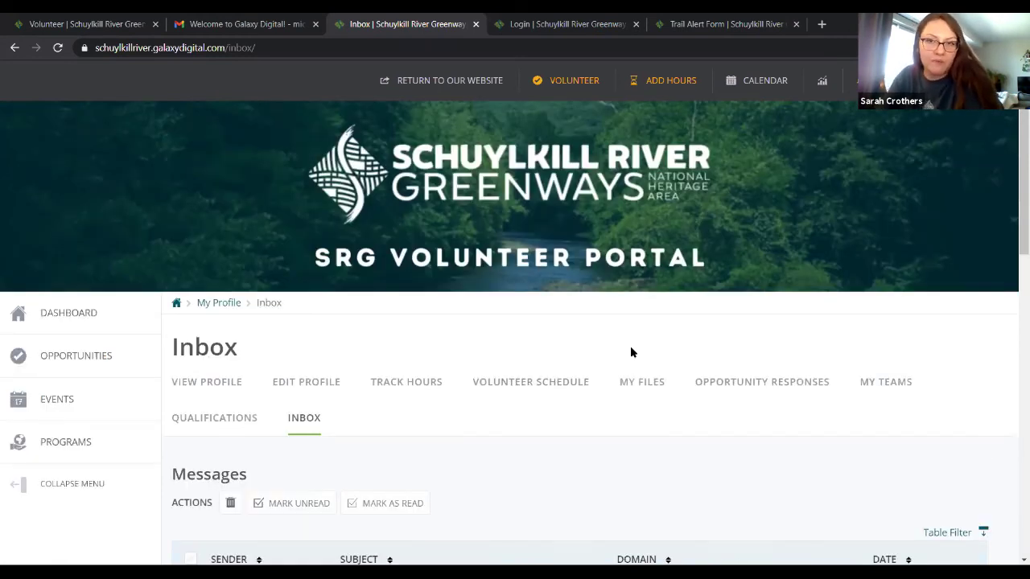
pyautogui.click(422, 389)
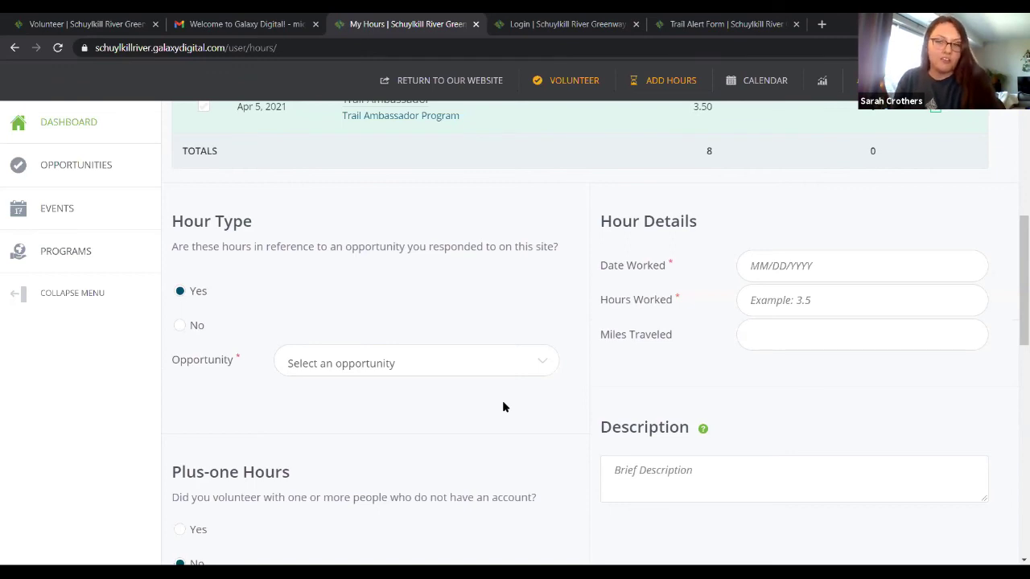
# Scroll through the hours log with the Apr 6, 2021 Trail Ambassador entry and the new-hours form
pyautogui.scroll(1, 503, 407)
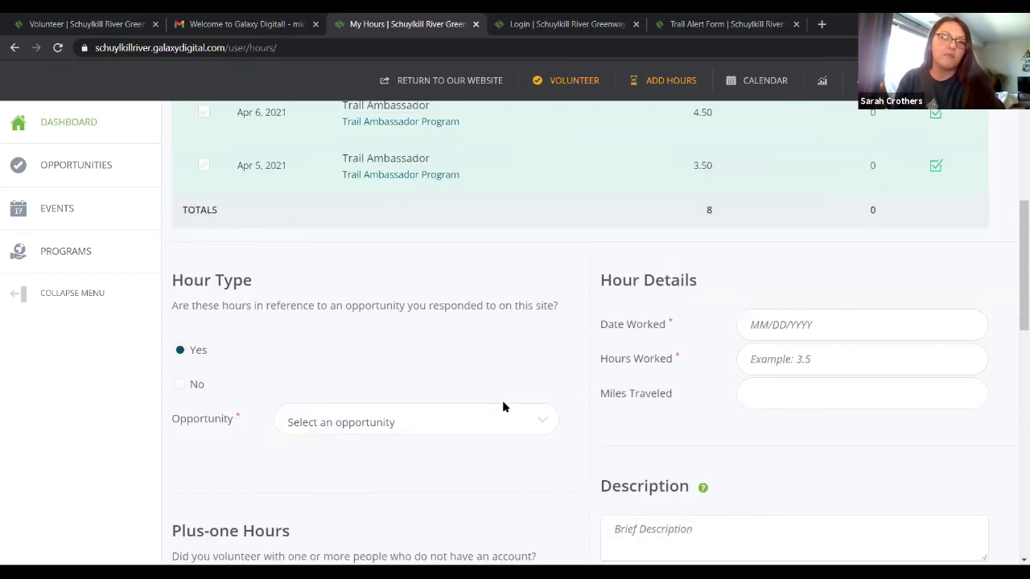
pyautogui.scroll(1, 503, 407)
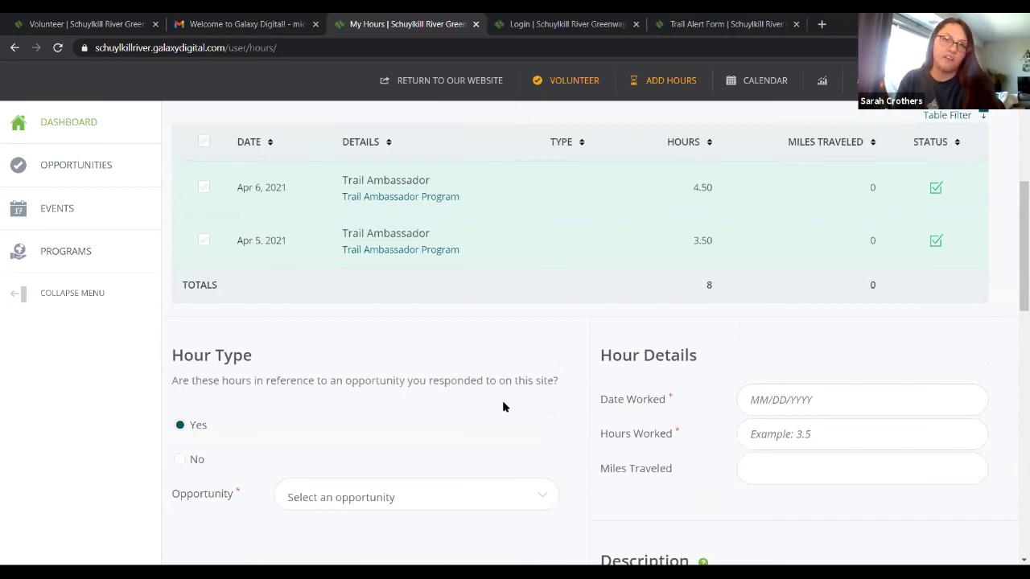
pyautogui.scroll(1, 503, 407)
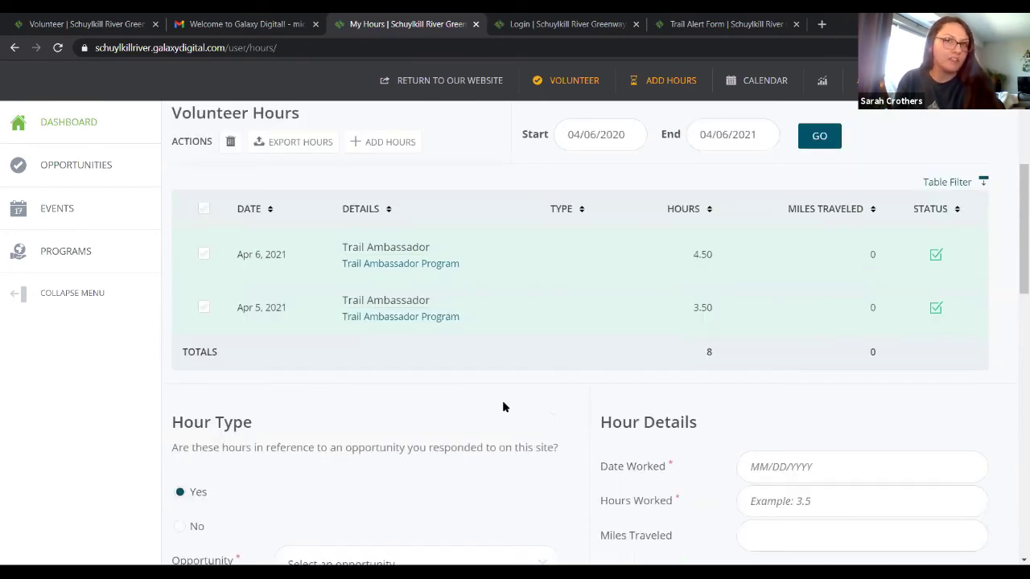
pyautogui.scroll(1, 503, 408)
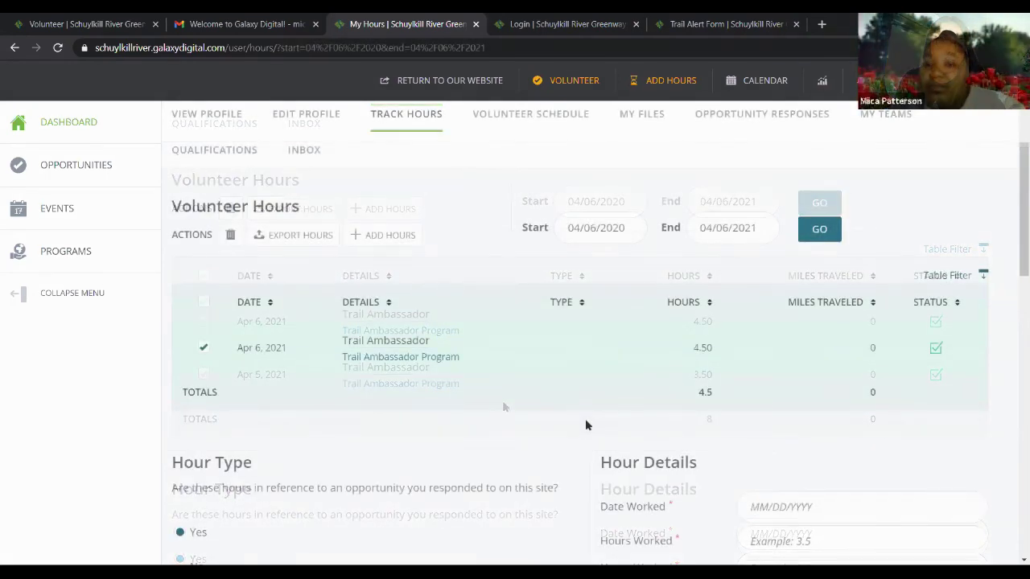
pyautogui.scroll(-2, 586, 423)
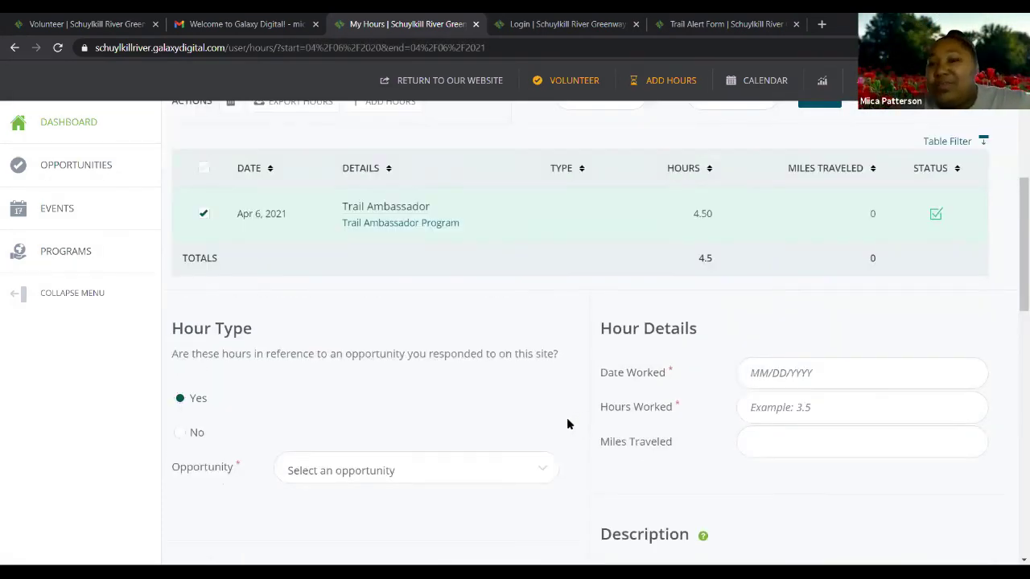
pyautogui.scroll(1, 564, 423)
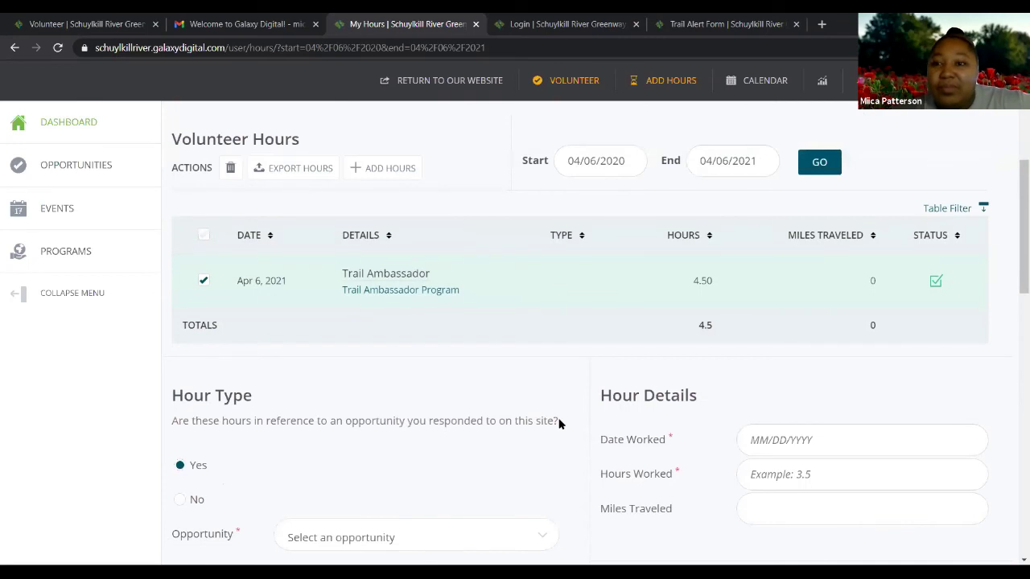
pyautogui.scroll(-4, 561, 424)
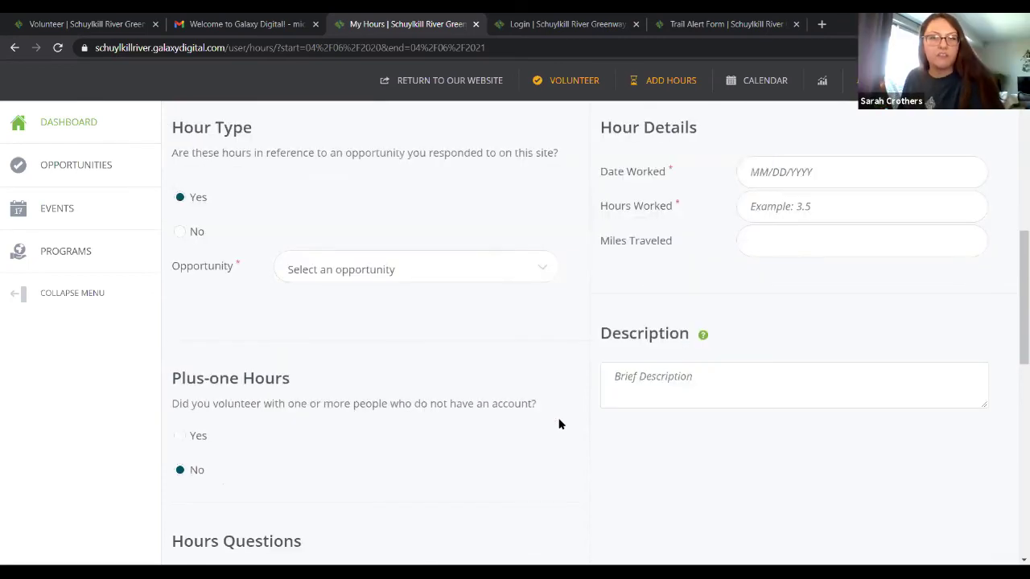
pyautogui.scroll(2, 561, 425)
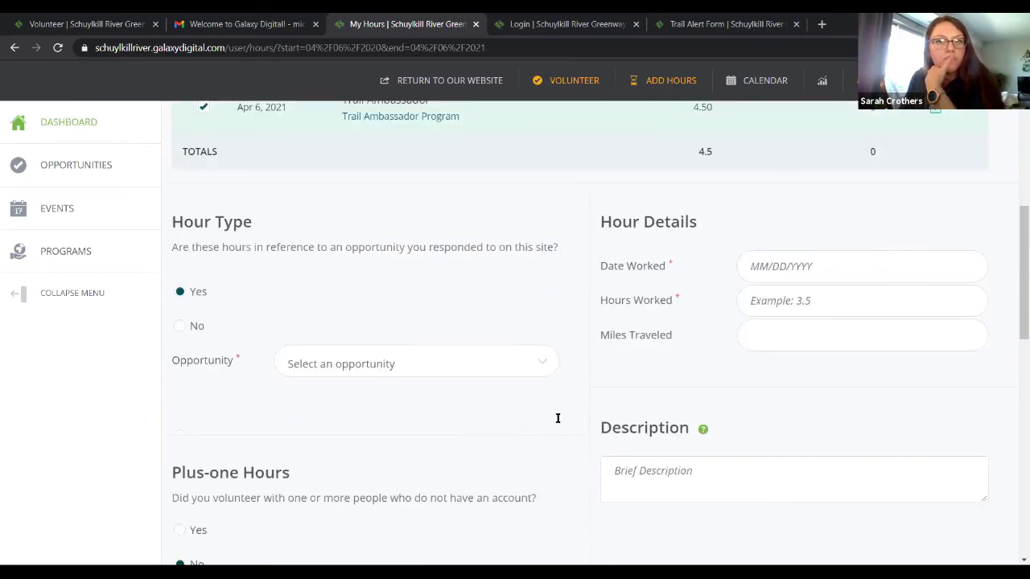
pyautogui.scroll(2, 558, 419)
pyautogui.scroll(1, 556, 417)
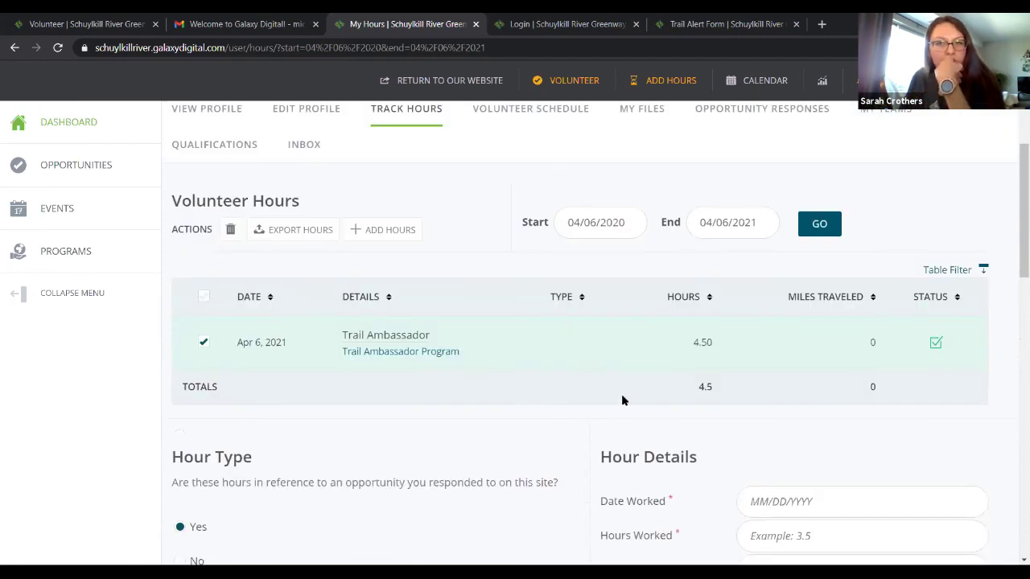
pyautogui.scroll(-2, 620, 398)
pyautogui.scroll(-1, 749, 381)
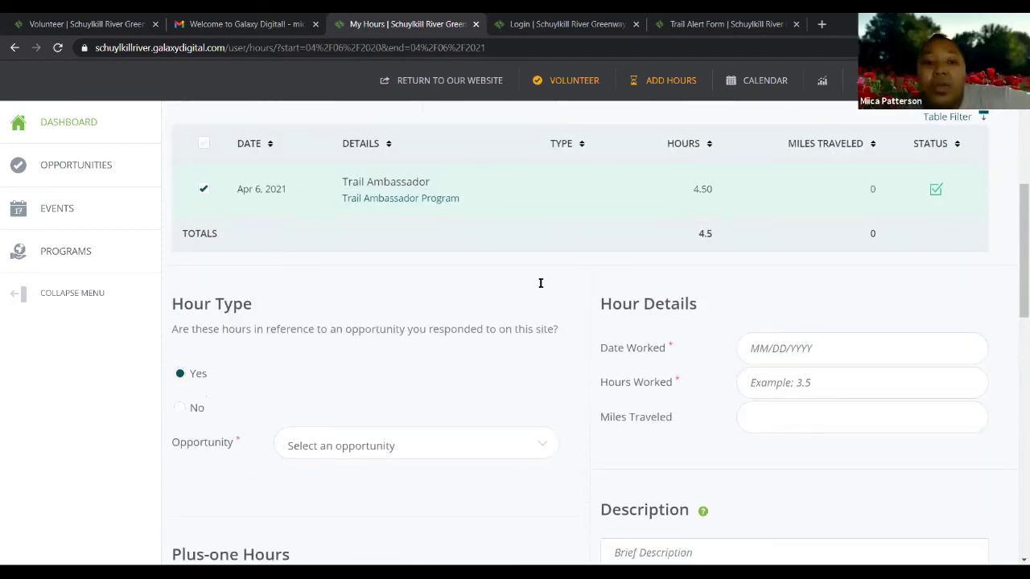
pyautogui.scroll(-1, 540, 282)
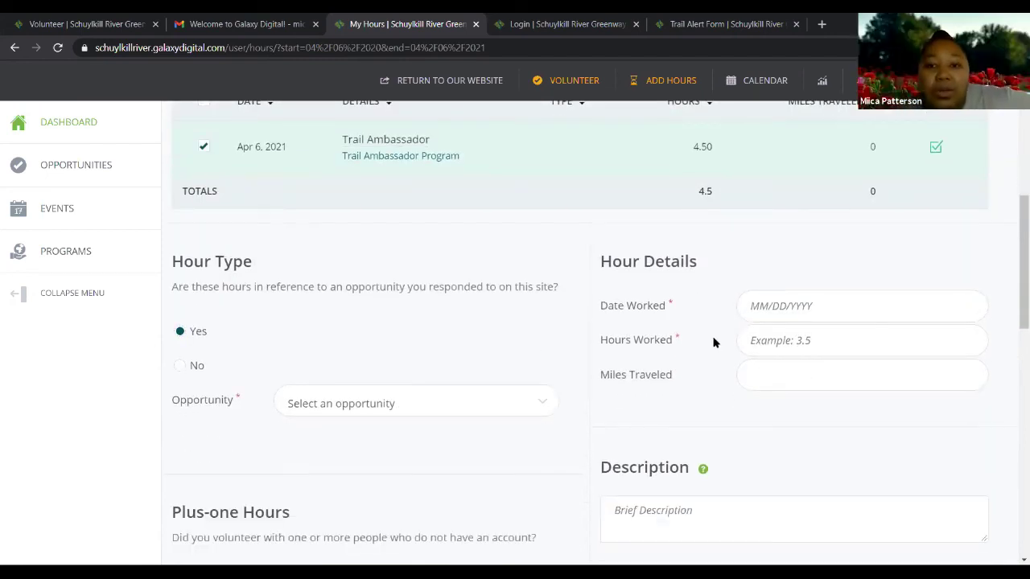
# Fill the hours form with Trail Ambassador, date worked 04/05/2021 and 3.5 hours
pyautogui.click(821, 319)
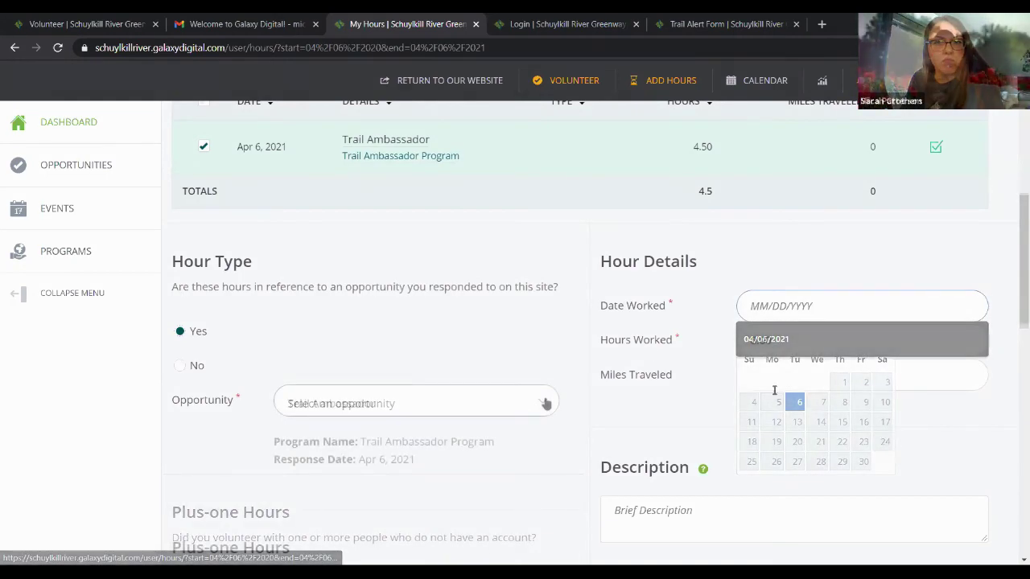
pyautogui.scroll(-1, 544, 349)
pyautogui.click(545, 343)
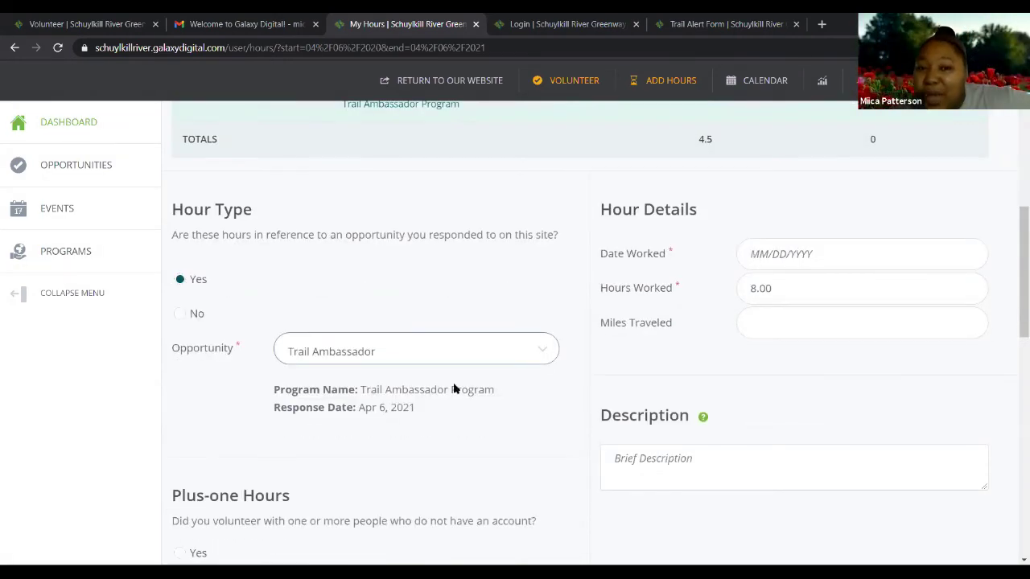
pyautogui.click(602, 357)
pyautogui.click(770, 240)
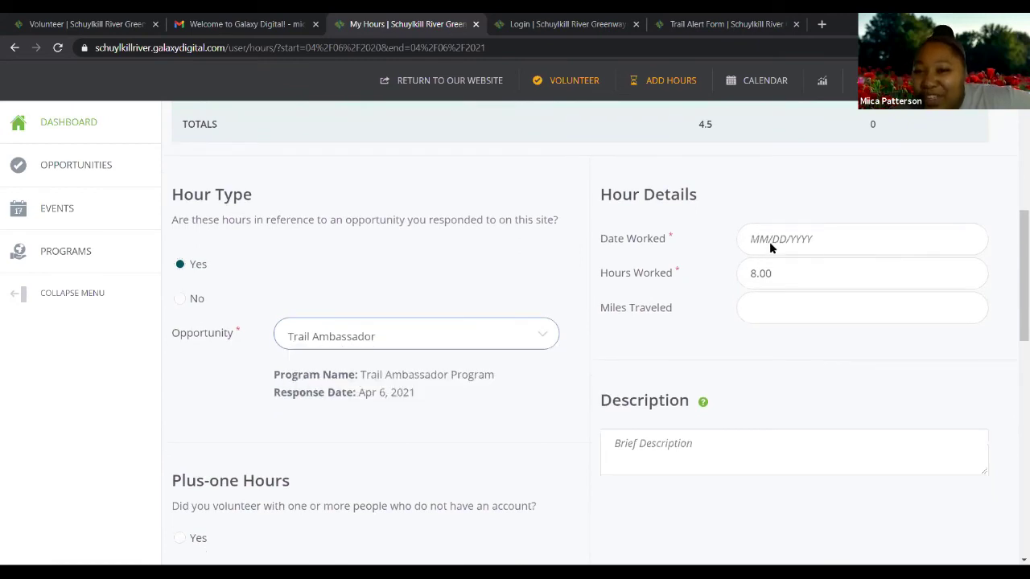
pyautogui.click(778, 336)
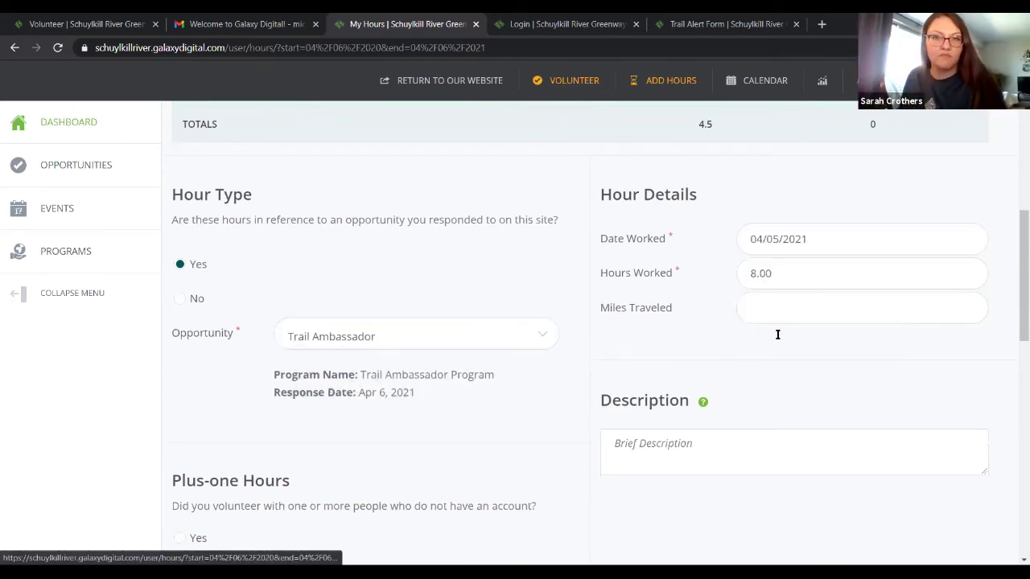
pyautogui.click(770, 272)
pyautogui.press('BackSpace')
pyautogui.press('BackSpace')
pyautogui.press('BackSpace')
pyautogui.press('BackSpace')
pyautogui.write('3.5')
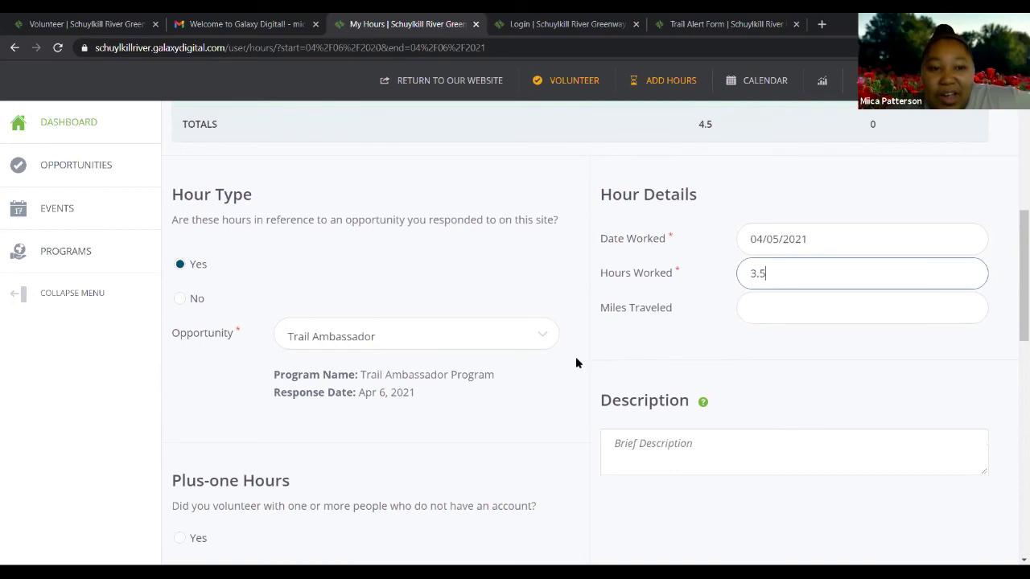
# Tick trail Section 4 and submit the entry, accepting the duplicate-hours warning
pyautogui.scroll(-3, 575, 356)
pyautogui.scroll(-3, 480, 347)
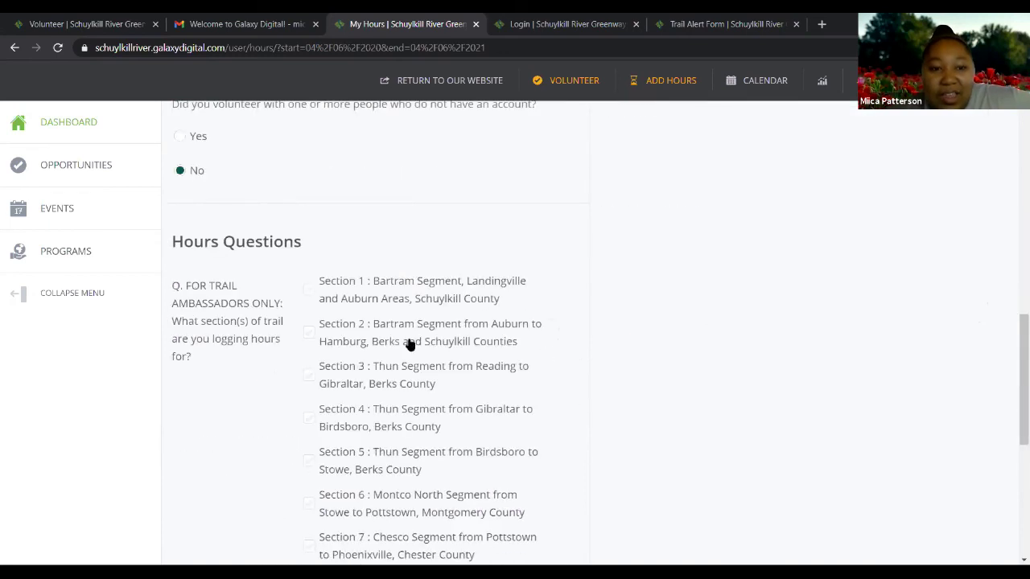
pyautogui.scroll(-1, 322, 306)
pyautogui.click(335, 301)
pyautogui.scroll(-1, 458, 390)
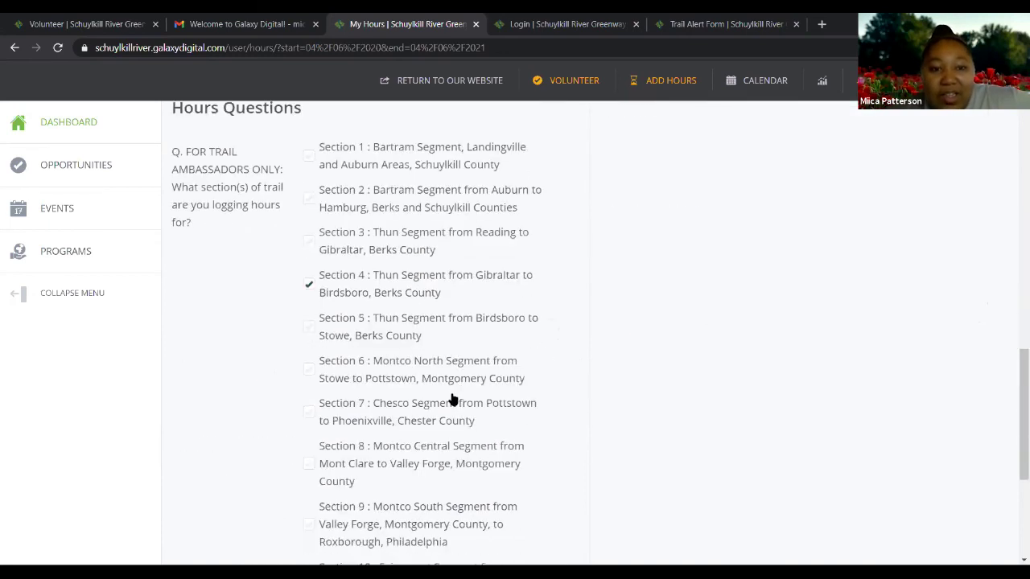
pyautogui.scroll(-4, 454, 399)
pyautogui.scroll(-1, 560, 484)
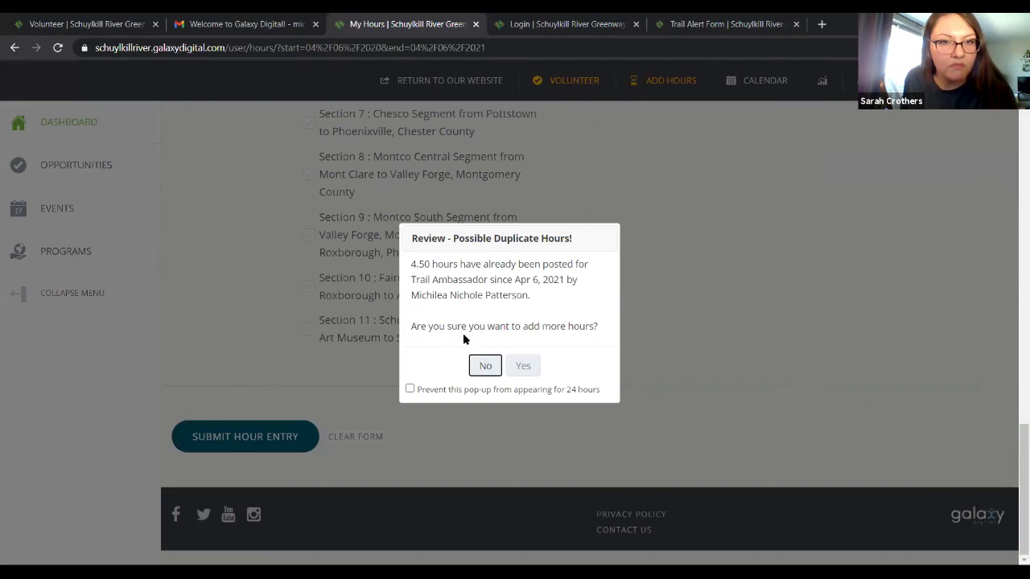
pyautogui.click(524, 367)
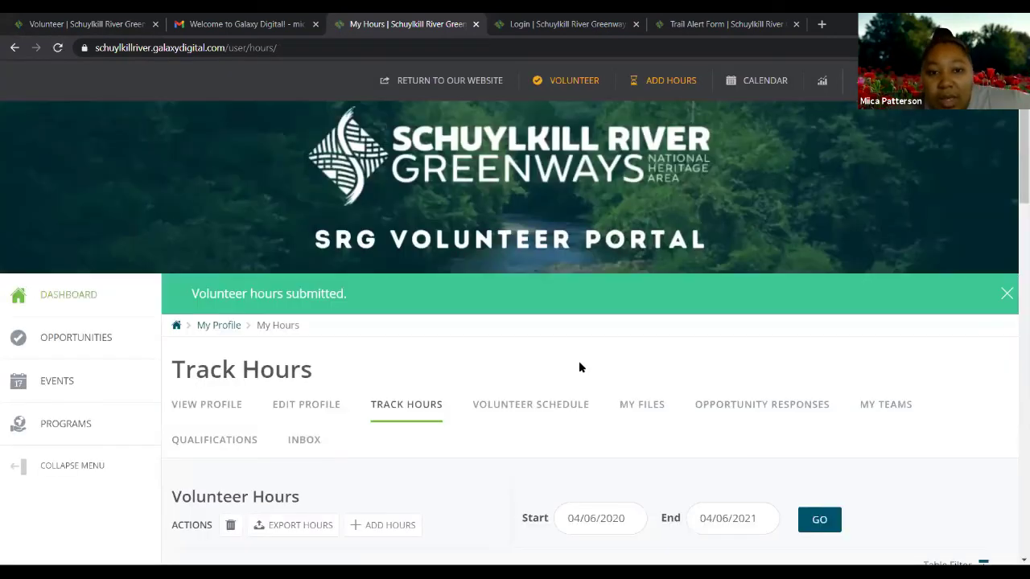
# Scroll the Volunteer Hours table to check the new Apr 5 entry of 3.50 hours and the total of 8
pyautogui.scroll(-2, 578, 361)
pyautogui.scroll(-1, 352, 398)
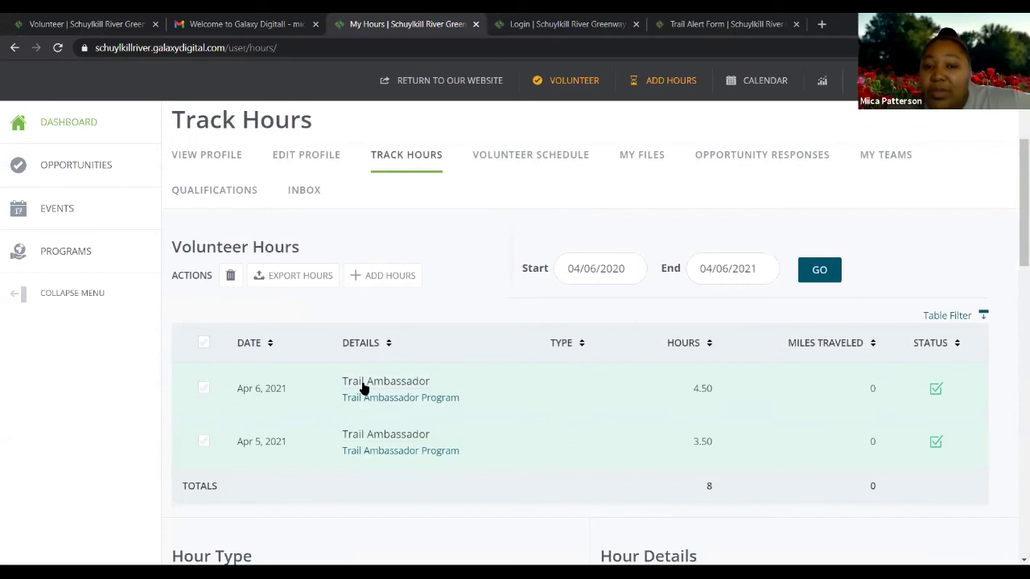
pyautogui.scroll(-1, 419, 386)
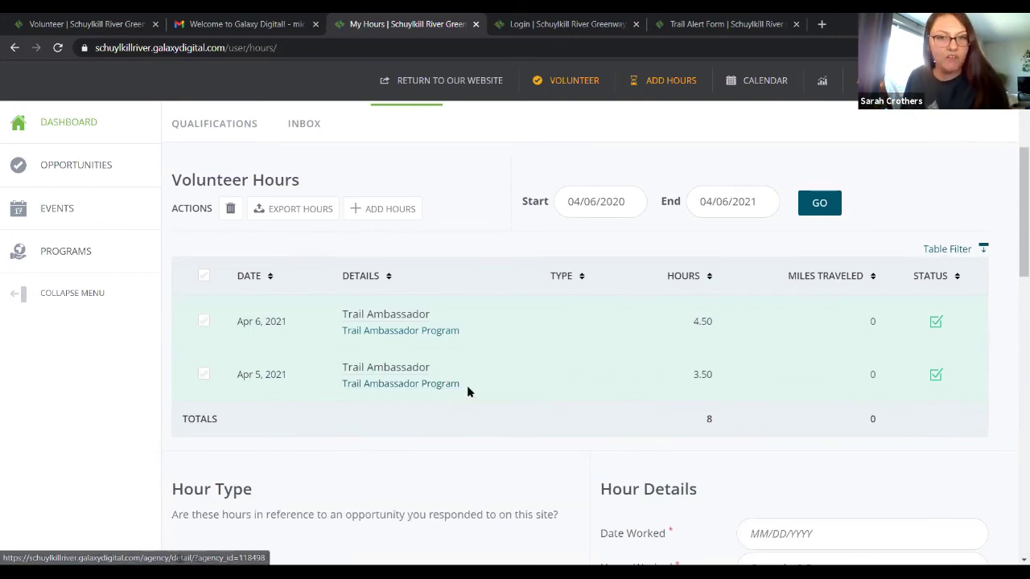
pyautogui.scroll(-1, 467, 389)
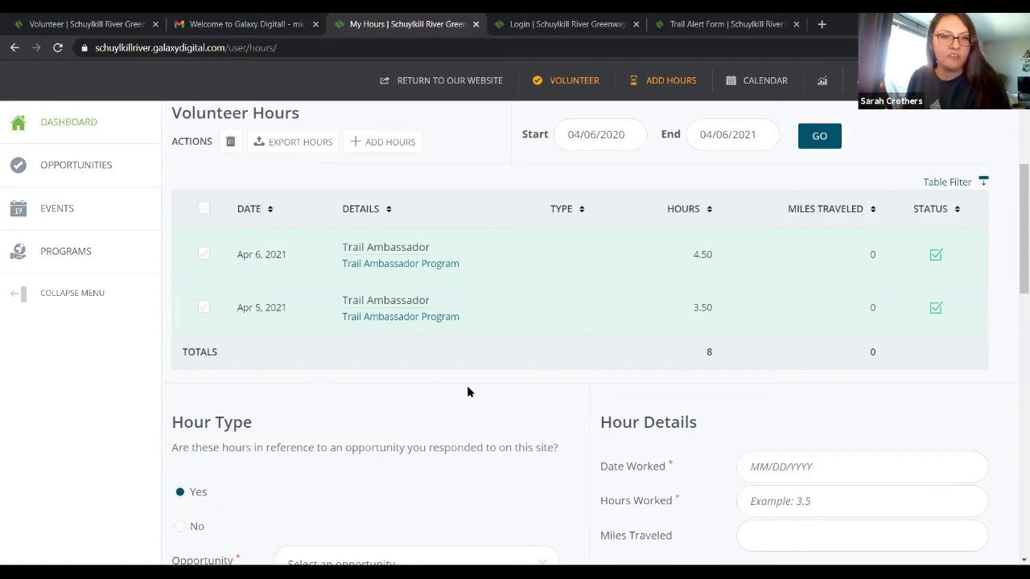
pyautogui.scroll(-2, 467, 392)
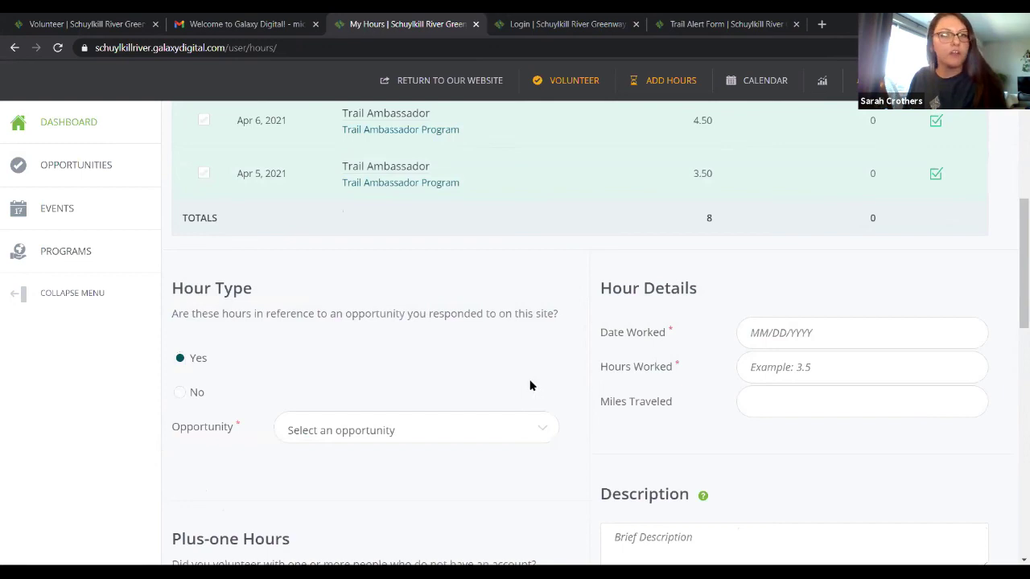
pyautogui.scroll(-1, 515, 390)
pyautogui.scroll(-4, 435, 410)
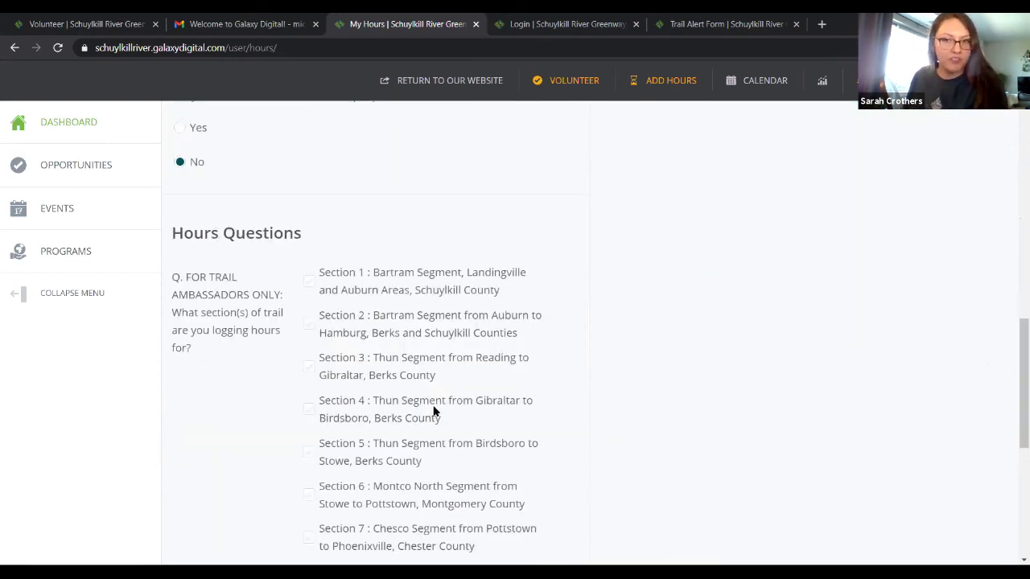
pyautogui.scroll(4, 443, 409)
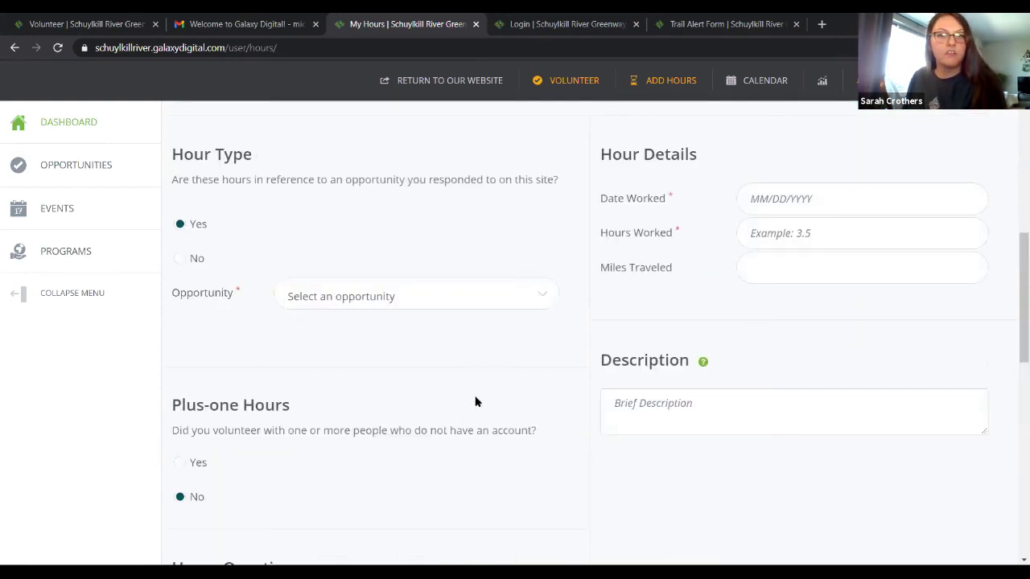
pyautogui.scroll(1, 692, 302)
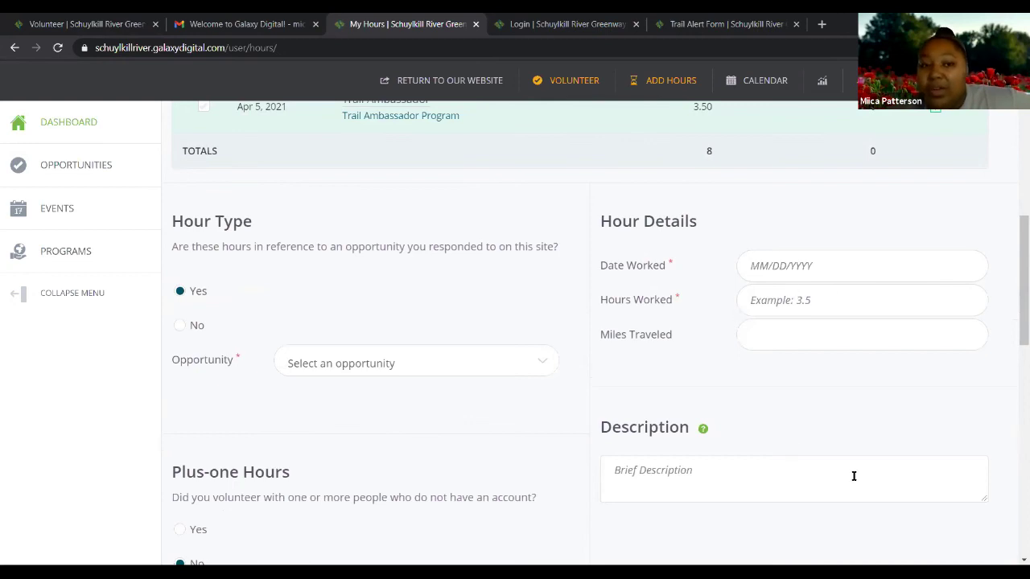
pyautogui.scroll(-1, 854, 476)
pyautogui.scroll(-1, 850, 478)
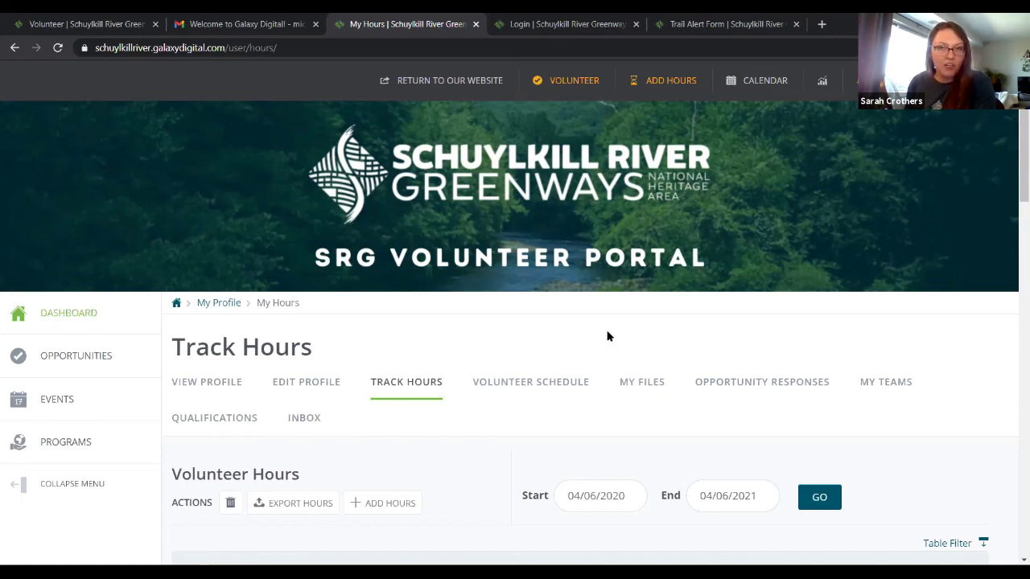
pyautogui.scroll(-1, 76, 277)
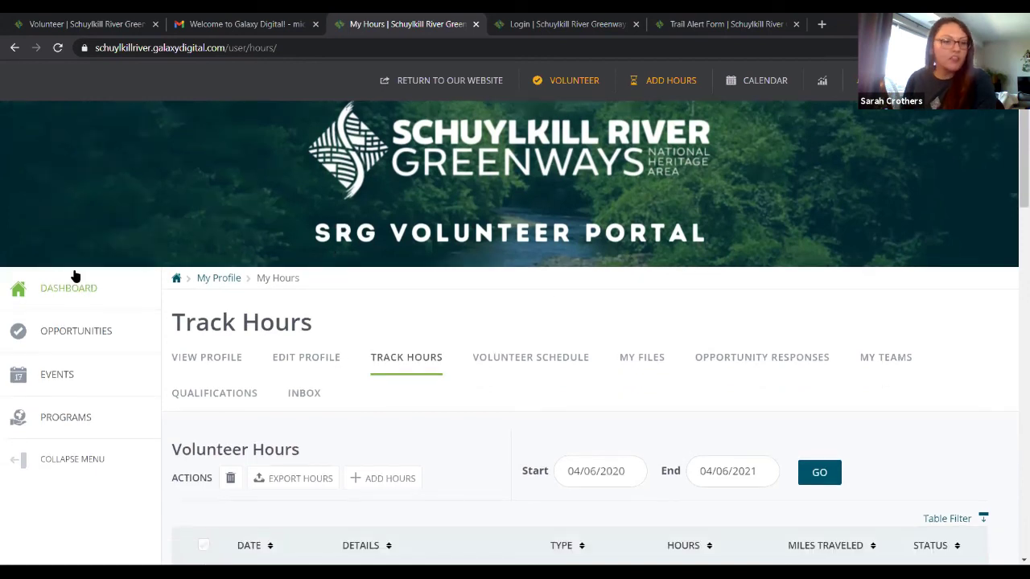
# Go to the Events list and bring up the 2021 Volunteer Thank You Event on May 13 at Pottstown Riverfront Park
pyautogui.scroll(-1, 78, 274)
pyautogui.click(78, 274)
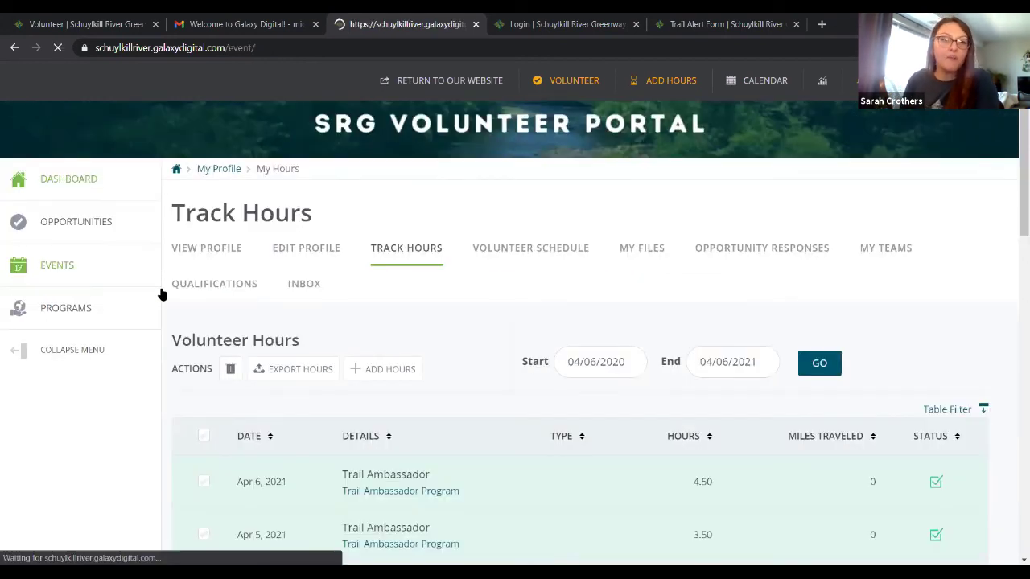
pyautogui.scroll(-1, 557, 379)
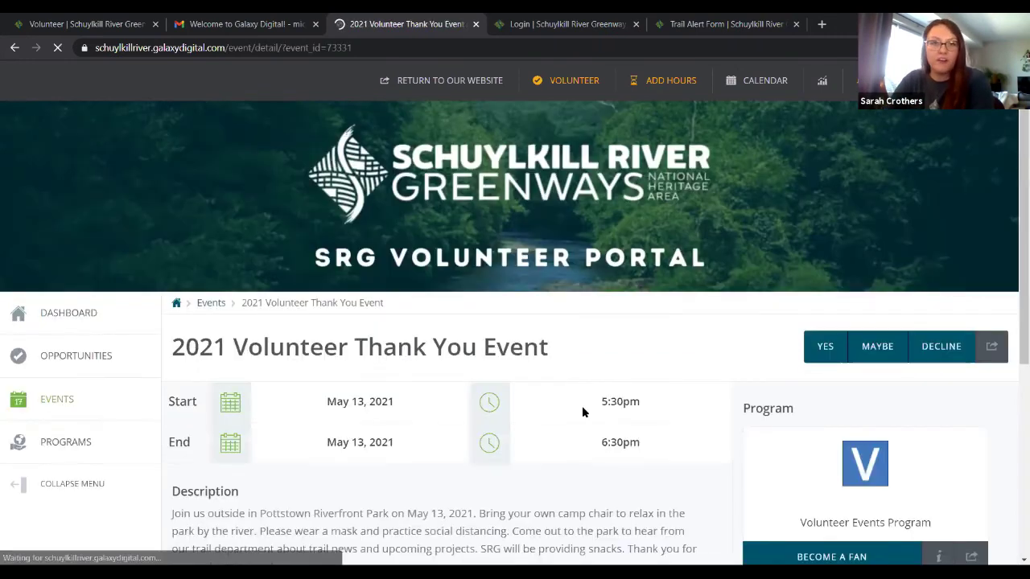
pyautogui.scroll(-1, 582, 408)
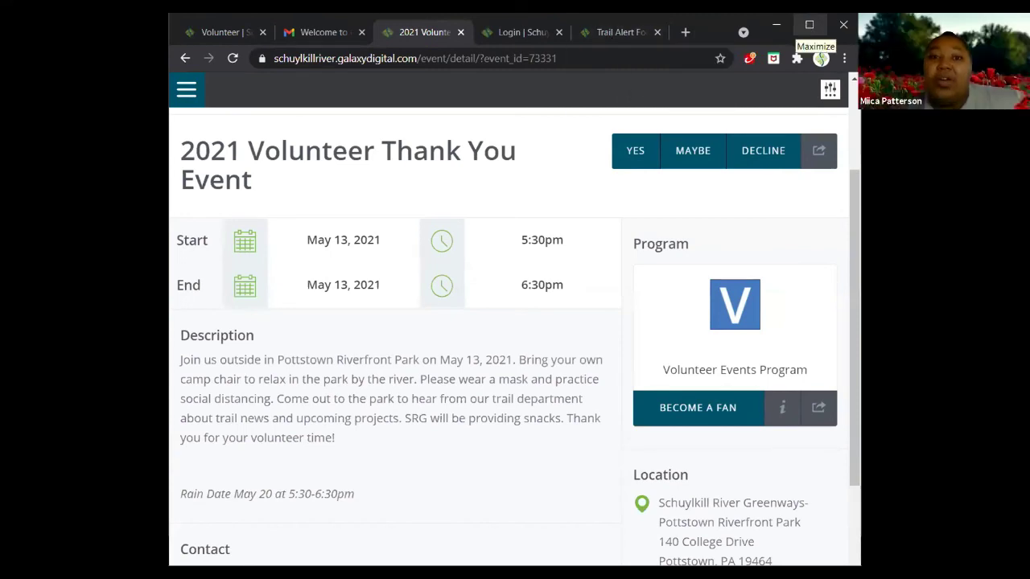
pyautogui.scroll(2, 579, 267)
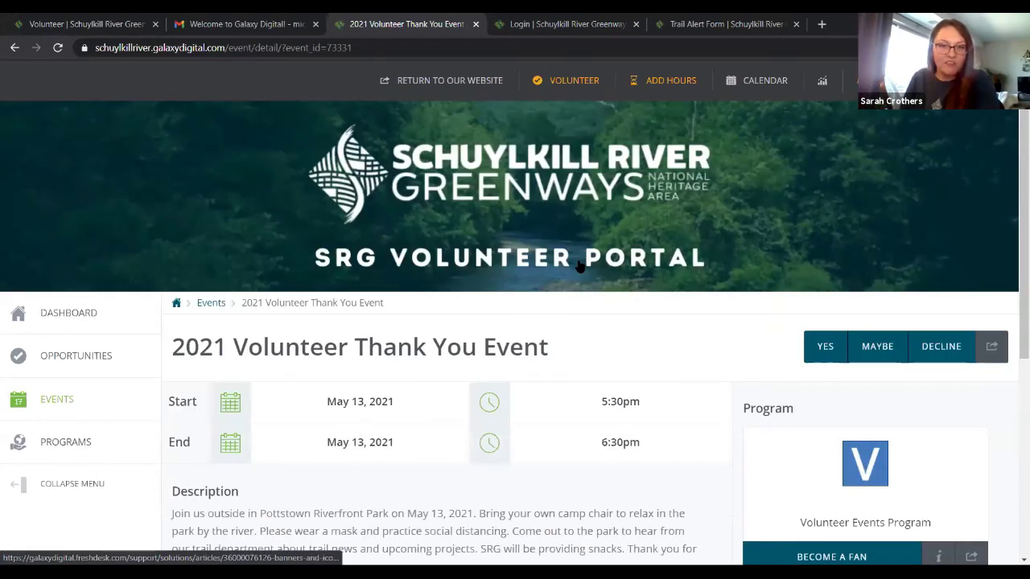
# RSVP Yes to the event, dismiss the thank-you popup, and review its contact, location and May 20 rain date
pyautogui.click(827, 355)
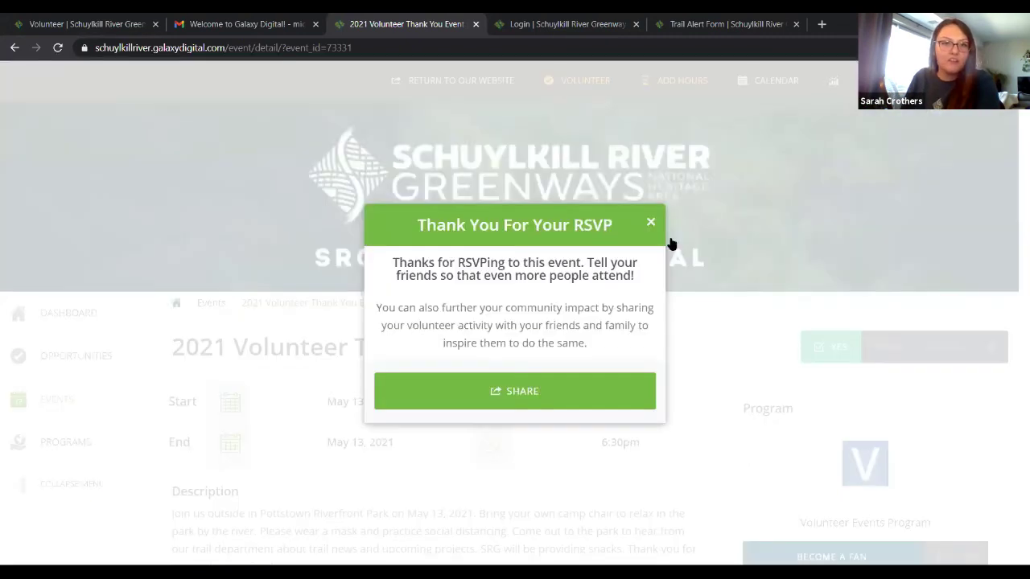
pyautogui.click(652, 223)
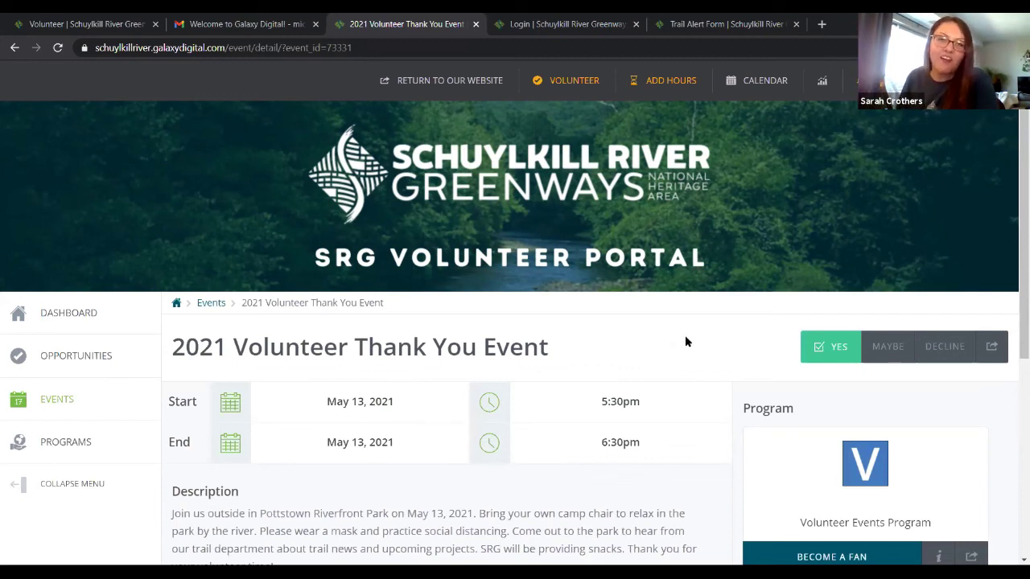
pyautogui.scroll(-1, 688, 342)
pyautogui.scroll(-5, 688, 343)
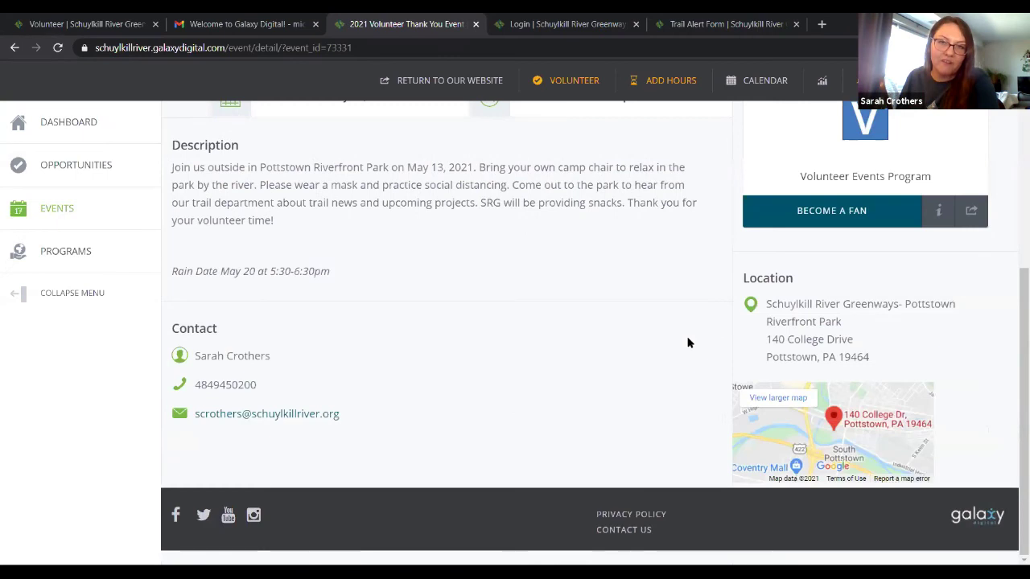